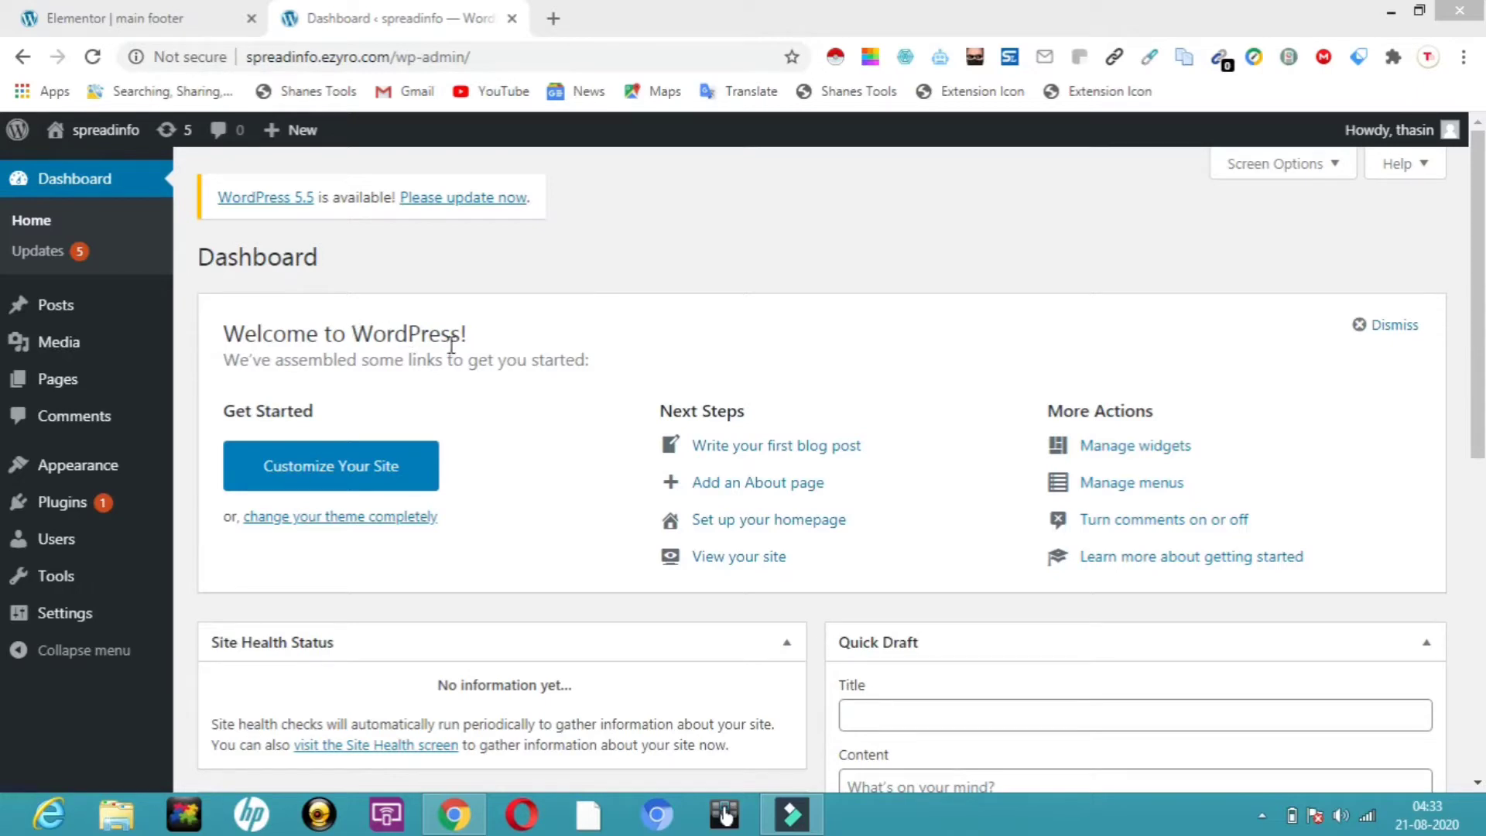
Create a new page titled 'home', publish it, and return to the dashboard
{"action": "mouse_move", "coordinate": [160, 353]}
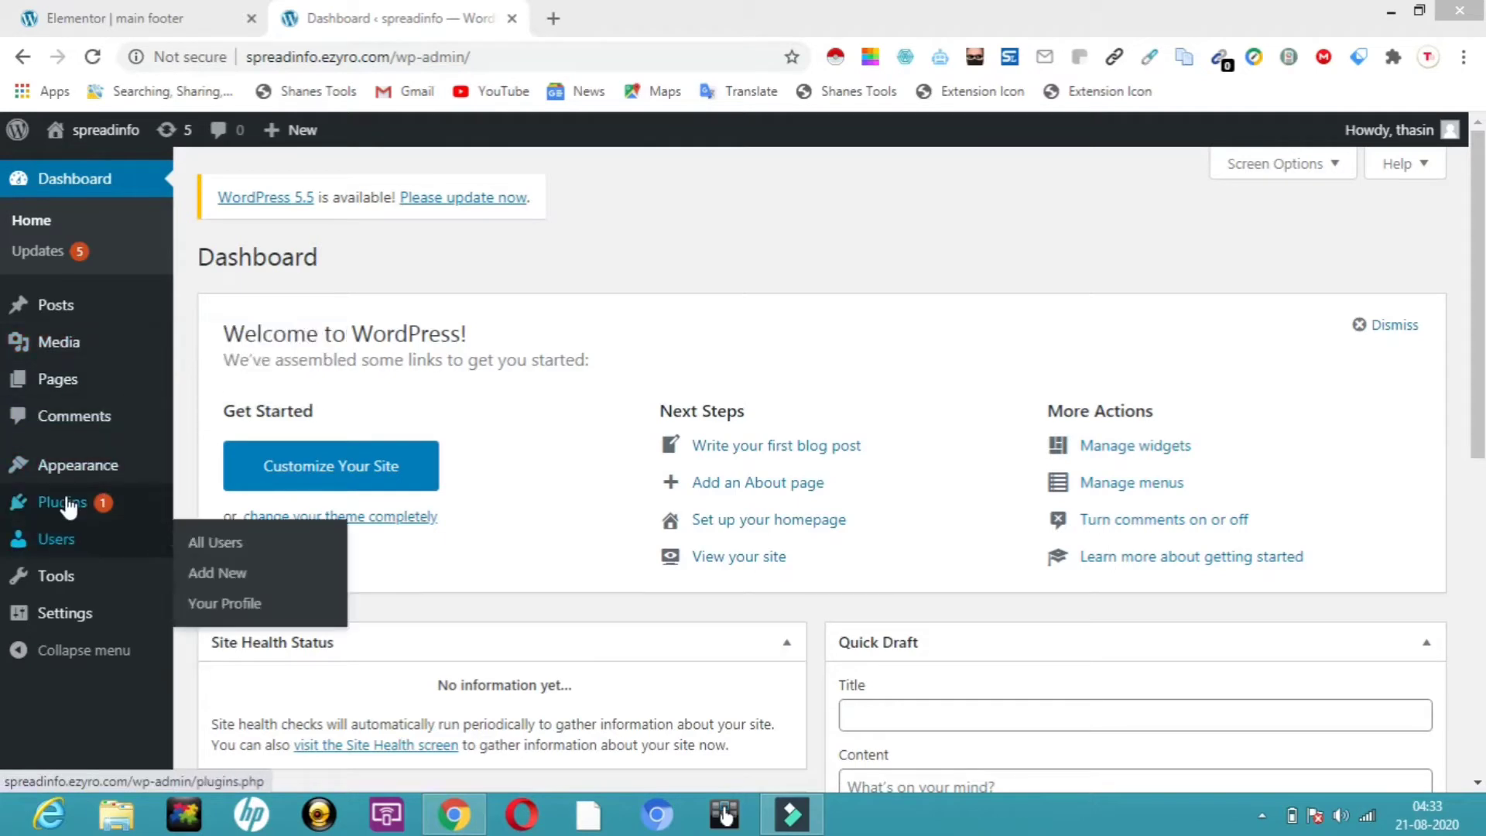
{"action": "mouse_move", "coordinate": [69, 507]}
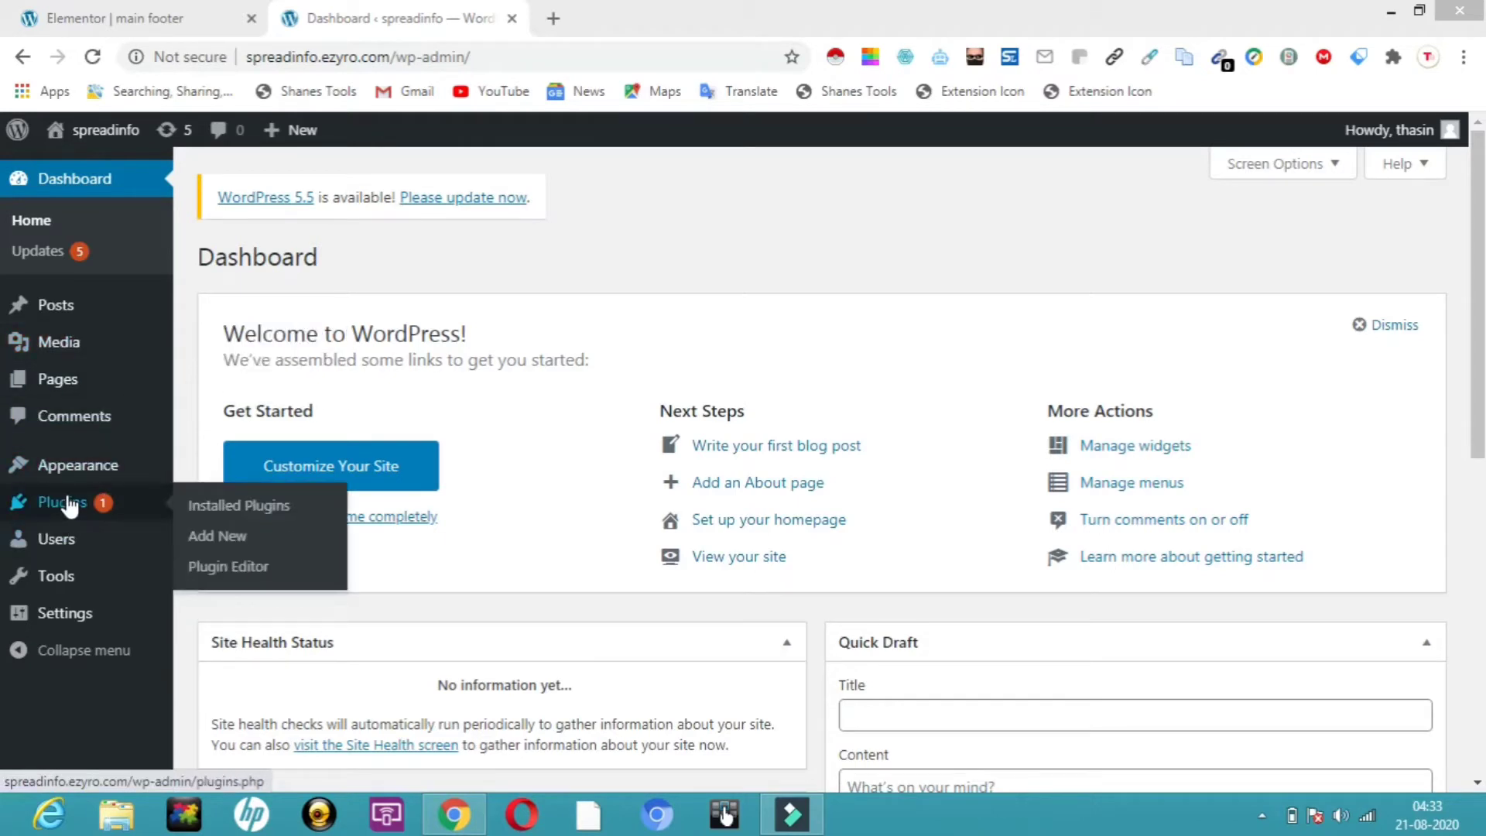
{"action": "left_click", "coordinate": [68, 389]}
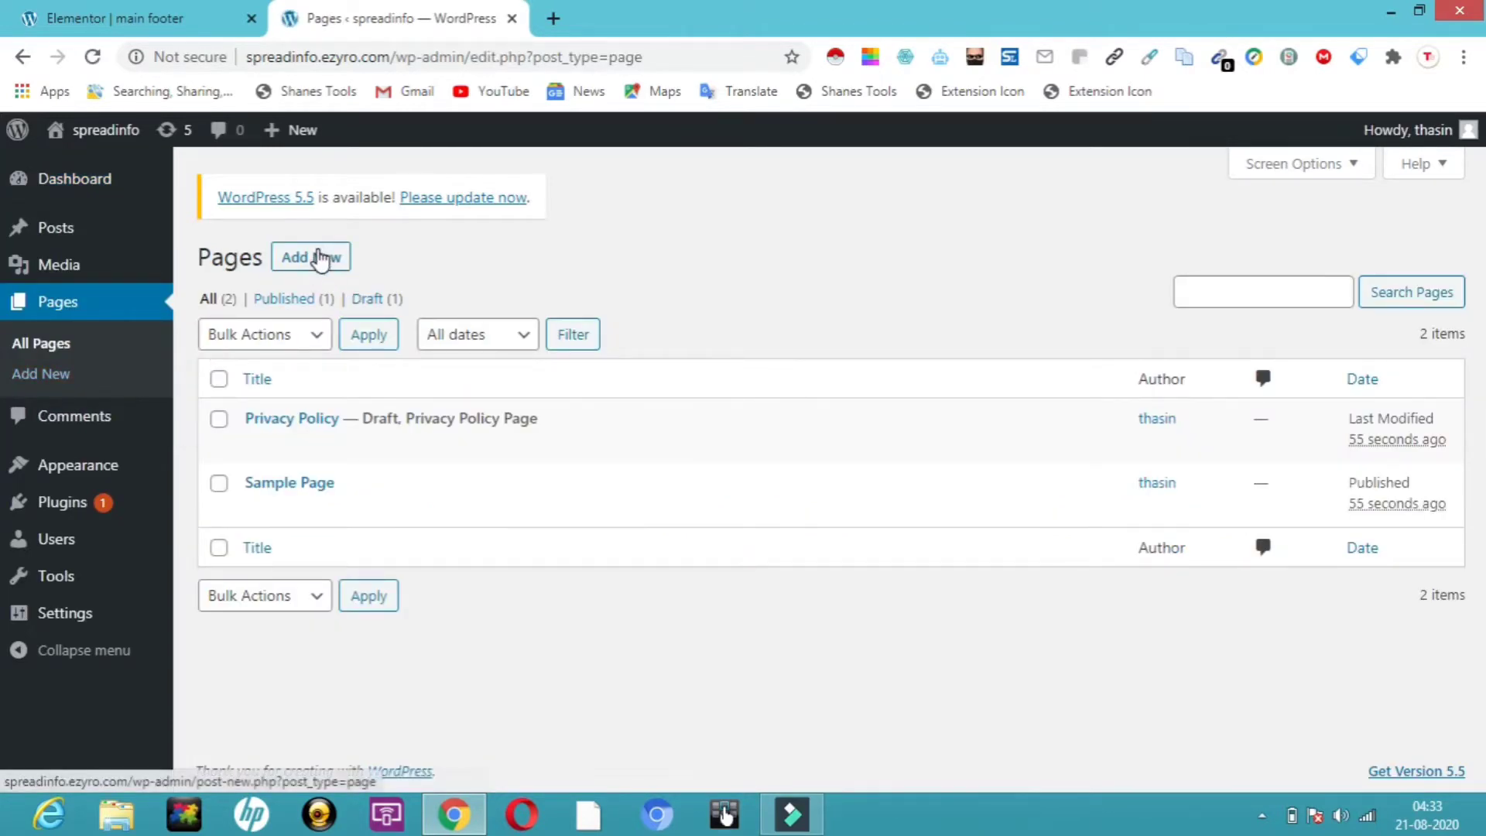
{"action": "left_click", "coordinate": [322, 259]}
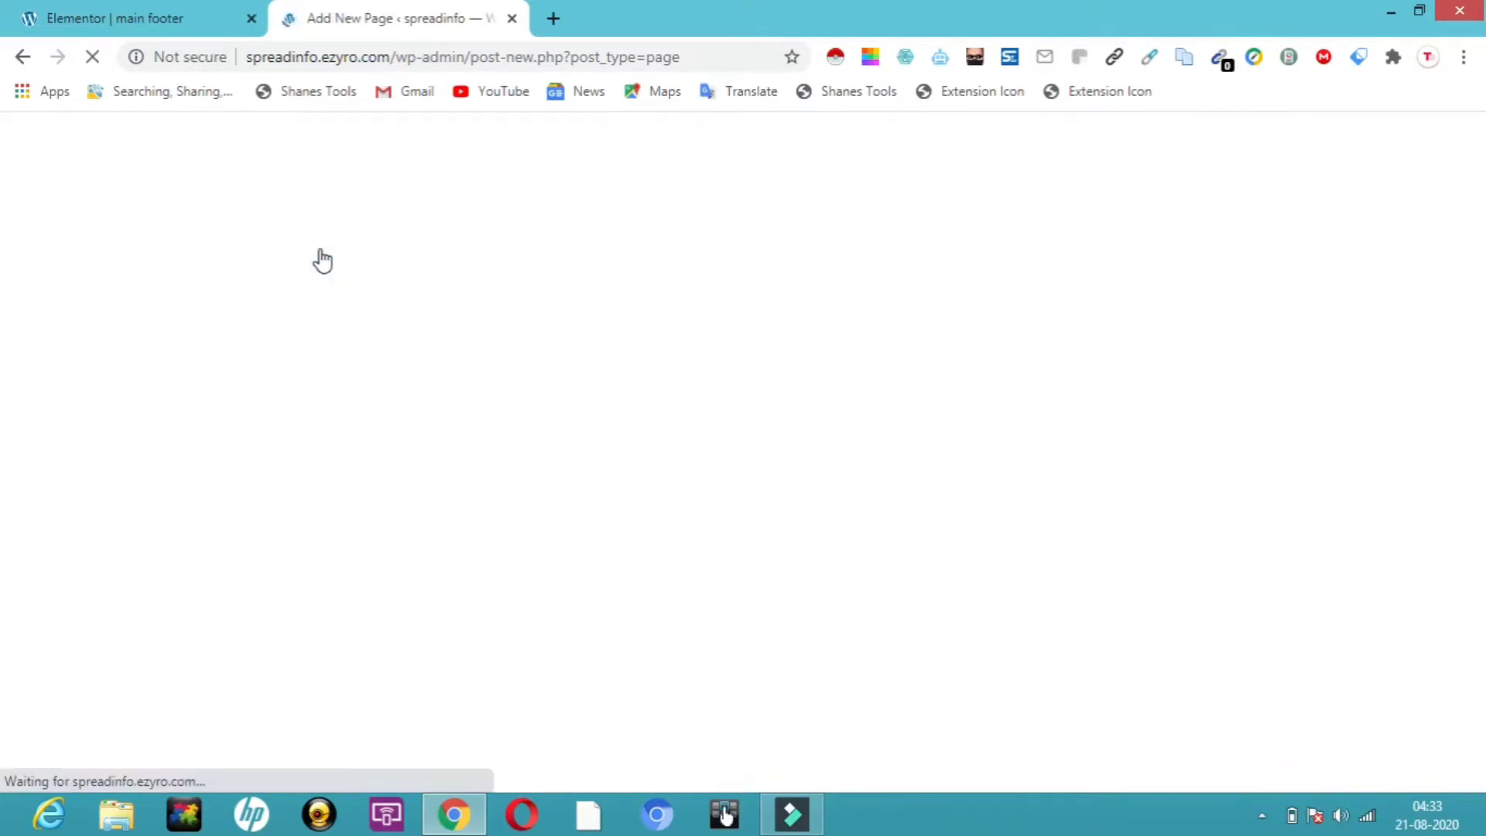
{"action": "type", "text": "home"}
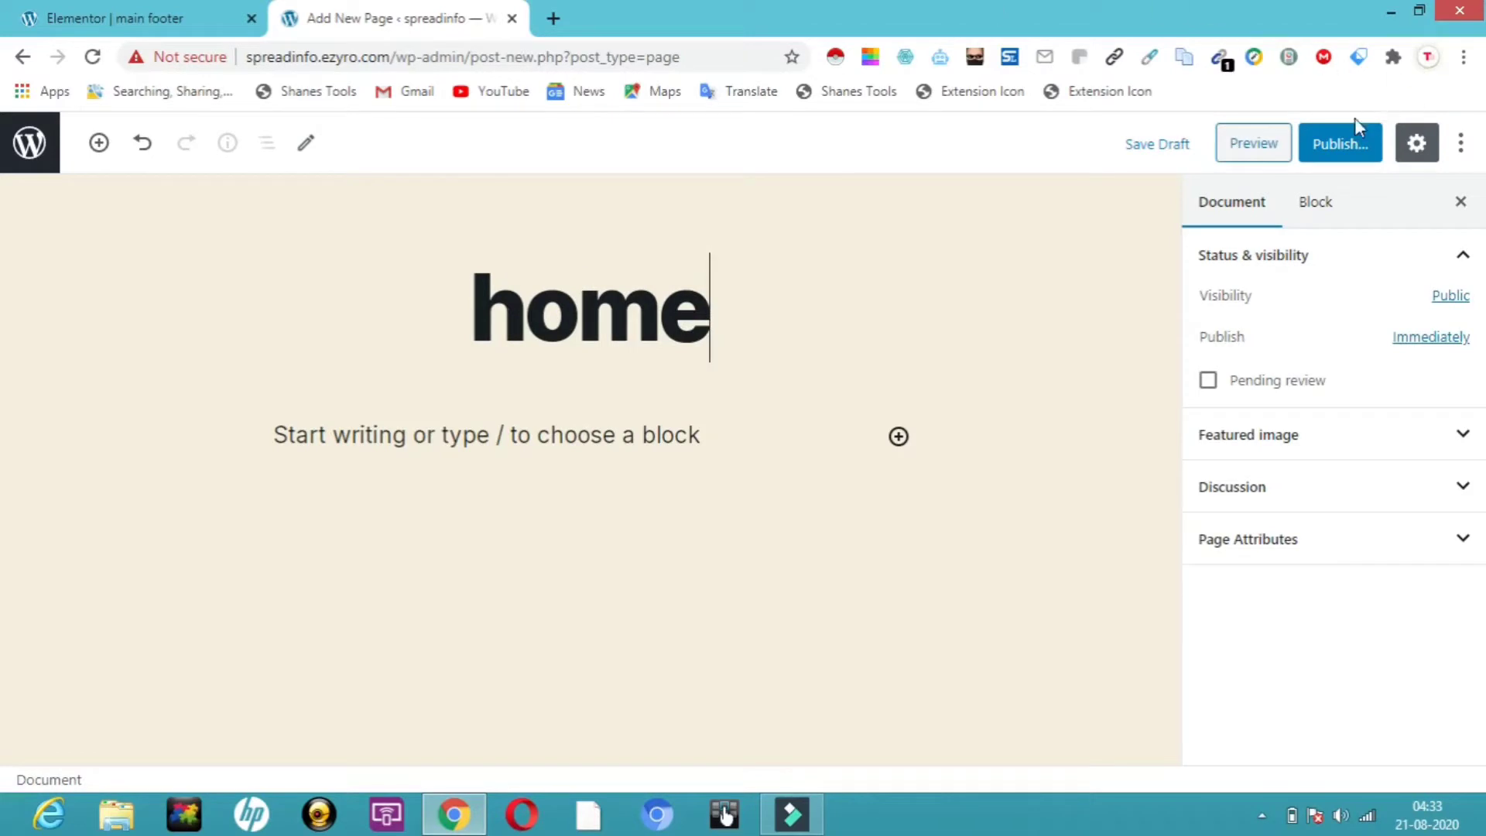
{"action": "left_click", "coordinate": [1348, 143]}
{"action": "left_click", "coordinate": [1348, 143]}
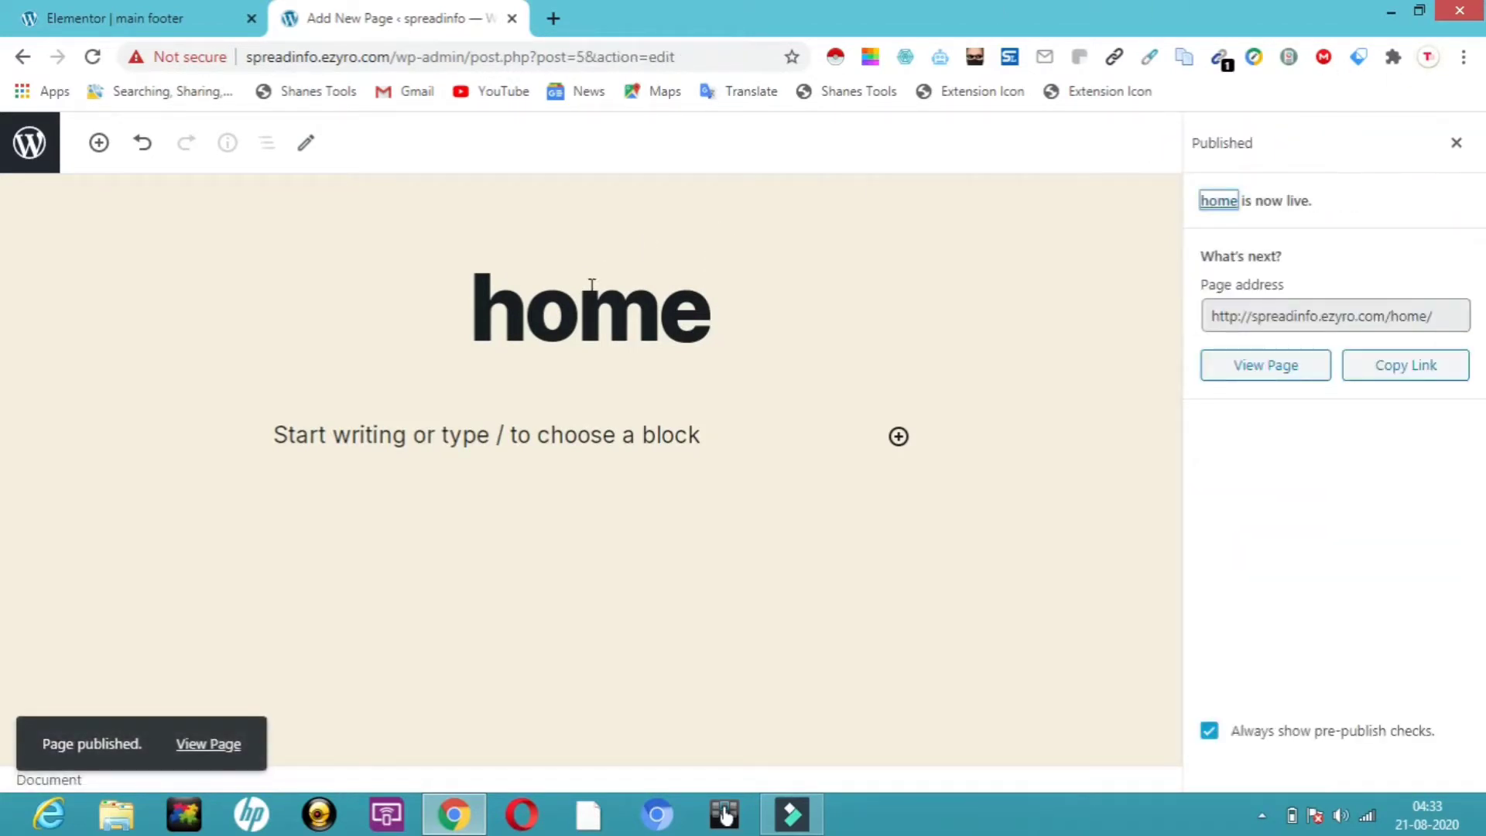
{"action": "left_click", "coordinate": [28, 145]}
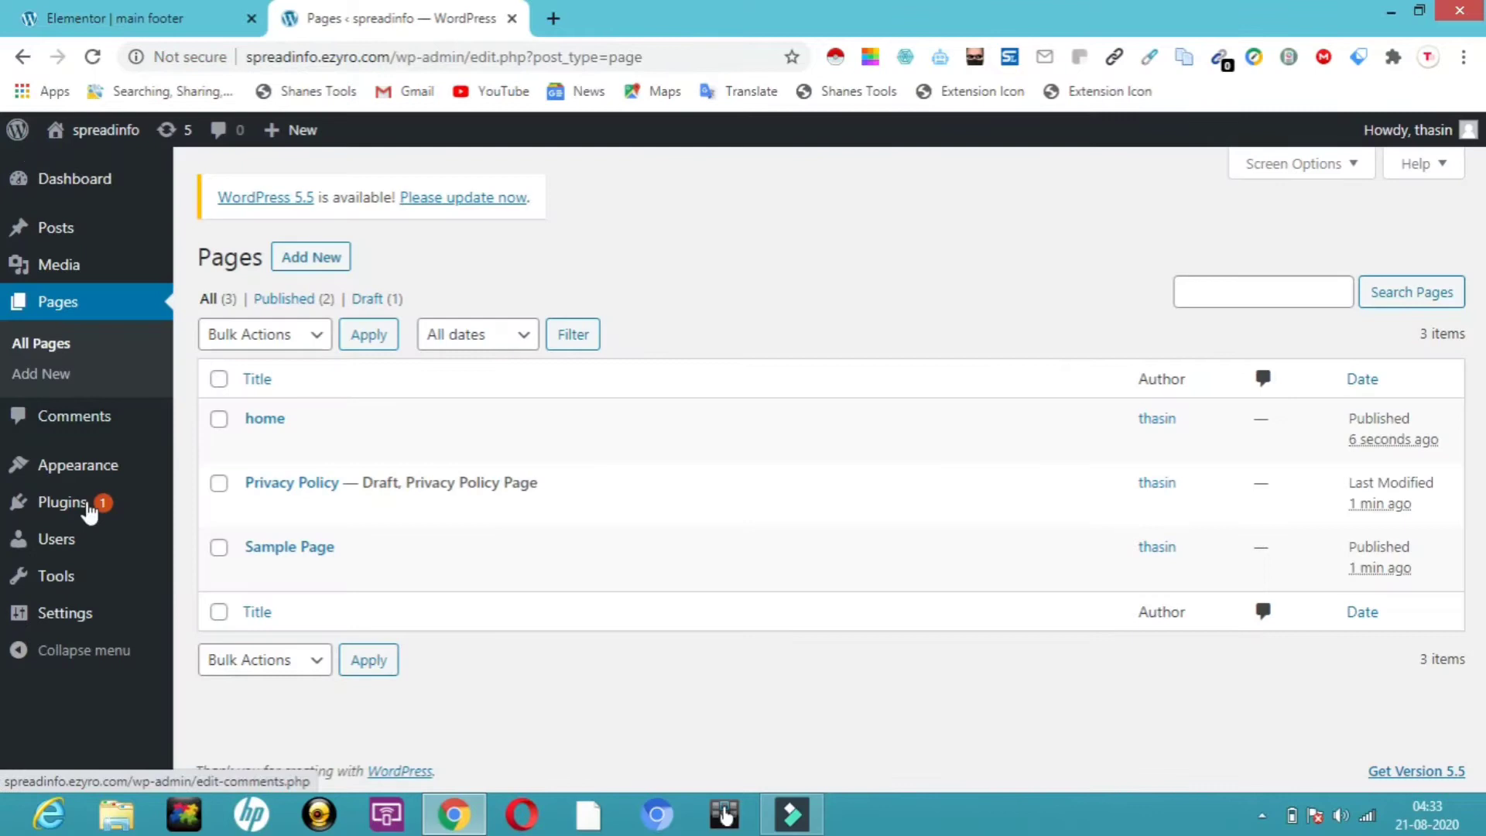
Search plugins for 'element', activate Elementor Page Builder, and close its welcome screen
{"action": "mouse_move", "coordinate": [89, 511]}
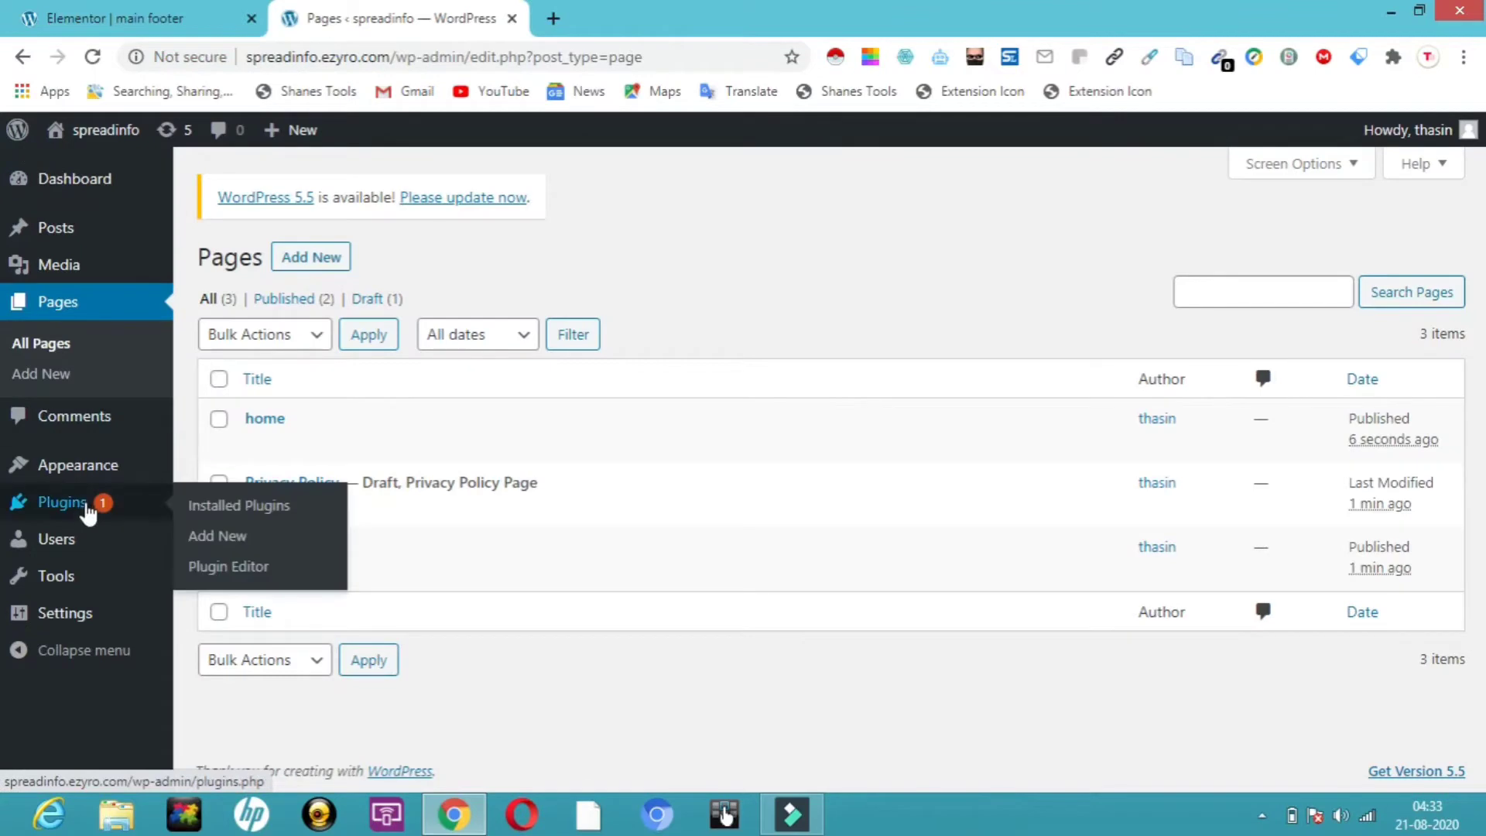
{"action": "left_click", "coordinate": [239, 538]}
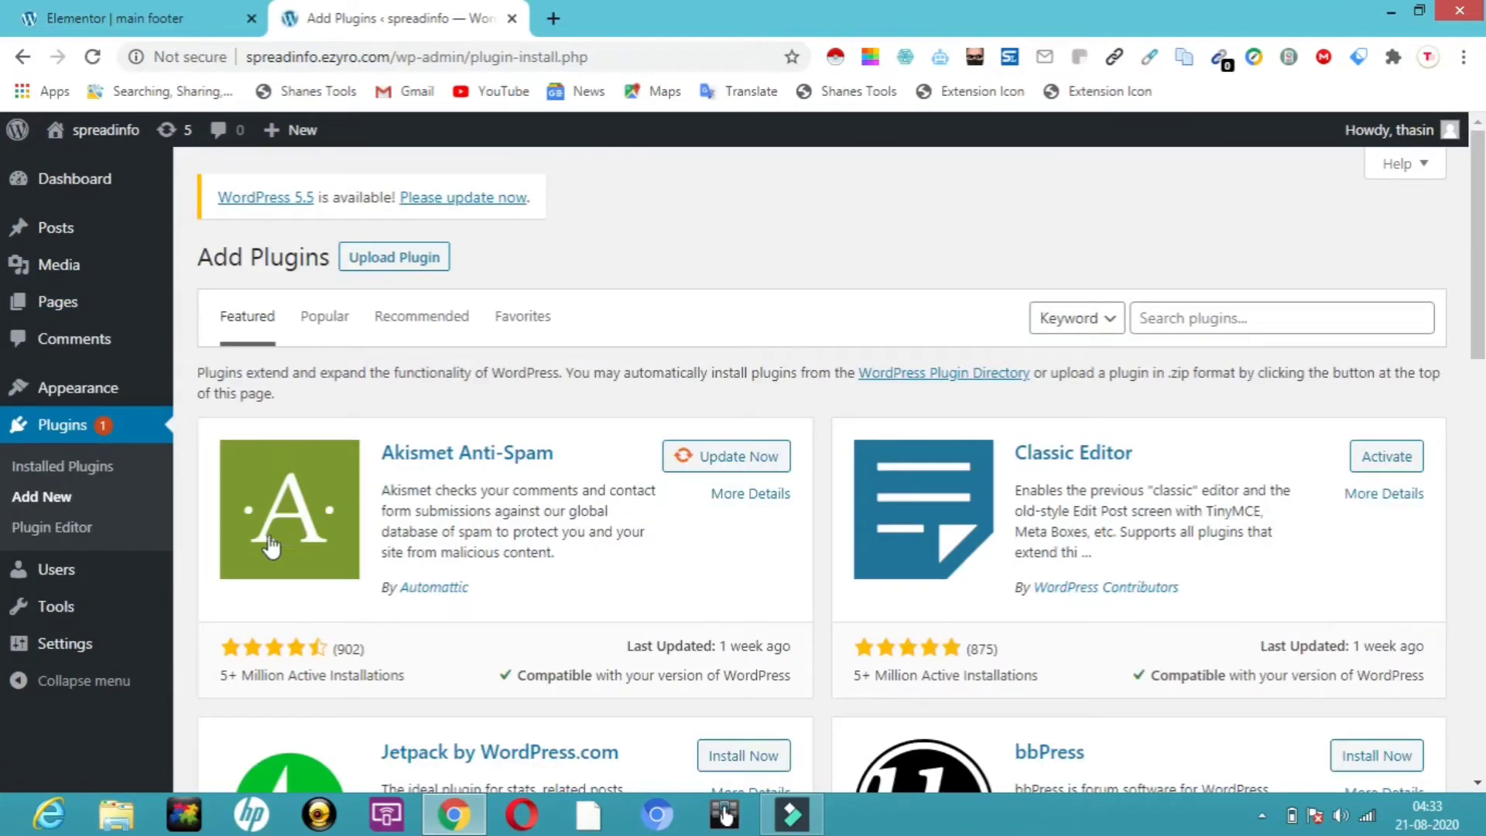
{"action": "left_click", "coordinate": [1176, 311]}
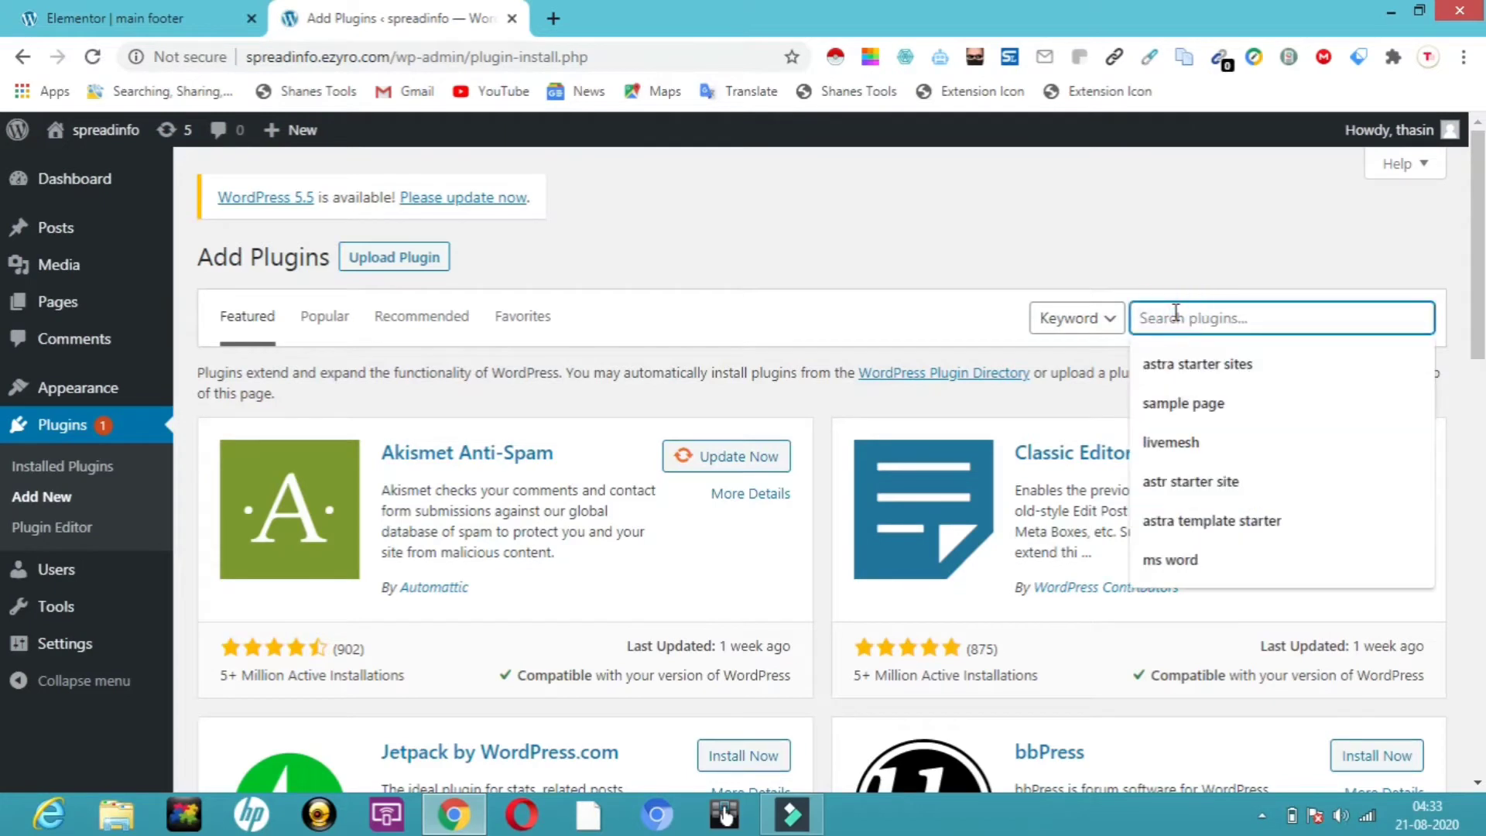
{"action": "type", "text": "elementor"}
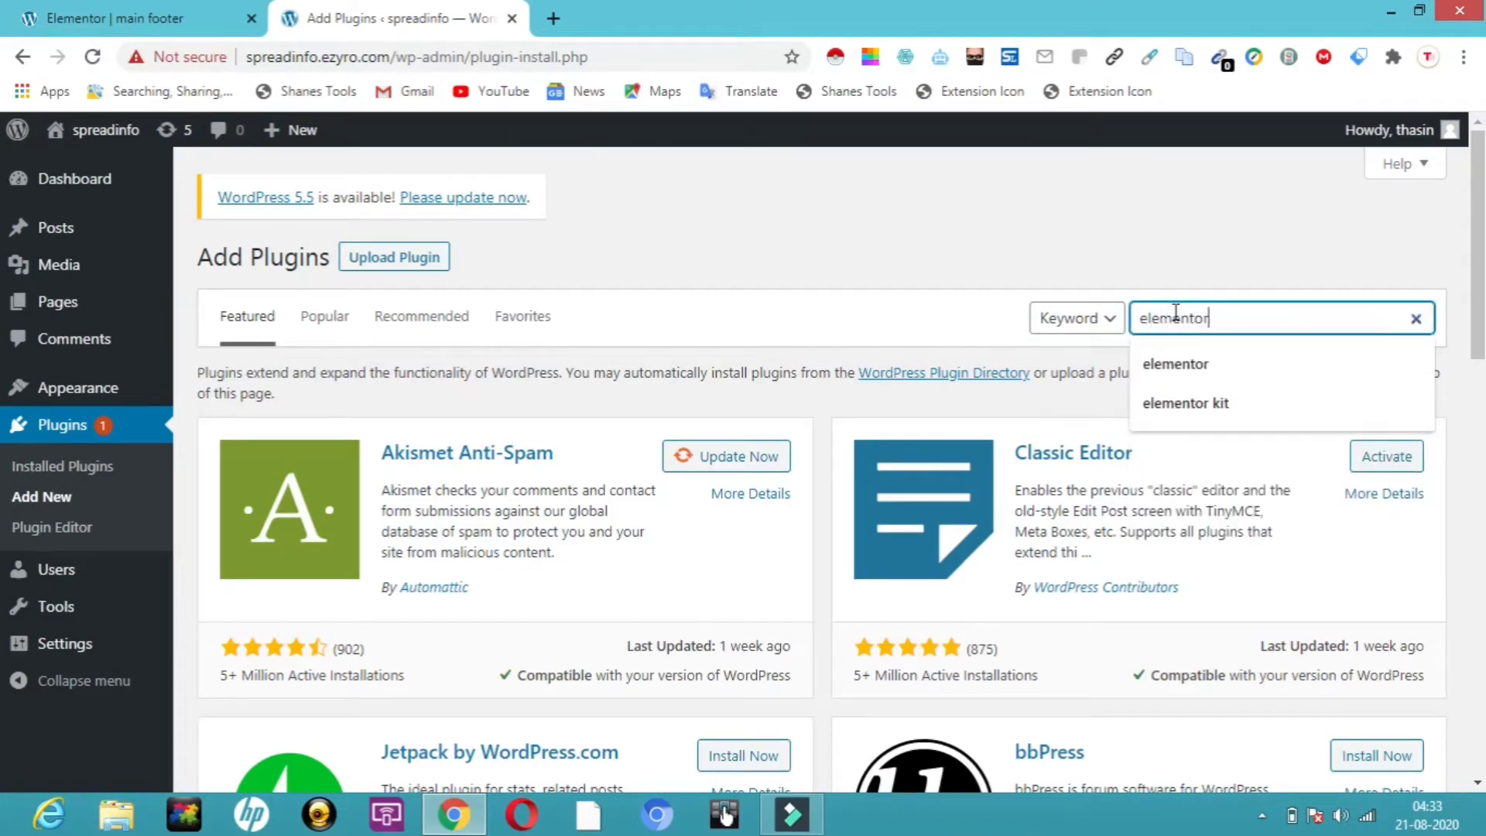
{"action": "left_click", "coordinate": [1266, 363]}
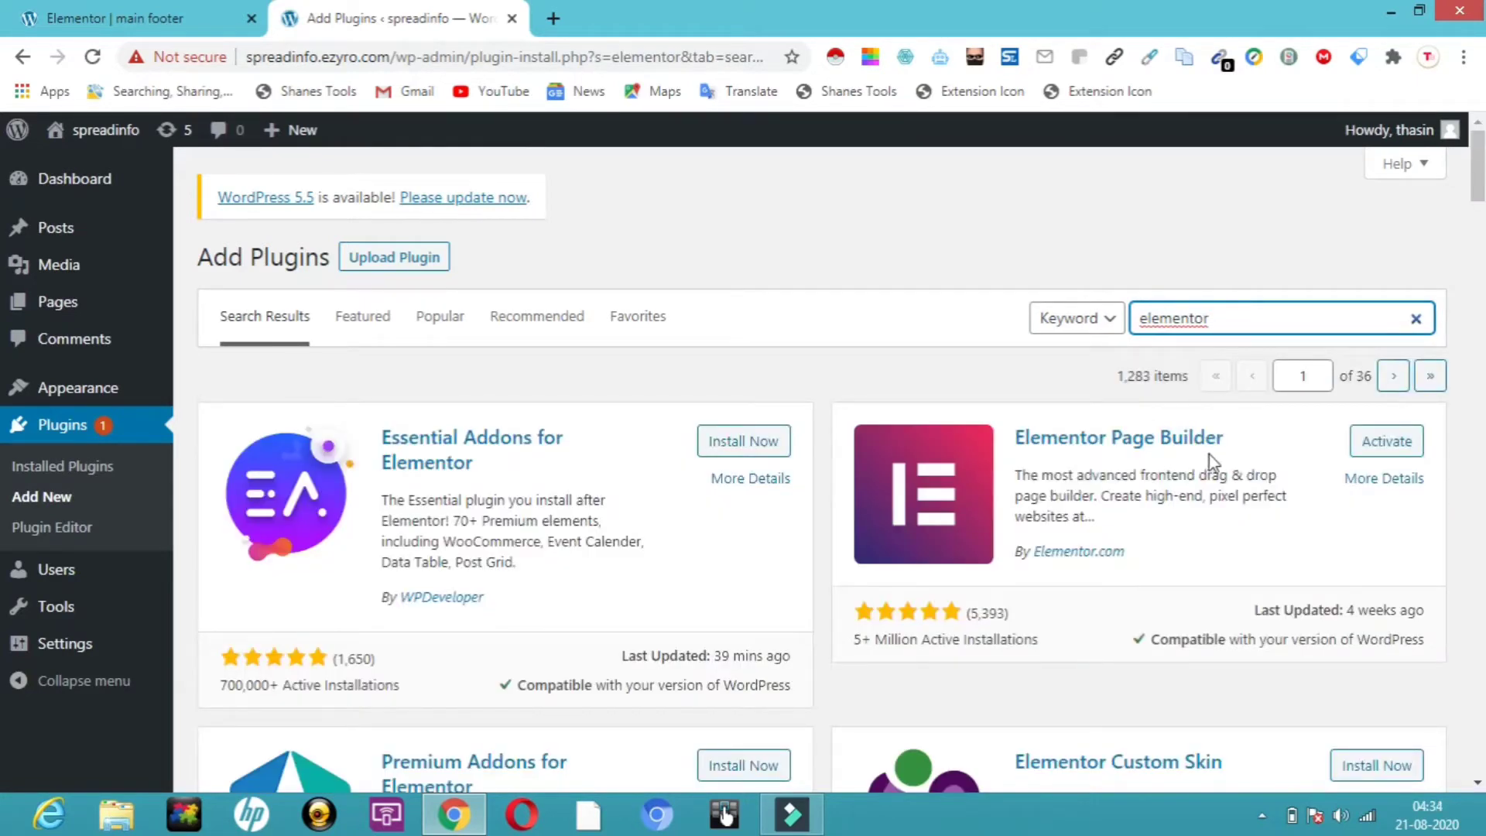
{"action": "left_click", "coordinate": [1387, 447]}
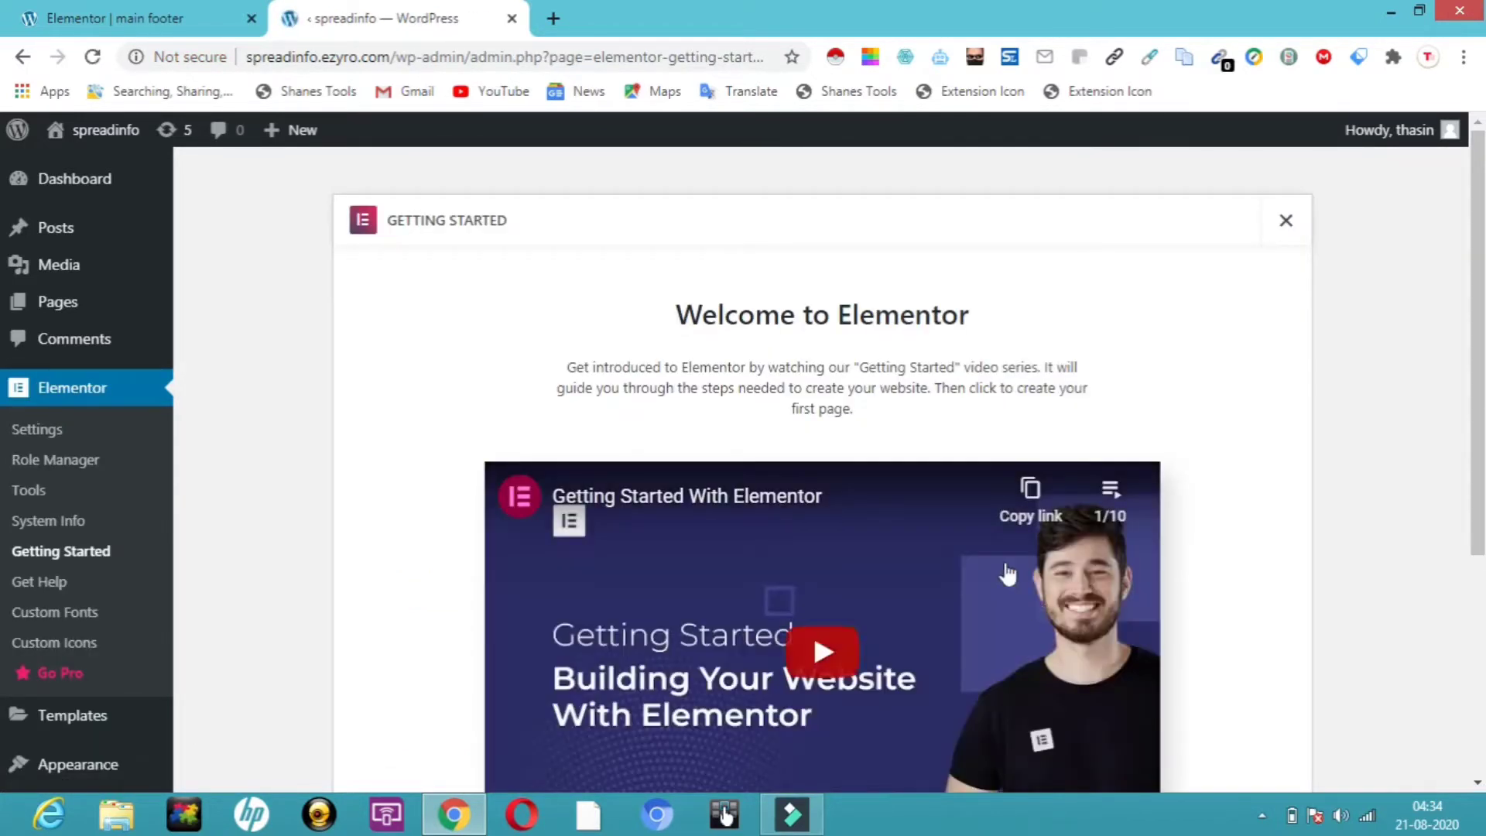
{"action": "left_click", "coordinate": [1286, 221]}
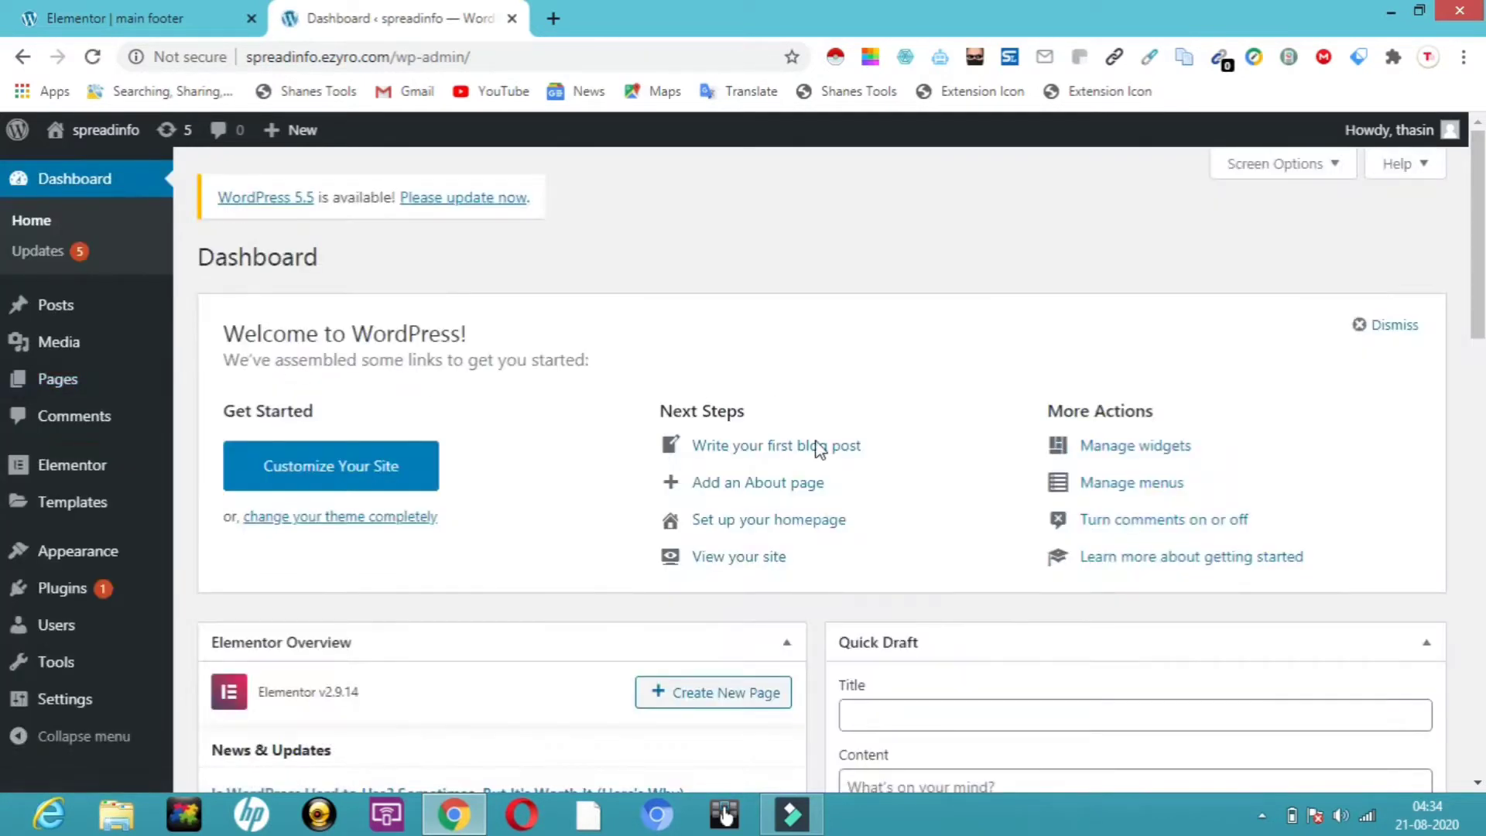
Search plugins for 'elementor kit' and activate the Elements kit Elementor addons plugin
{"action": "mouse_move", "coordinate": [73, 594]}
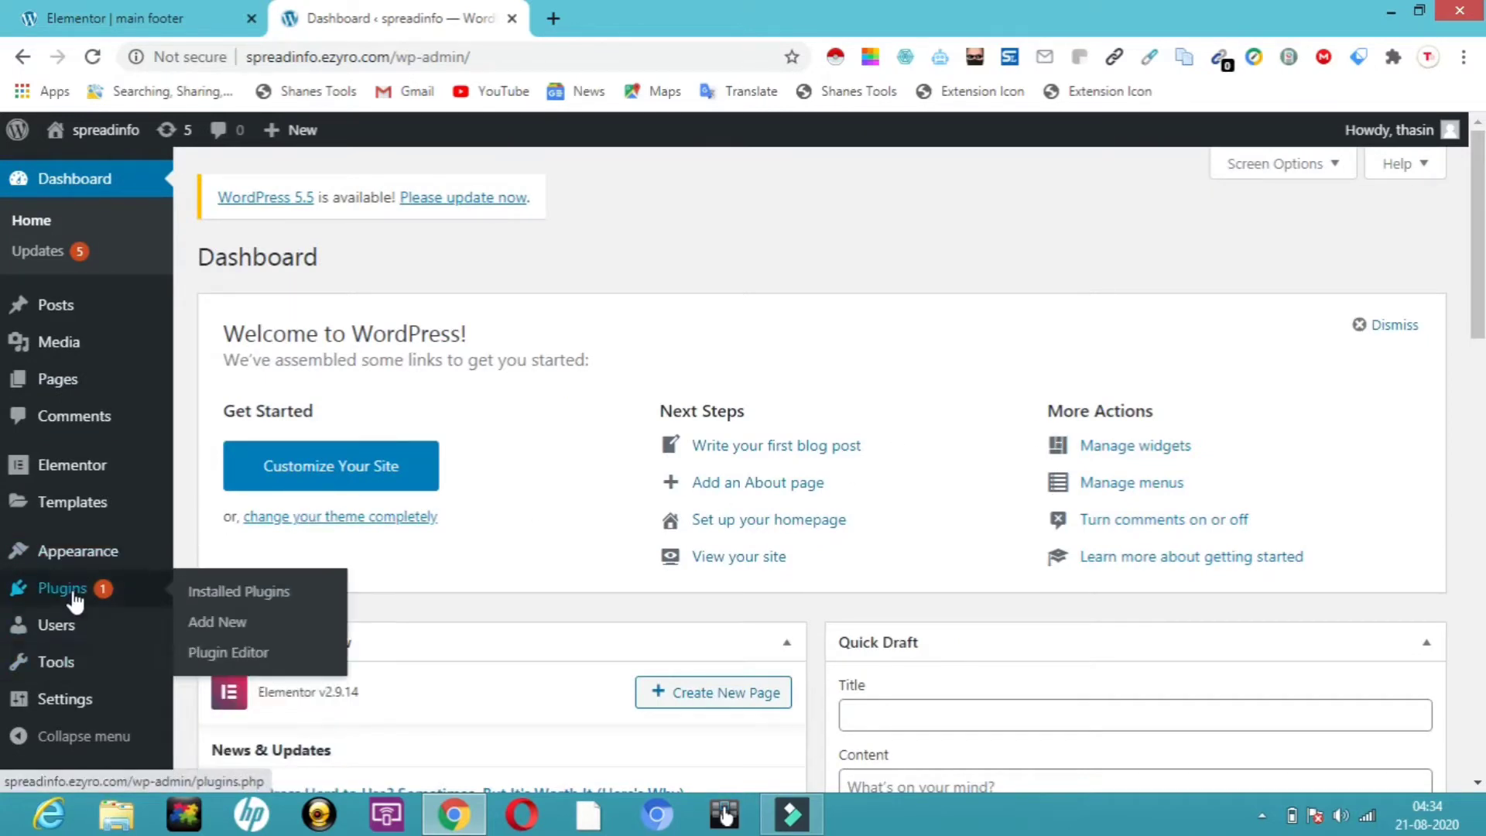
{"action": "left_click", "coordinate": [213, 626]}
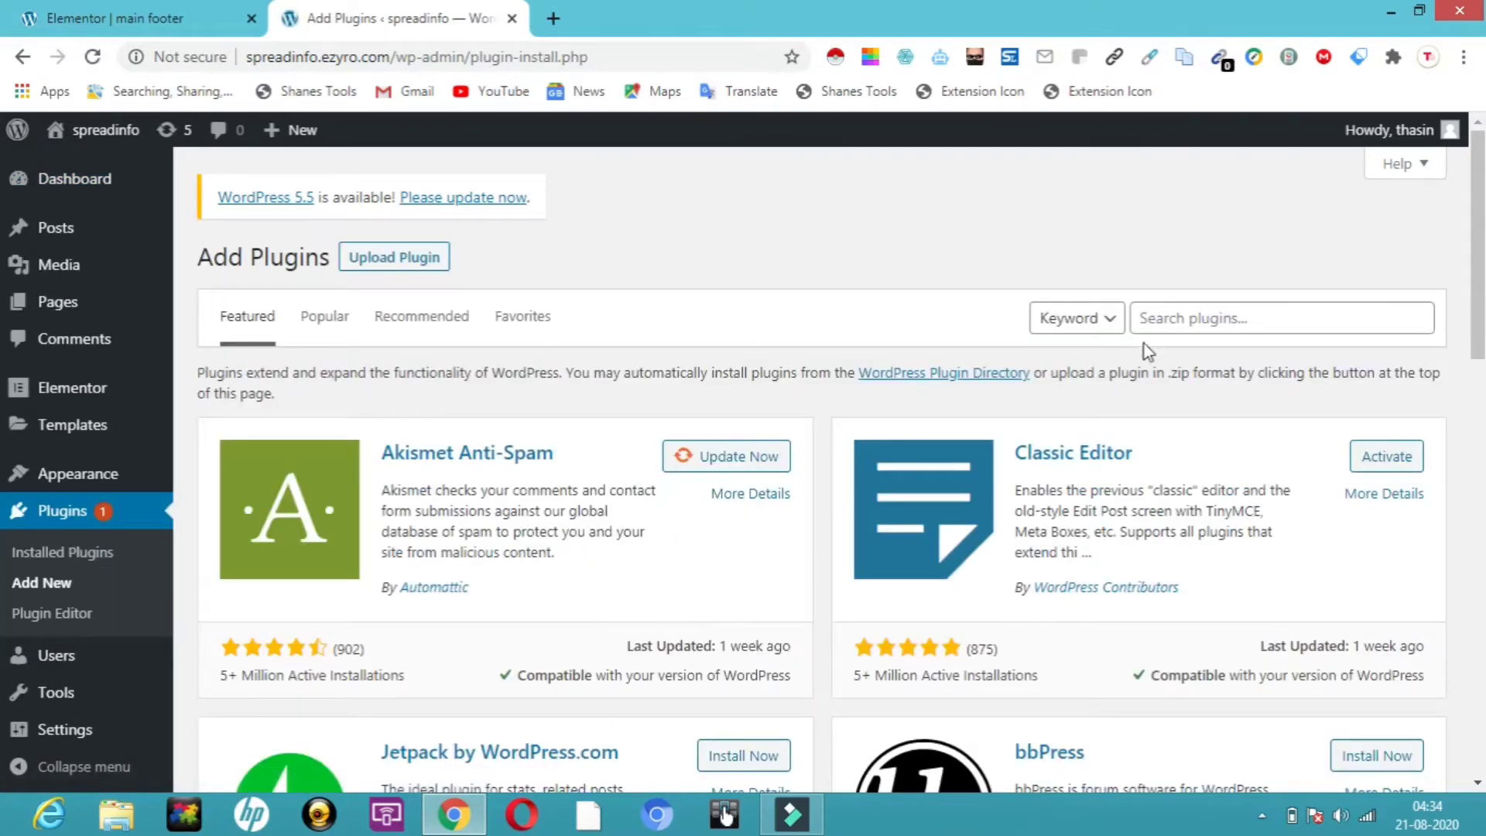
{"action": "left_click", "coordinate": [1204, 319]}
{"action": "type", "text": "elem"}
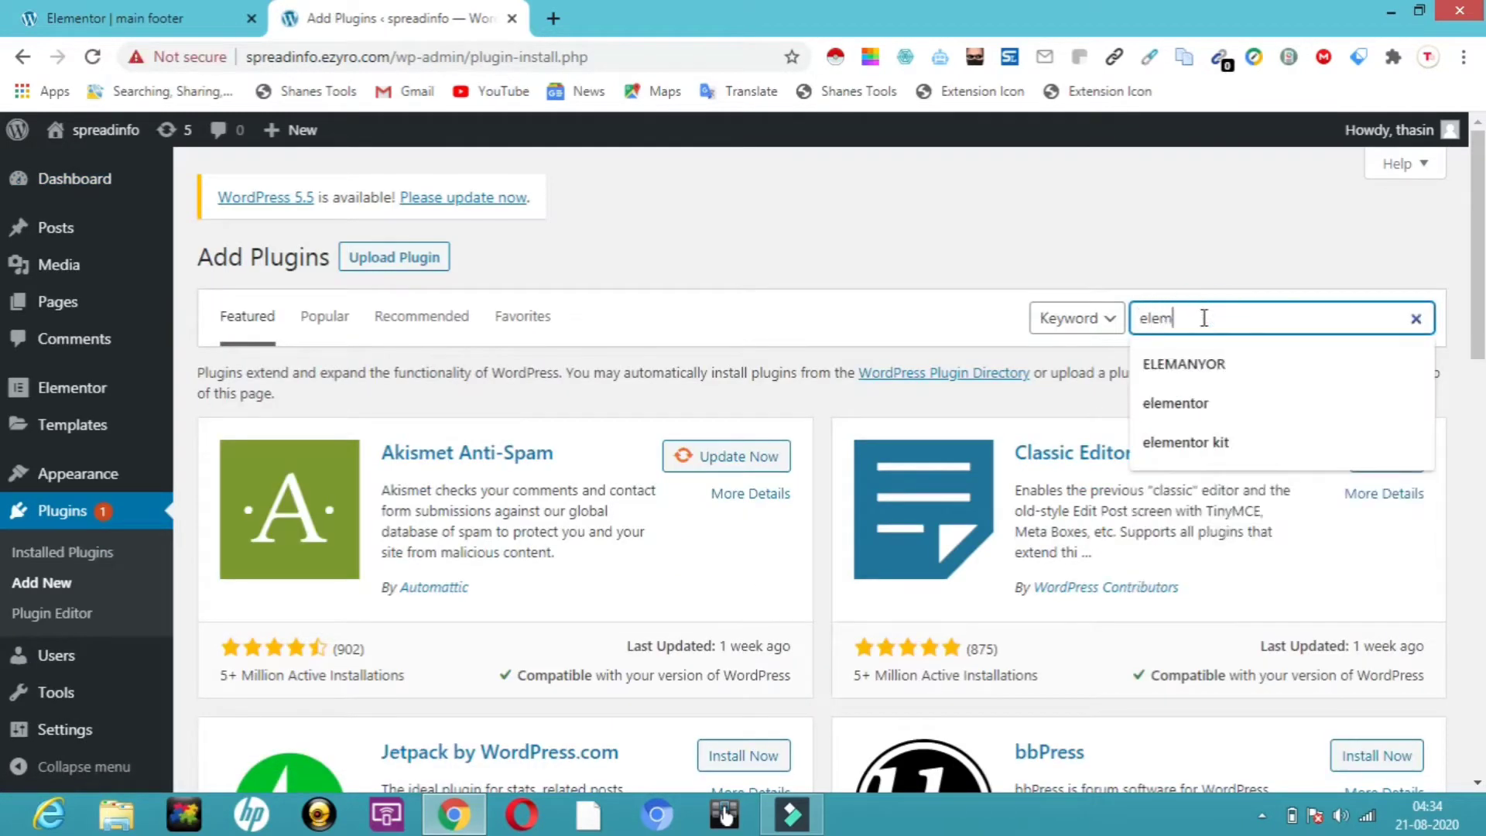
{"action": "type", "text": "e"}
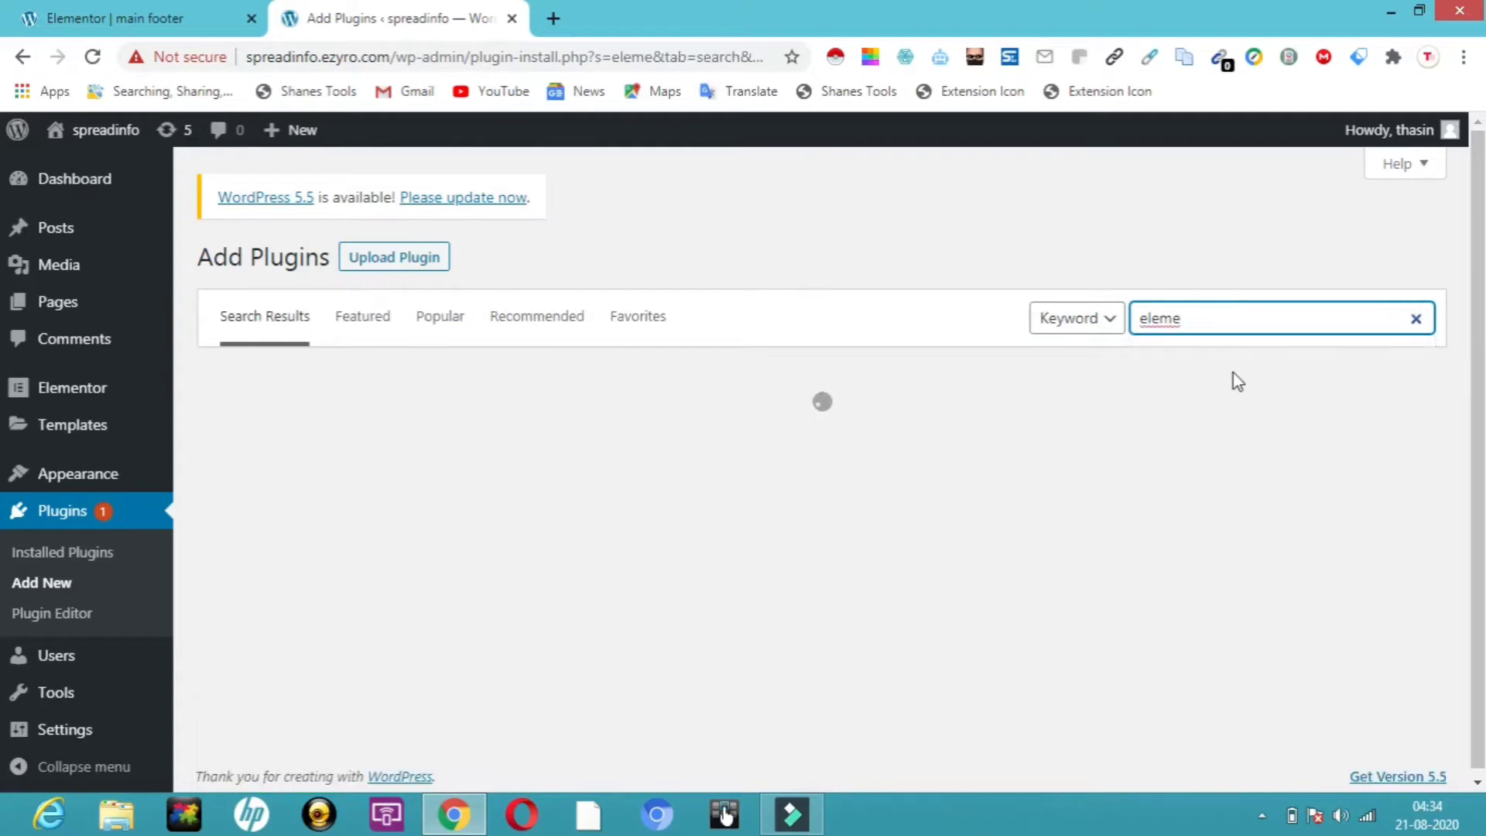
{"action": "type", "text": "ntor"}
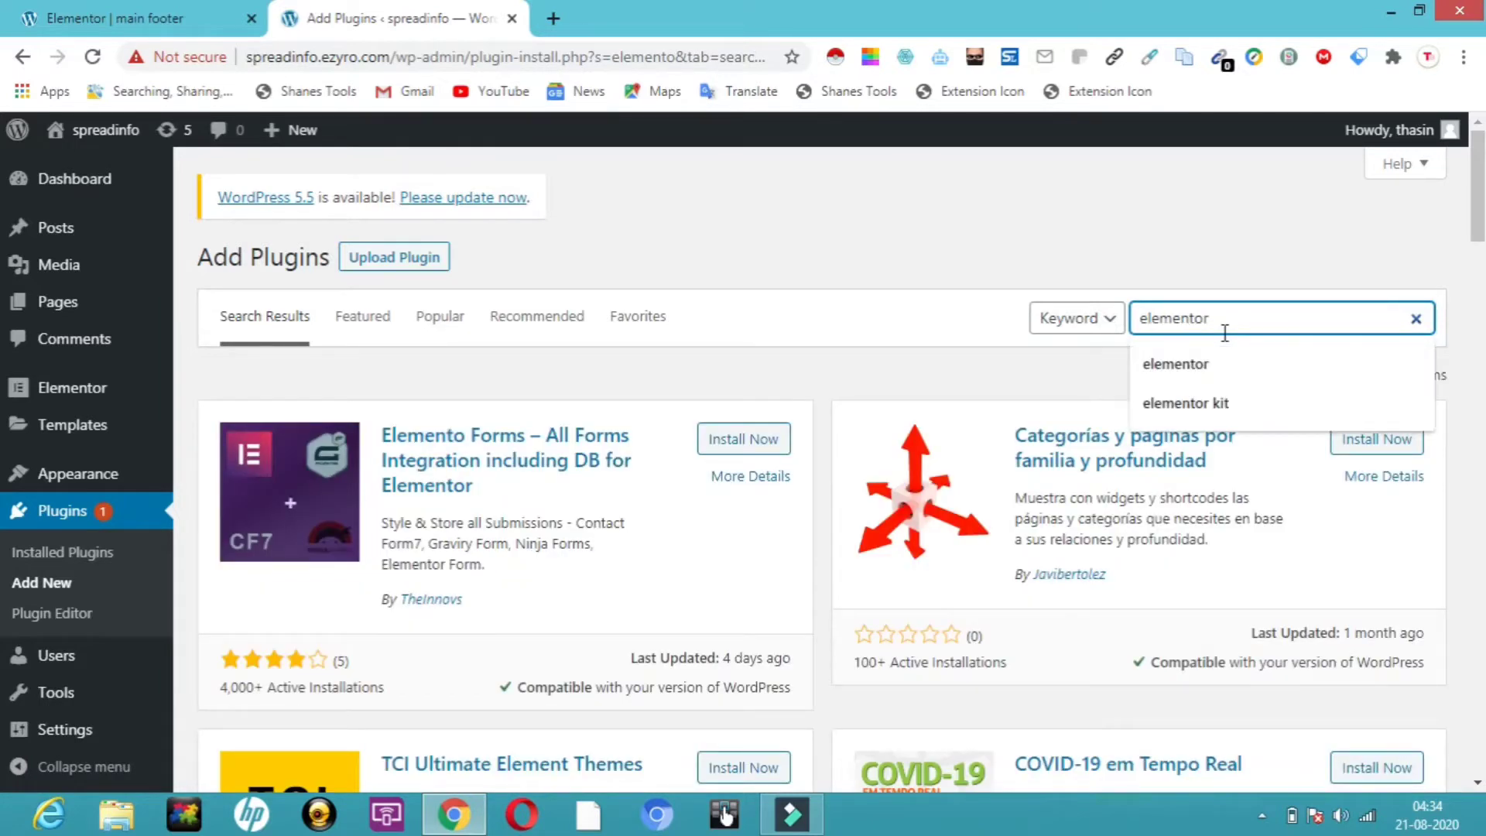
{"action": "type", "text": " kit"}
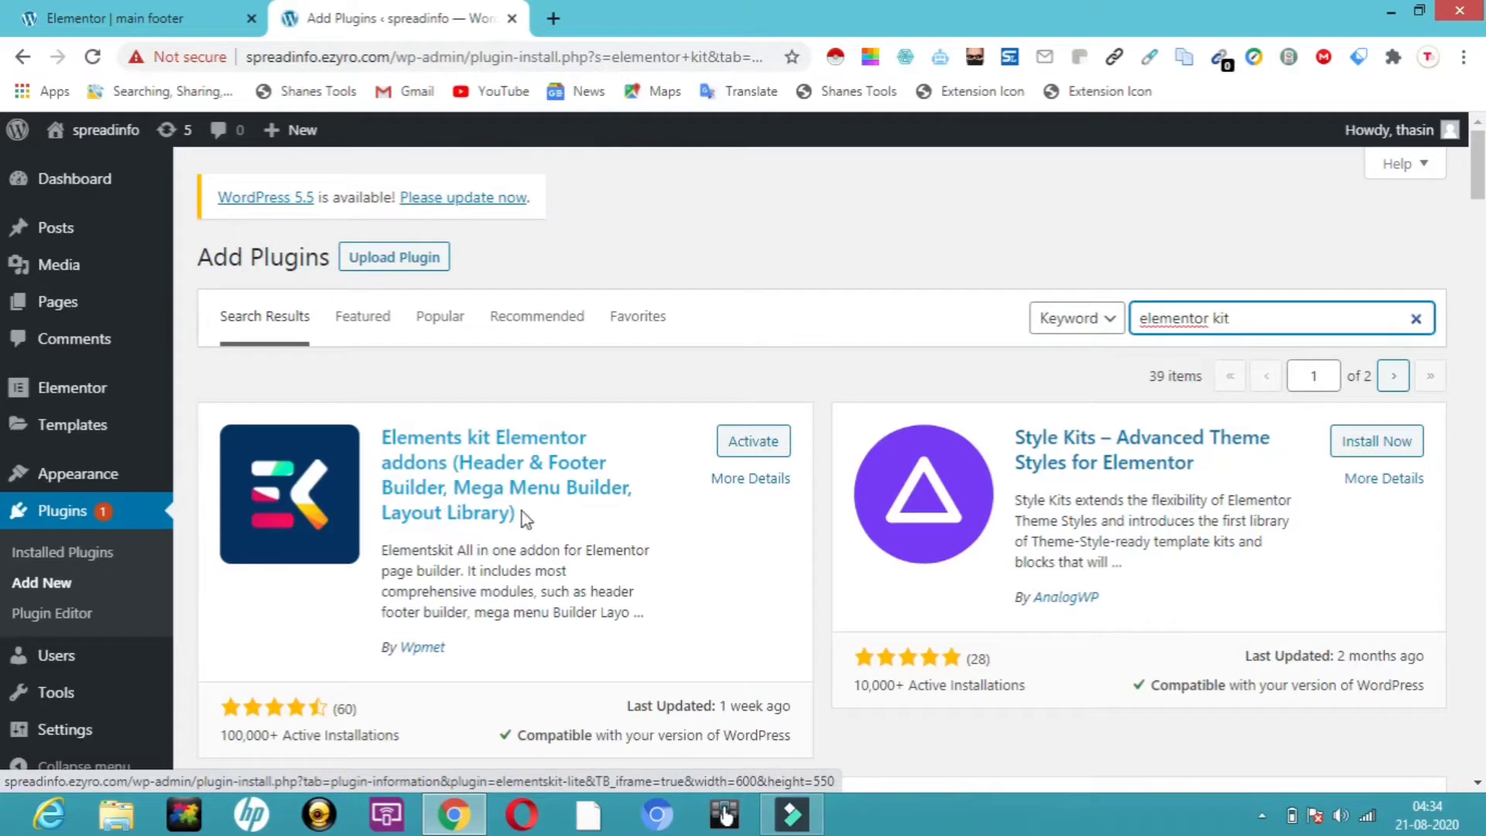
{"action": "left_click", "coordinate": [763, 450]}
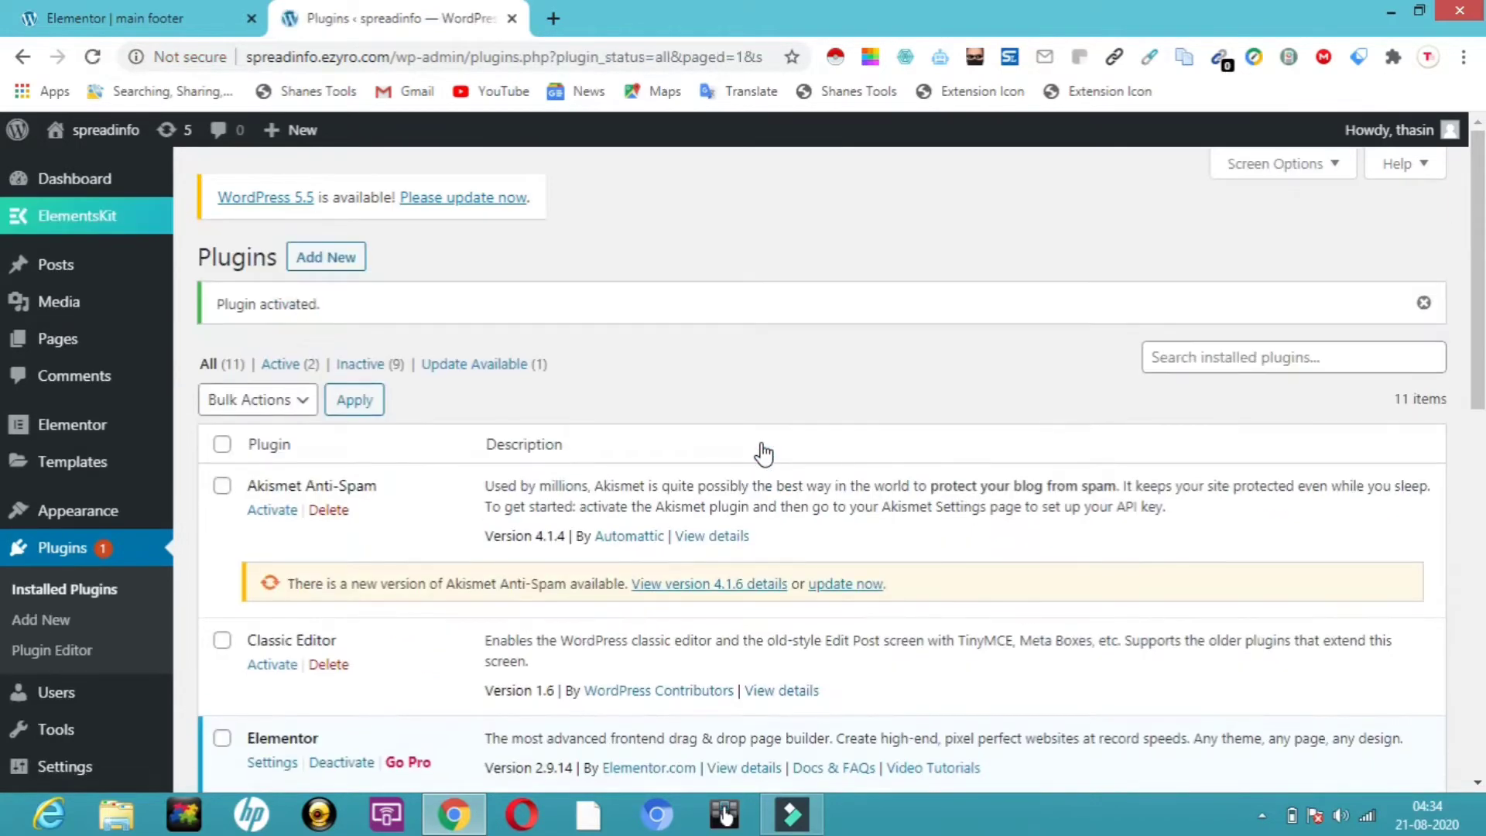
Open the ElementsKit Header Footer templates list from the sidebar
{"action": "scroll", "coordinate": [1480, 291], "scroll_direction": "down", "scroll_amount": 3}
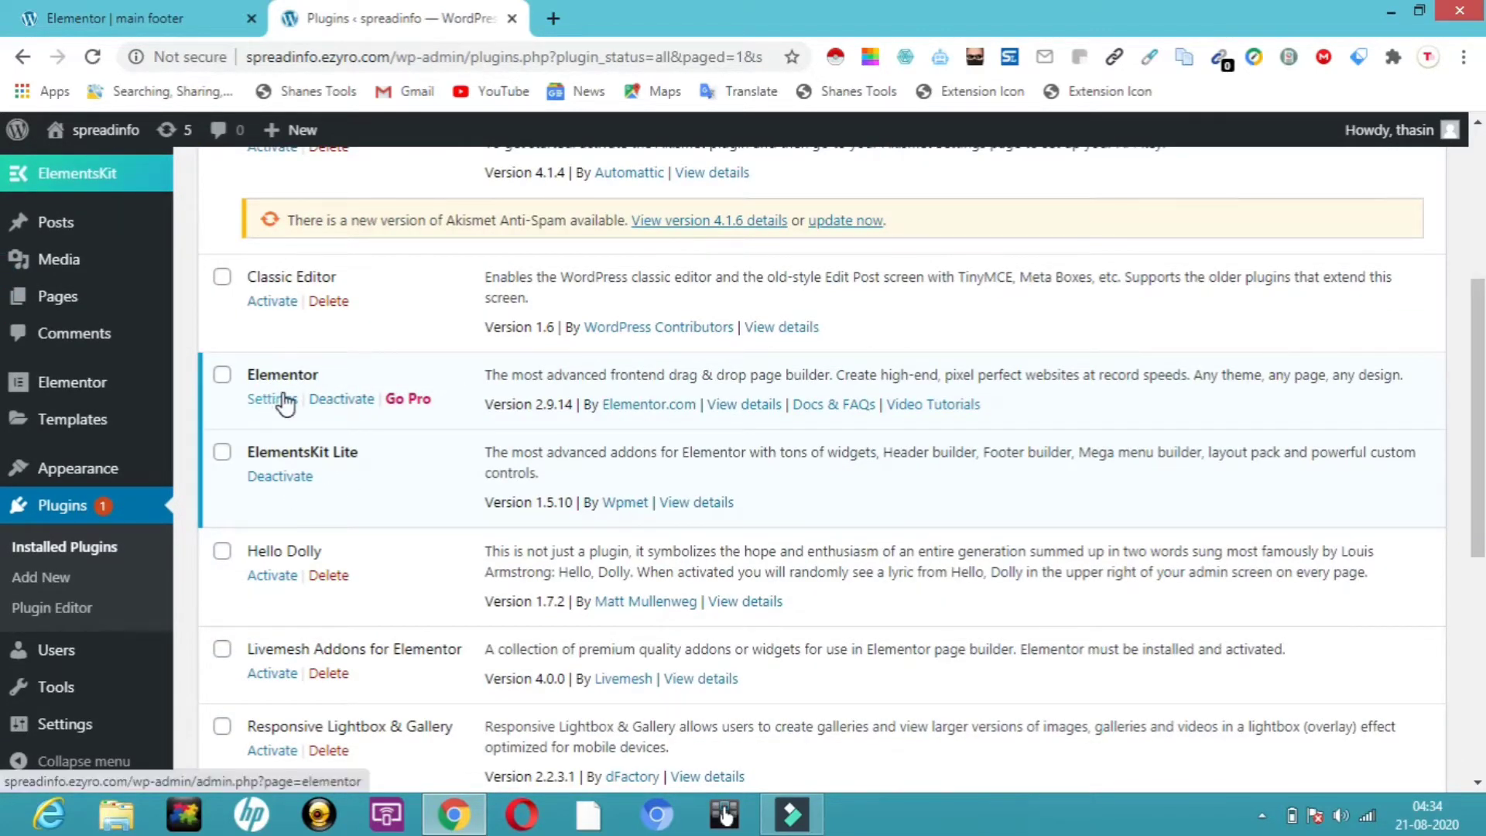
{"action": "mouse_move", "coordinate": [136, 299]}
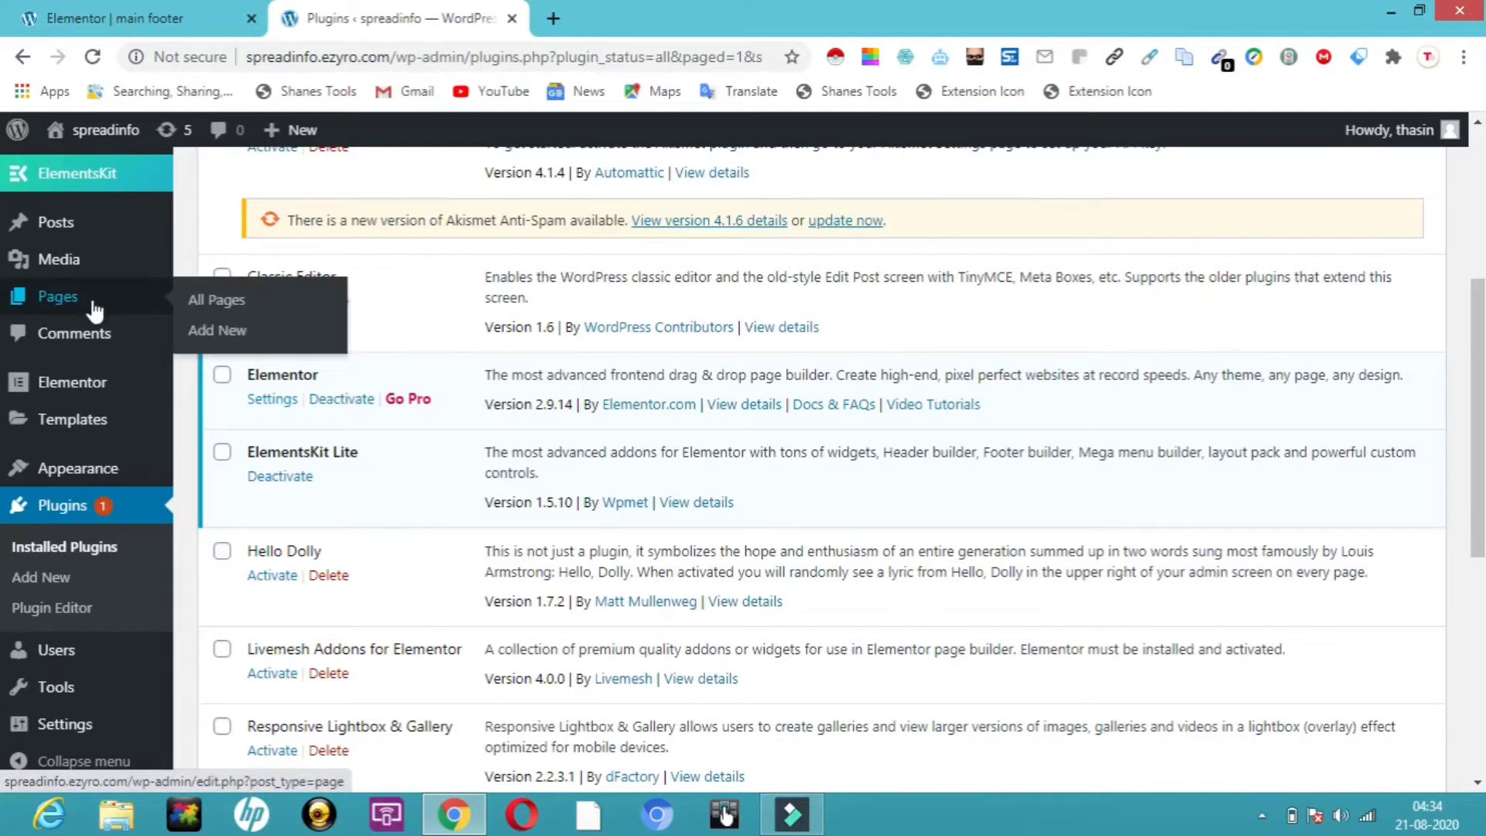
{"action": "mouse_move", "coordinate": [99, 179]}
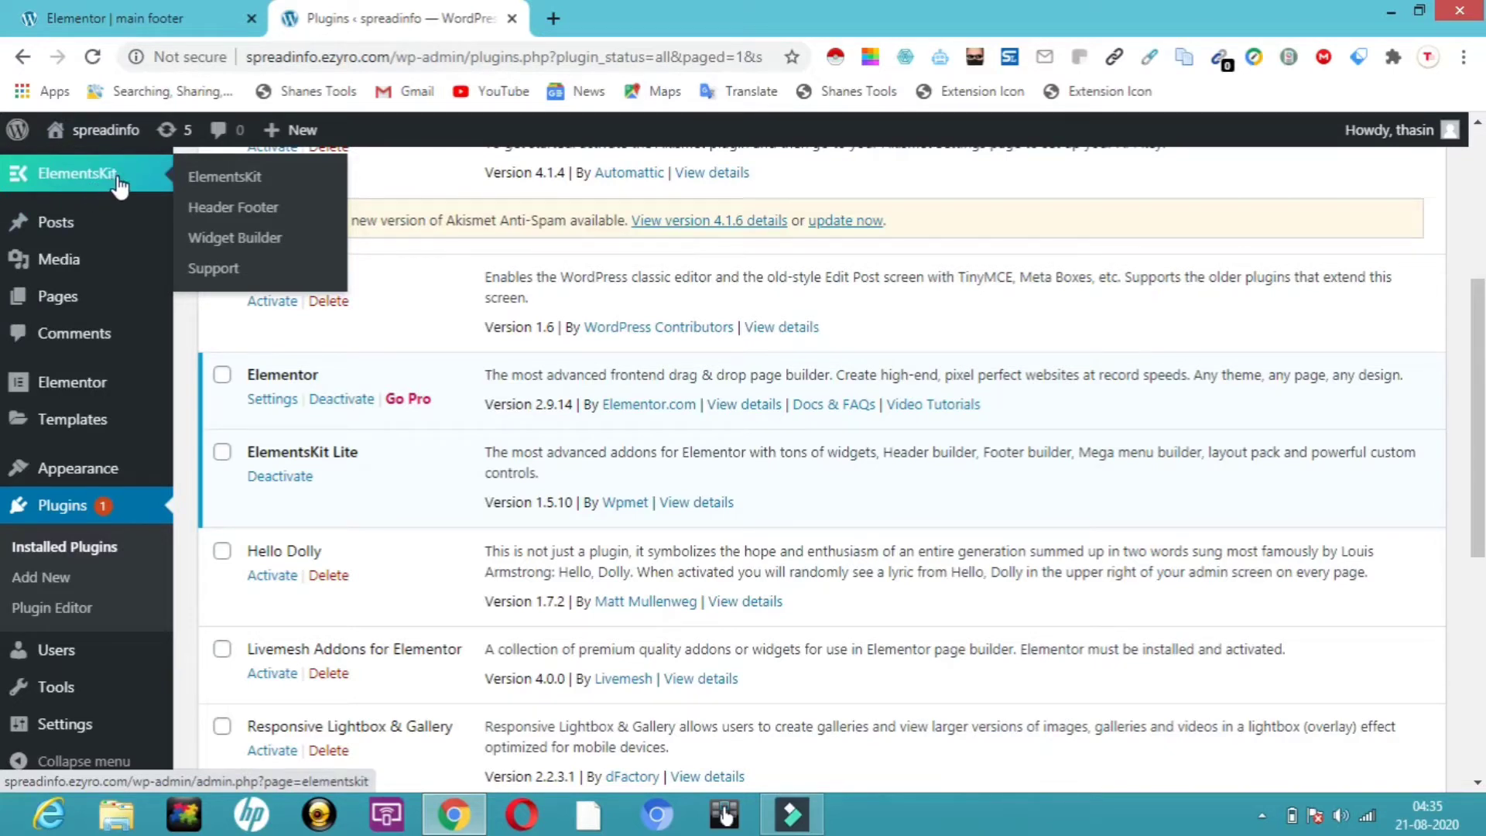
{"action": "left_click", "coordinate": [244, 209]}
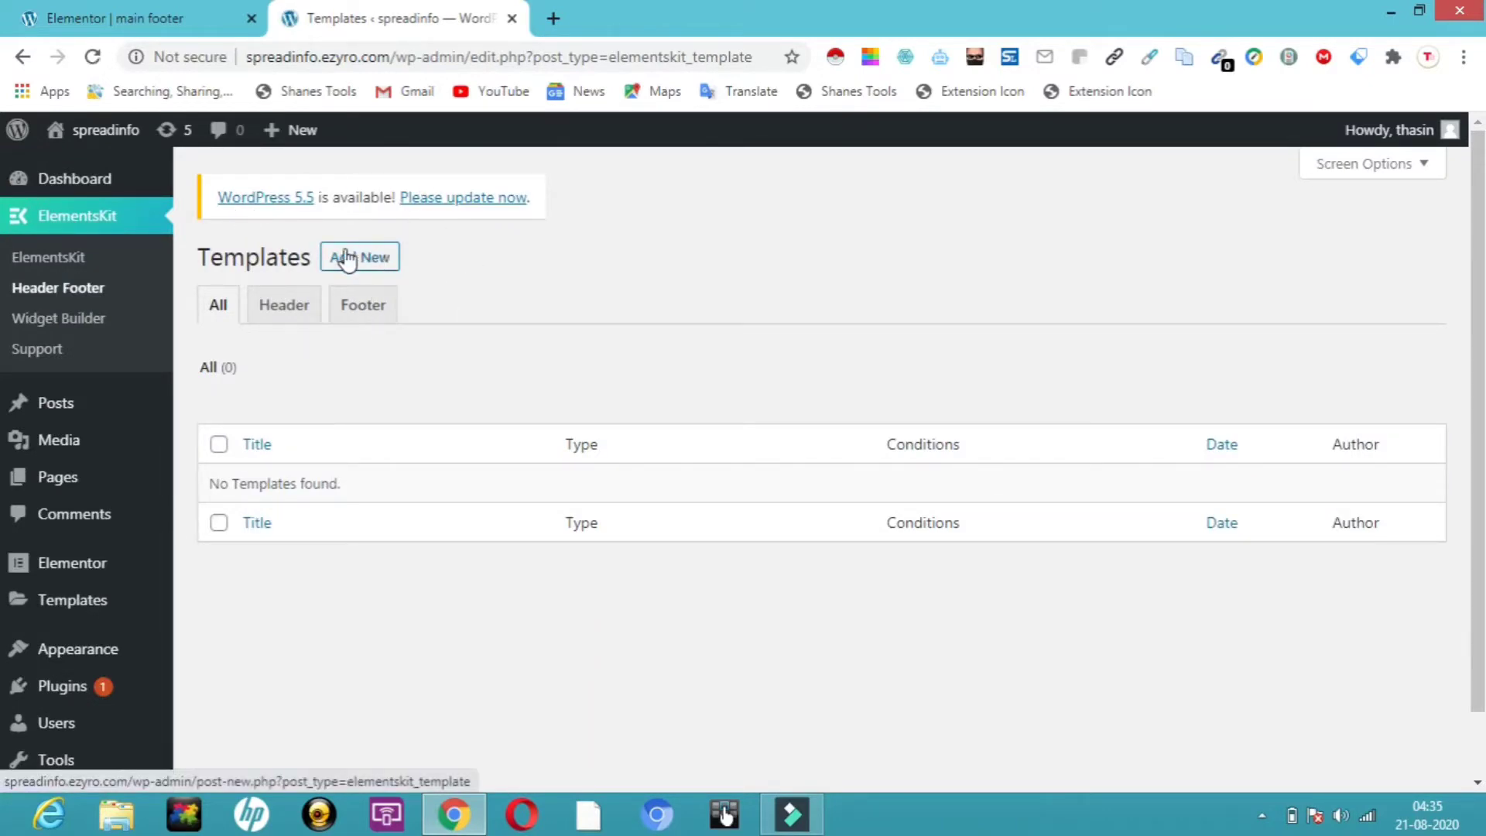
{"action": "mouse_move", "coordinate": [106, 138]}
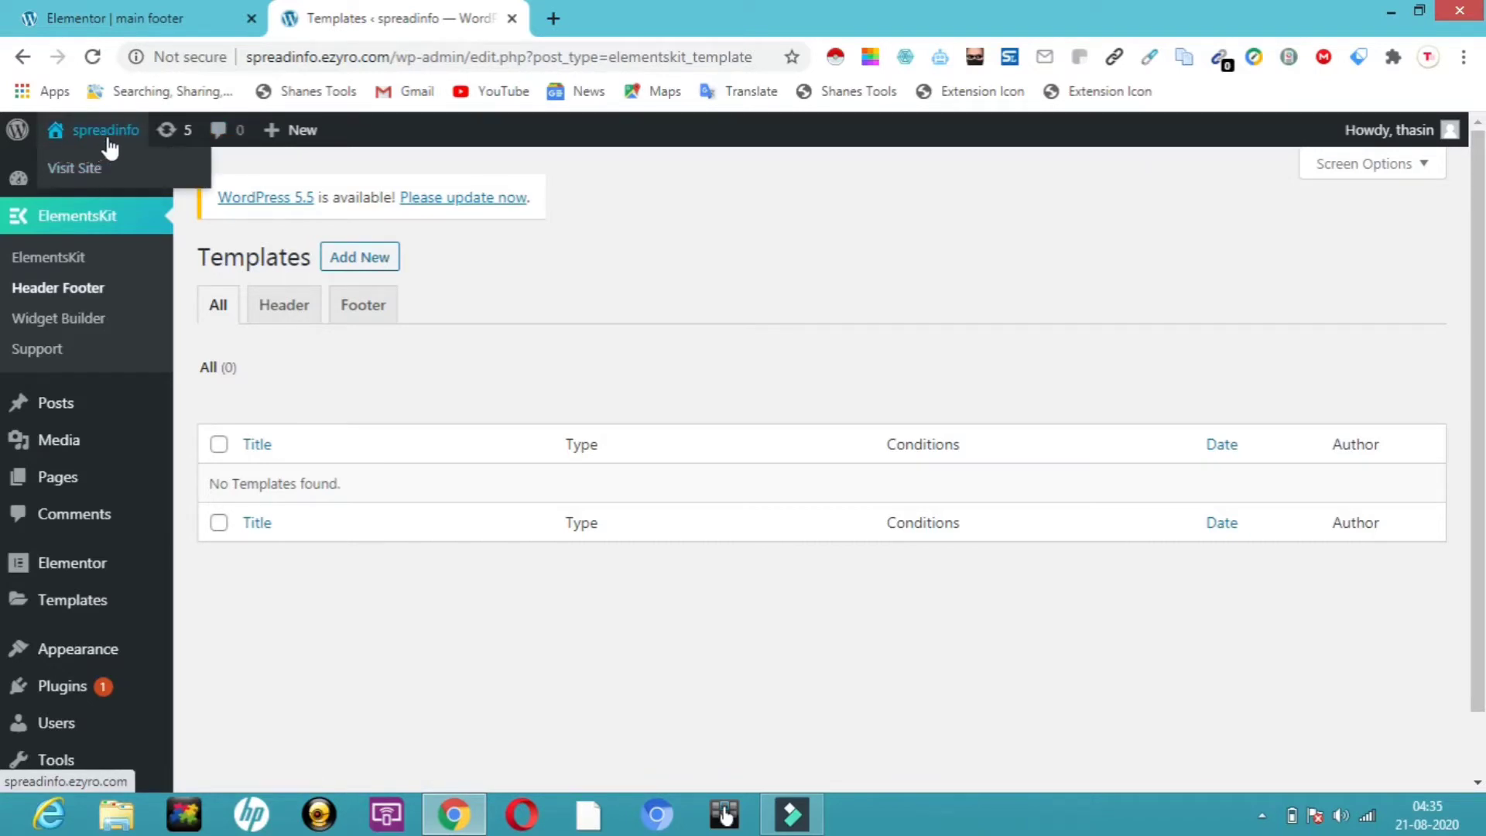
View the live site and its home page, then return to the WordPress admin
{"action": "left_click", "coordinate": [96, 168]}
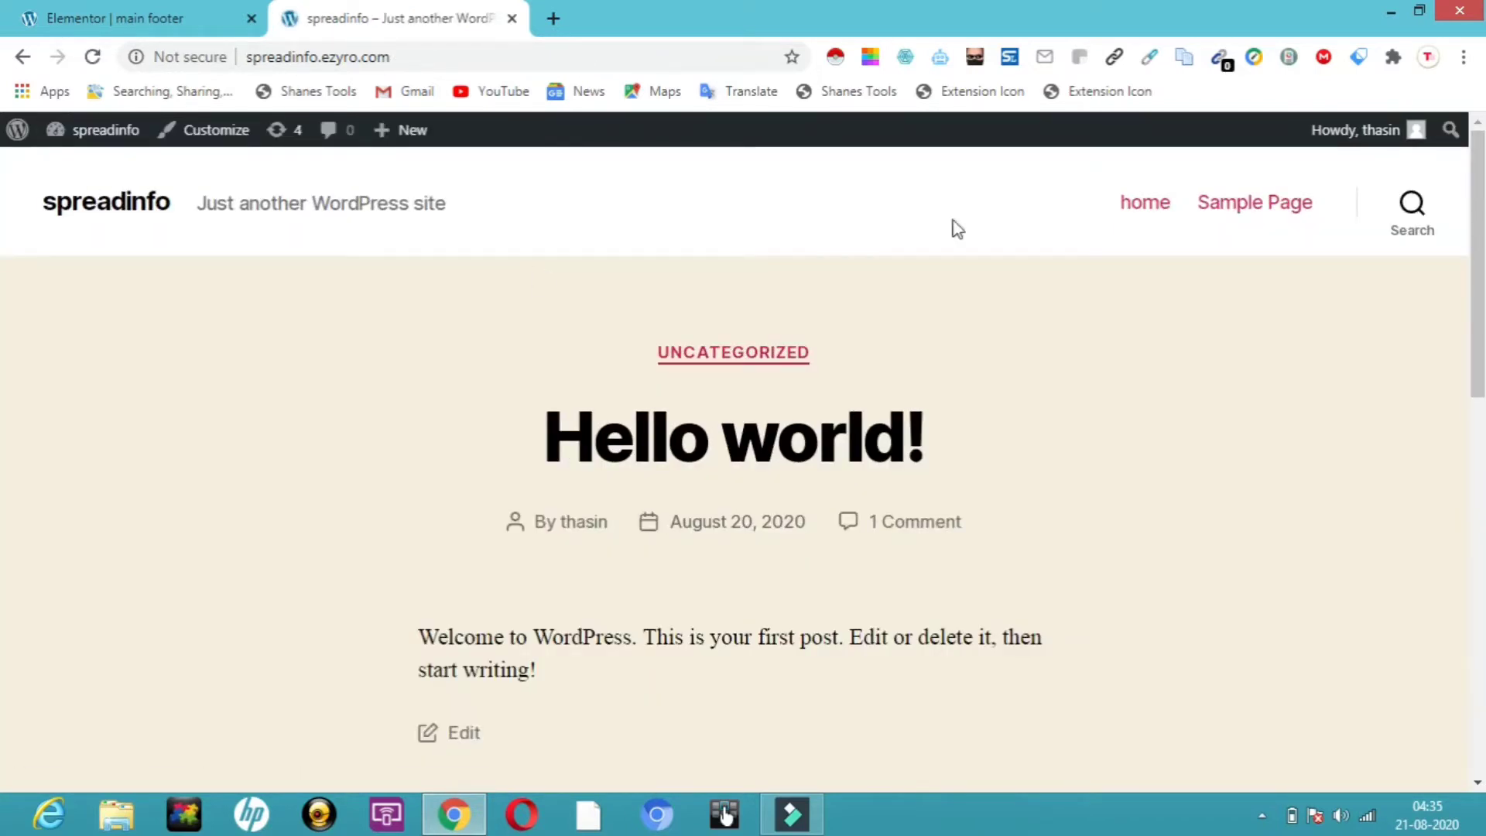
{"action": "left_click_drag", "start_coordinate": [1482, 329], "coordinate": [1482, 262]}
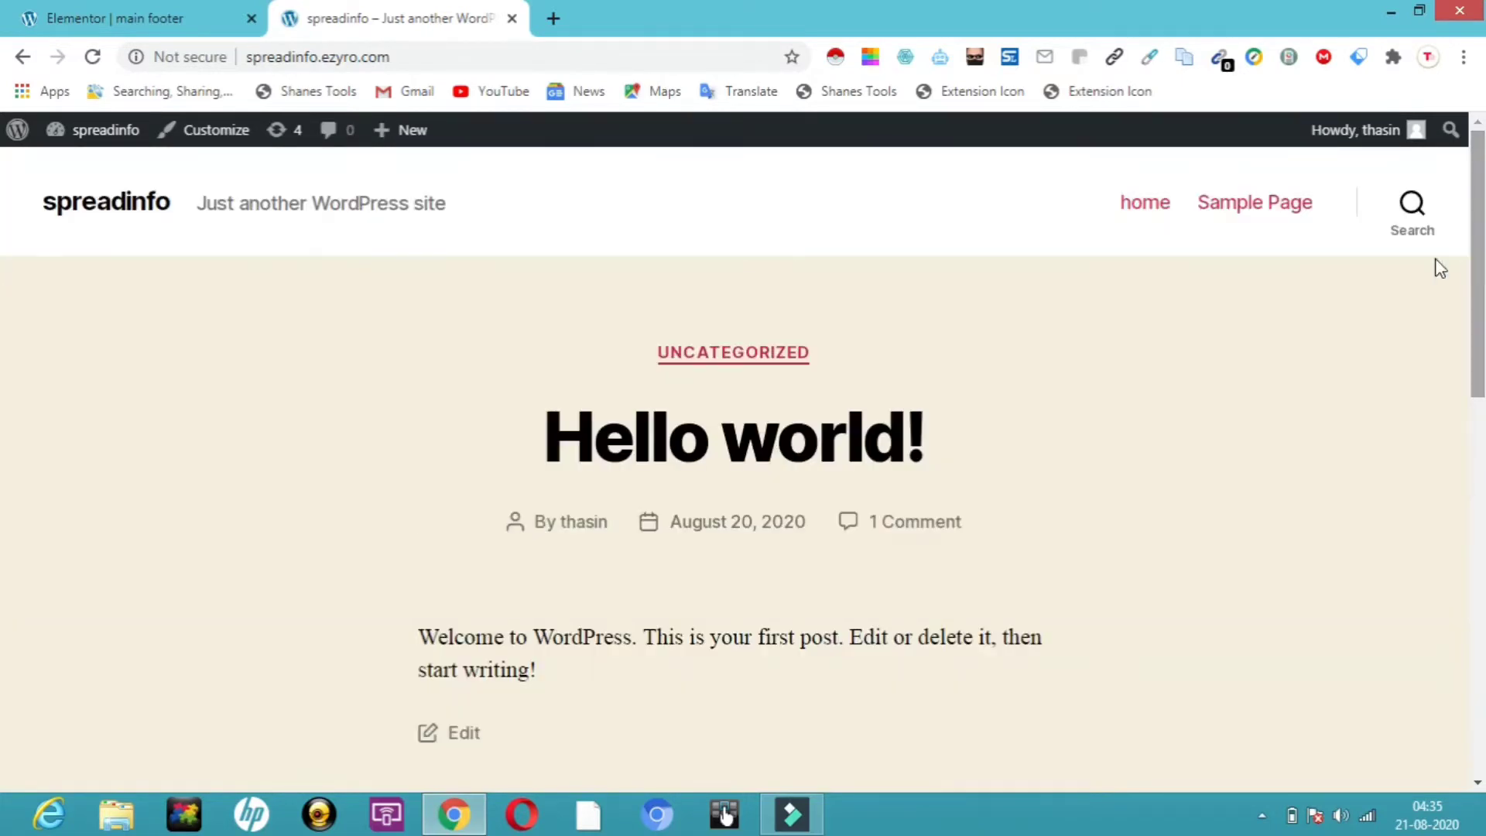
{"action": "left_click", "coordinate": [1144, 206]}
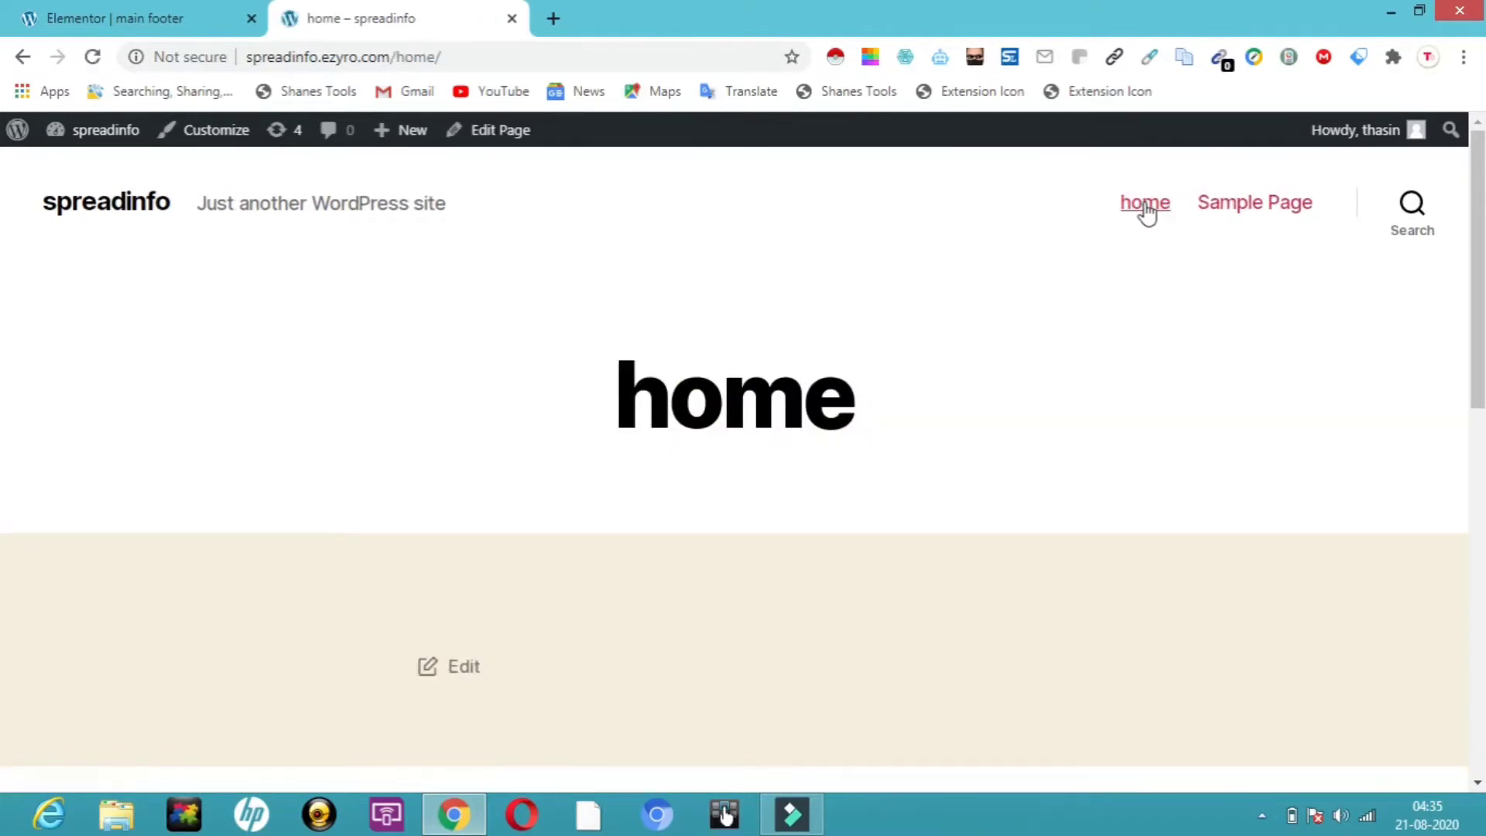
{"action": "left_click", "coordinate": [251, 19]}
{"action": "left_click", "coordinate": [19, 134]}
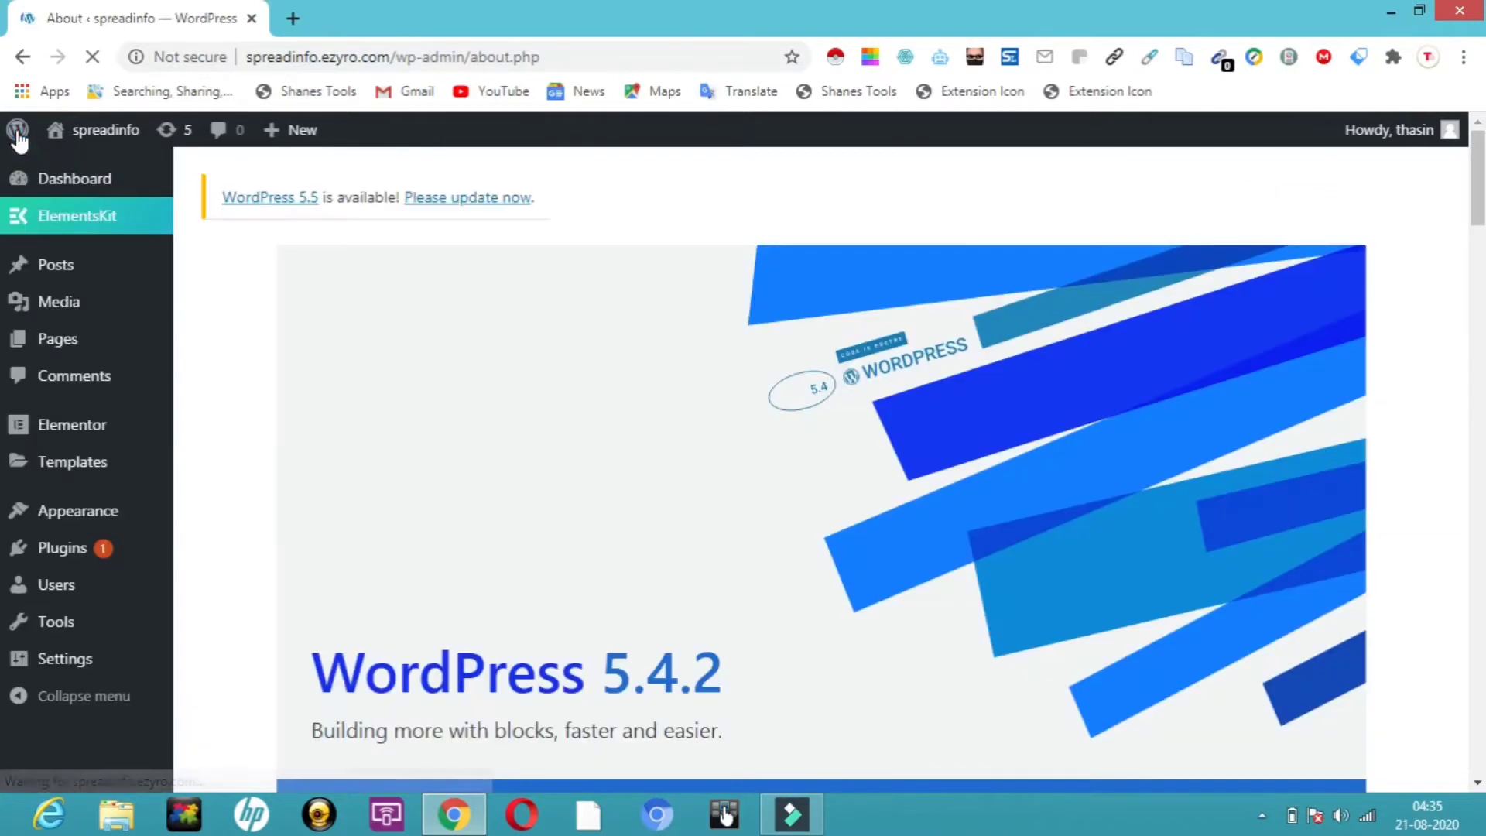
Create and publish a new page titled 'contact us', then return to All Pages
{"action": "mouse_move", "coordinate": [66, 339]}
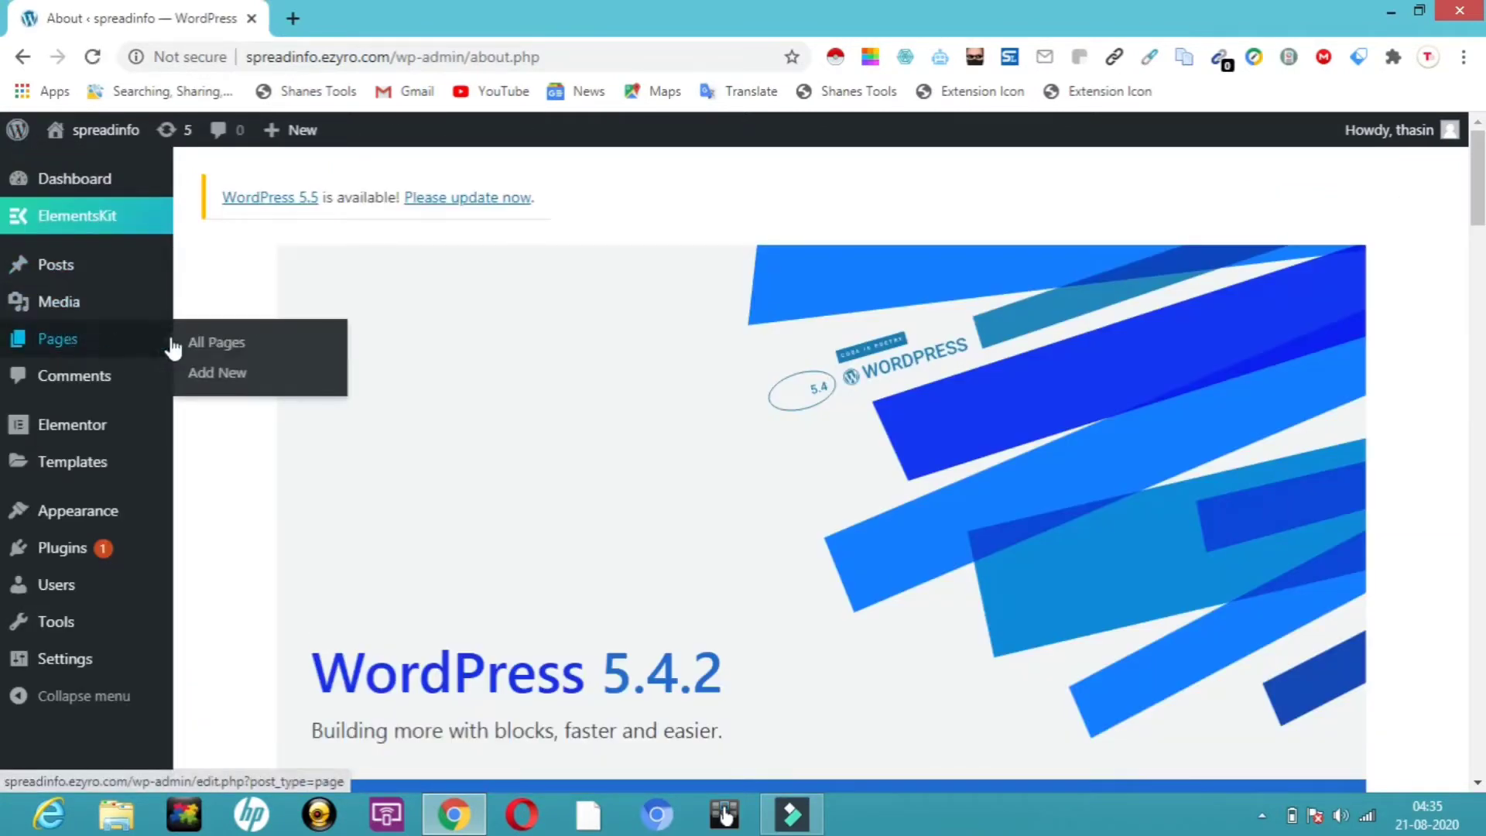
{"action": "left_click", "coordinate": [218, 373]}
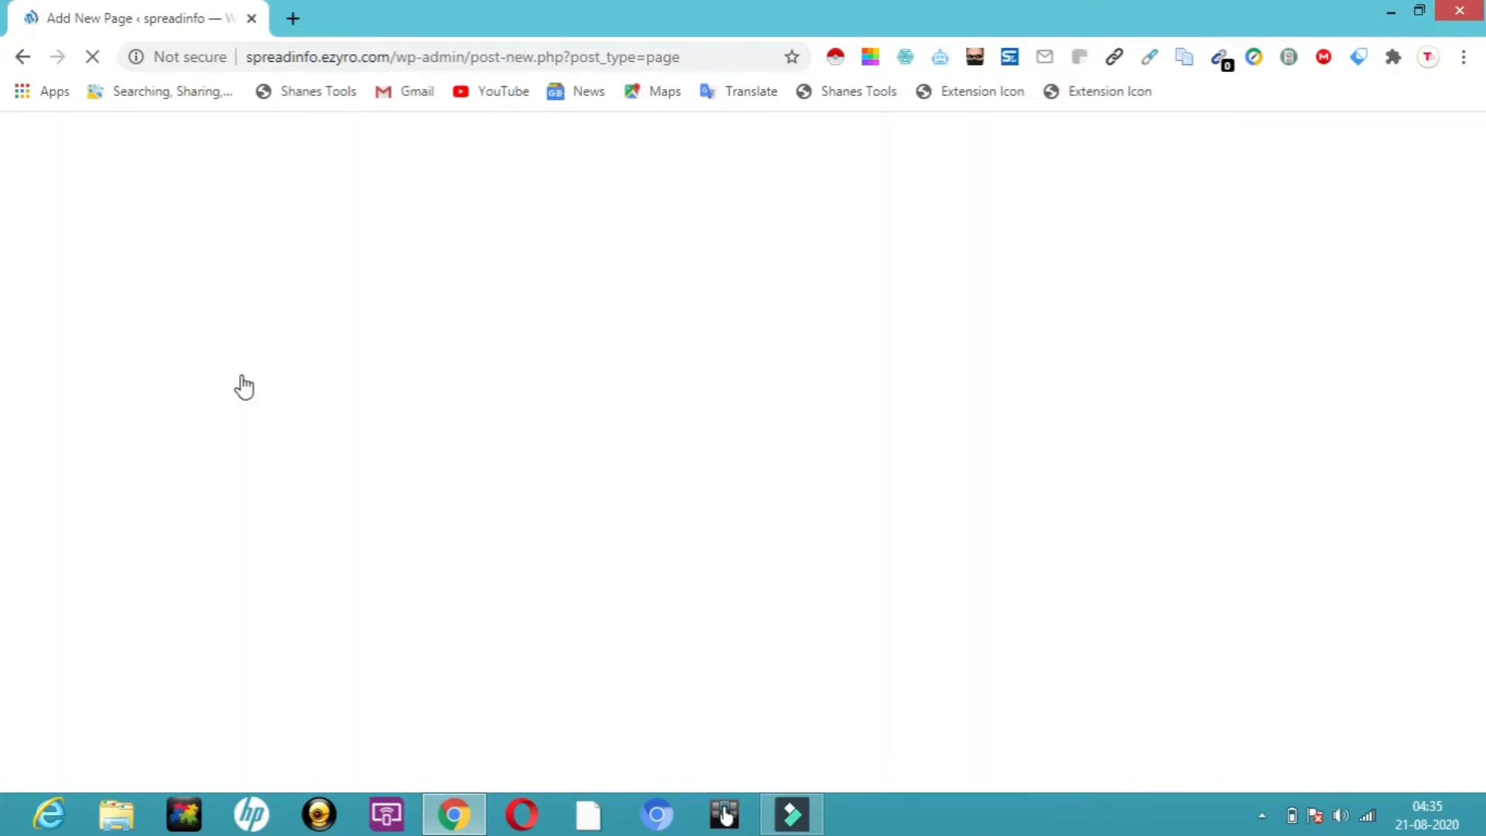
{"action": "type", "text": "c"}
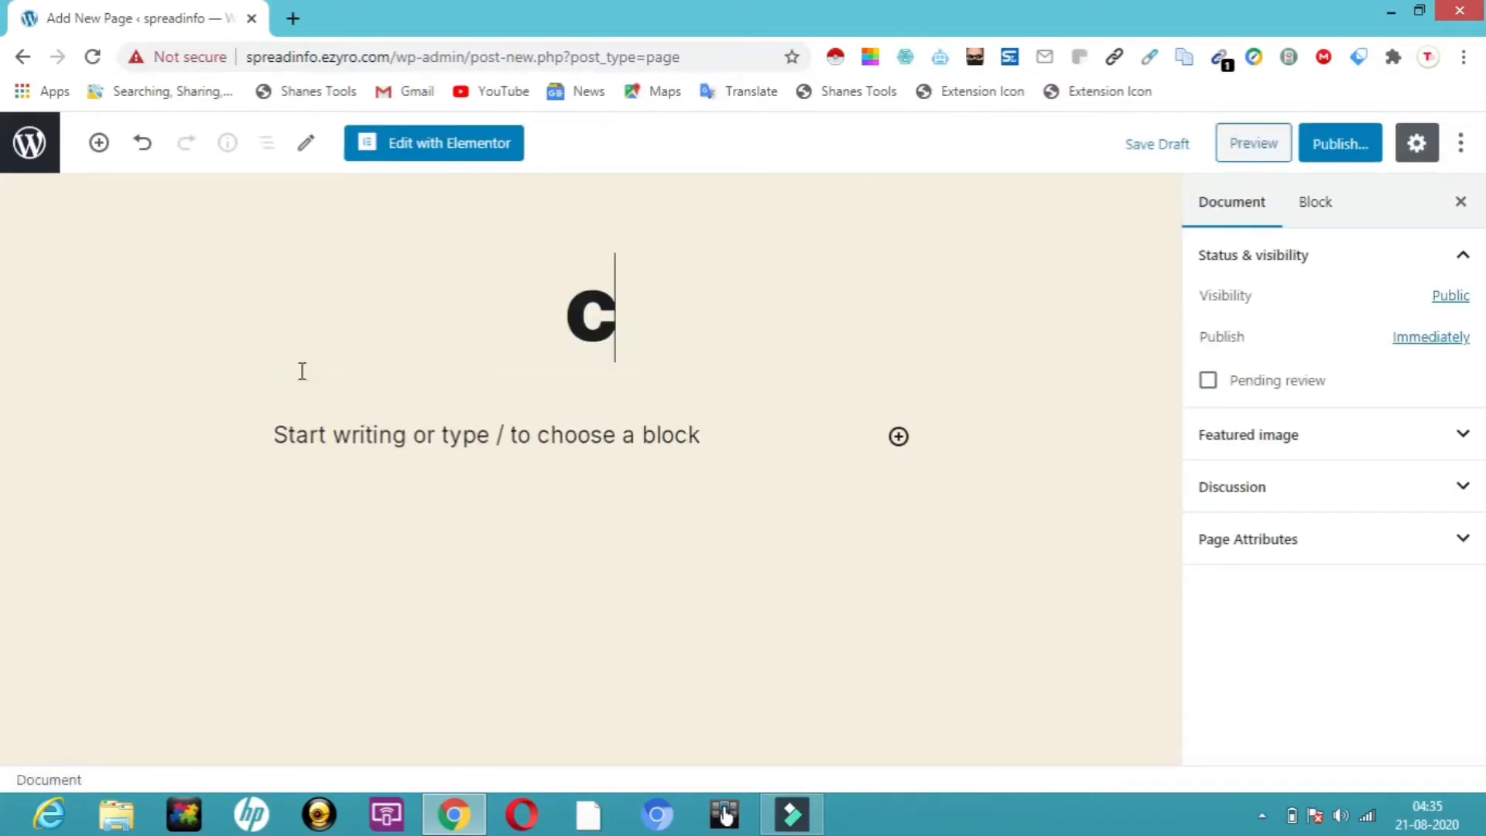
{"action": "type", "text": "ontact "}
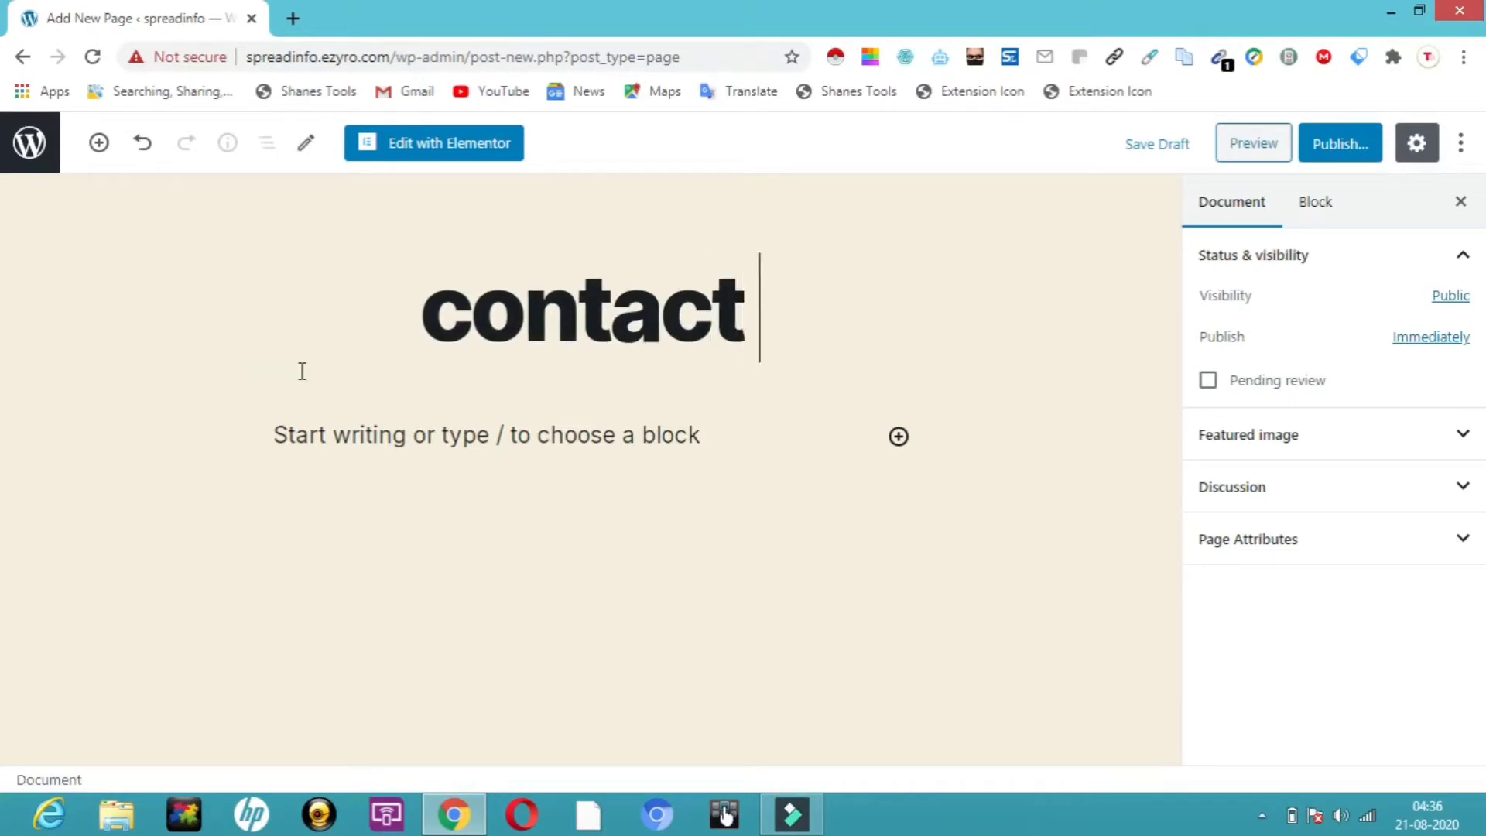
{"action": "type", "text": "us"}
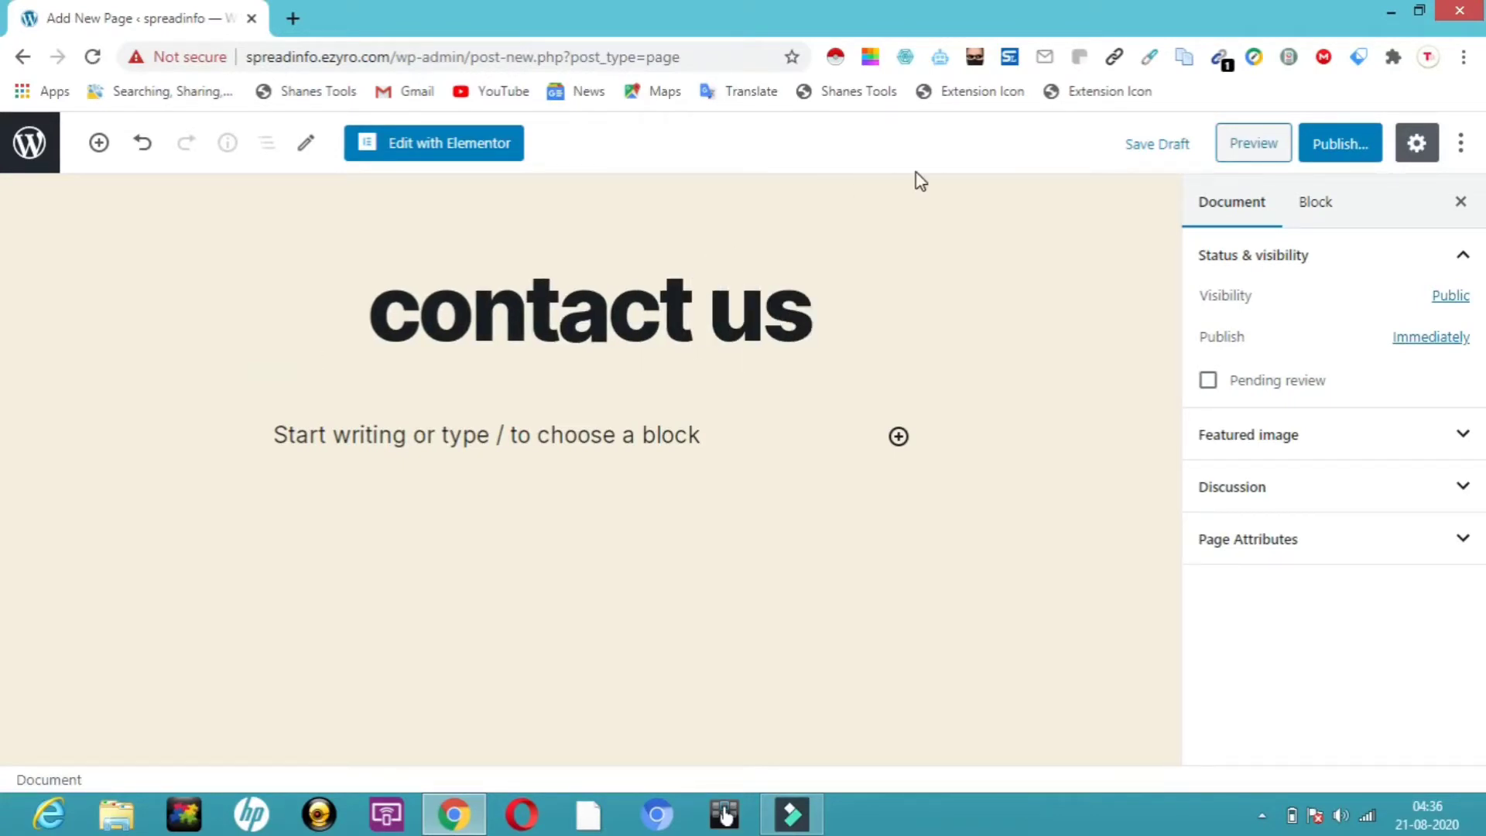
{"action": "left_click", "coordinate": [1322, 147]}
{"action": "left_click", "coordinate": [1323, 147]}
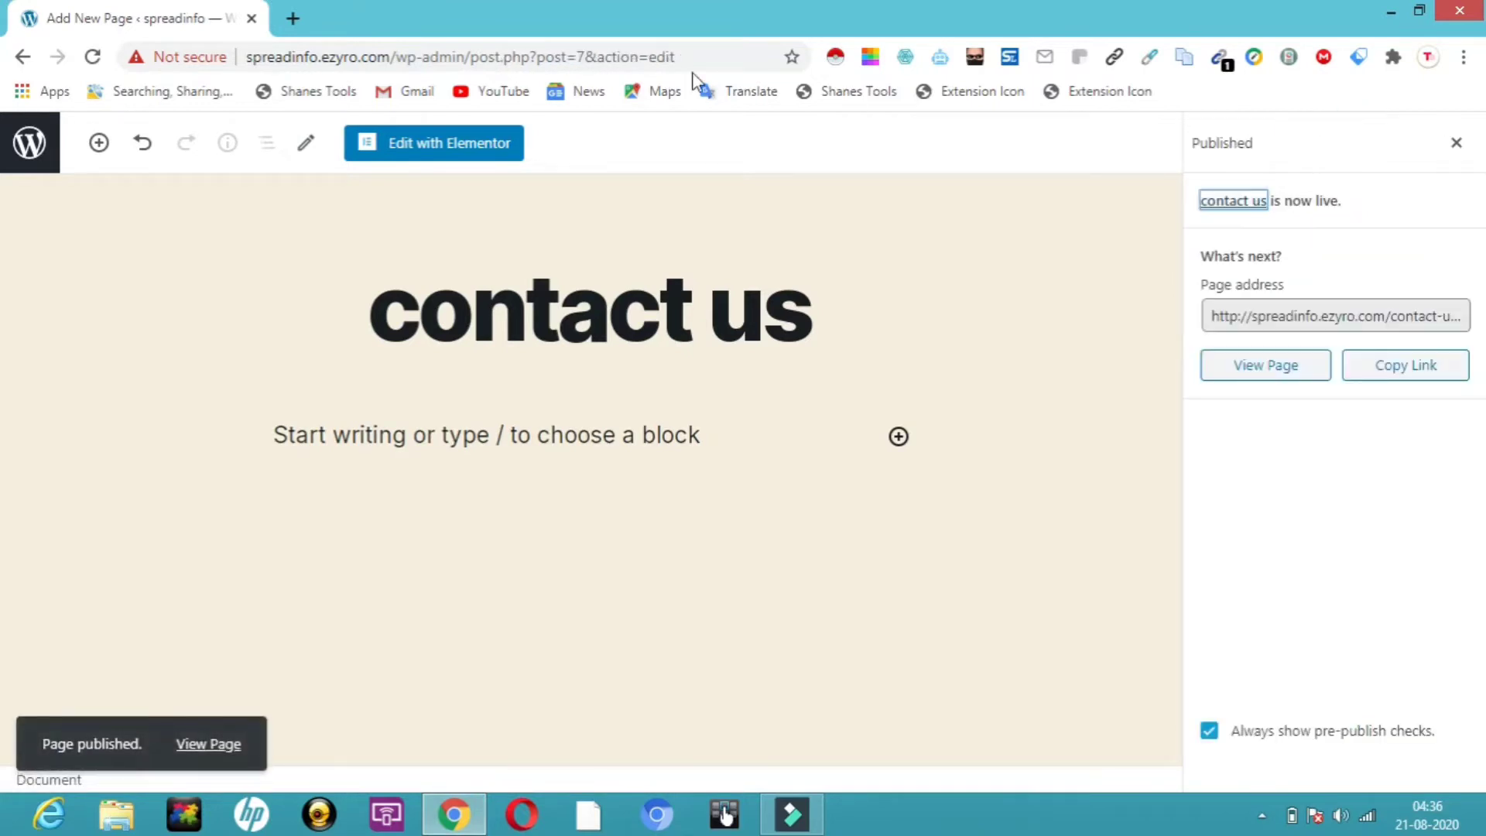
{"action": "left_click", "coordinate": [36, 147]}
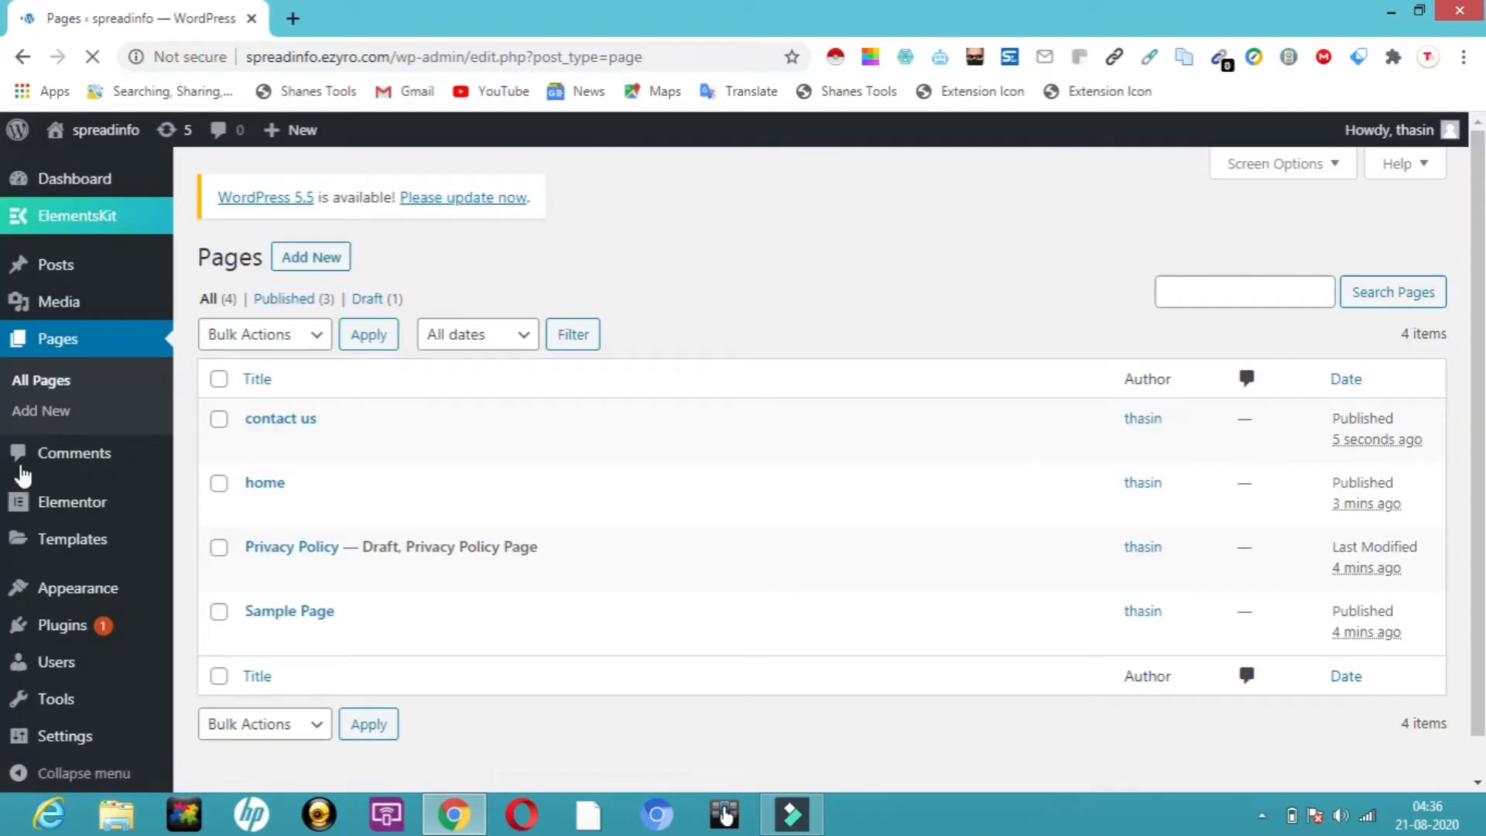
Create a new navigation menu named MAIN MENU
{"action": "mouse_move", "coordinate": [87, 604]}
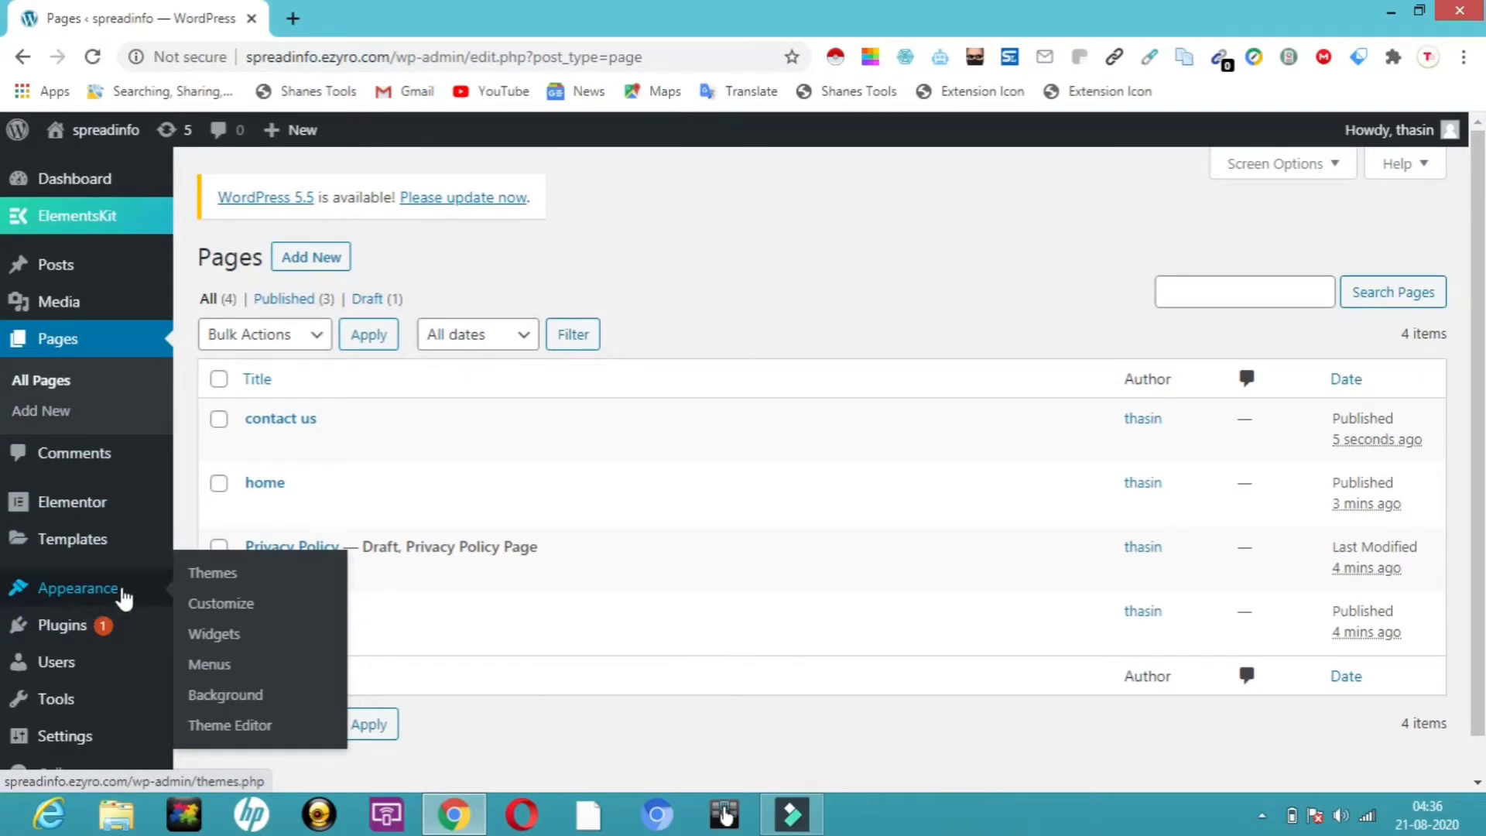
{"action": "left_click", "coordinate": [223, 670]}
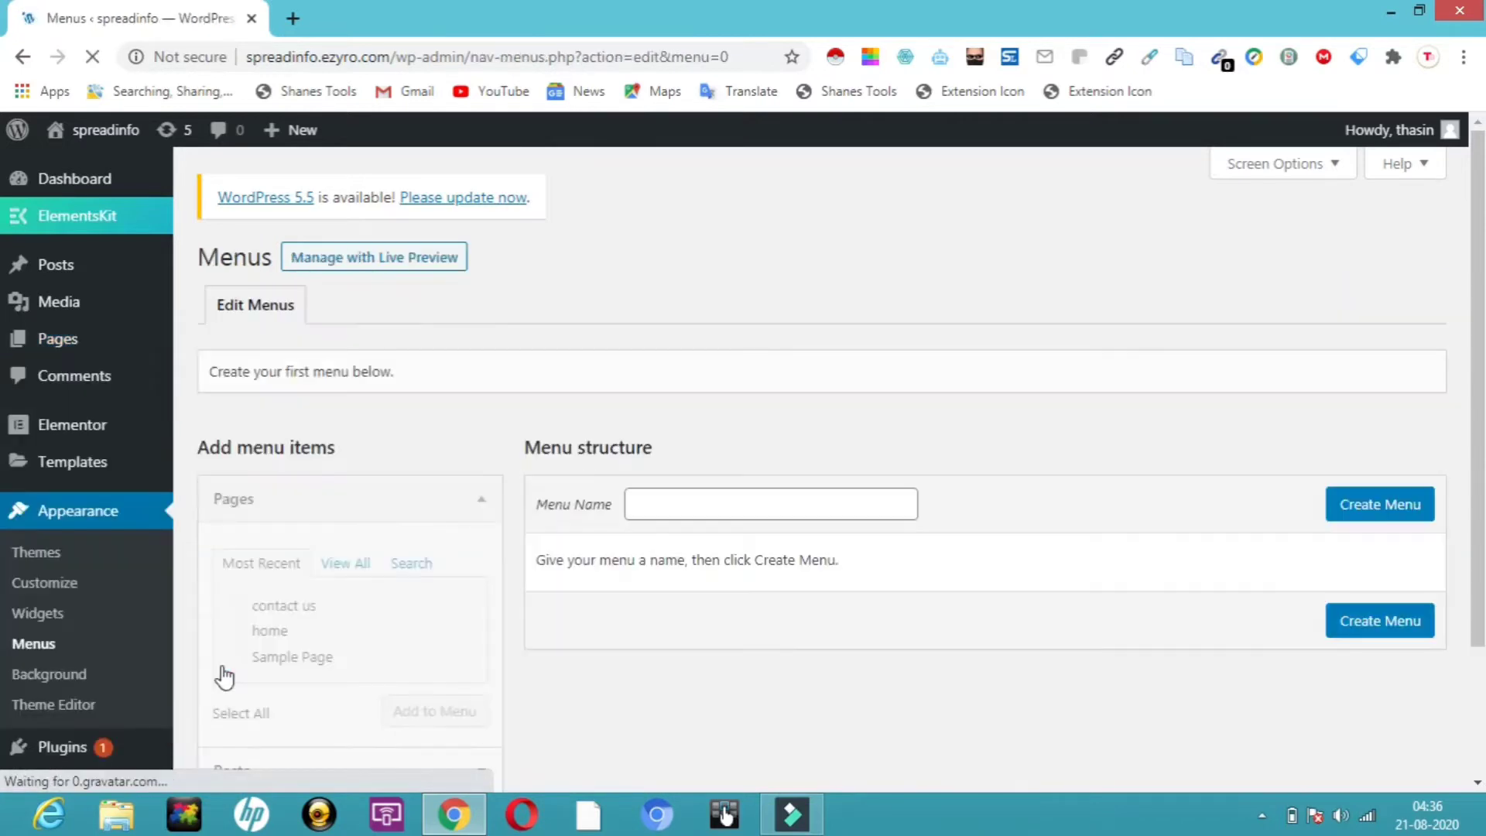
{"action": "left_click", "coordinate": [733, 503]}
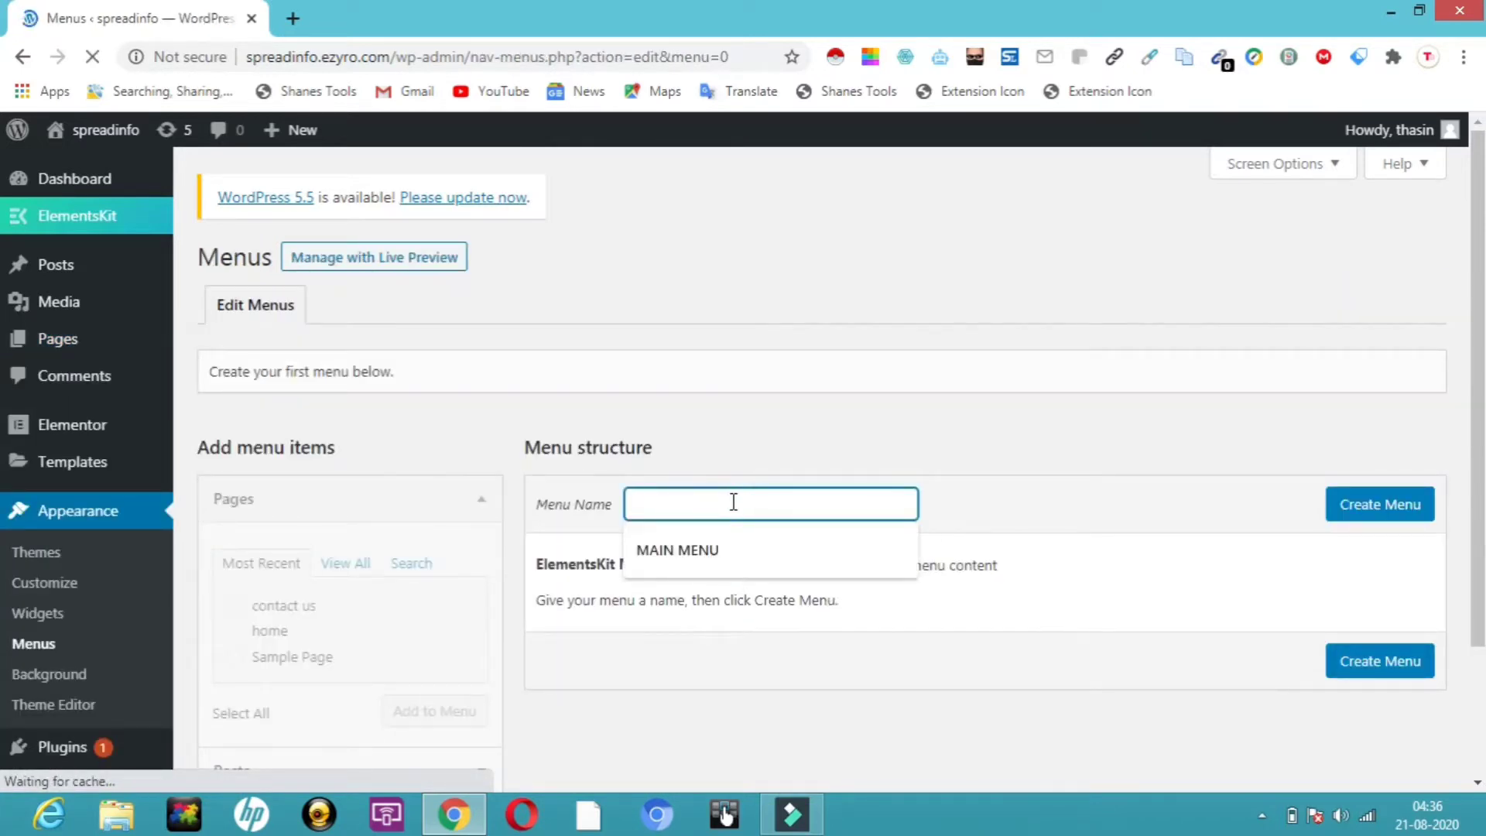
{"action": "left_click", "coordinate": [703, 557]}
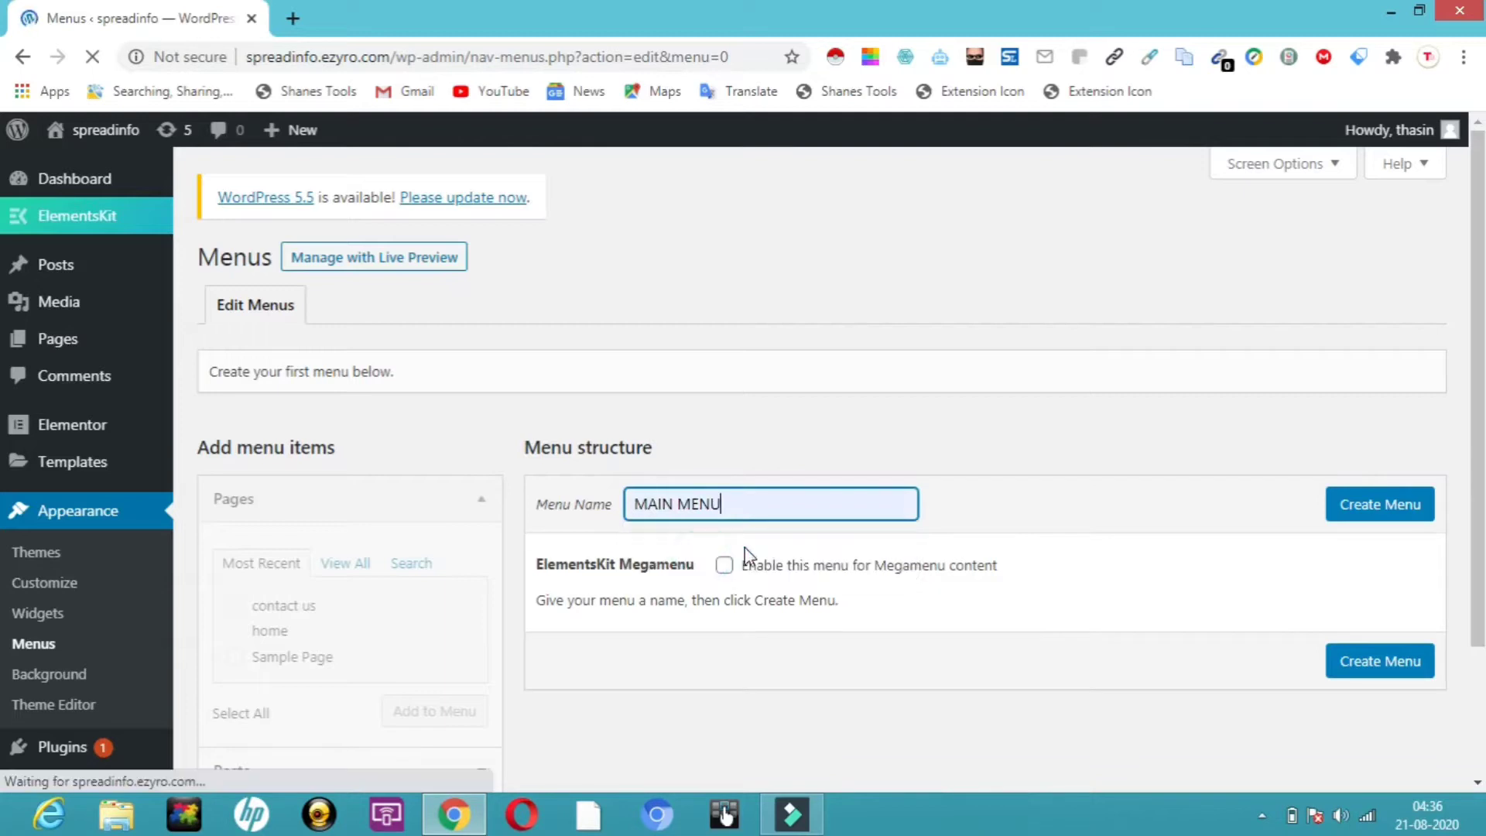
{"action": "left_click", "coordinate": [1381, 505]}
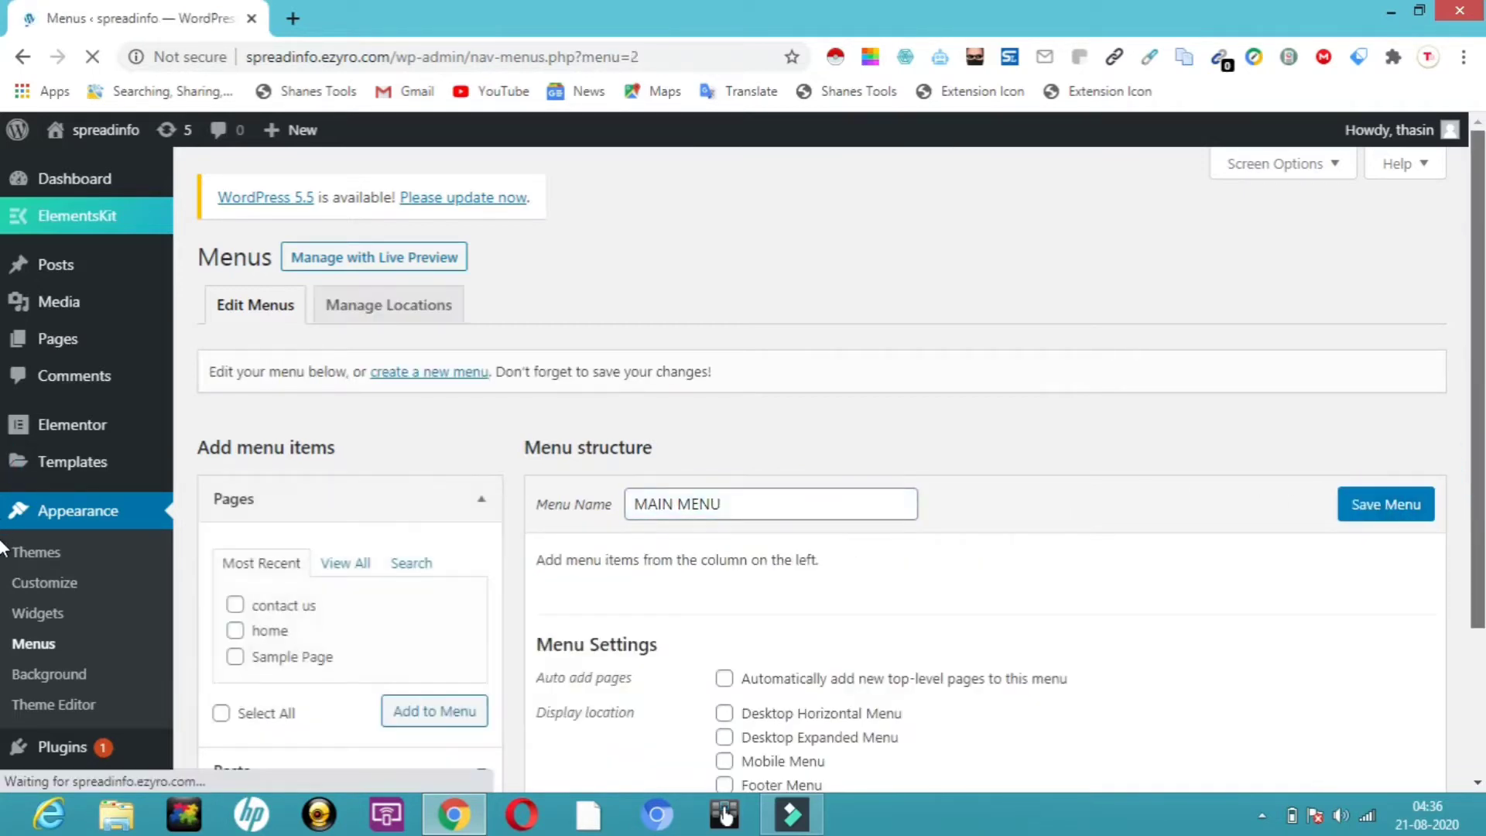
Add the contact us and home pages to MAIN MENU, move home first, and save
{"action": "scroll", "coordinate": [1479, 518], "scroll_direction": "down", "scroll_amount": 2}
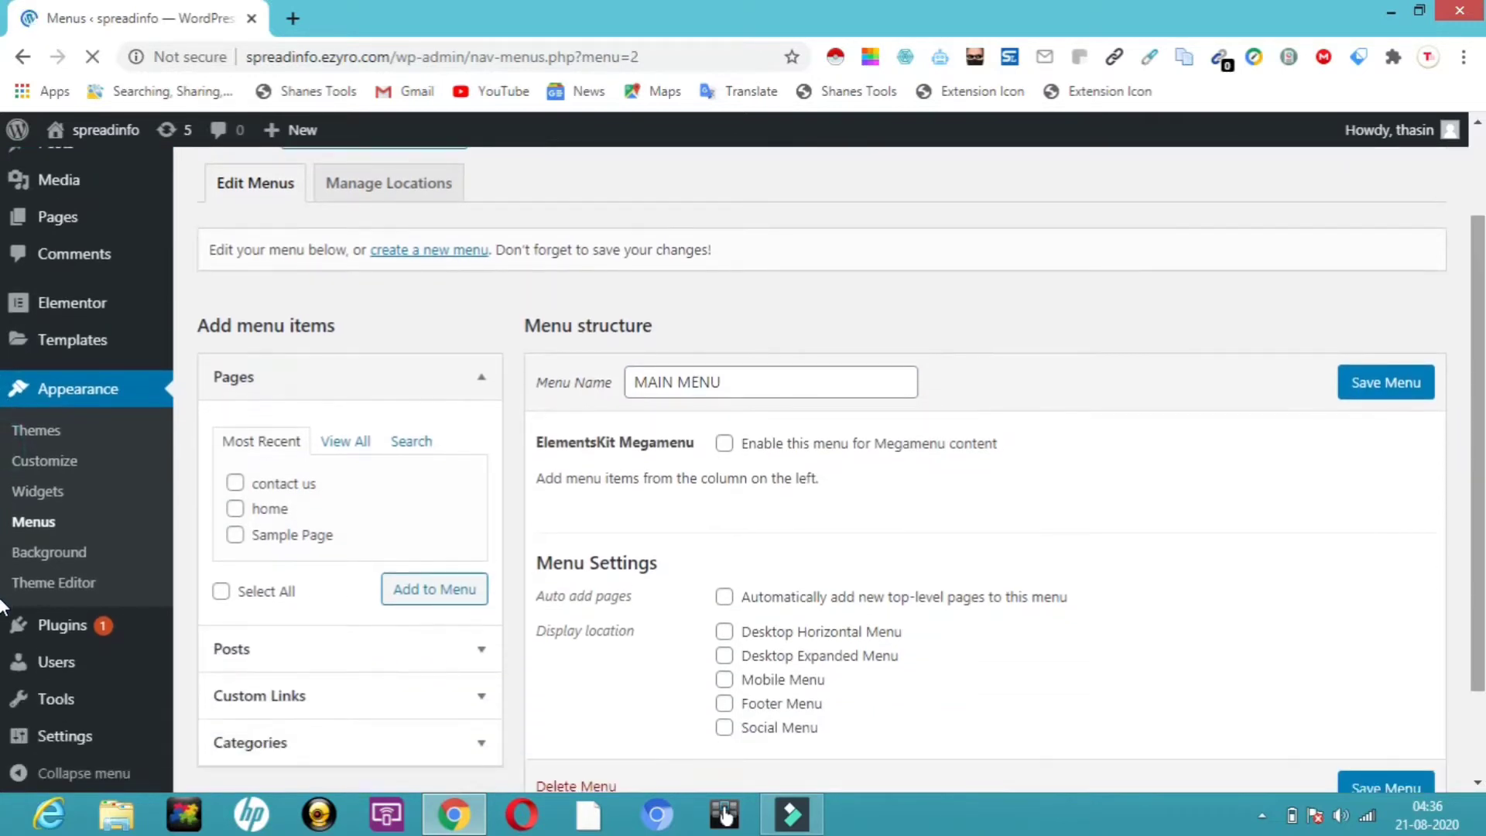
{"action": "left_click", "coordinate": [240, 487]}
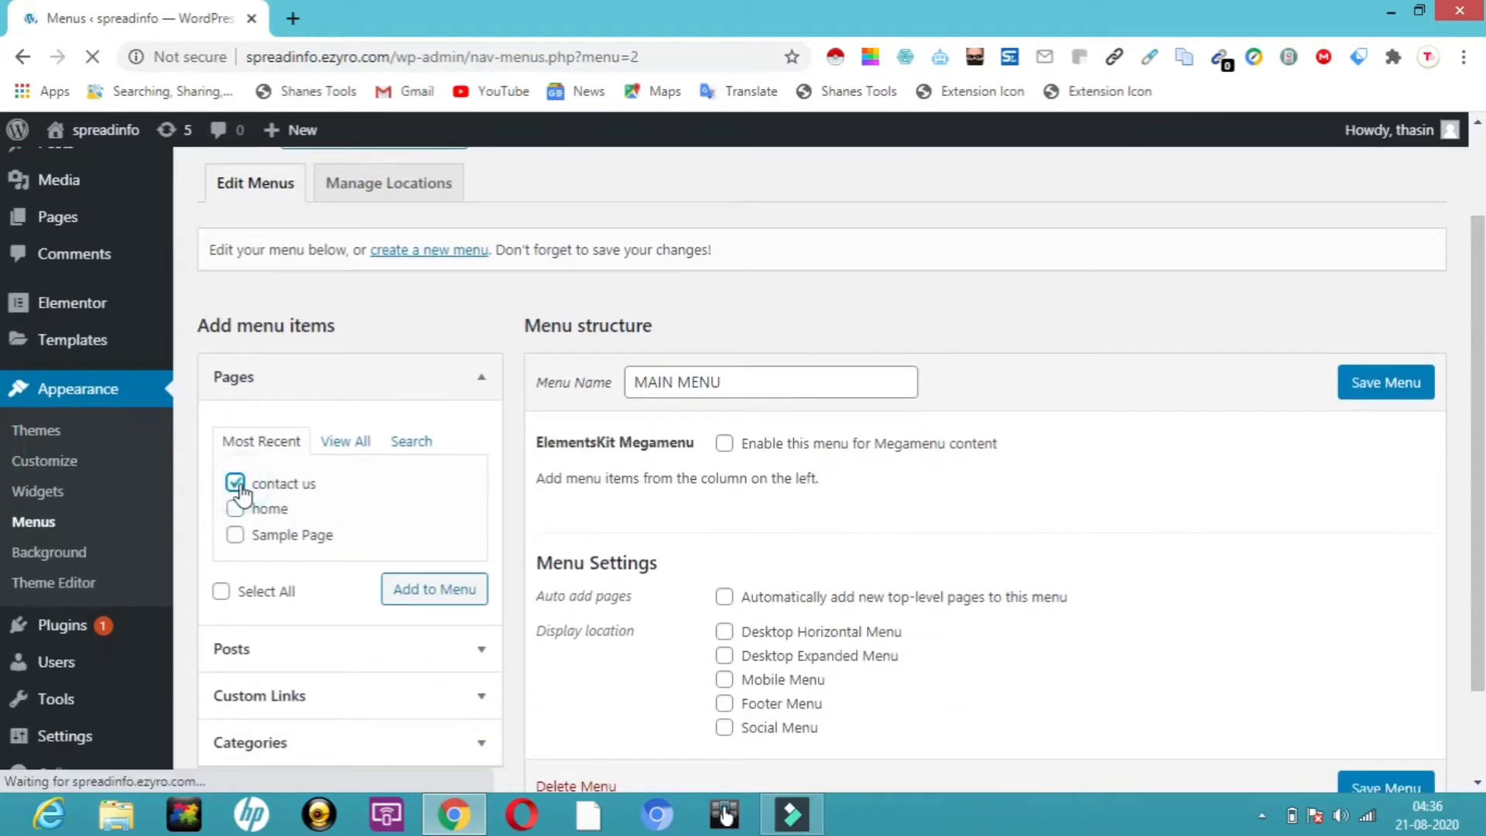
{"action": "left_click", "coordinate": [235, 510]}
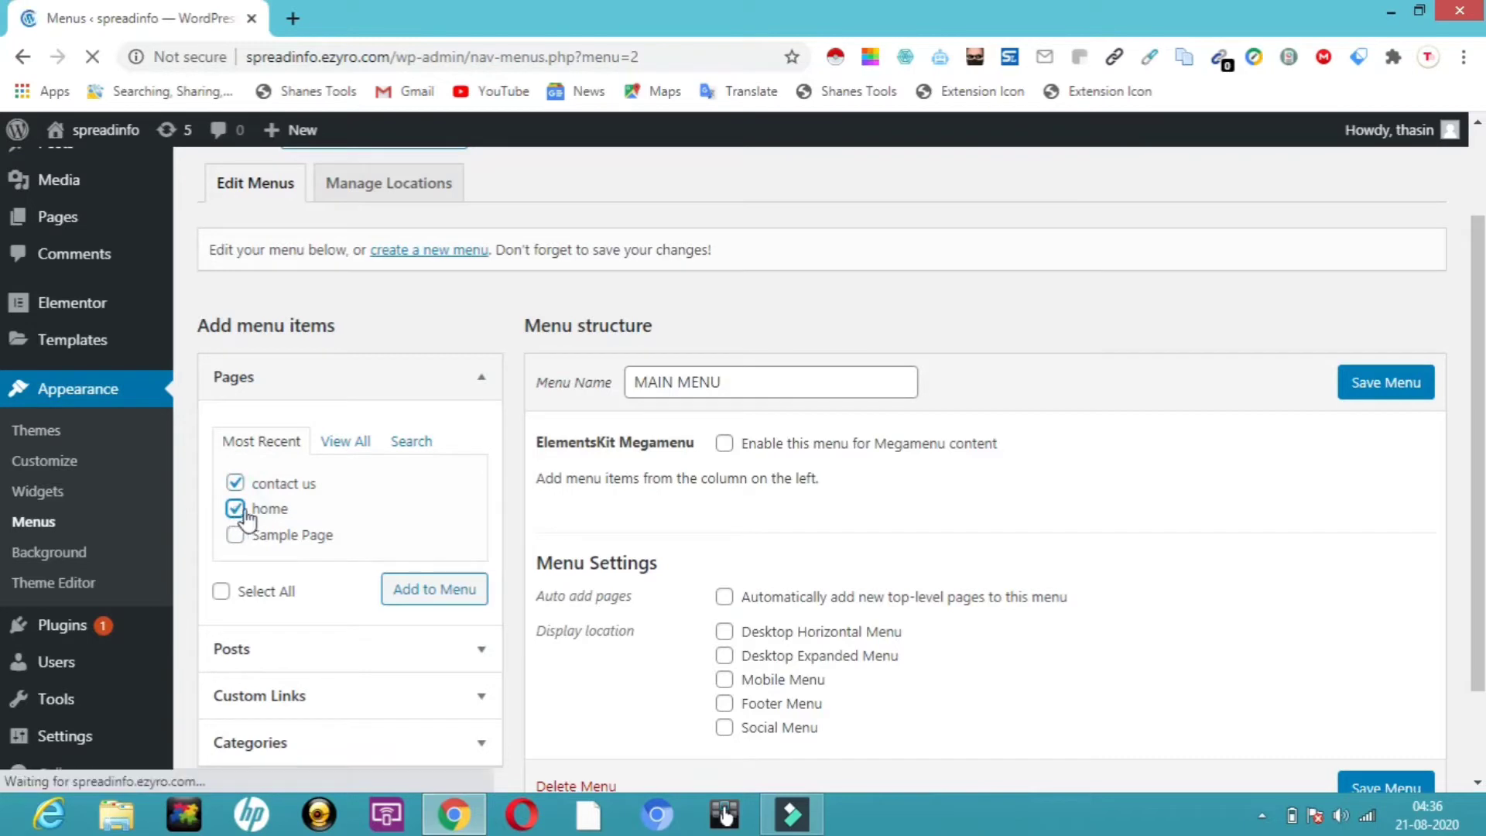
{"action": "left_click", "coordinate": [434, 589]}
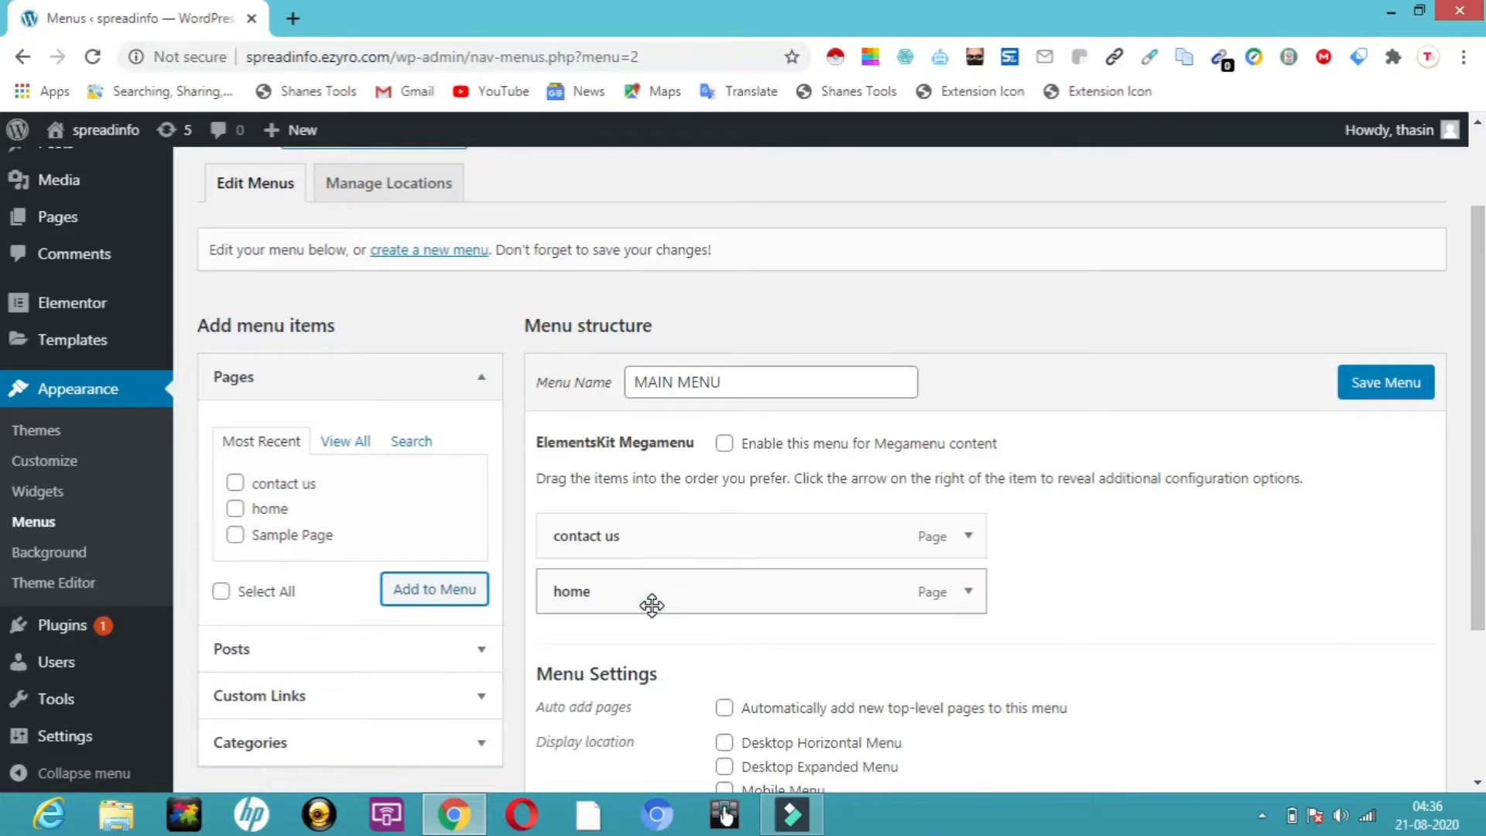
{"action": "left_click_drag", "start_coordinate": [651, 604], "coordinate": [668, 526]}
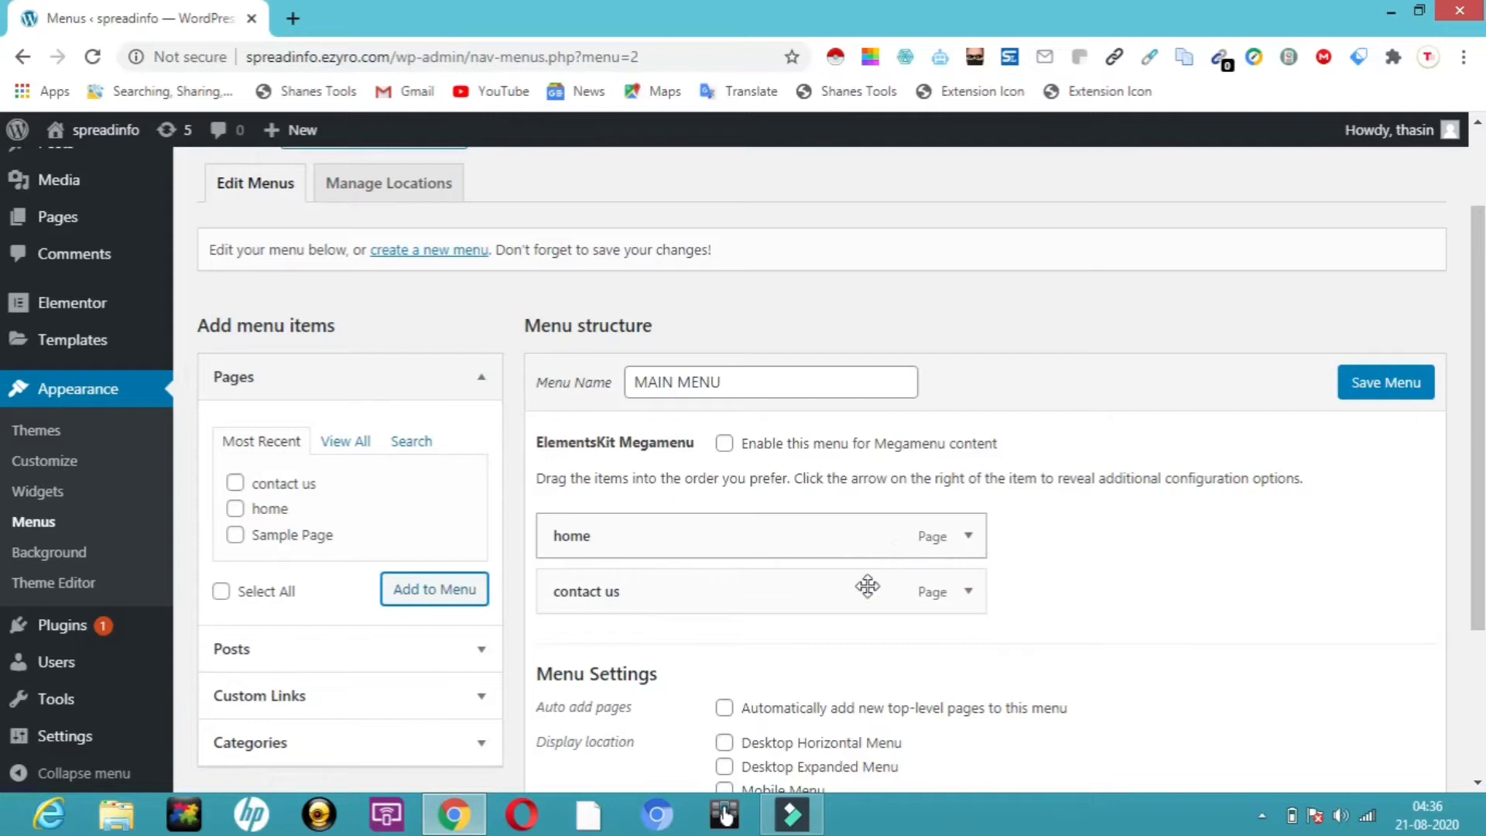
{"action": "left_click", "coordinate": [1405, 382]}
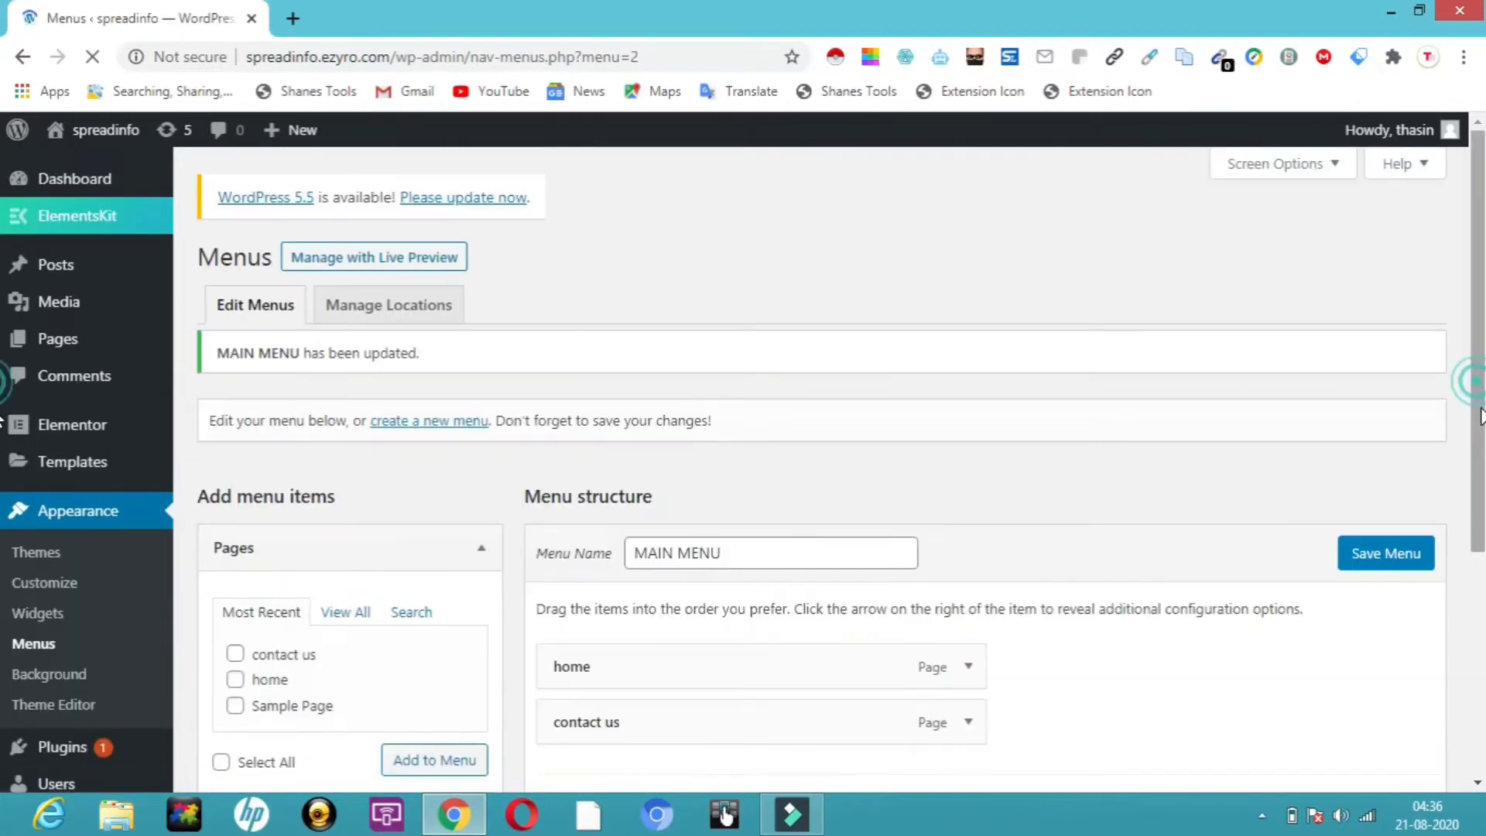
Assign MAIN MENU to Desktop Horizontal Menu with auto-add of new top-level pages, and save
{"action": "scroll", "coordinate": [1432, 542], "scroll_direction": "down", "scroll_amount": 5}
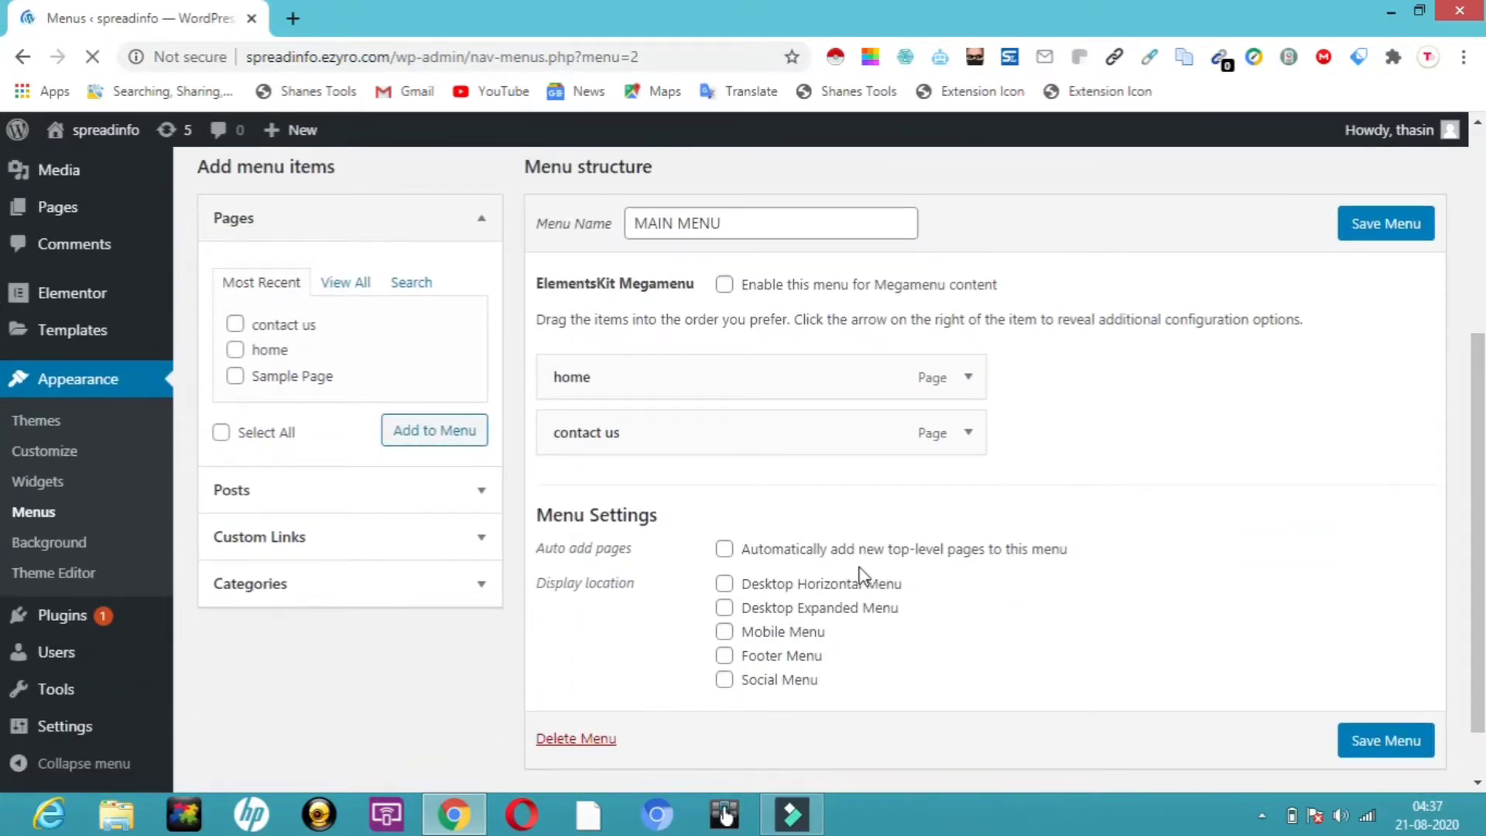
{"action": "left_click", "coordinate": [726, 585]}
{"action": "left_click", "coordinate": [724, 551]}
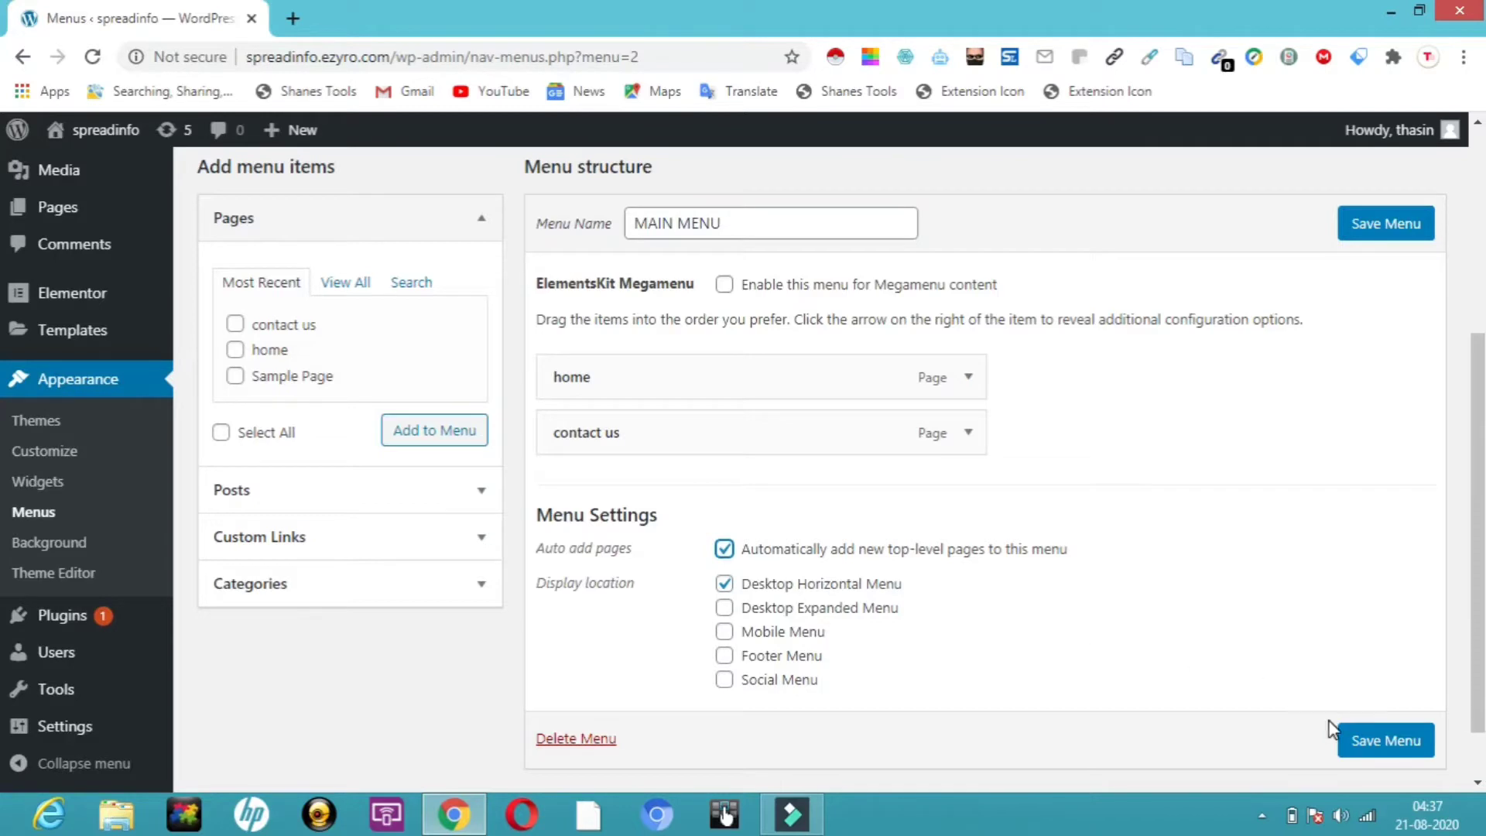
{"action": "left_click", "coordinate": [1388, 747]}
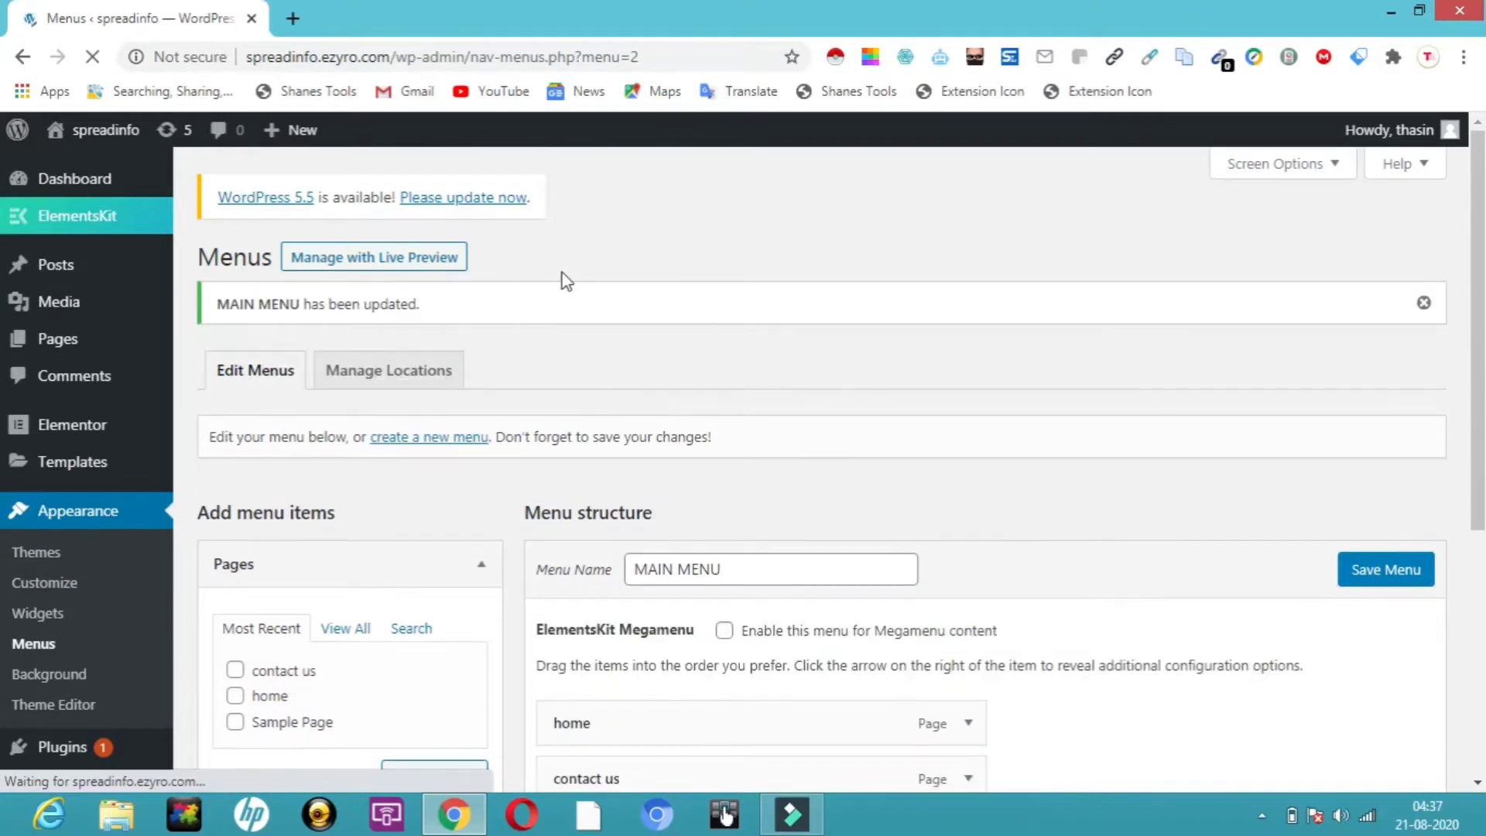
Visit the live site, open home and contact us from the header menu, then return to admin
{"action": "mouse_move", "coordinate": [106, 138]}
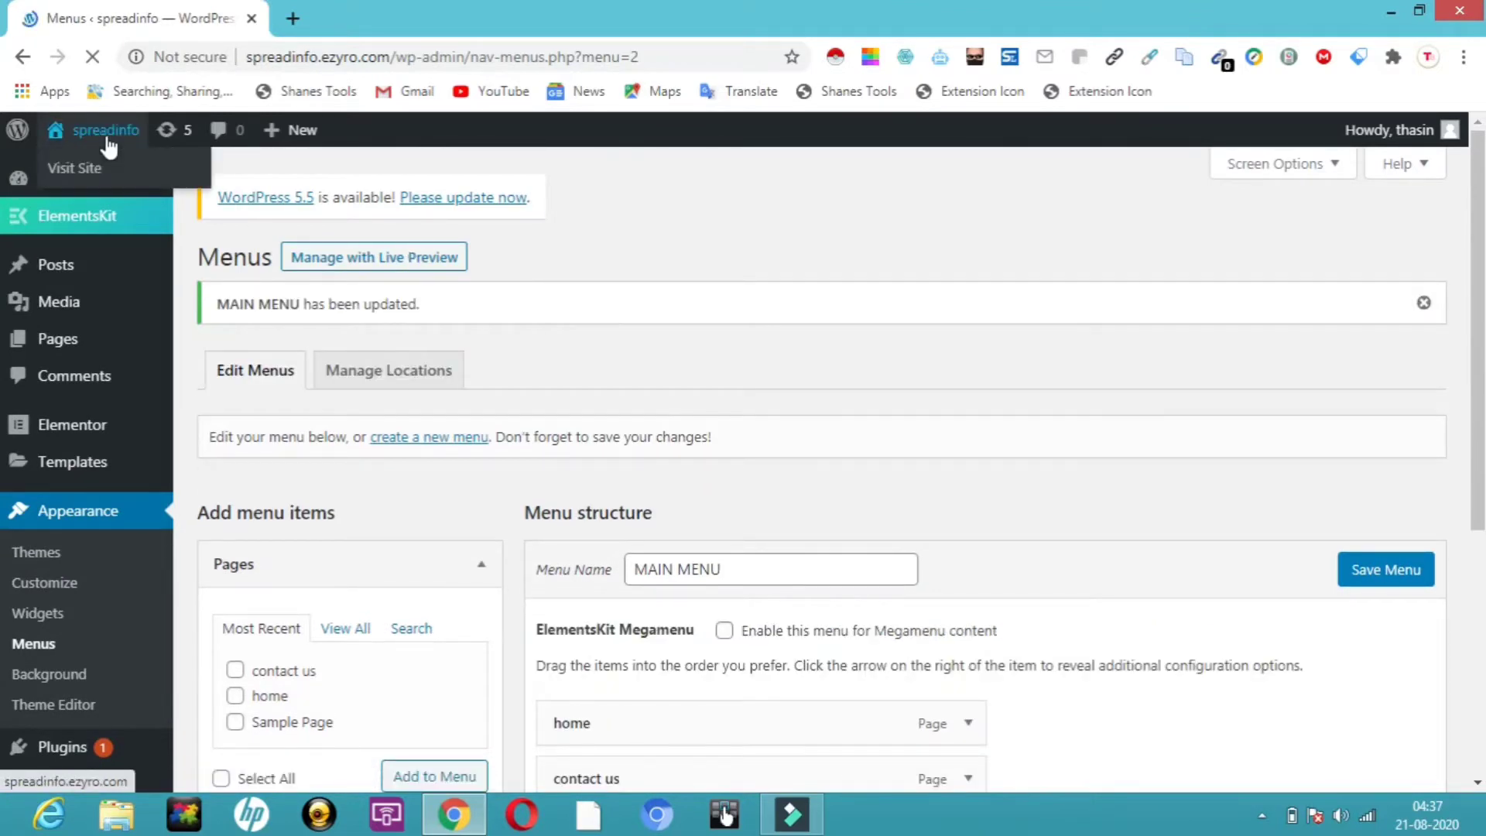
{"action": "left_click", "coordinate": [75, 176]}
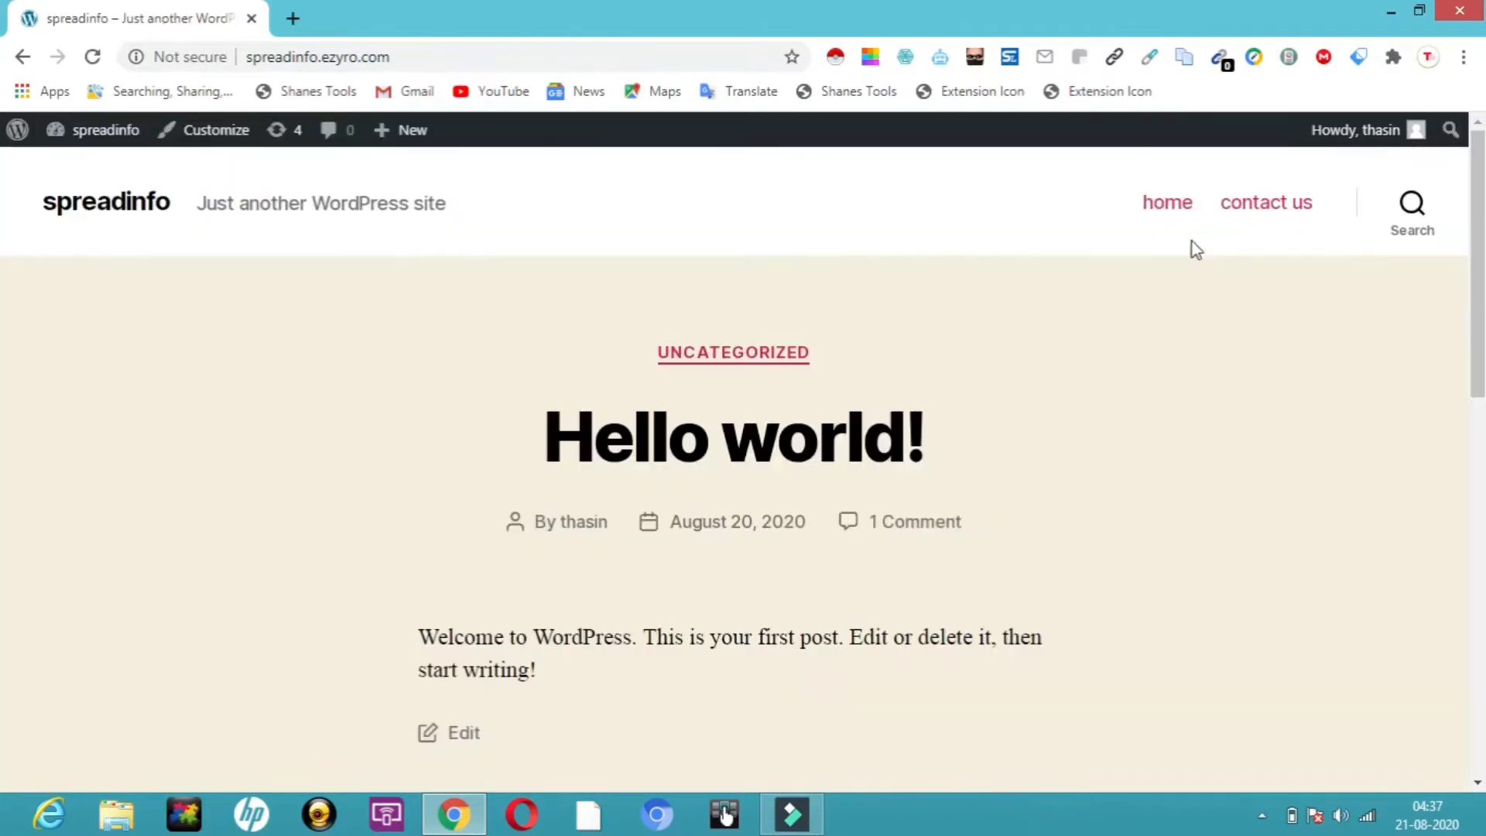
{"action": "left_click", "coordinate": [1165, 211]}
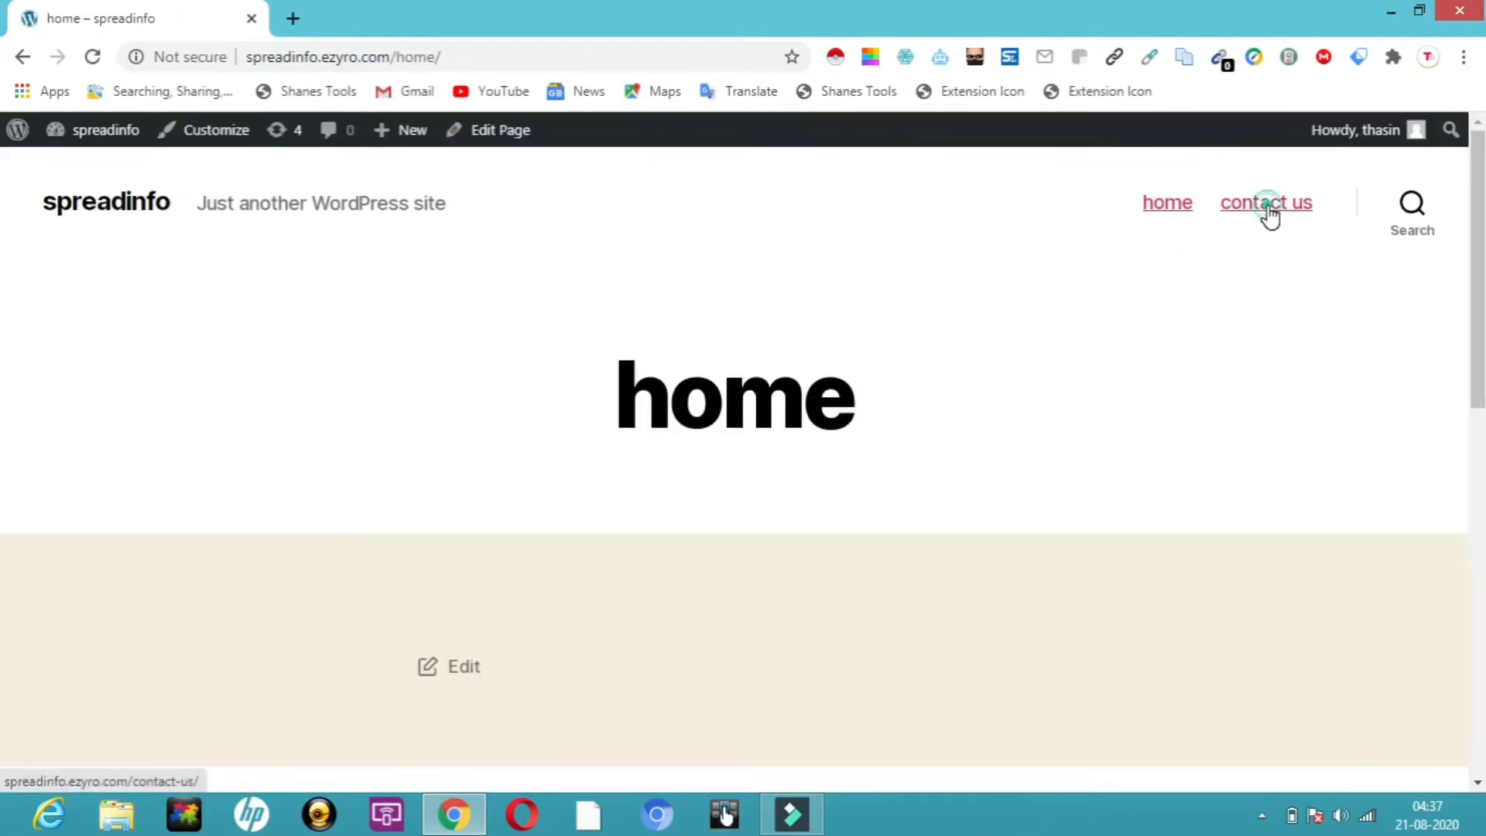
{"action": "left_click", "coordinate": [1271, 214]}
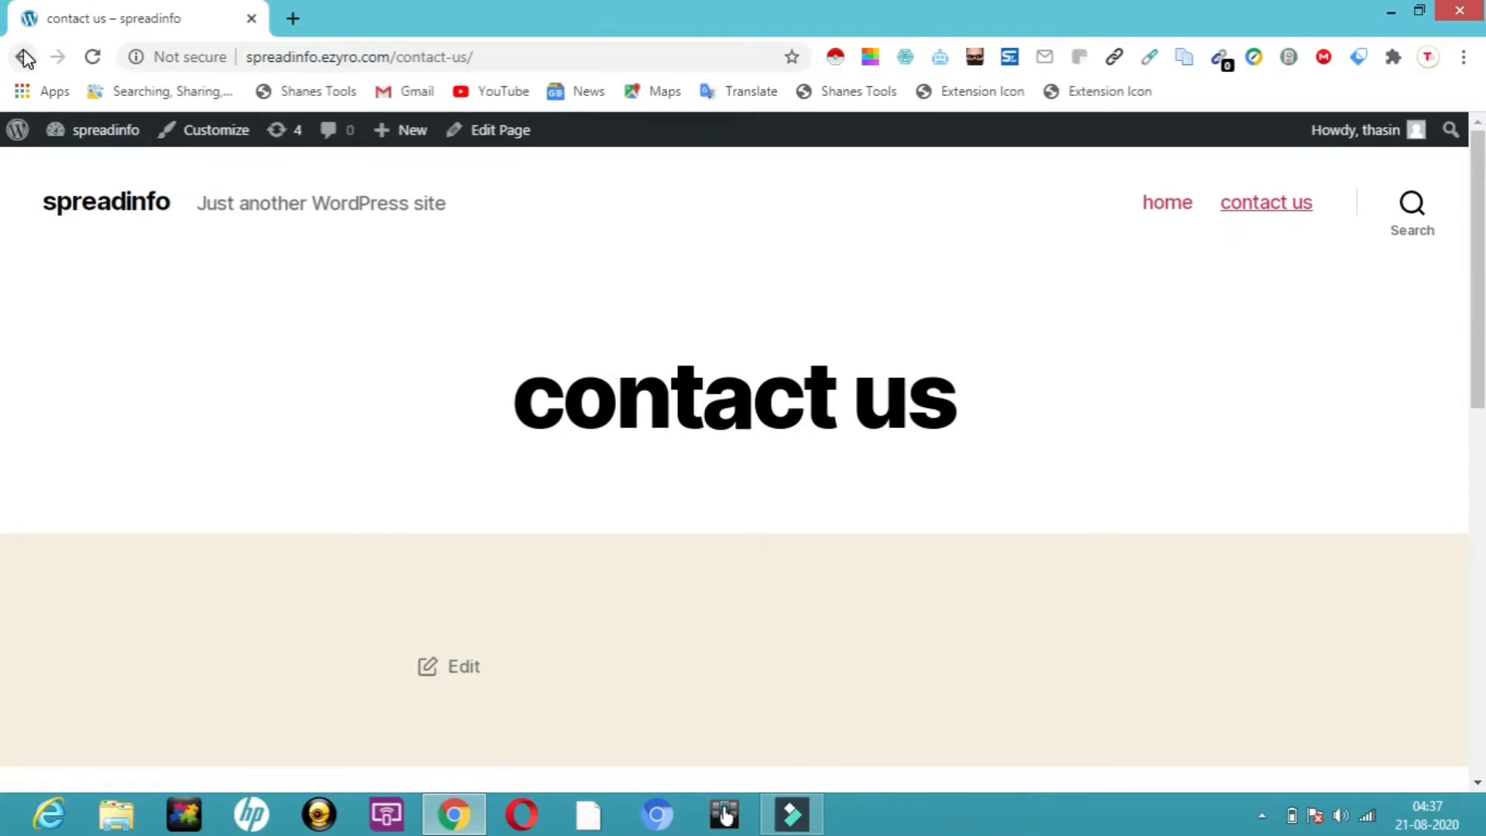
{"action": "left_click", "coordinate": [17, 130]}
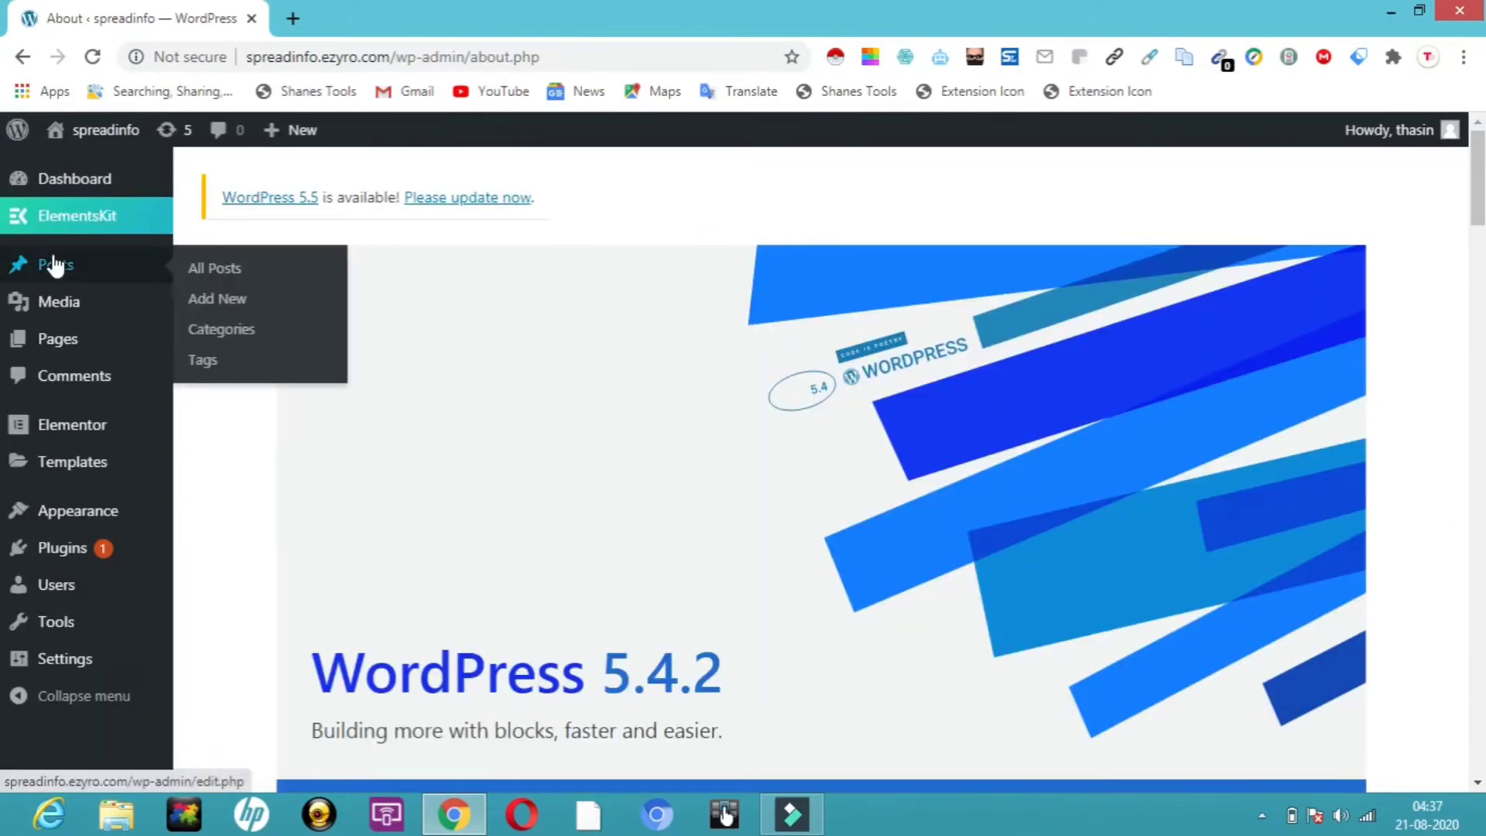
Open the ElementsKit templates list filtered to headers only
{"action": "mouse_move", "coordinate": [77, 225]}
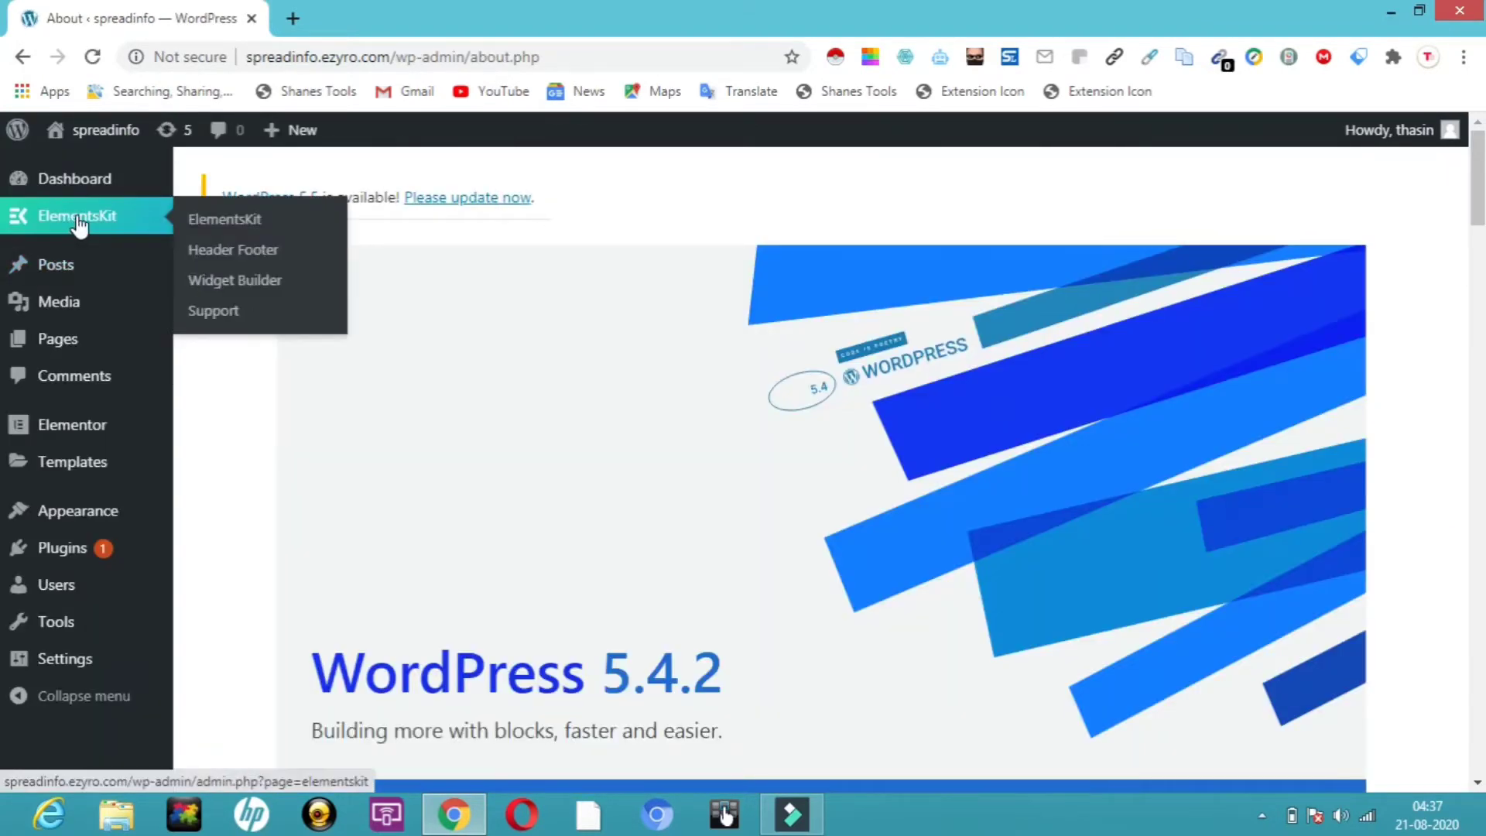
{"action": "left_click", "coordinate": [242, 250]}
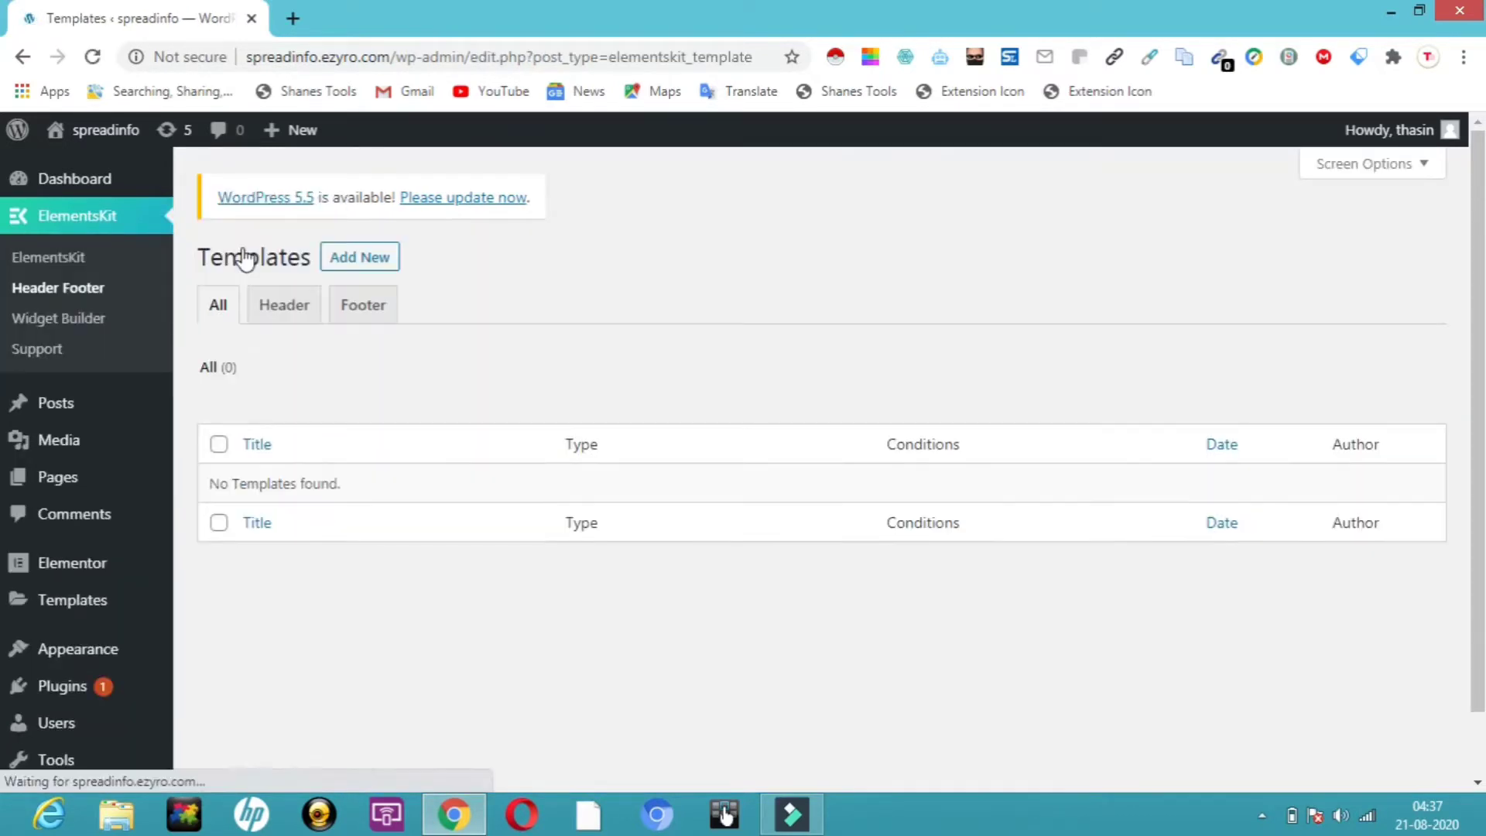
{"action": "left_click", "coordinate": [288, 311]}
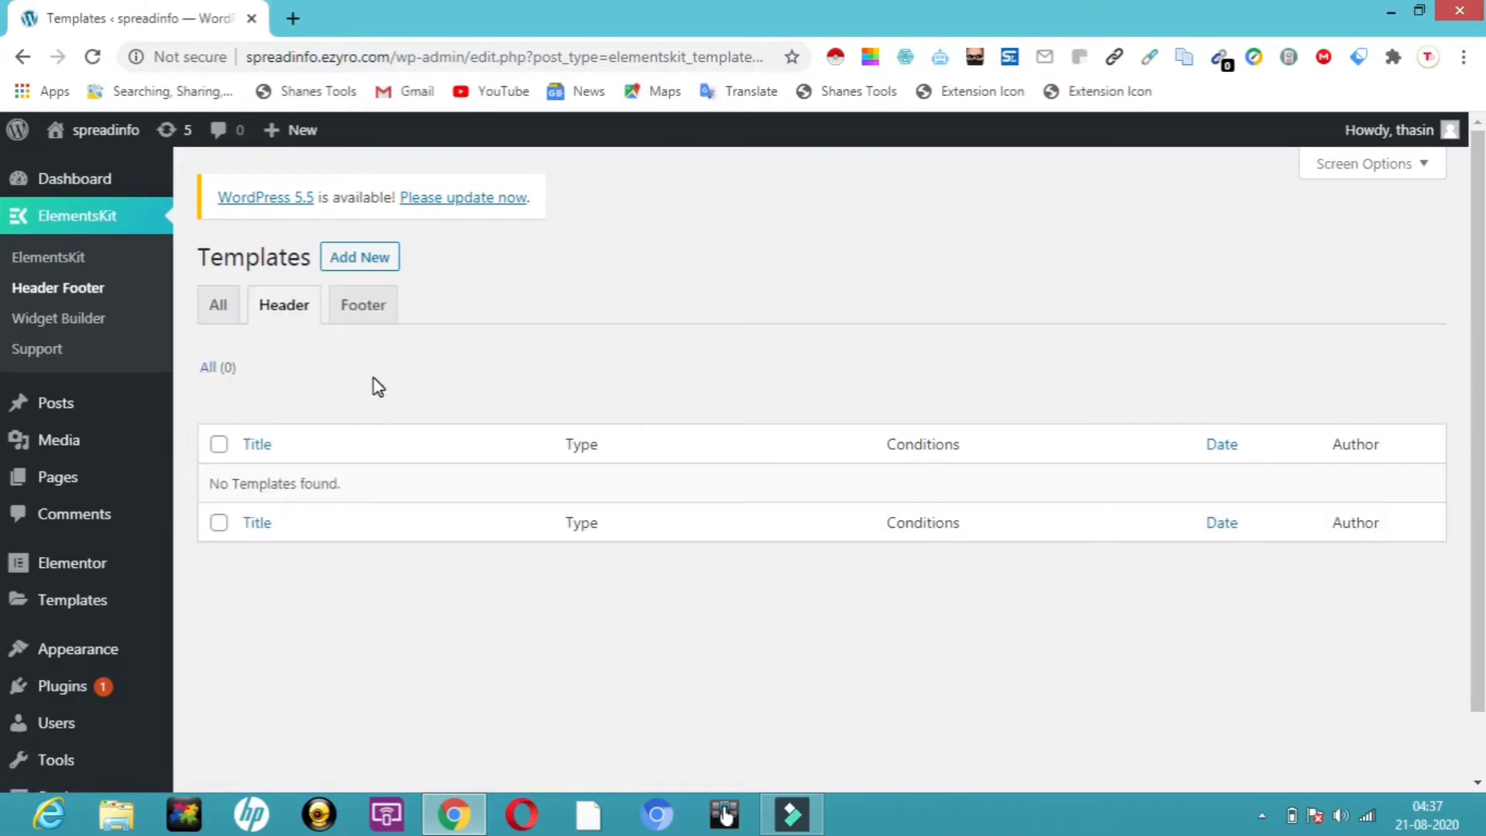
Add header template h1 with type Header, Entire Site condition, activation on, and save it
{"action": "left_click", "coordinate": [372, 256]}
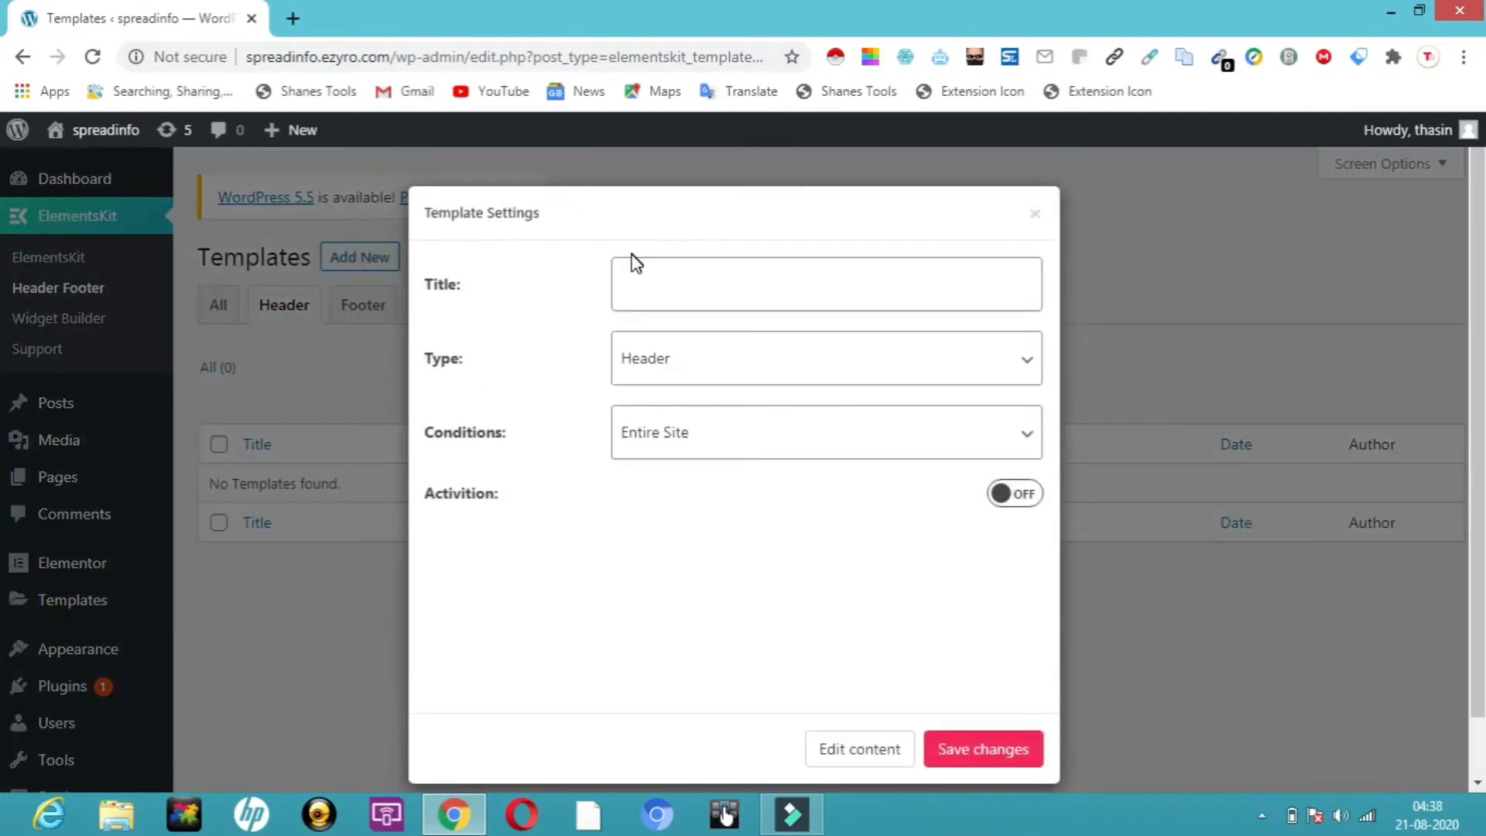
{"action": "left_click", "coordinate": [625, 282]}
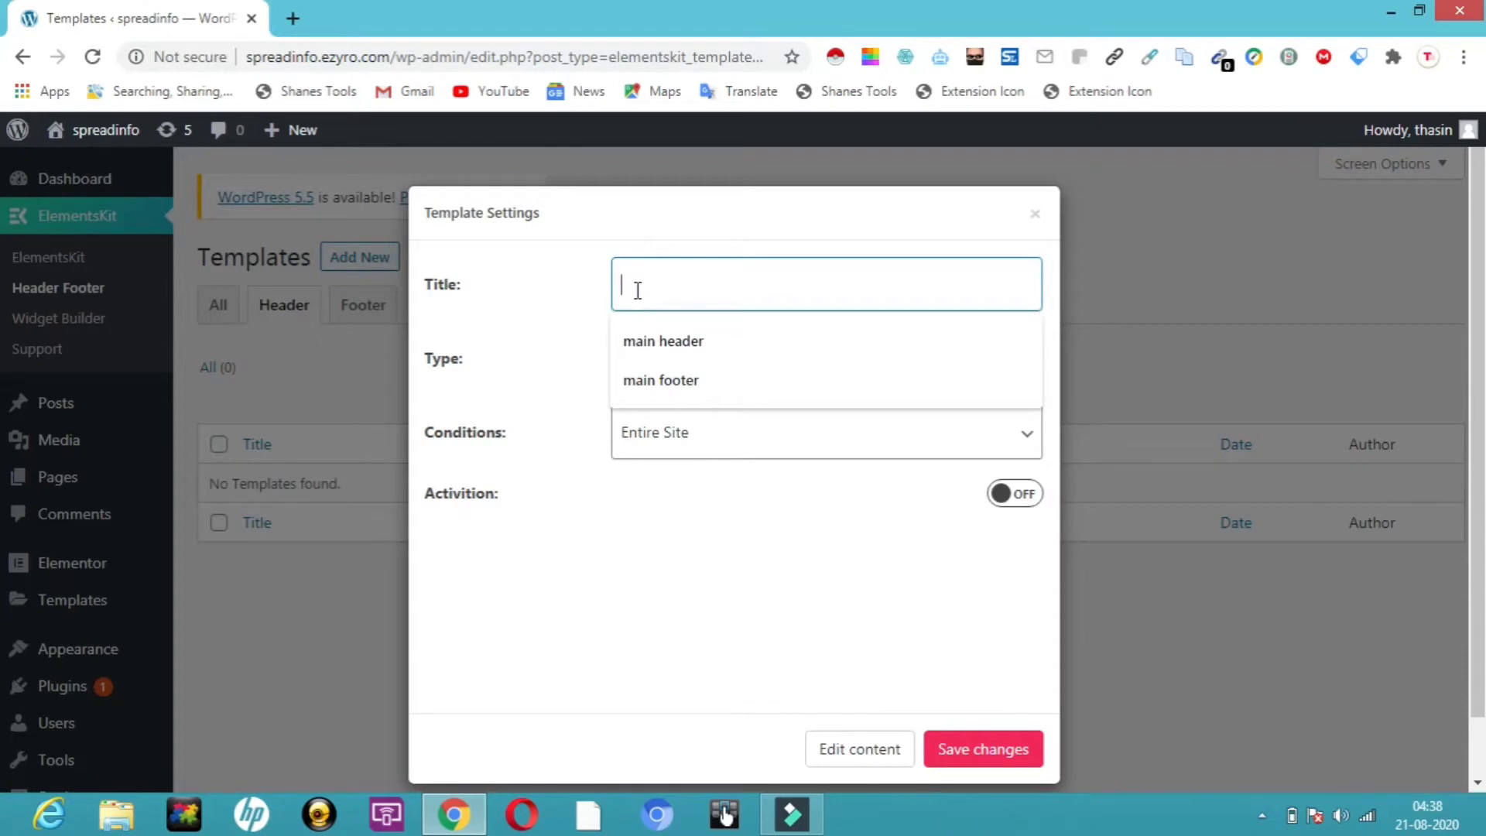
{"action": "type", "text": "g"}
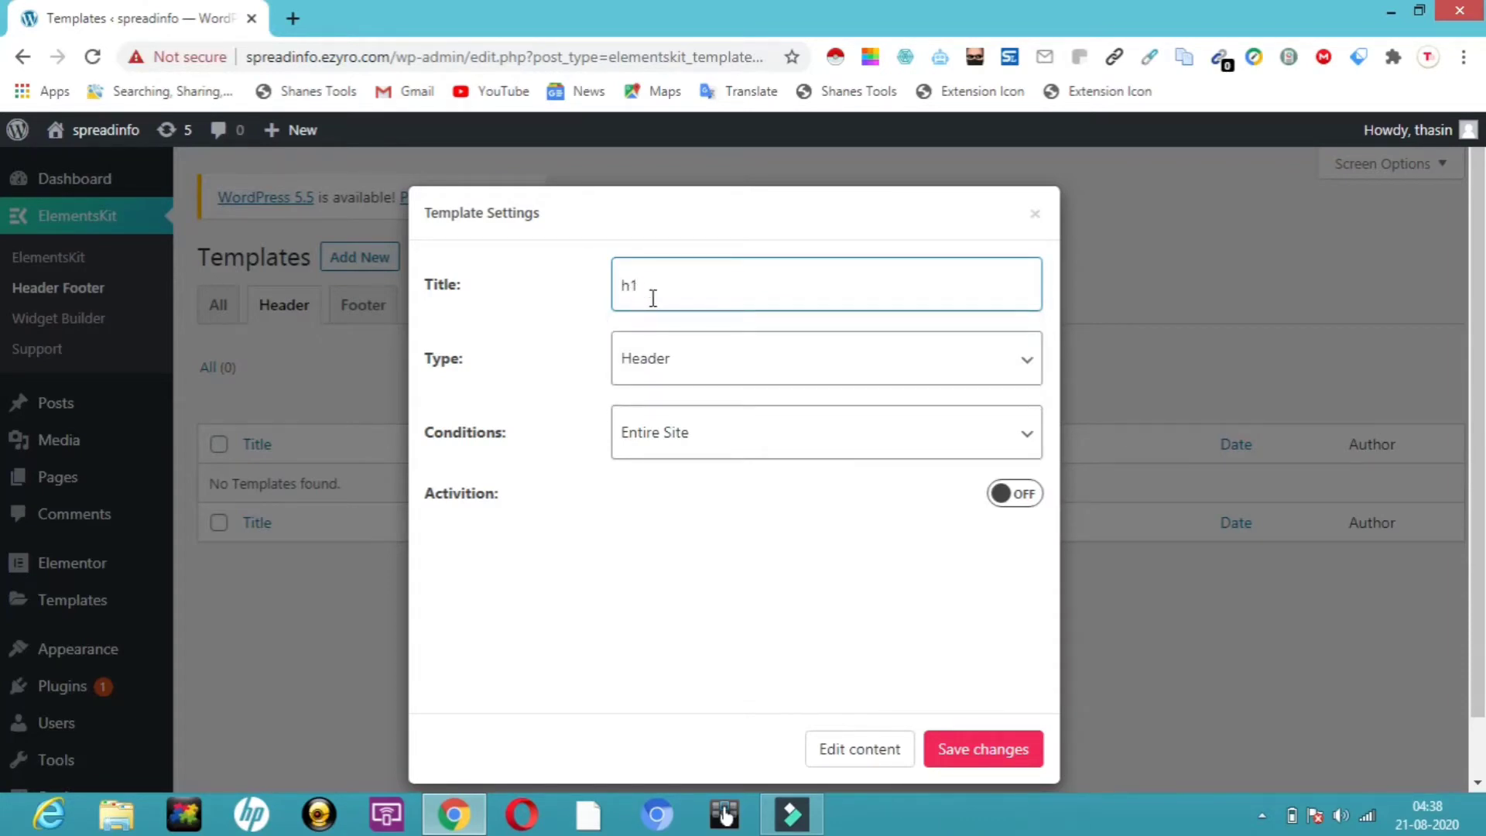
{"action": "left_click", "coordinate": [829, 377]}
{"action": "left_click", "coordinate": [832, 378]}
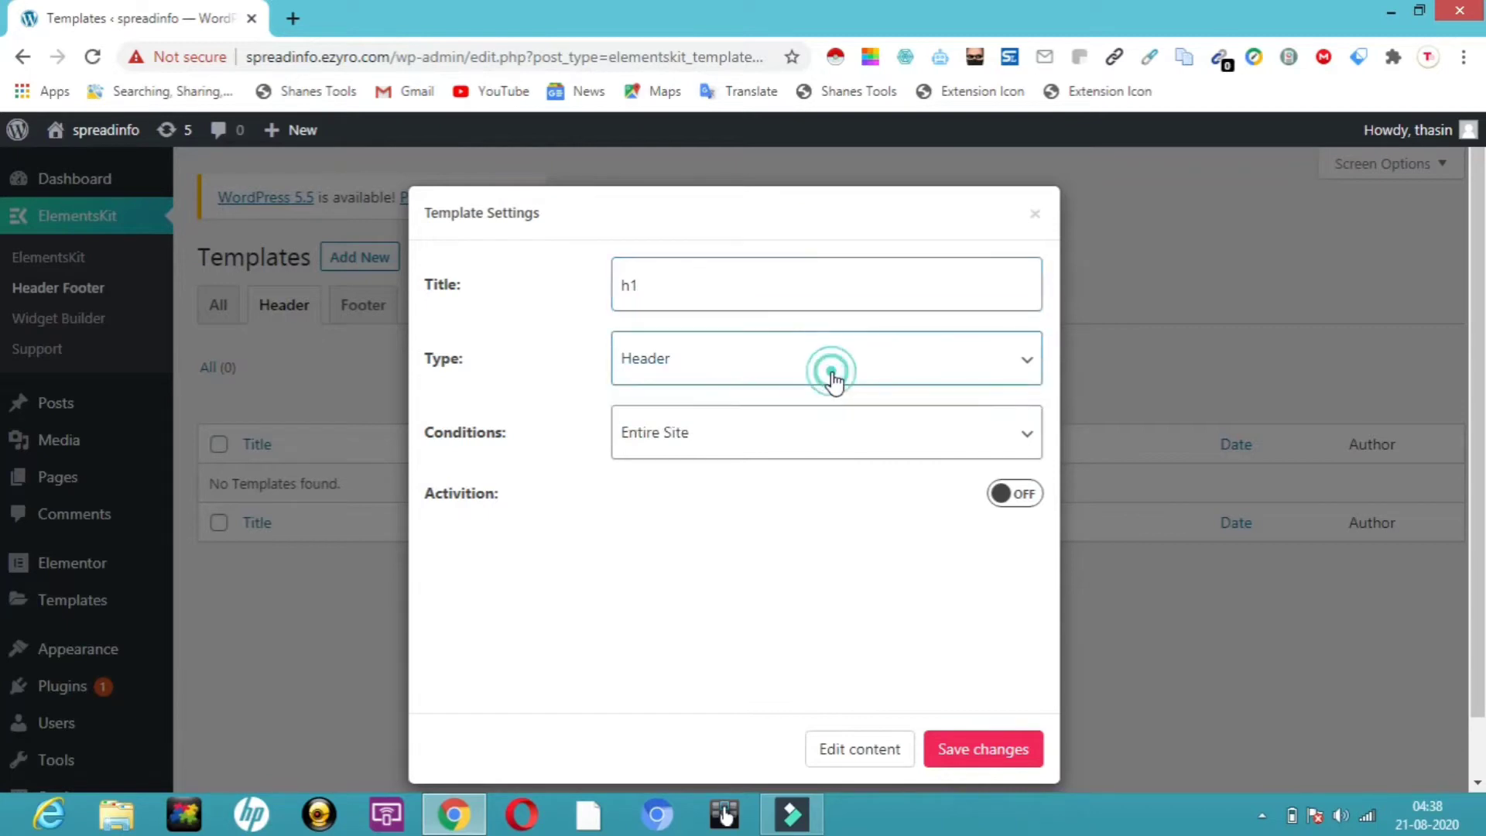
{"action": "left_click", "coordinate": [829, 446]}
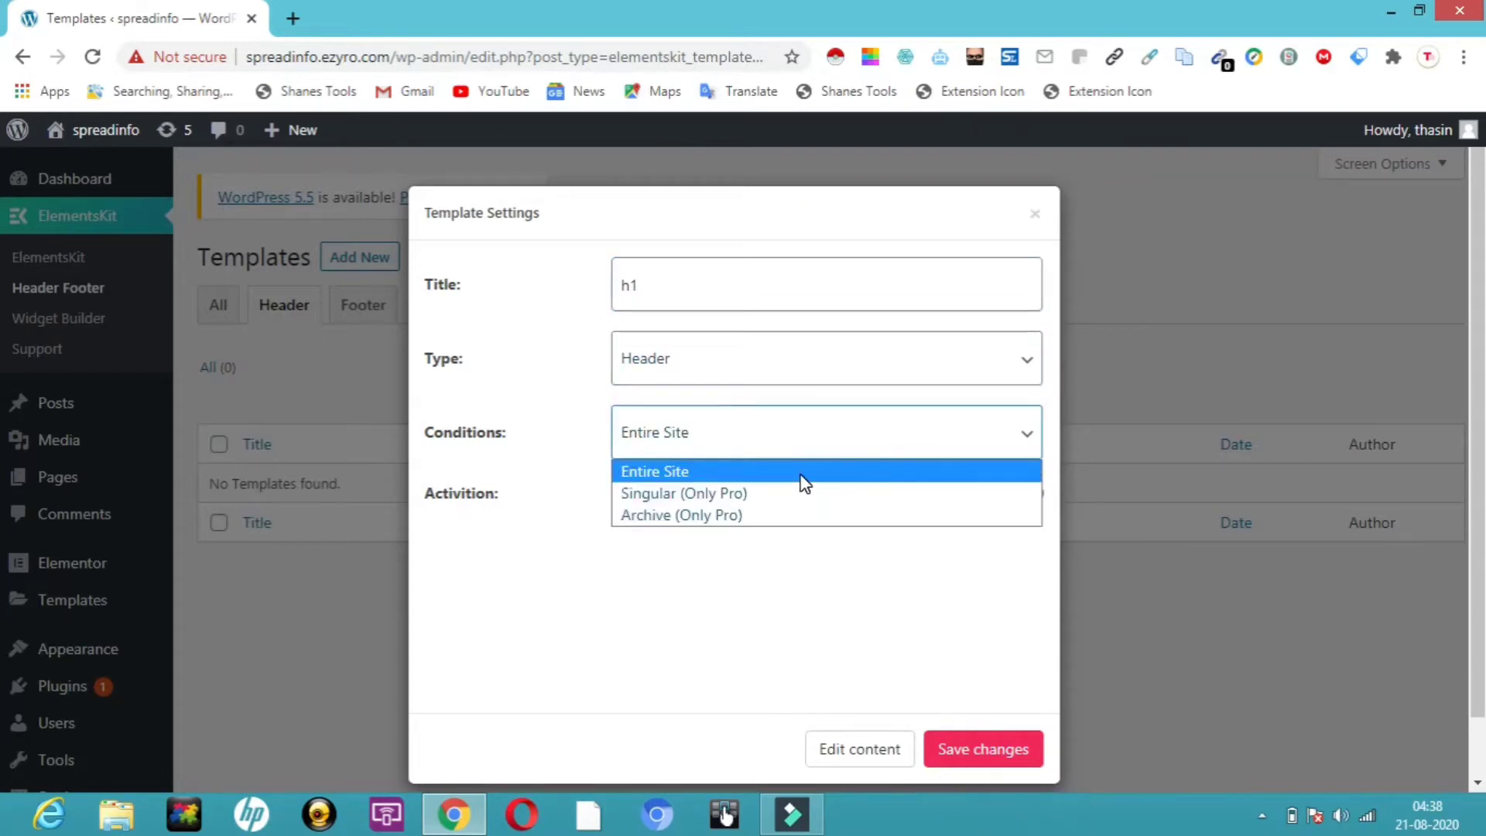
{"action": "left_click", "coordinate": [802, 473]}
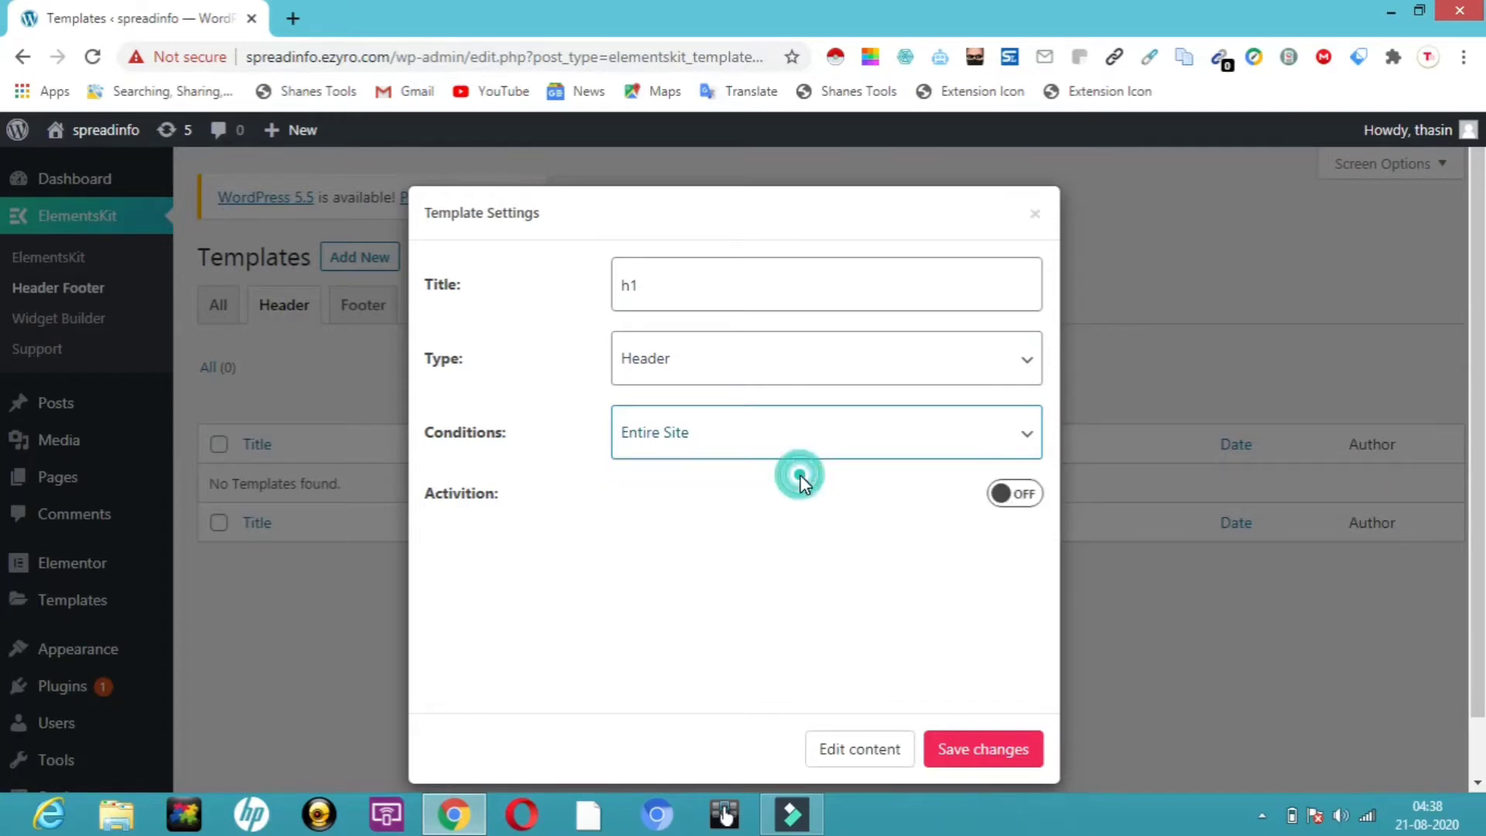
{"action": "left_click", "coordinate": [1021, 499]}
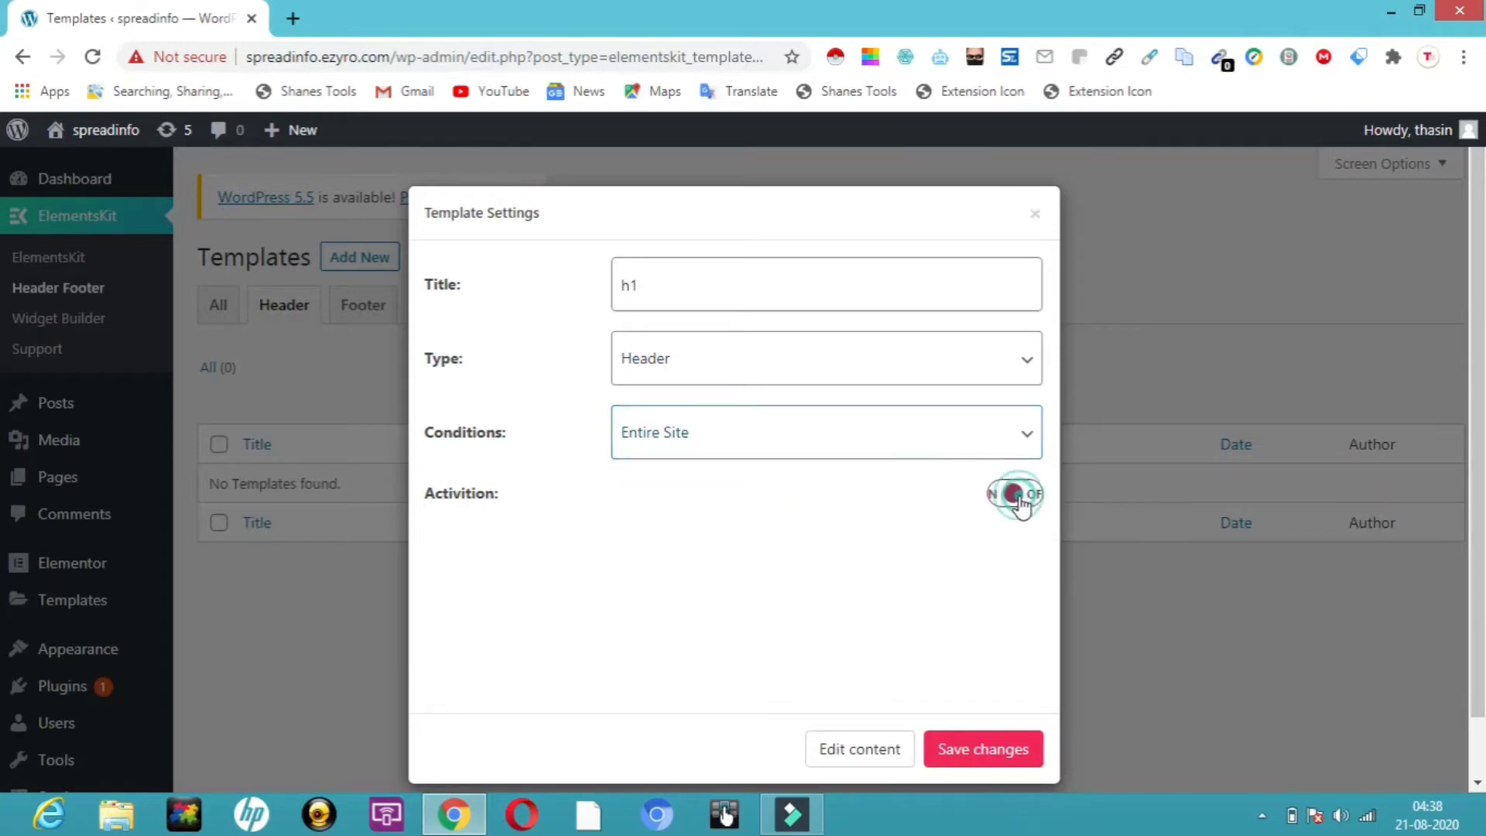
{"action": "left_click", "coordinate": [957, 755]}
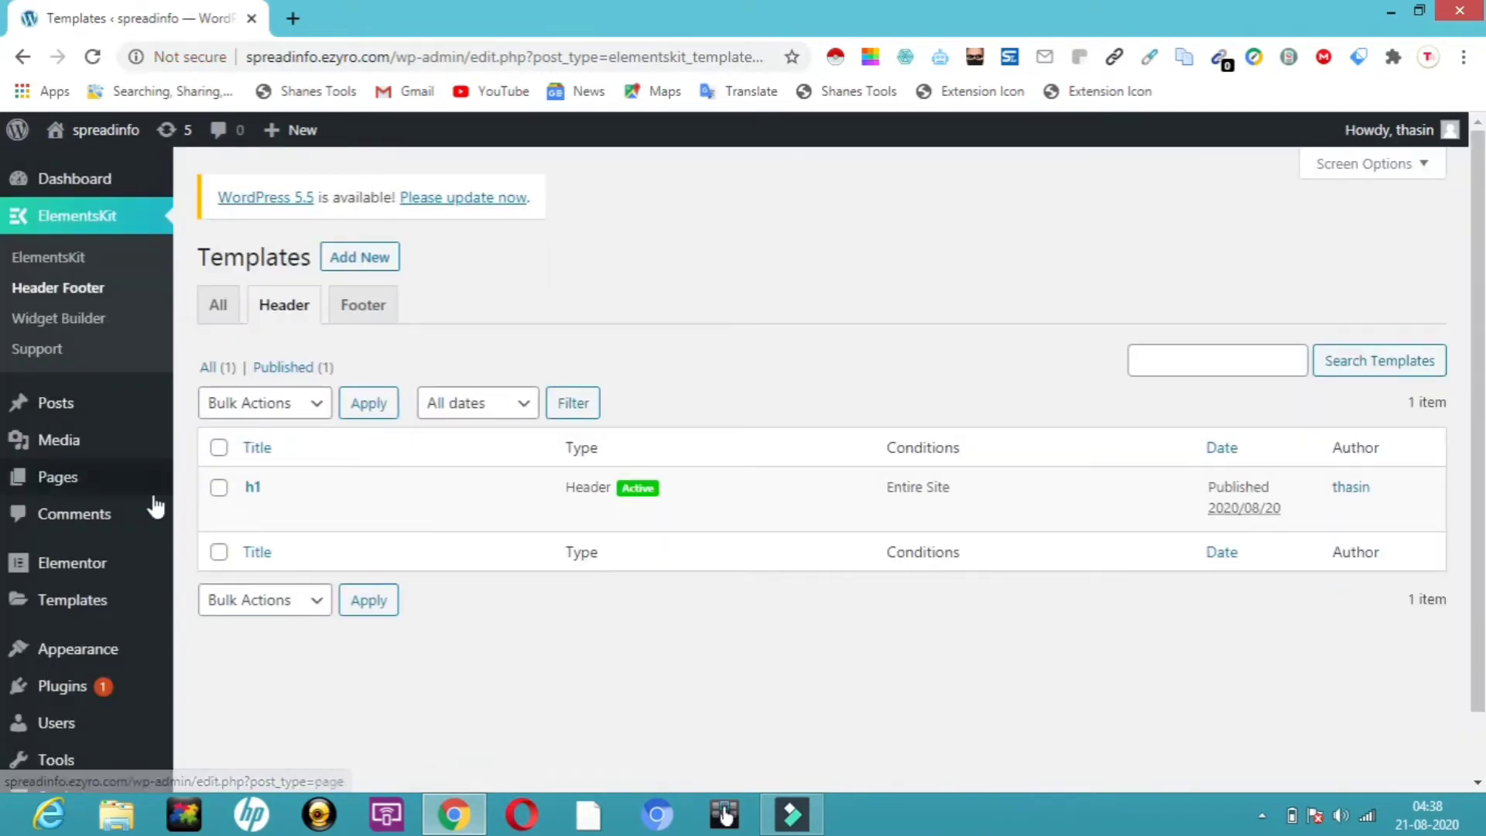
Open the h1 header template's content in the Elementor editor
{"action": "left_click", "coordinate": [257, 514]}
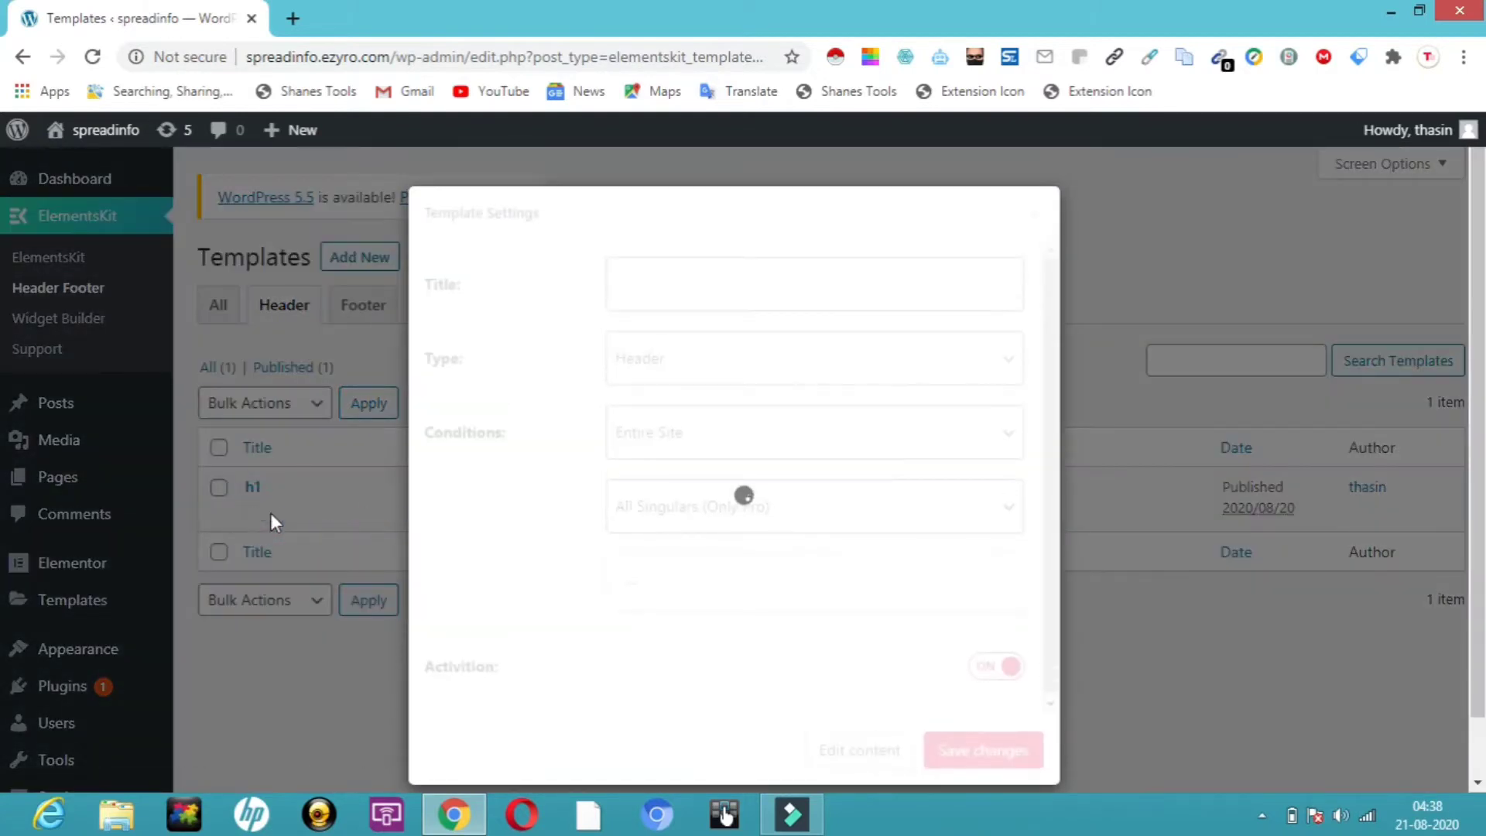
{"action": "left_click", "coordinate": [856, 751]}
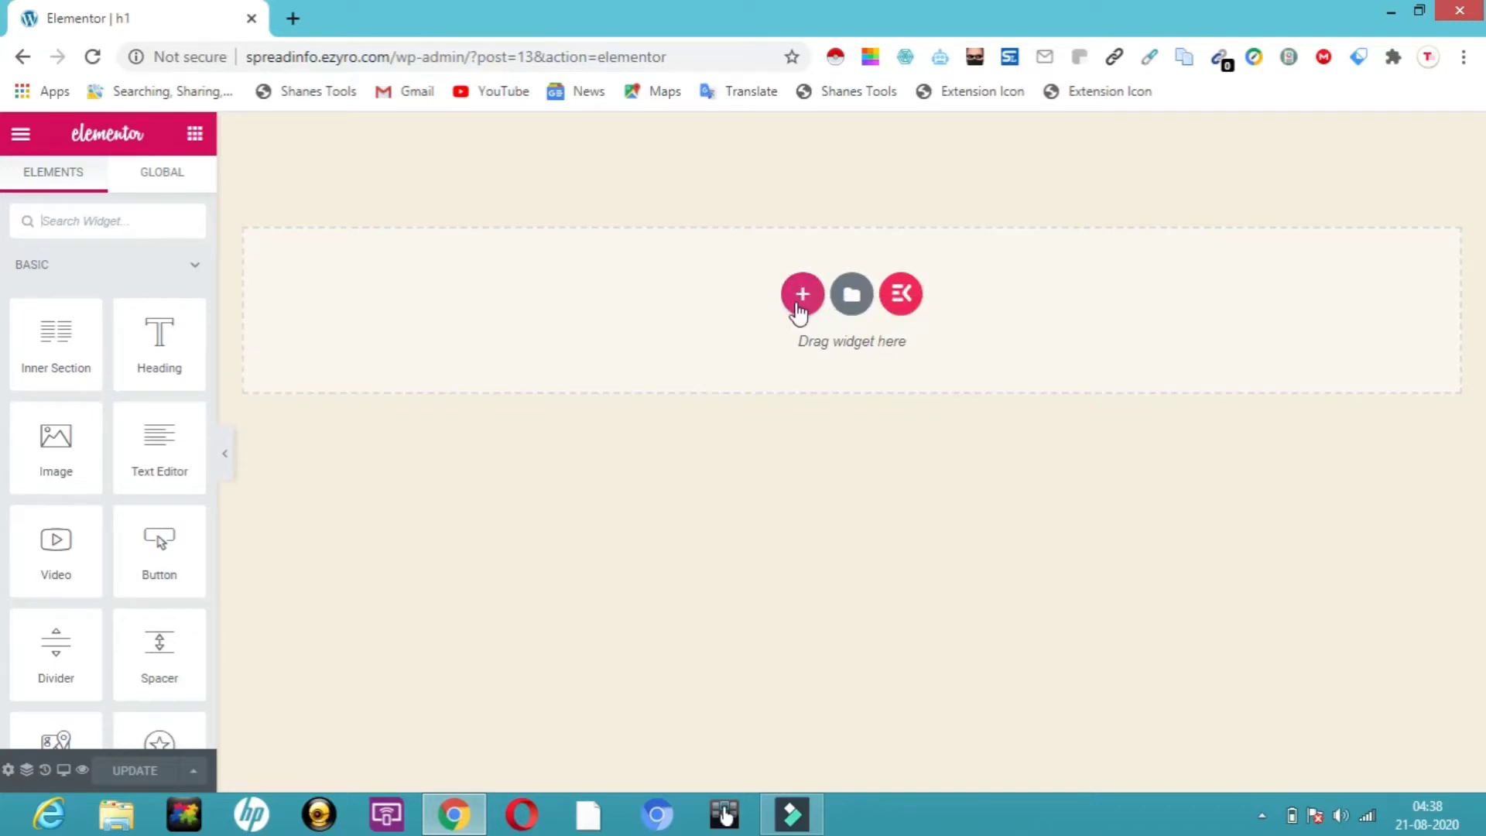
{"action": "left_click", "coordinate": [902, 294]}
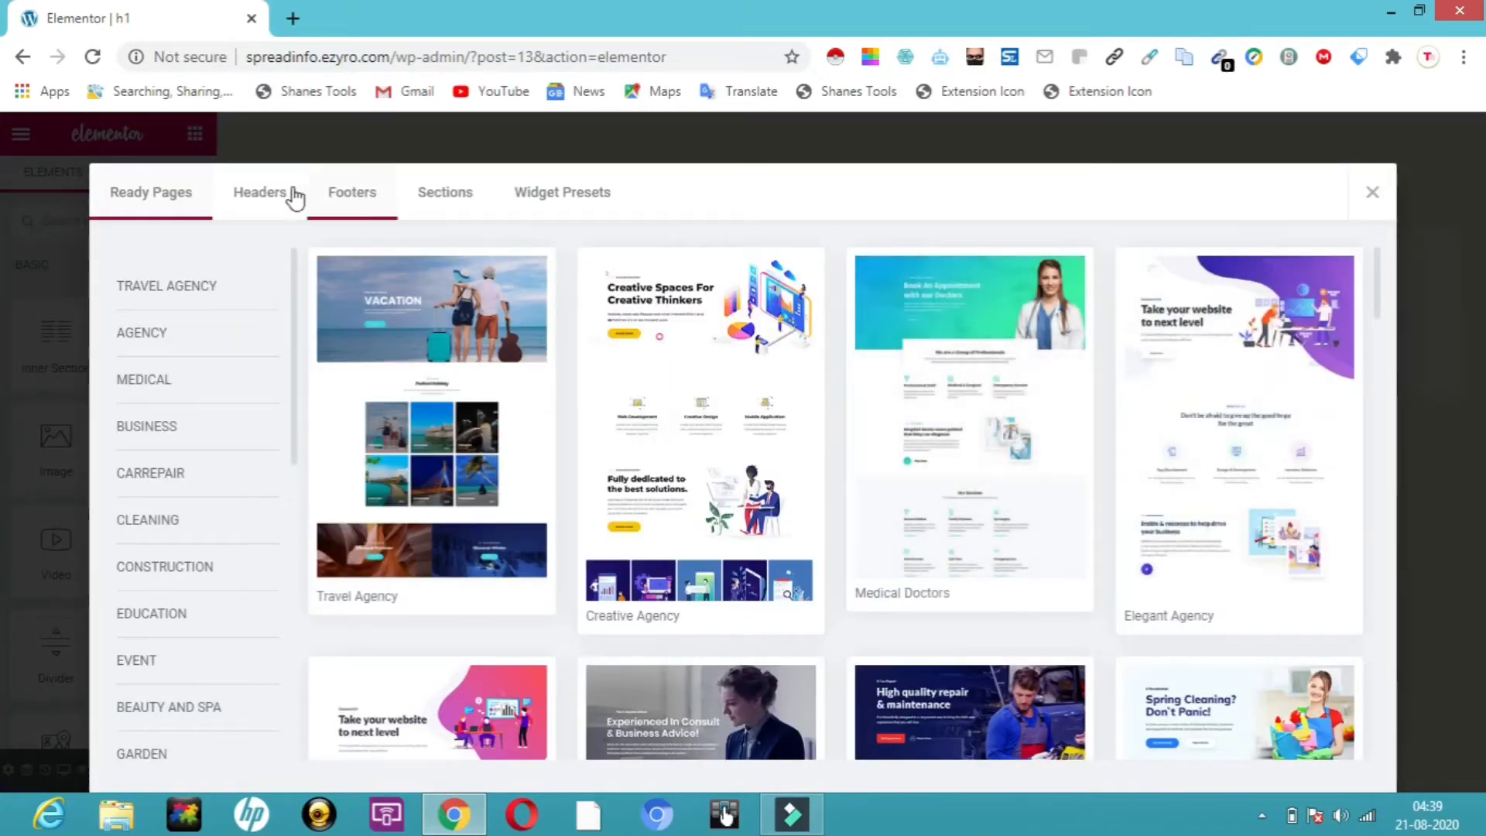
Insert a ready-made design from the ElementsKit Headers library into the h1 template
{"action": "left_click", "coordinate": [276, 200]}
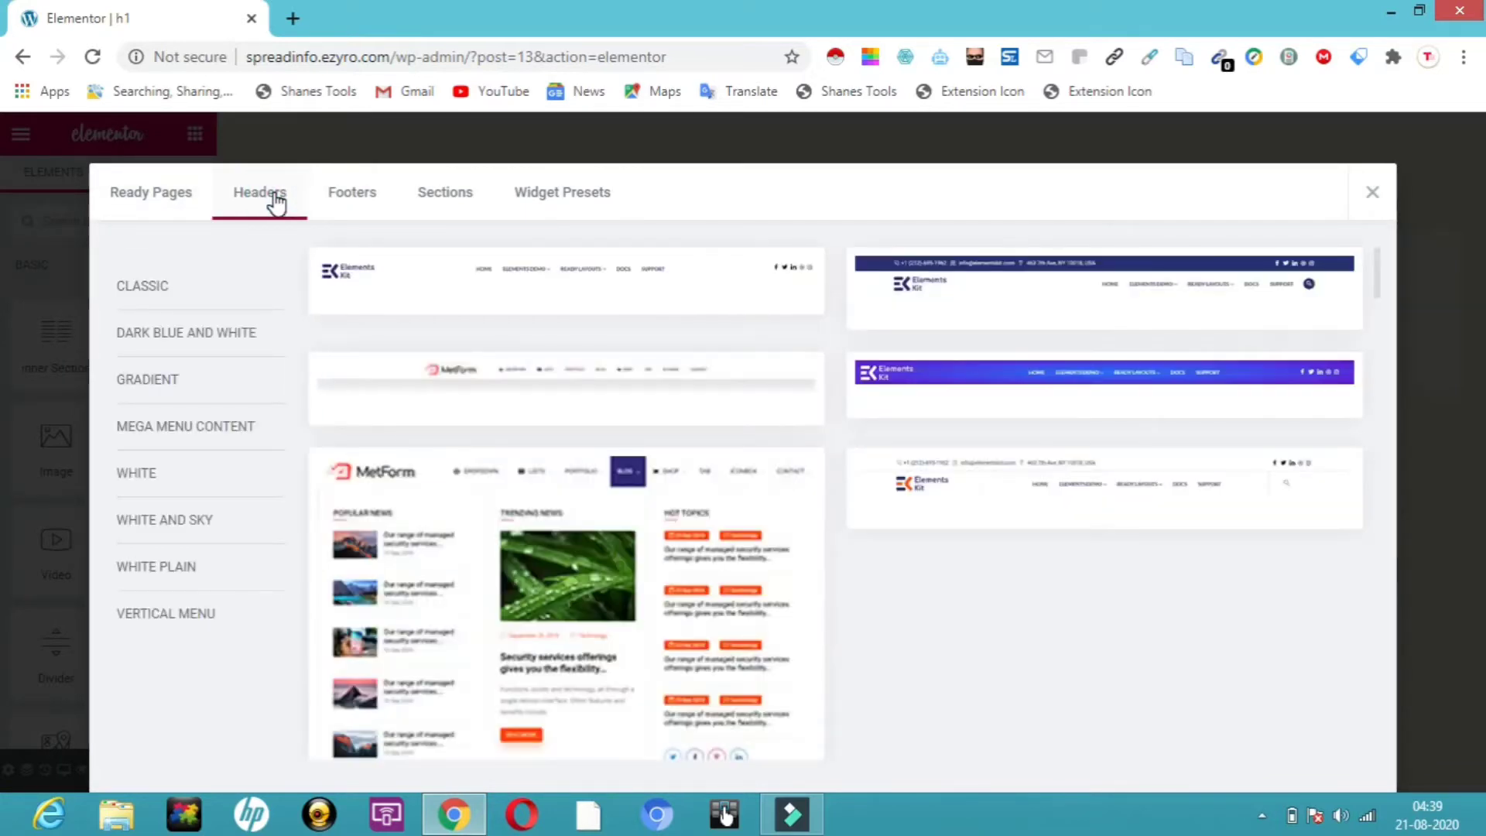
{"action": "mouse_move", "coordinate": [912, 329]}
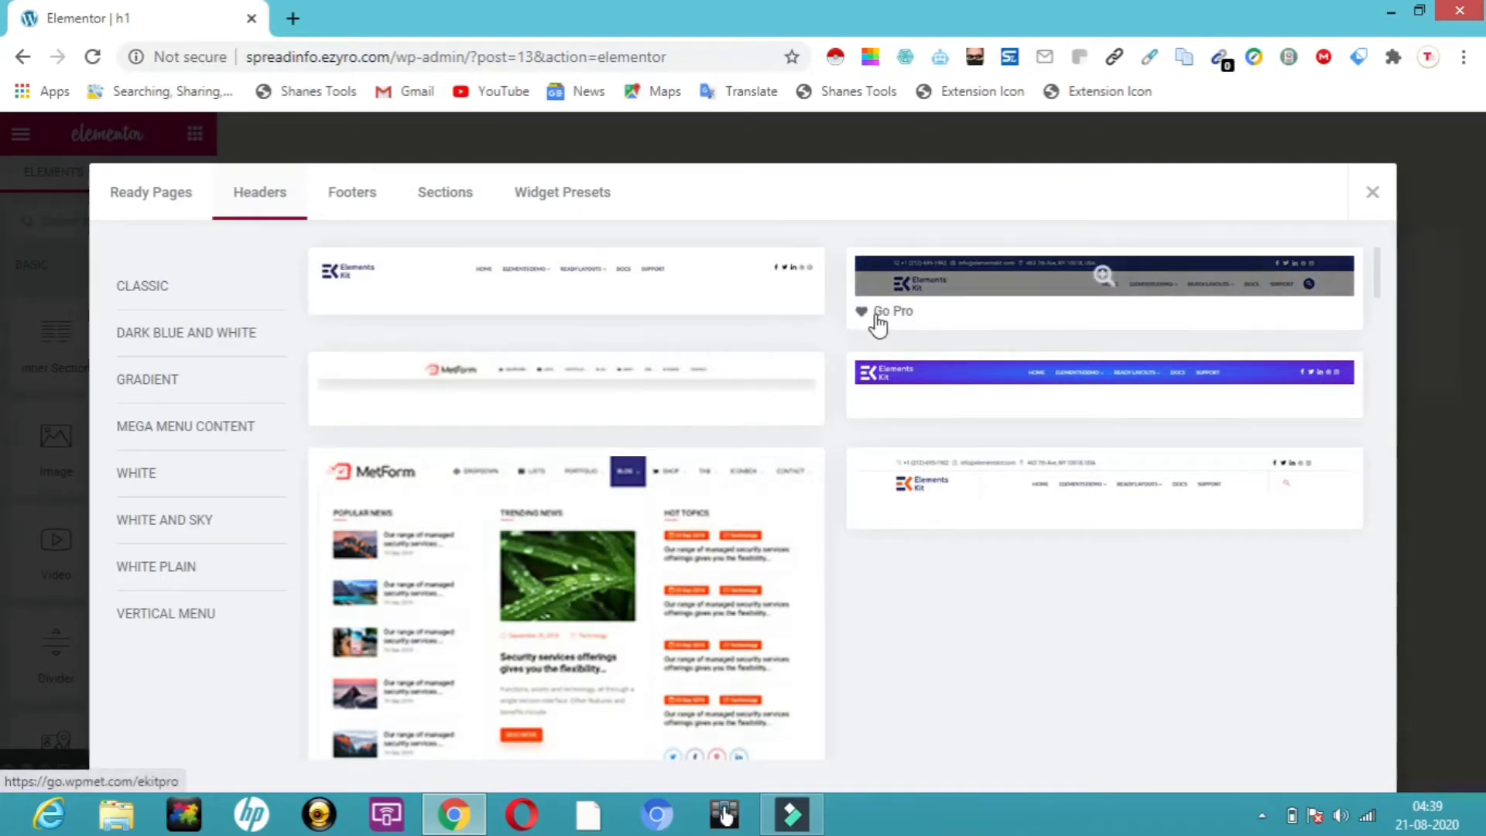
{"action": "mouse_move", "coordinate": [464, 300]}
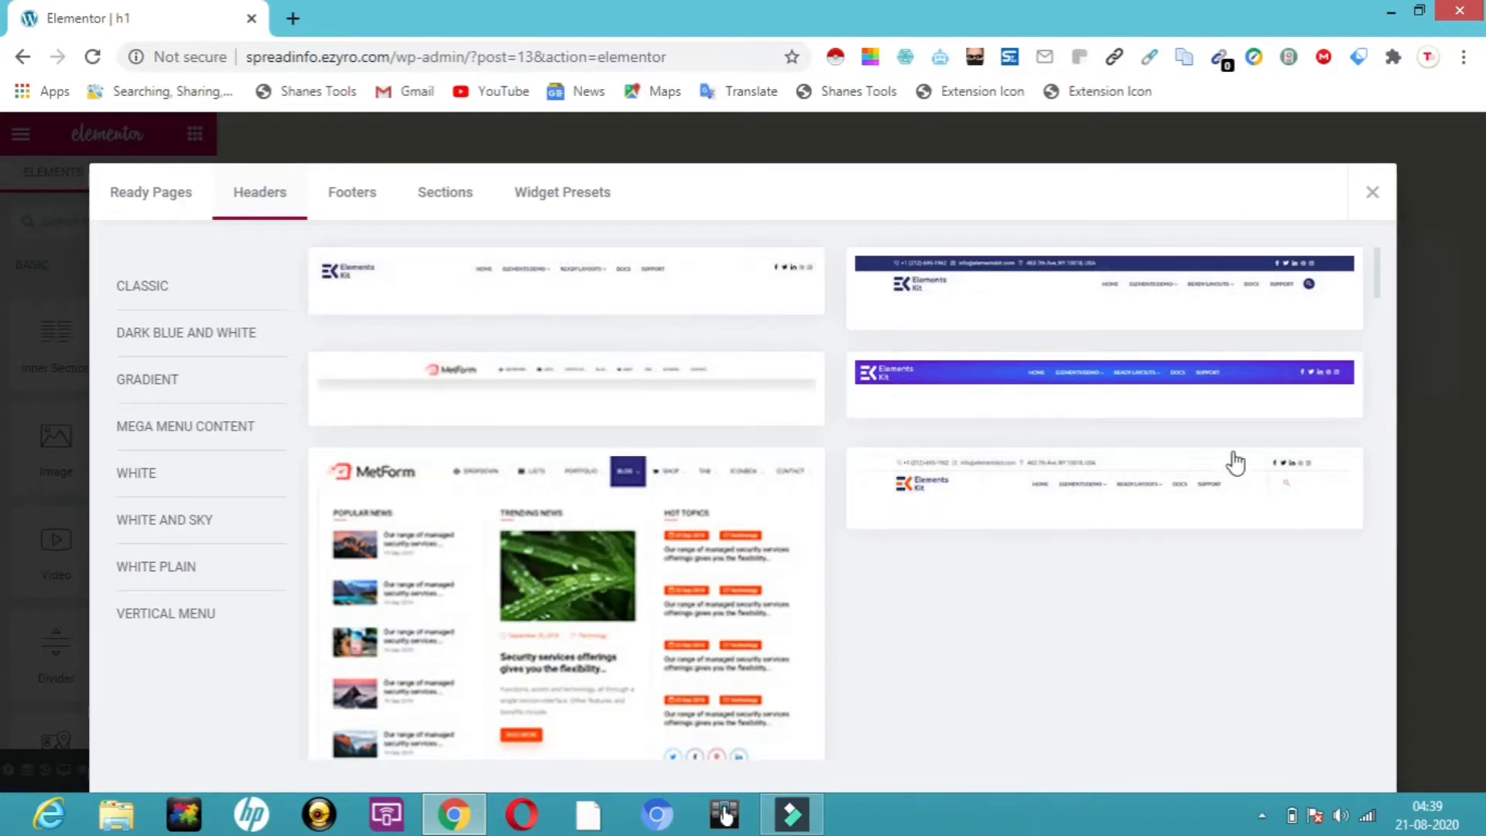
{"action": "scroll", "coordinate": [1383, 299], "scroll_direction": "down", "scroll_amount": 5}
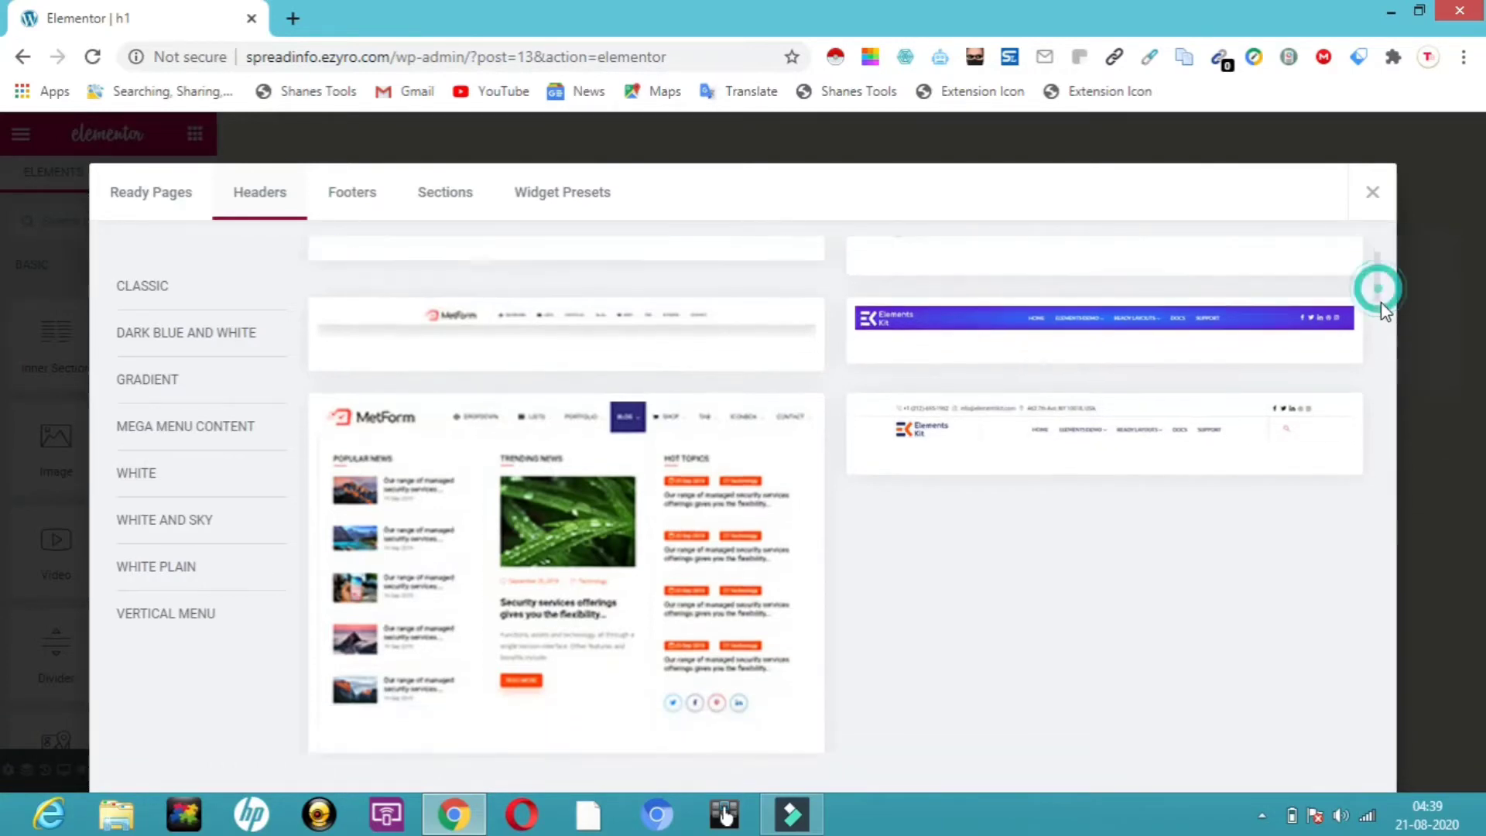
{"action": "mouse_move", "coordinate": [696, 468]}
{"action": "mouse_move", "coordinate": [491, 623]}
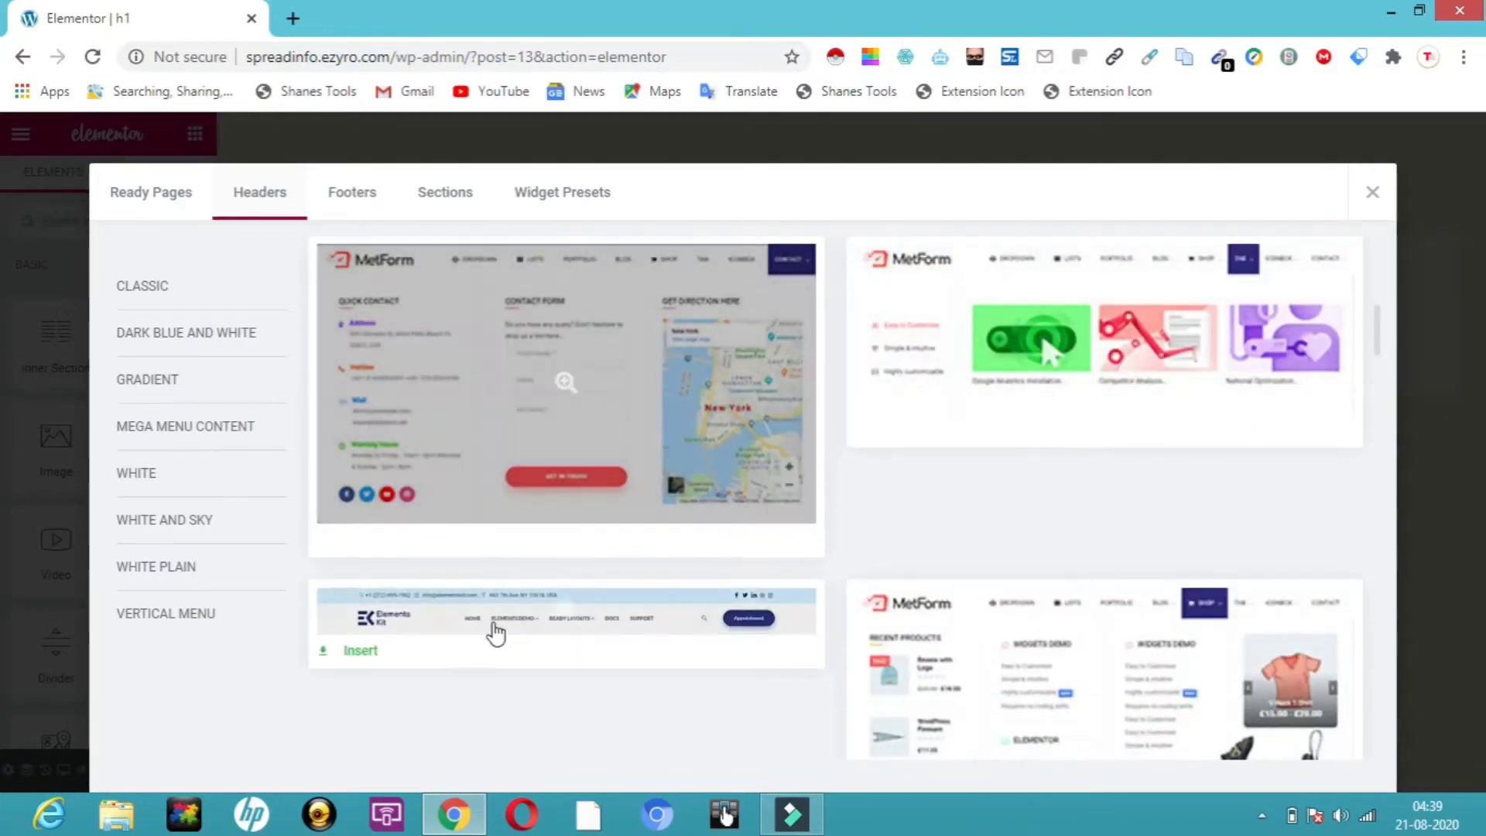
{"action": "left_click", "coordinate": [354, 653]}
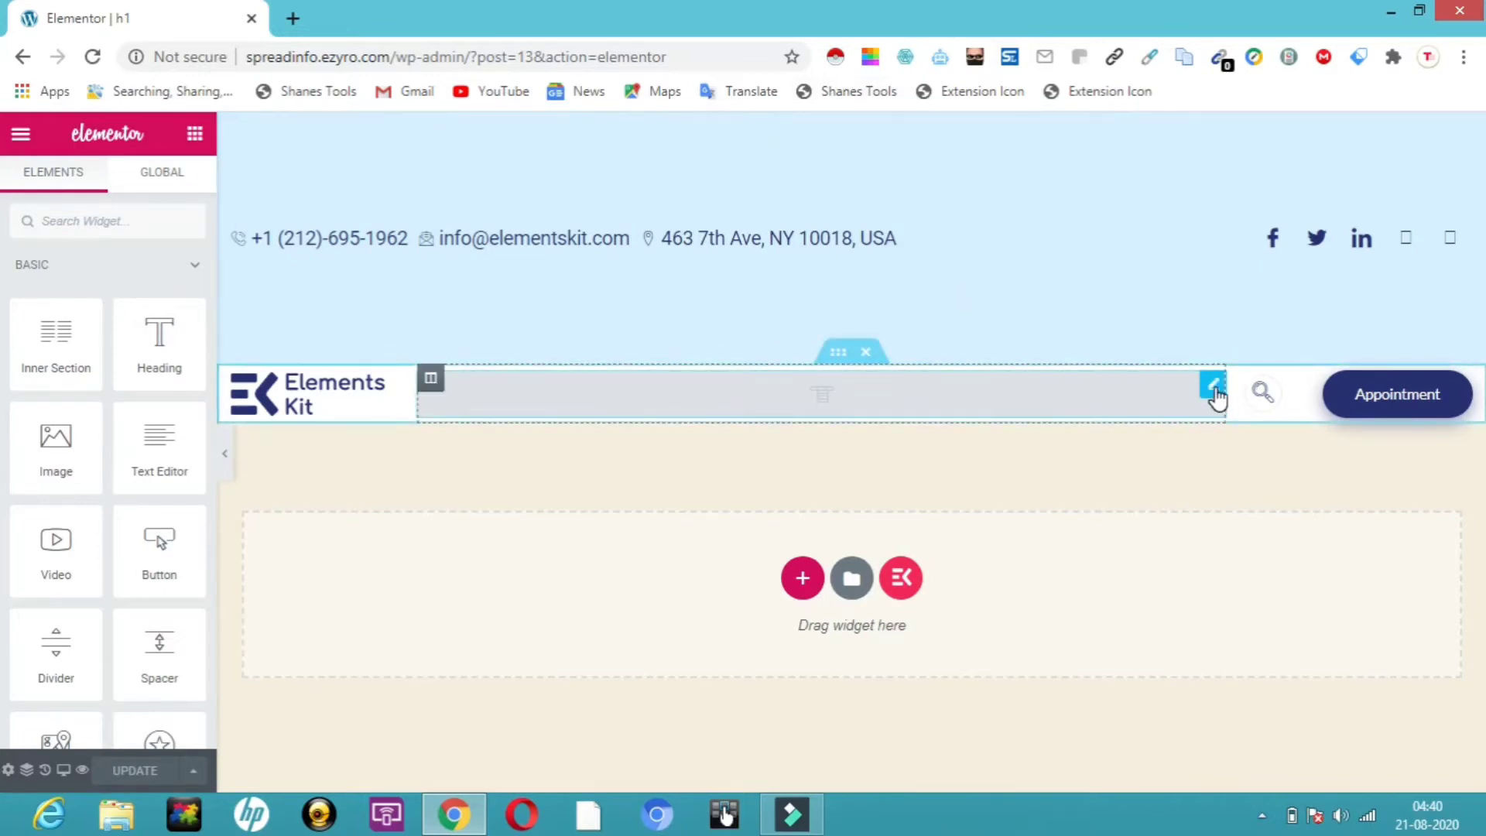
Set the nav menu to MAIN MENU with one-page mode on and right horizontal alignment
{"action": "left_click", "coordinate": [1213, 387]}
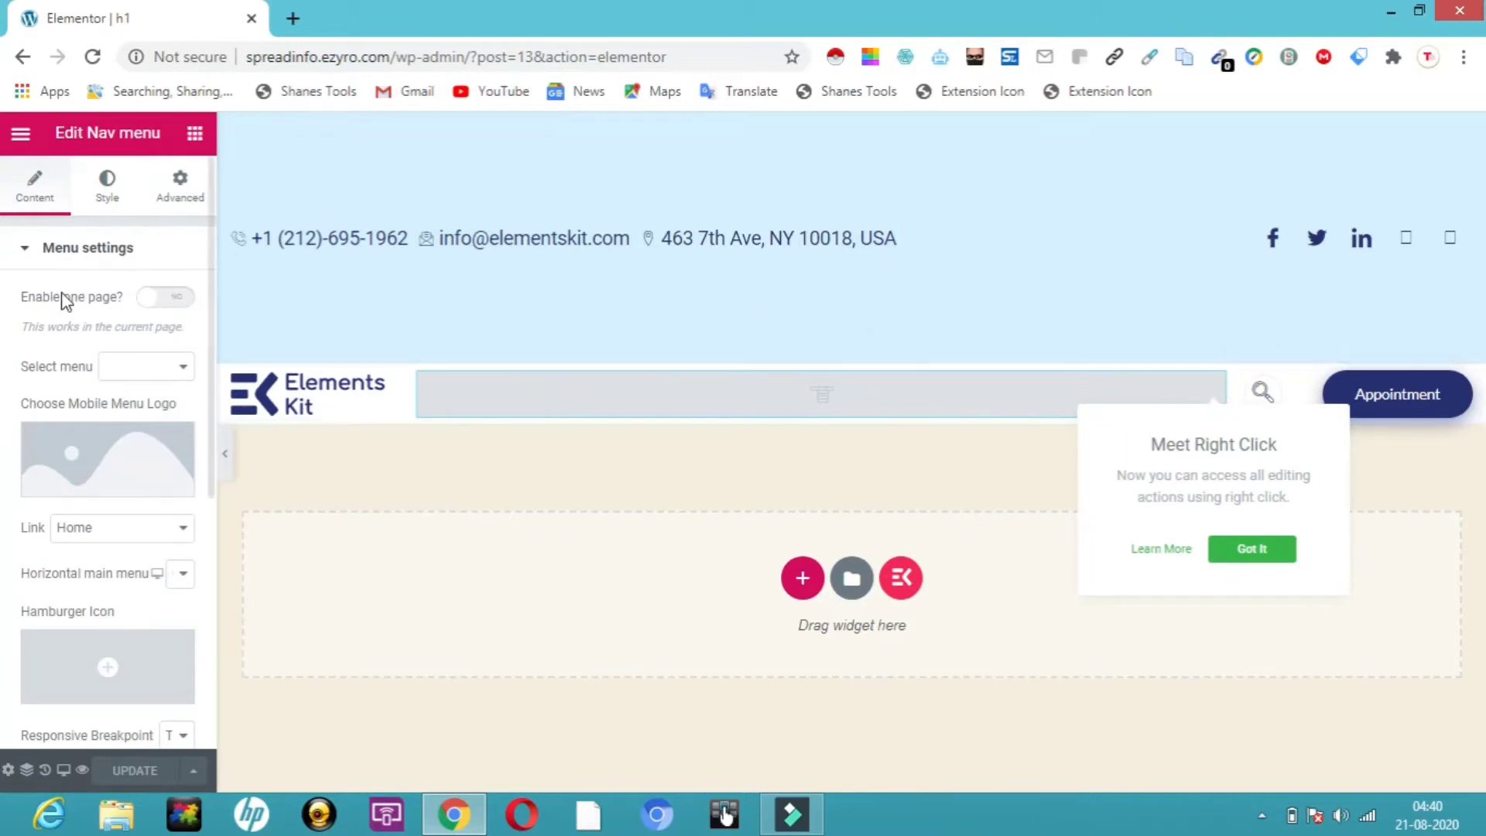
{"action": "left_click", "coordinate": [157, 300]}
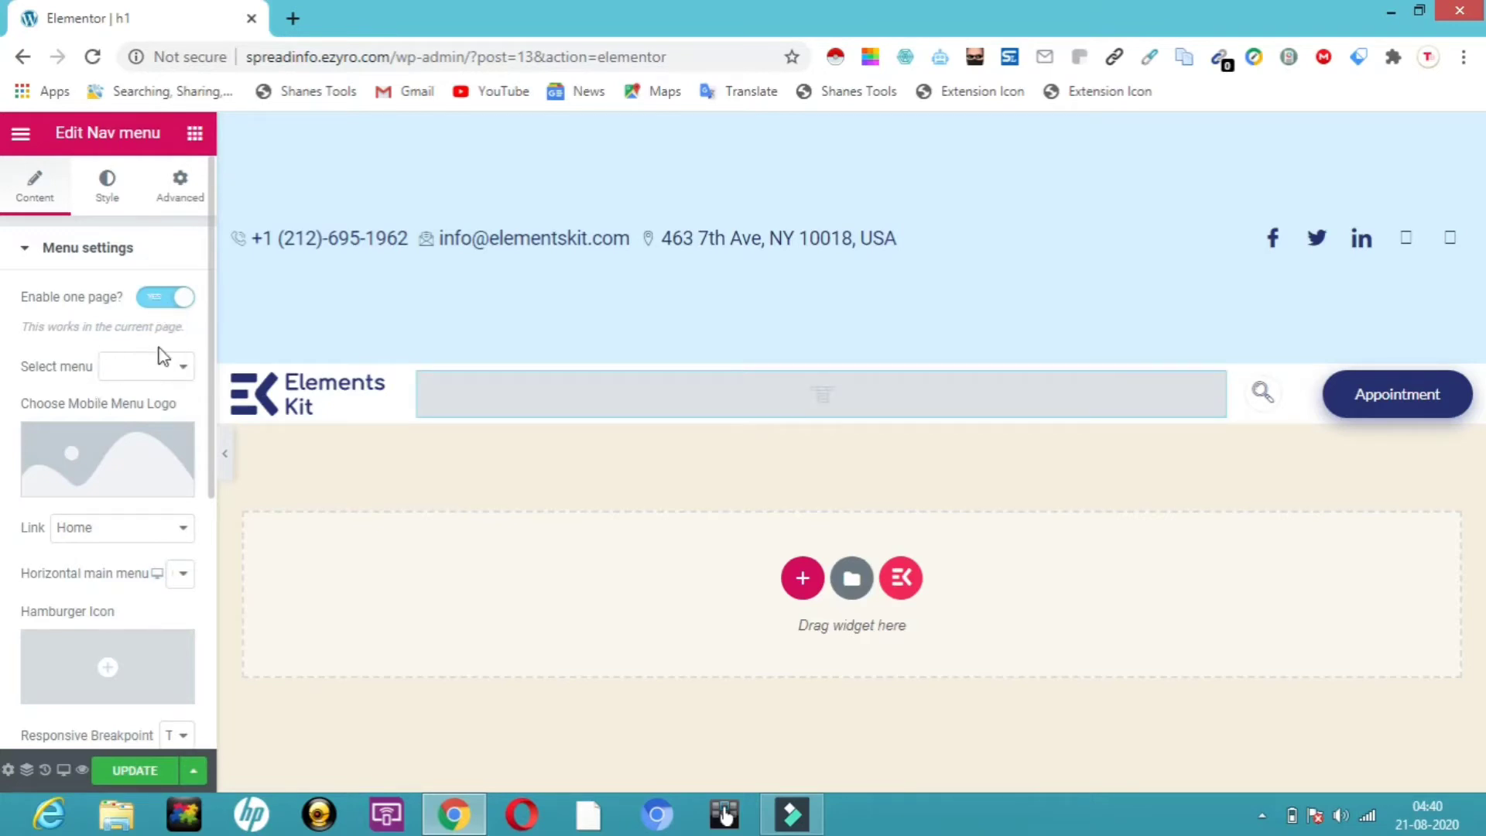
{"action": "left_click", "coordinate": [186, 368]}
{"action": "left_click", "coordinate": [165, 389]}
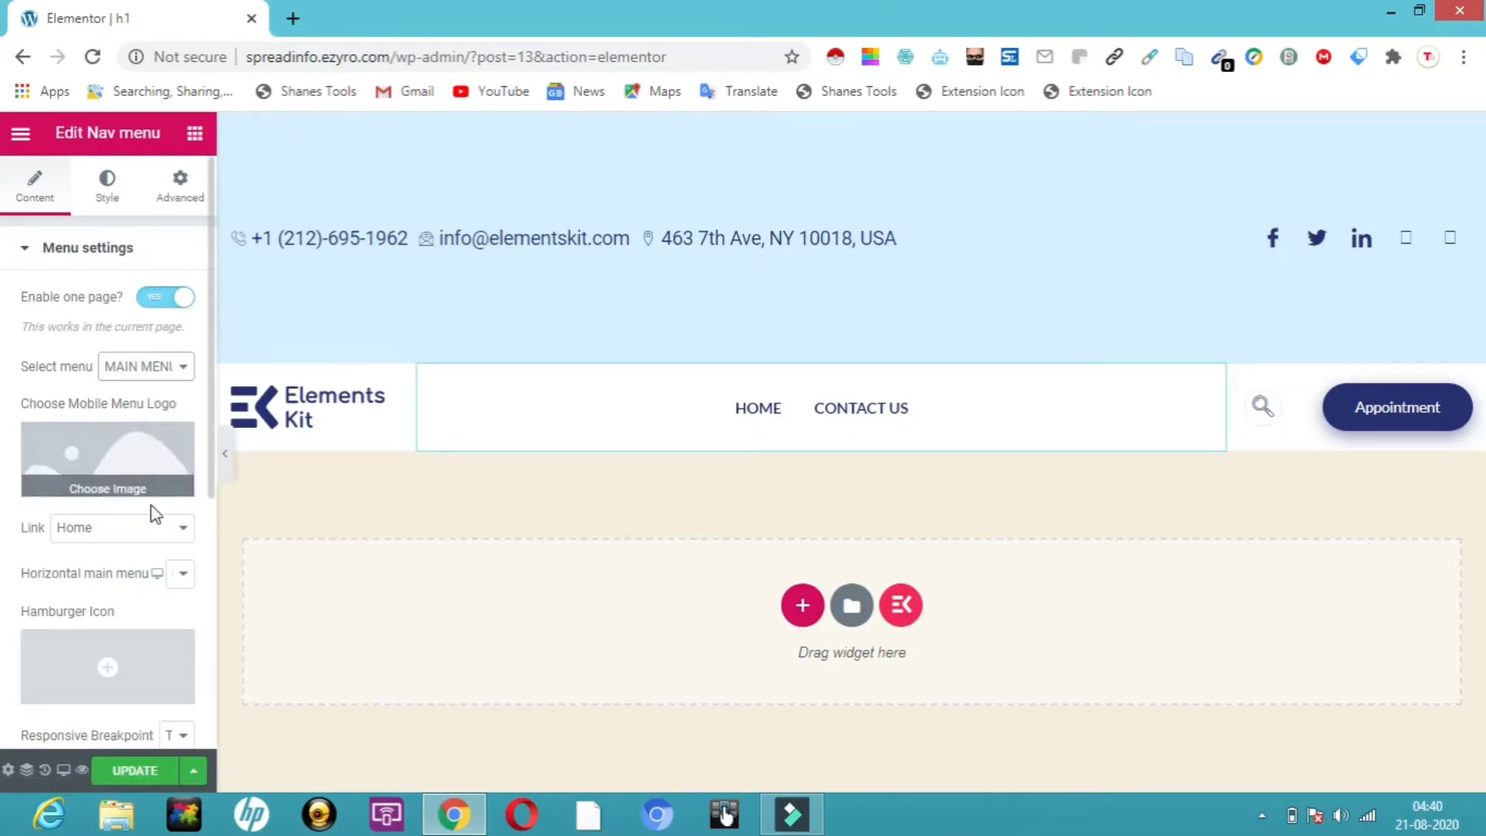
{"action": "left_click", "coordinate": [183, 576]}
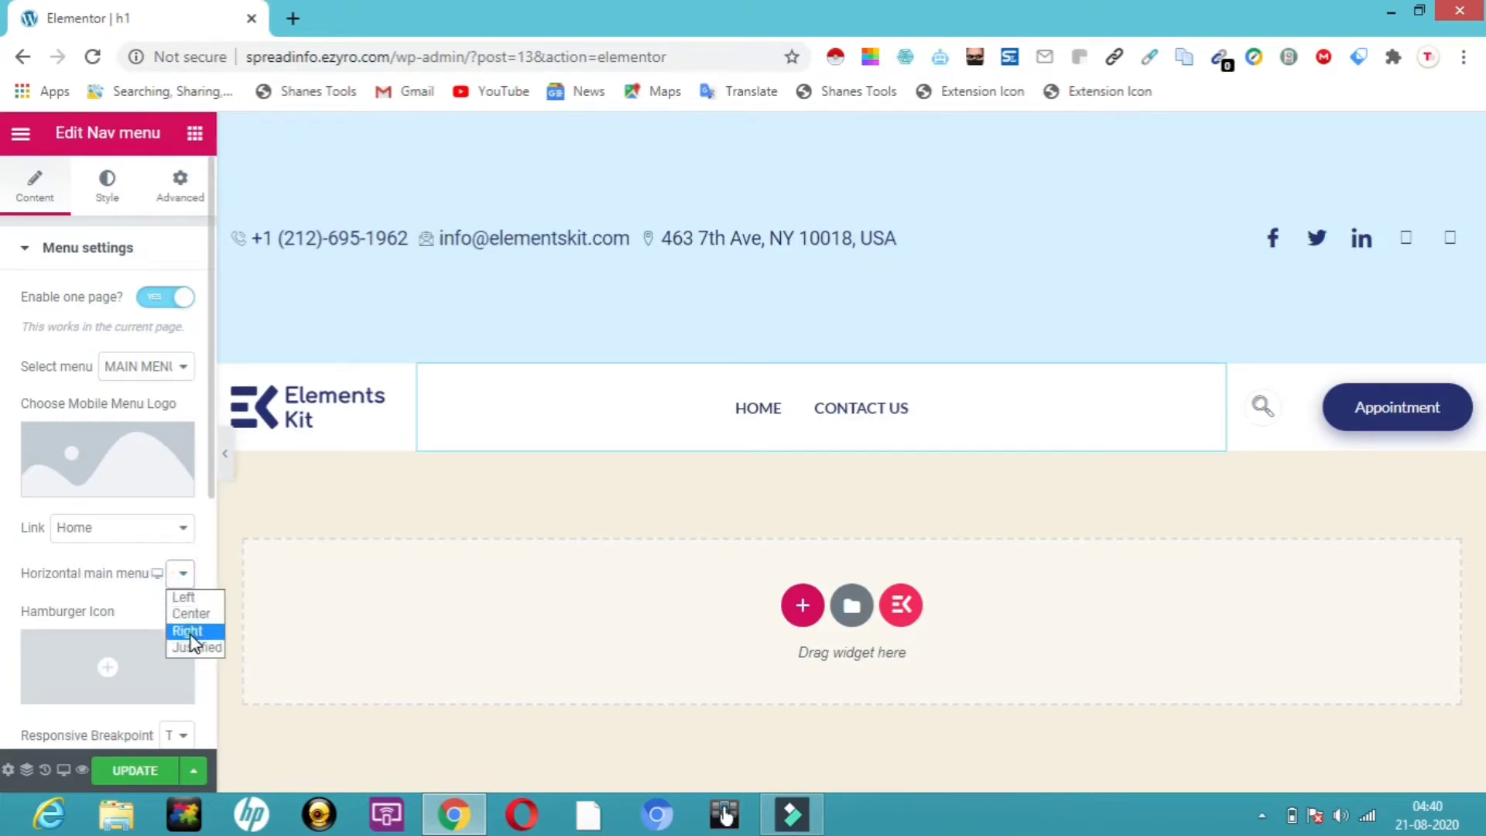
{"action": "left_click", "coordinate": [192, 642]}
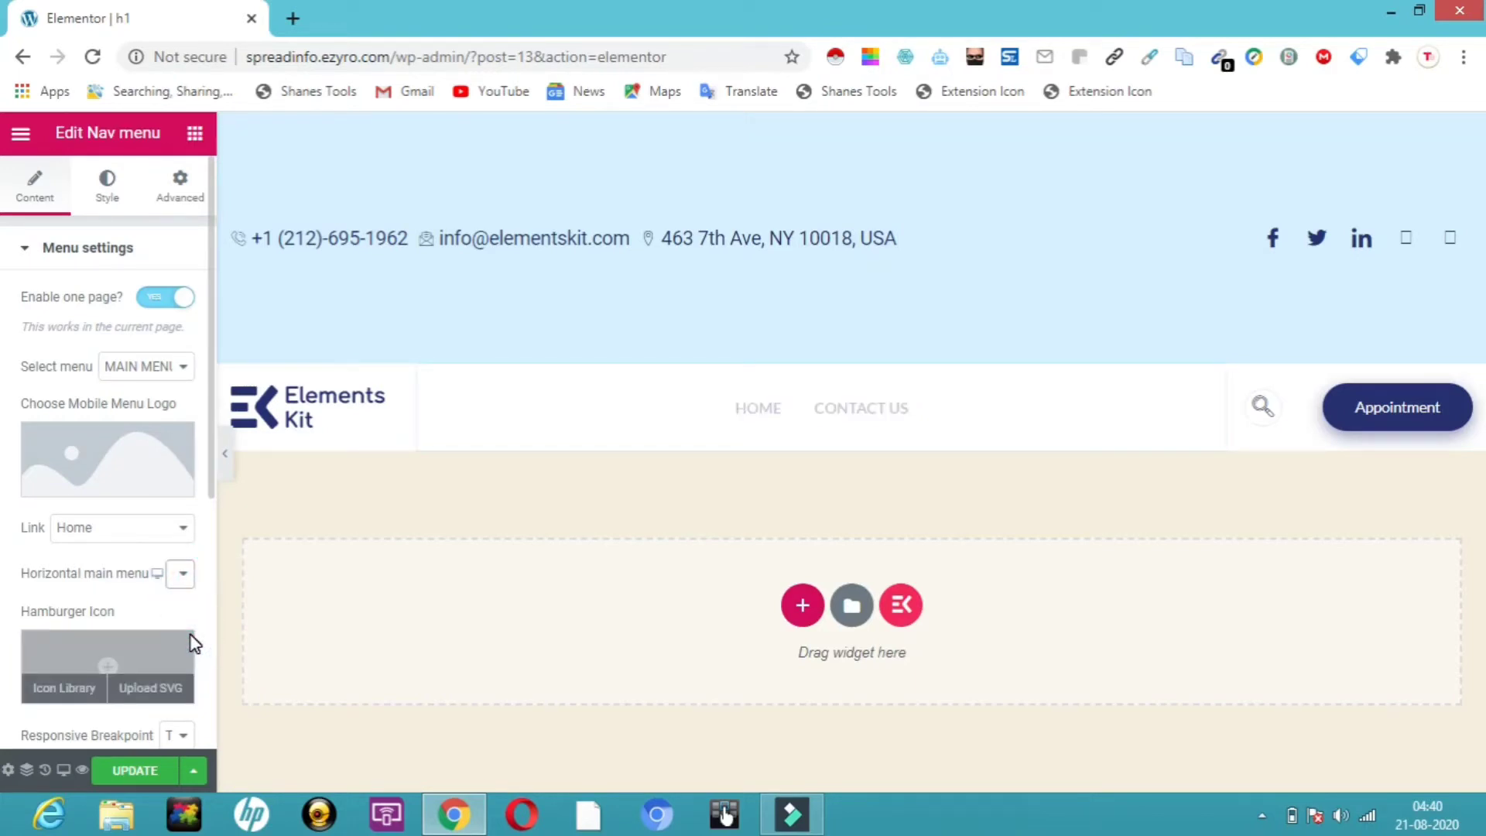
{"action": "left_click", "coordinate": [207, 491]}
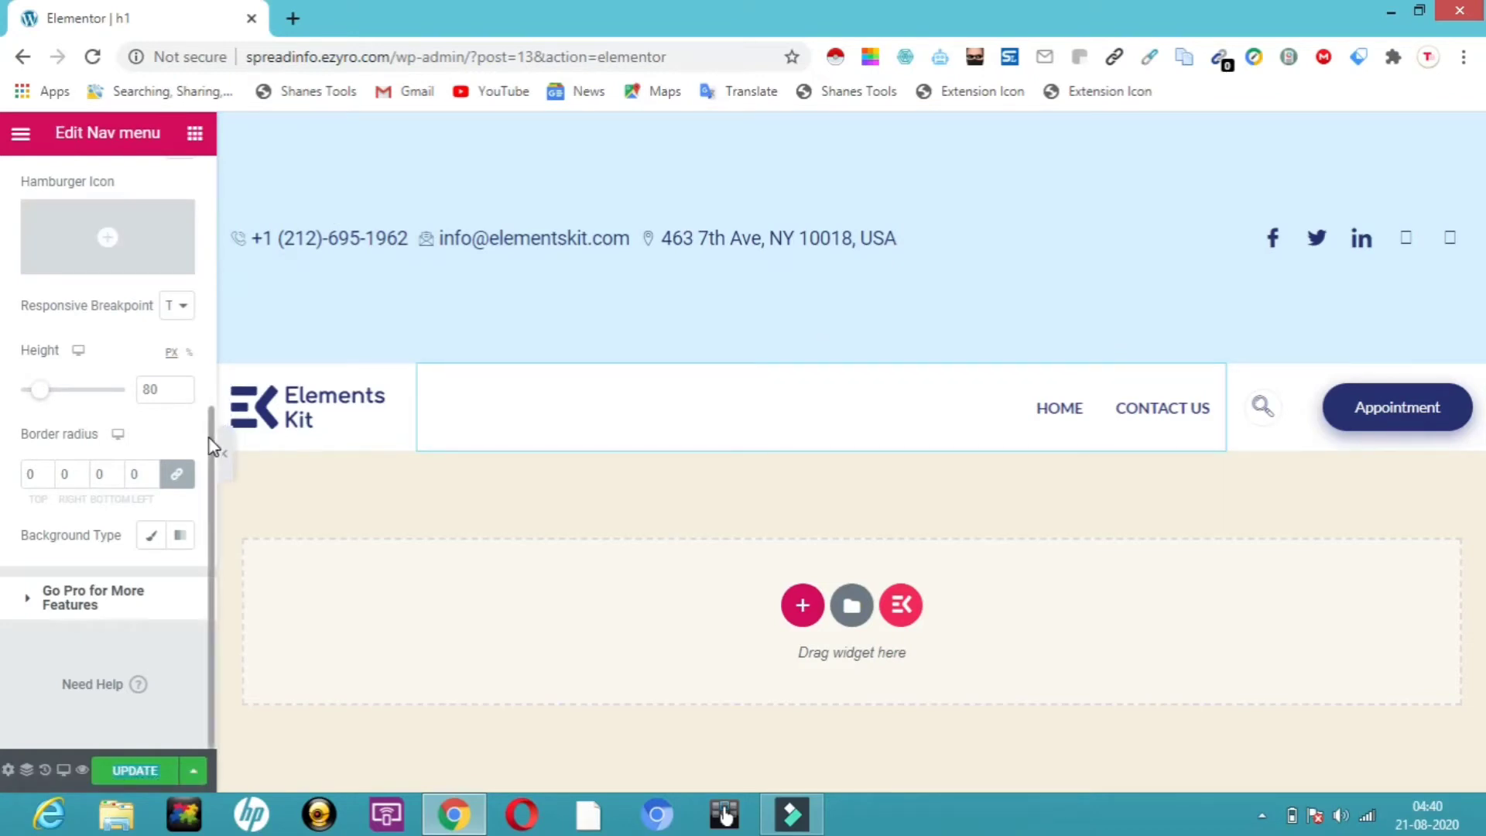
{"action": "left_click_drag", "start_coordinate": [209, 445], "coordinate": [212, 226]}
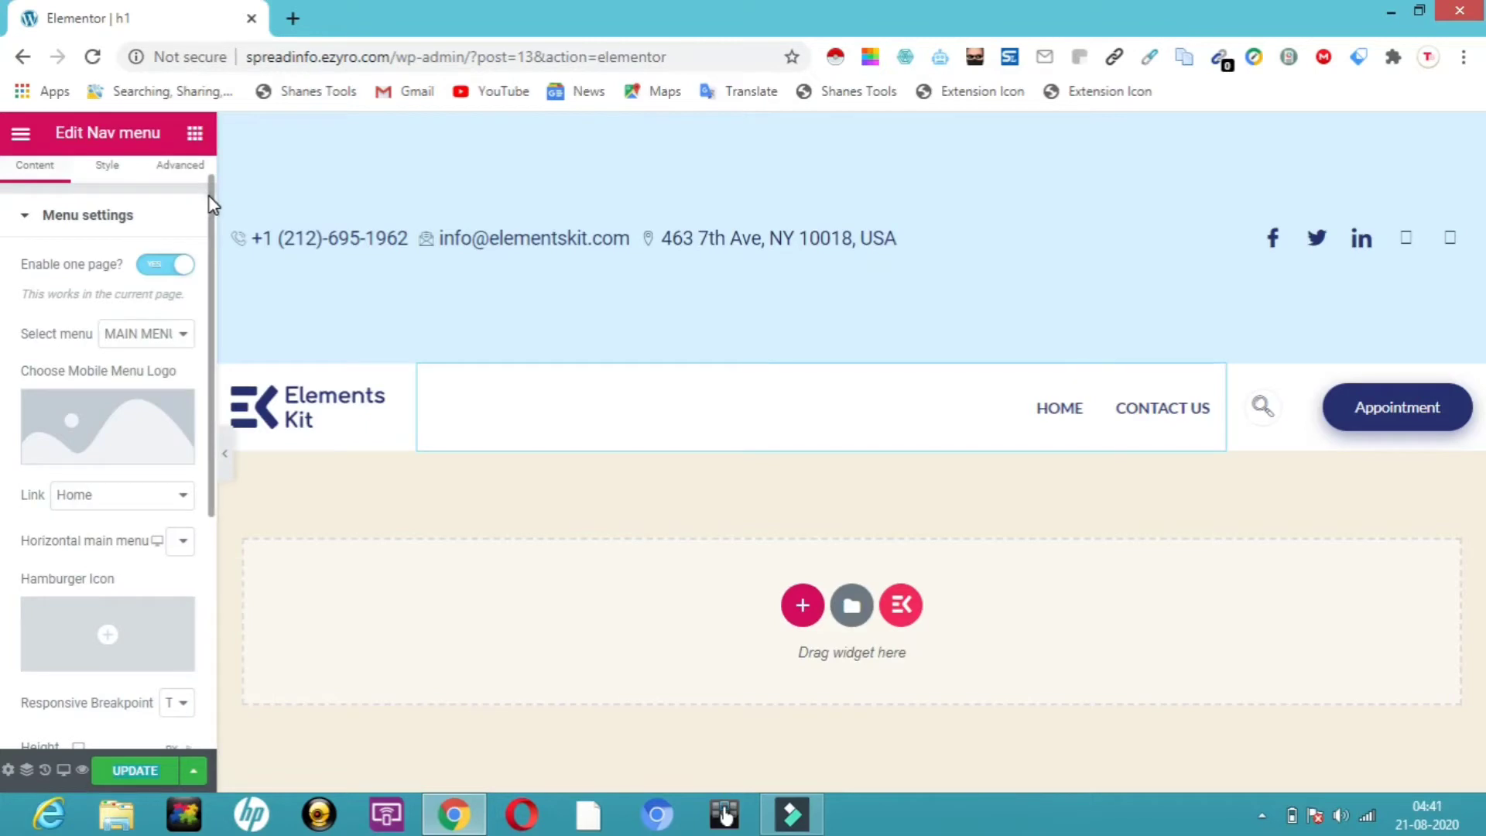
{"action": "left_click_drag", "start_coordinate": [209, 197], "coordinate": [202, 163]}
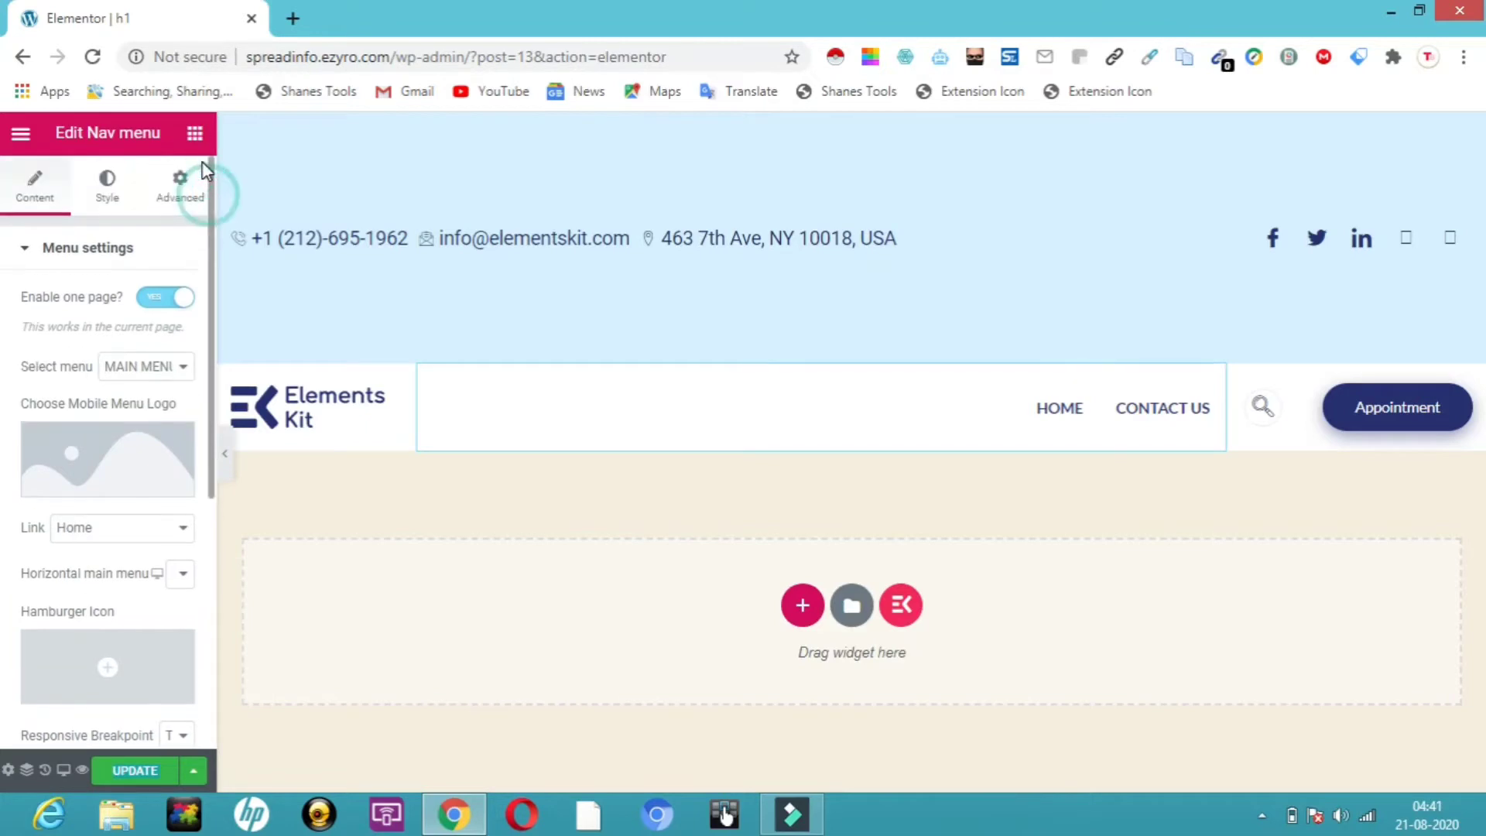
Change the menu item text colour to red #B8133C
{"action": "left_click", "coordinate": [121, 200]}
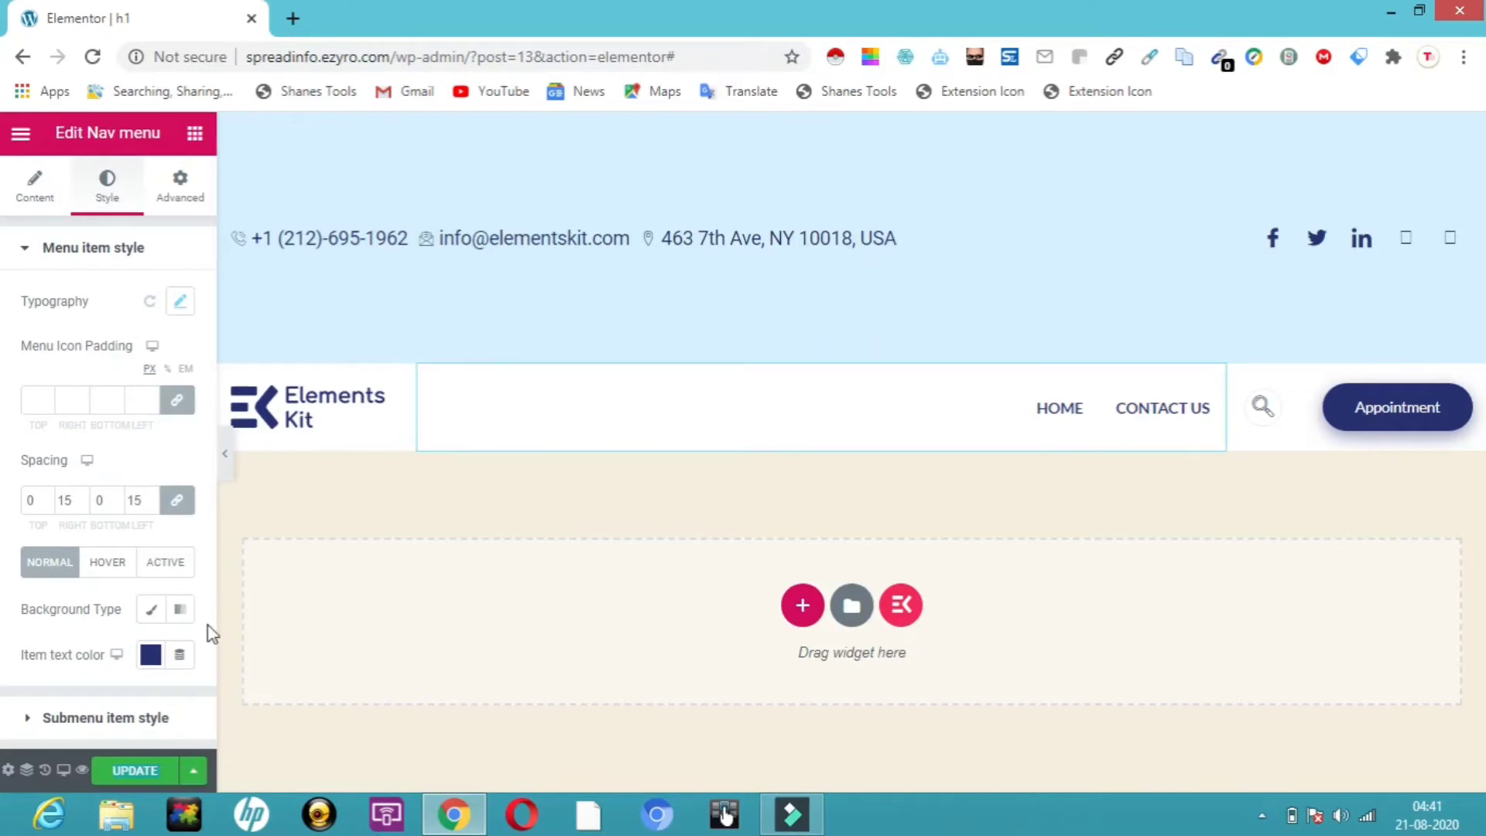
{"action": "left_click", "coordinate": [152, 656]}
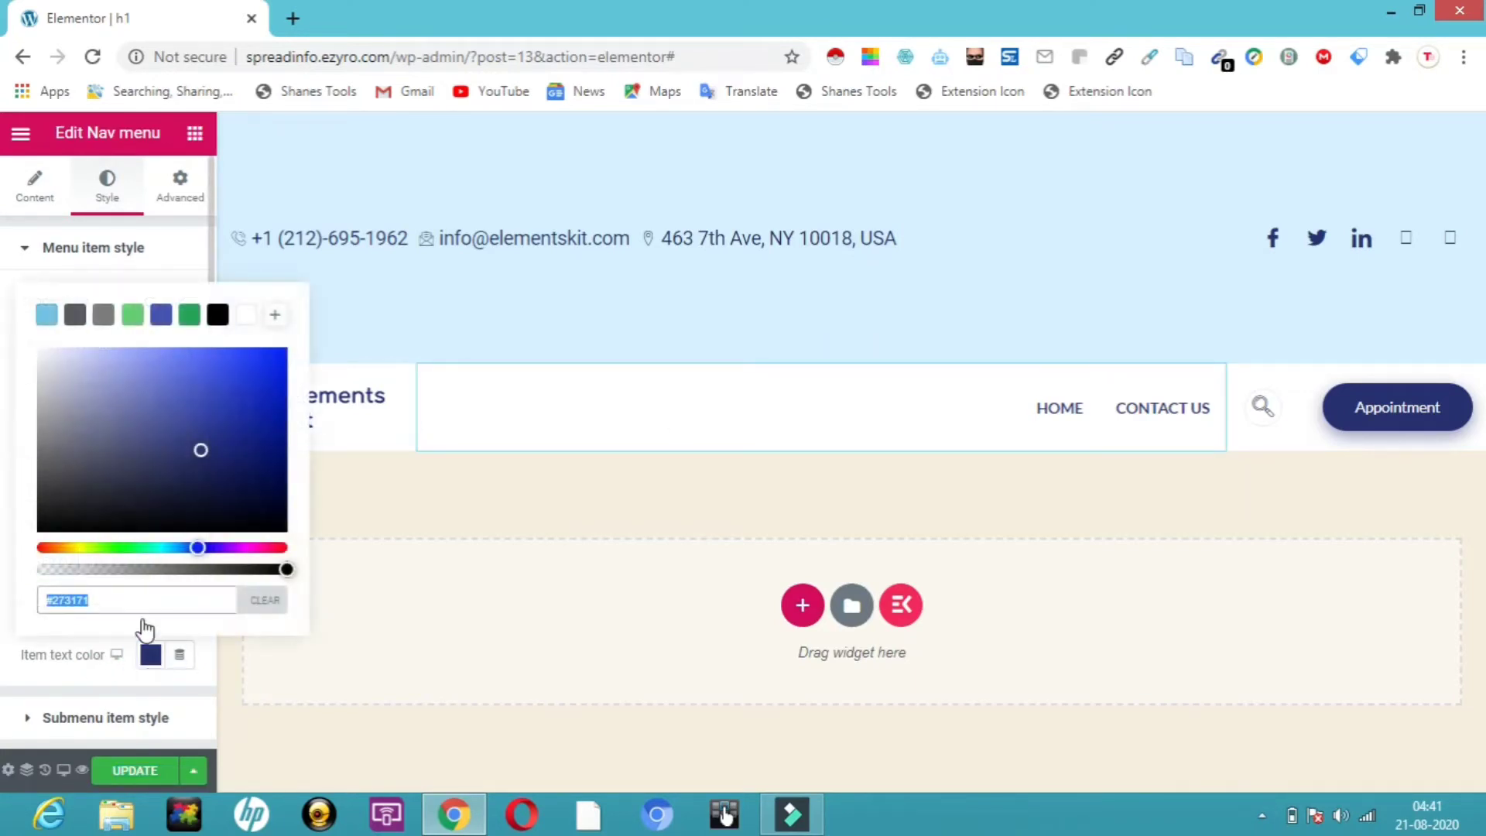
{"action": "left_click_drag", "start_coordinate": [93, 546], "coordinate": [86, 544]}
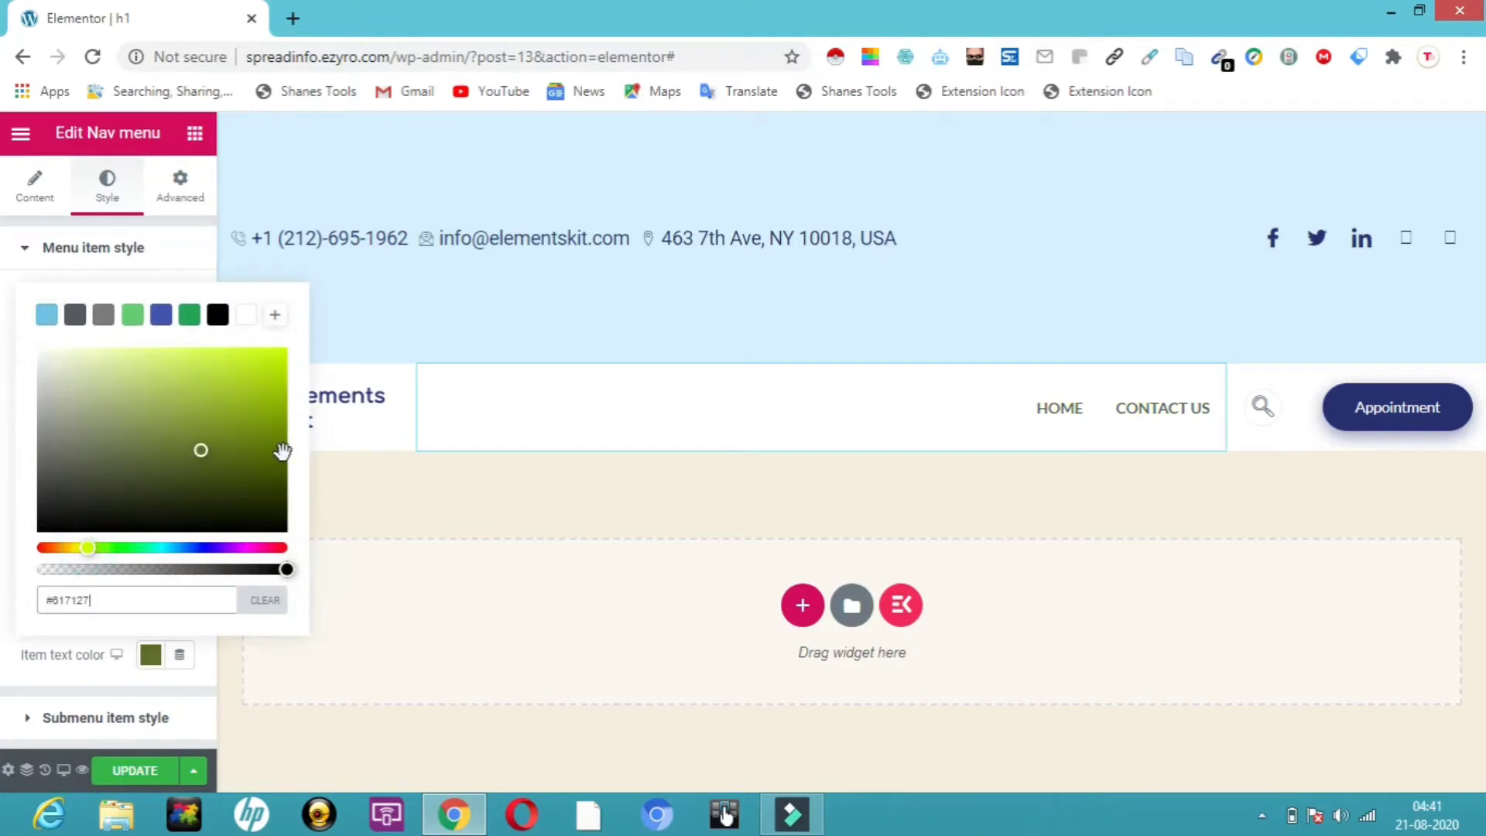
{"action": "left_click", "coordinate": [260, 397]}
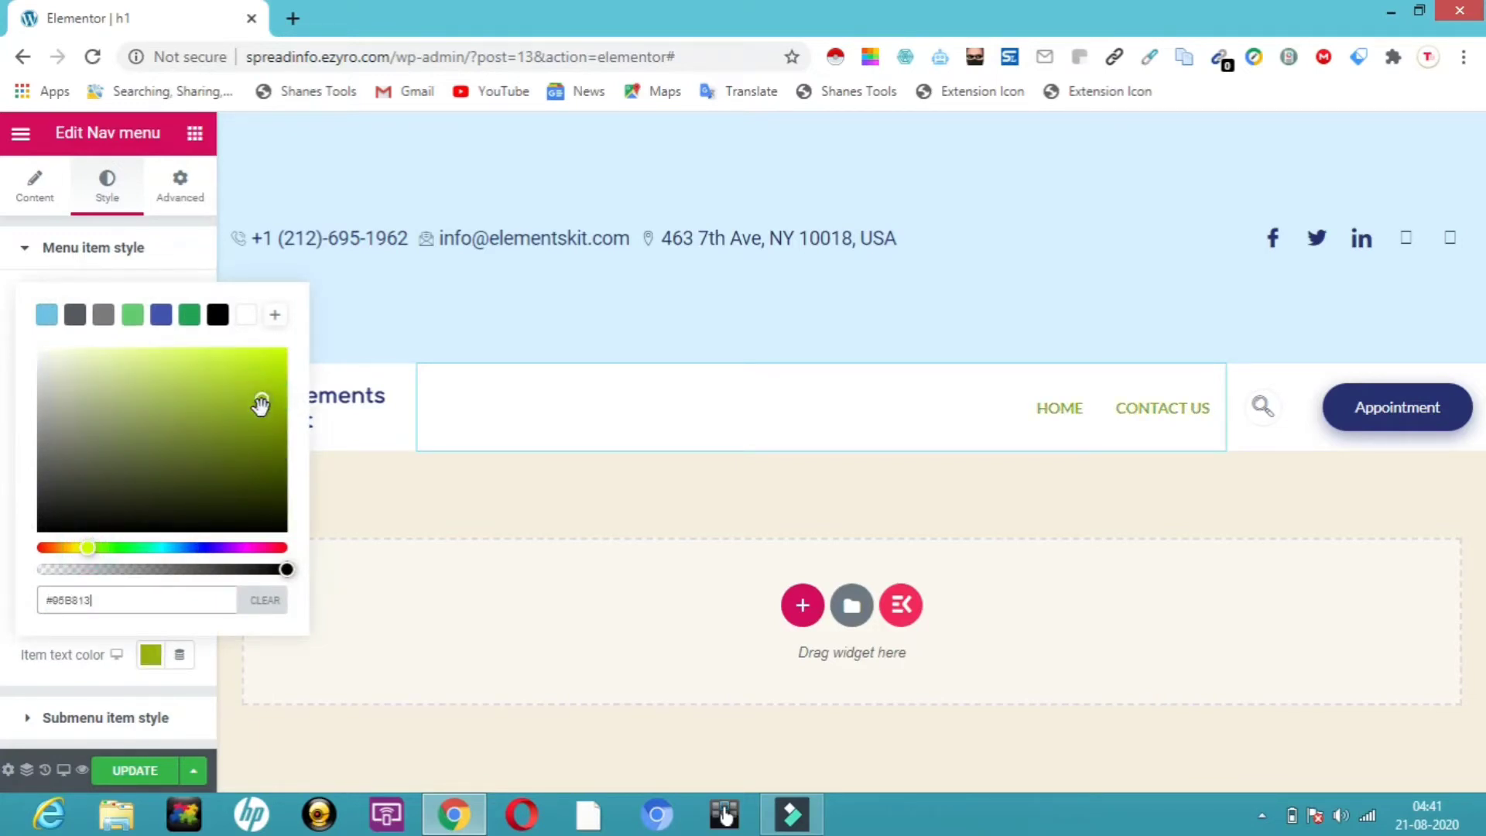
{"action": "left_click", "coordinate": [276, 548]}
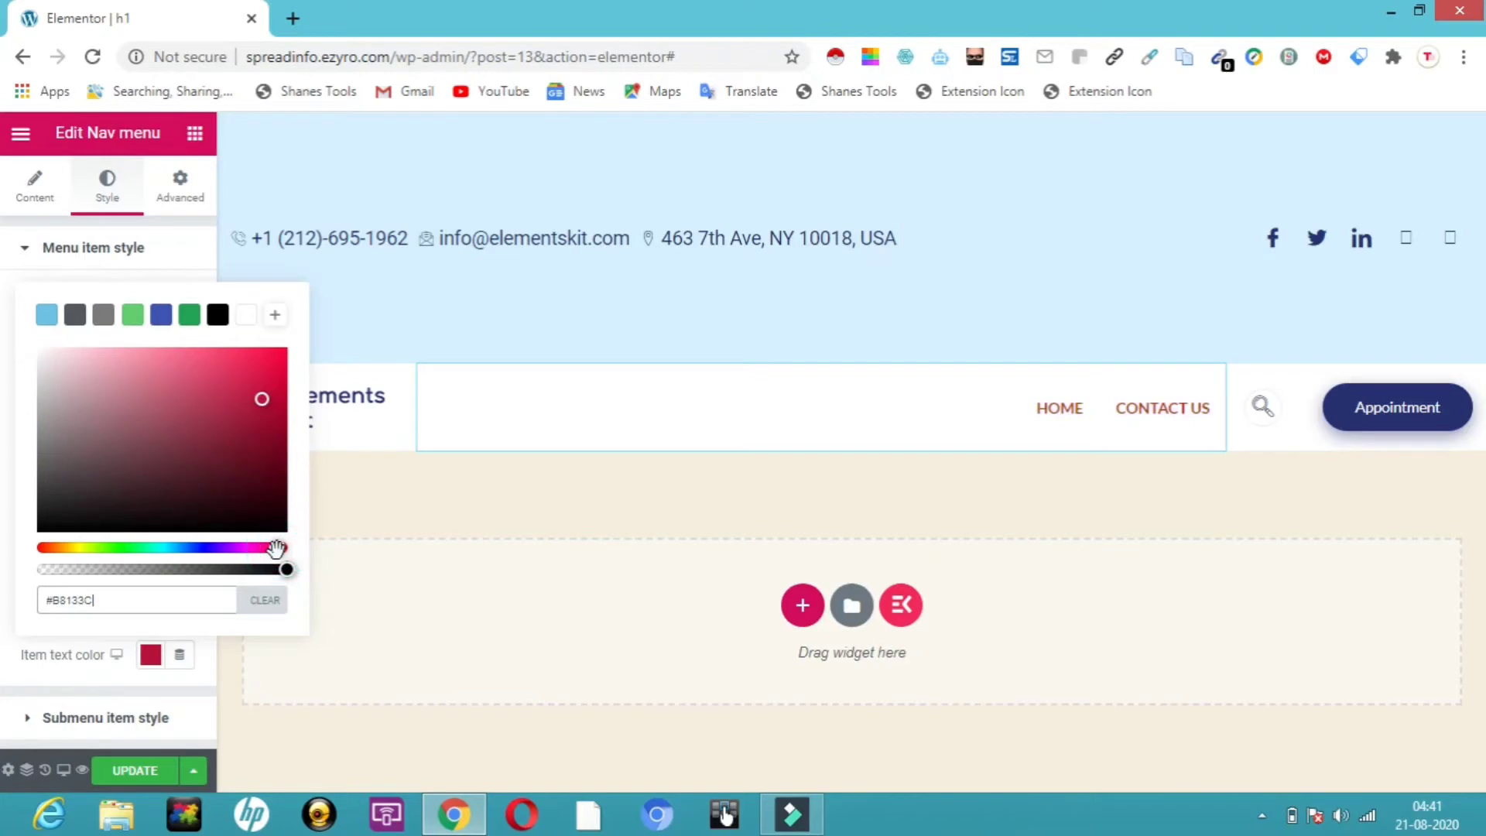
{"action": "left_click", "coordinate": [397, 602]}
{"action": "left_click", "coordinate": [115, 246]}
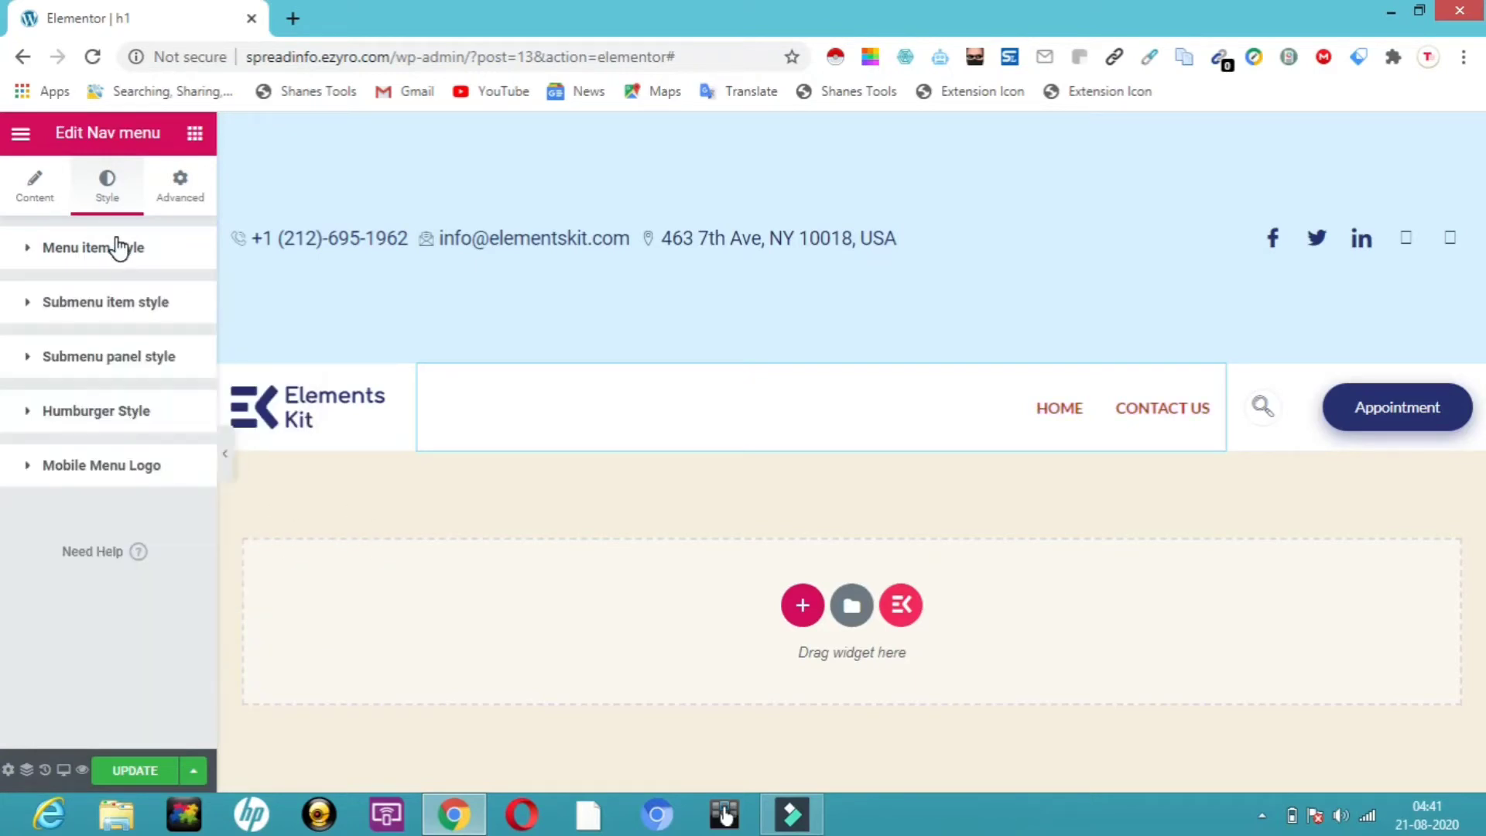
Give the nav menu a Classic translucent pale-yellow background, #E3DA1A5E
{"action": "left_click", "coordinate": [180, 189]}
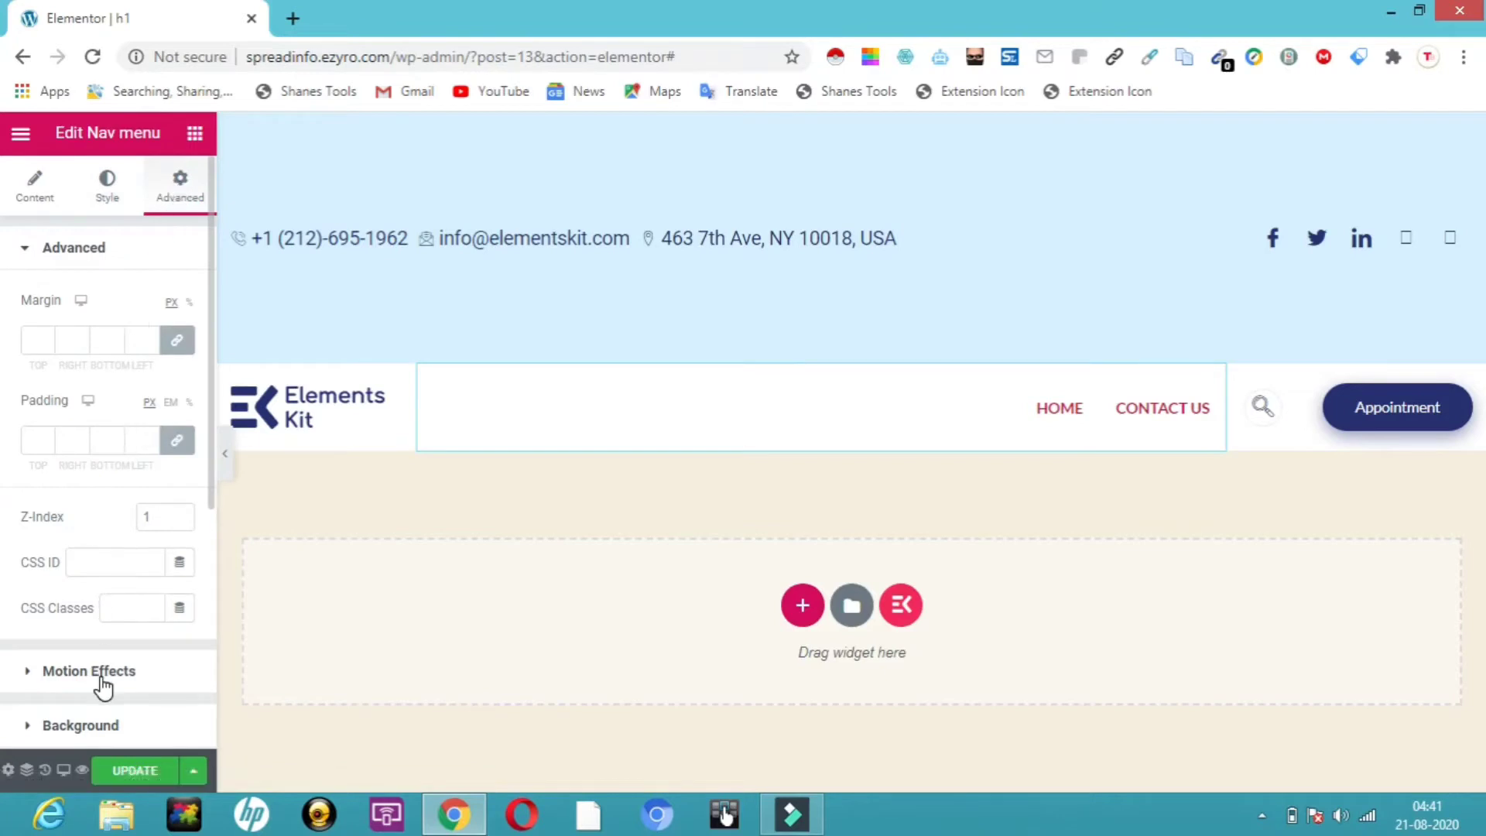
{"action": "left_click", "coordinate": [75, 736]}
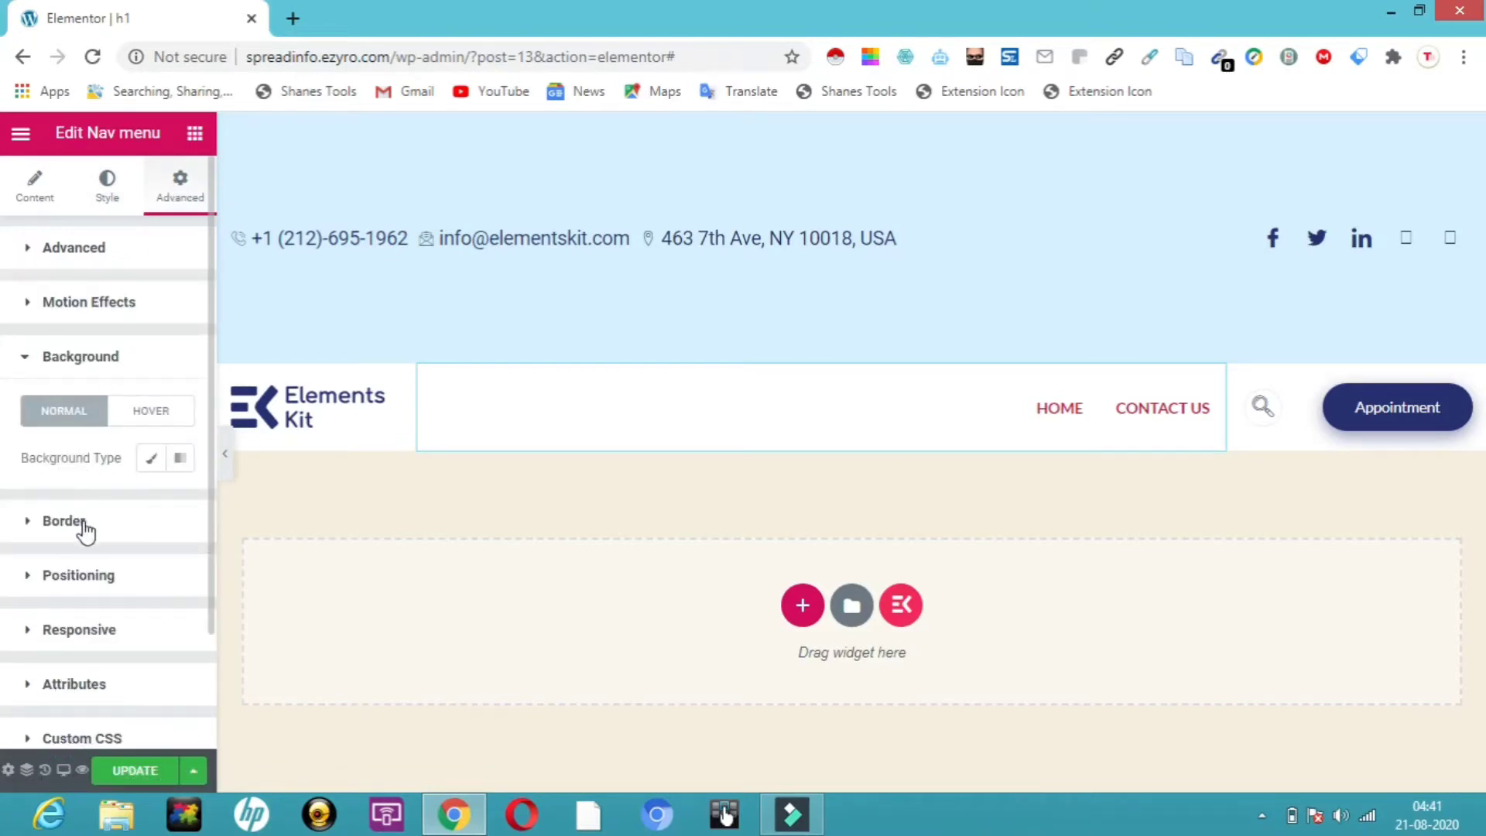
{"action": "left_click", "coordinate": [154, 462]}
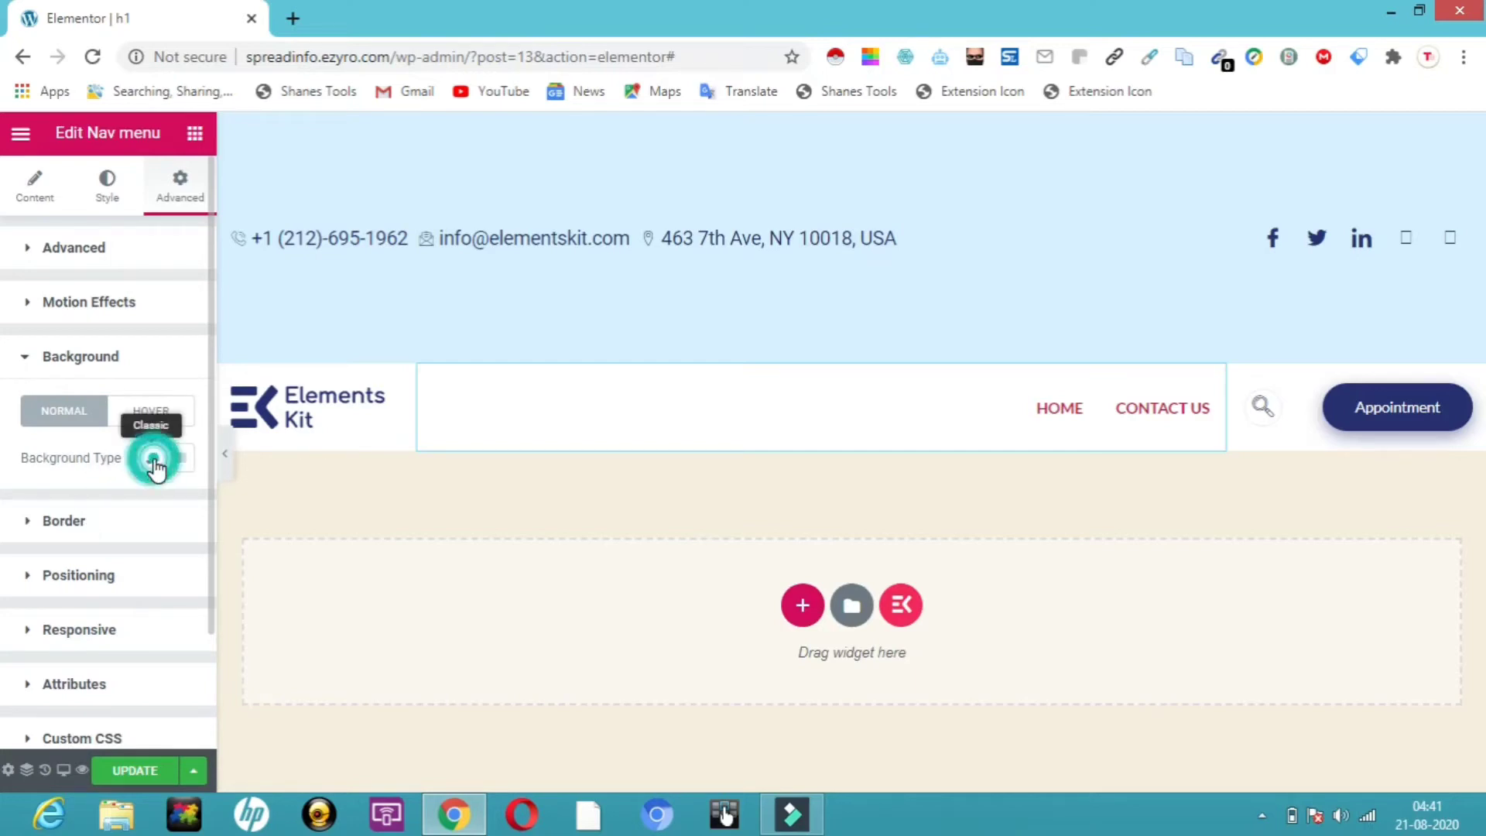
{"action": "left_click", "coordinate": [155, 504]}
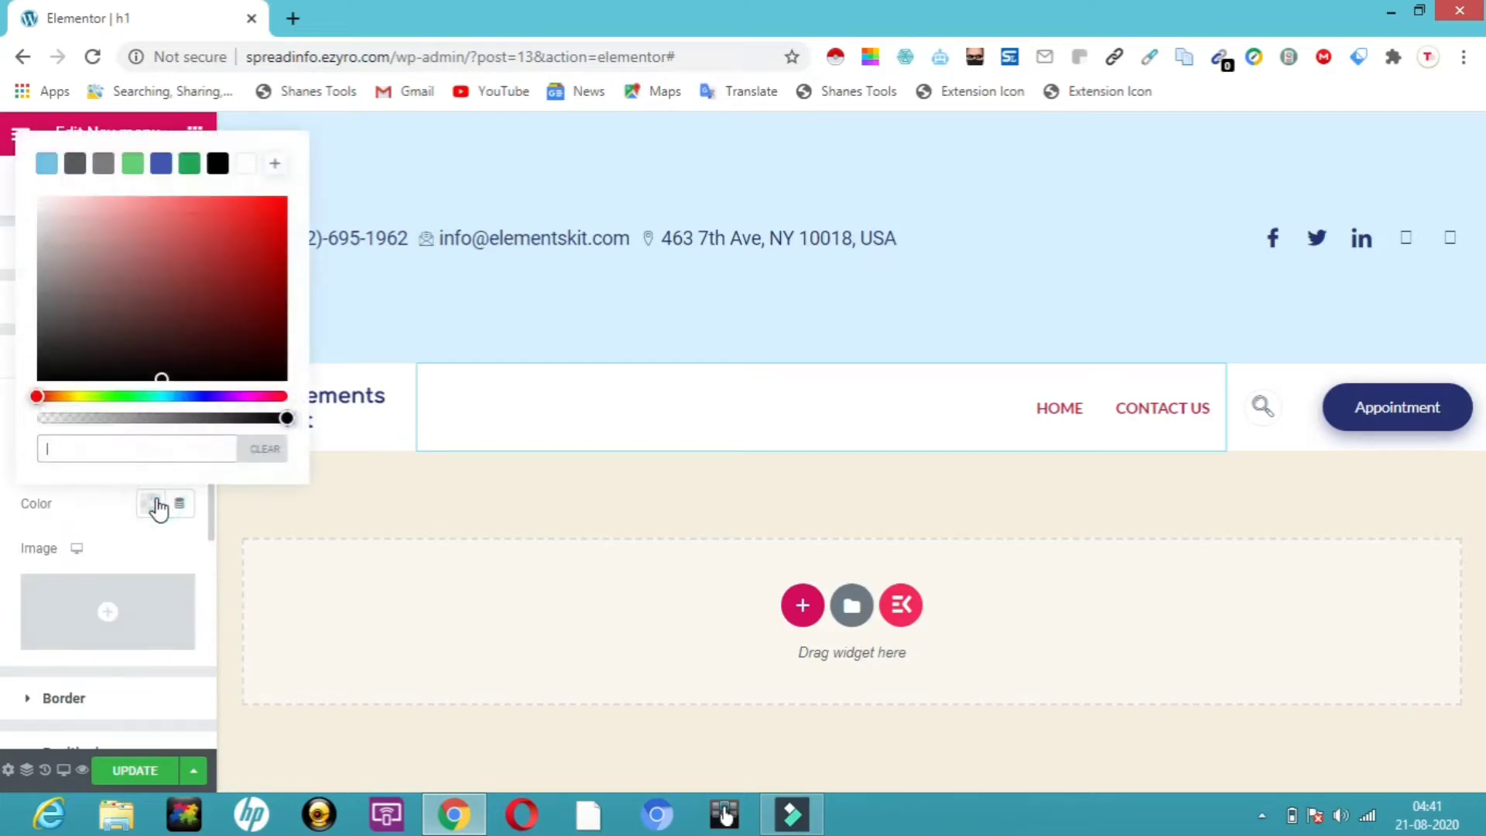
{"action": "left_click", "coordinate": [257, 214]}
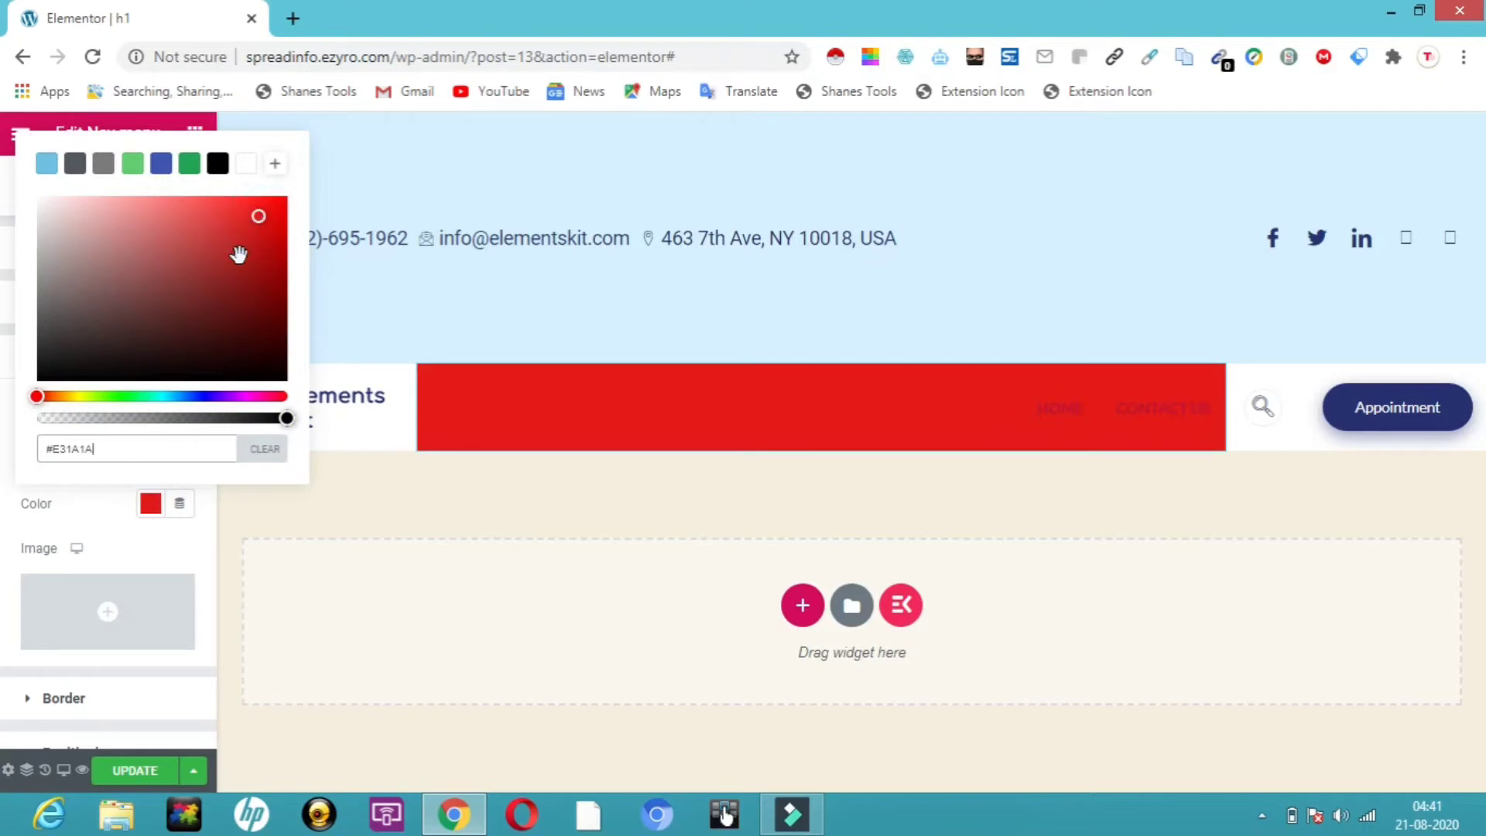
{"action": "left_click", "coordinate": [75, 396]}
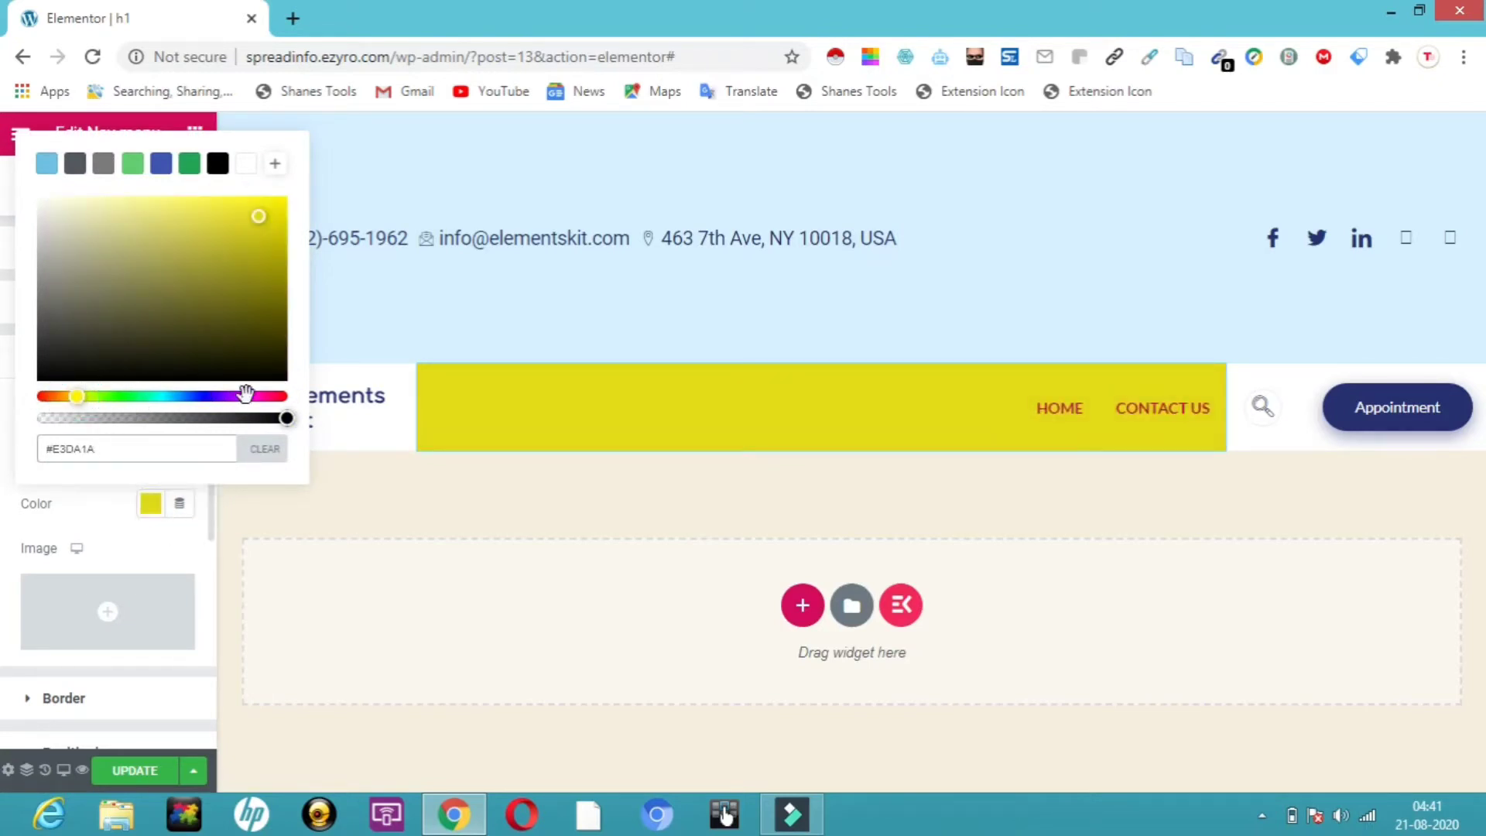
{"action": "left_click_drag", "start_coordinate": [283, 416], "coordinate": [129, 419]}
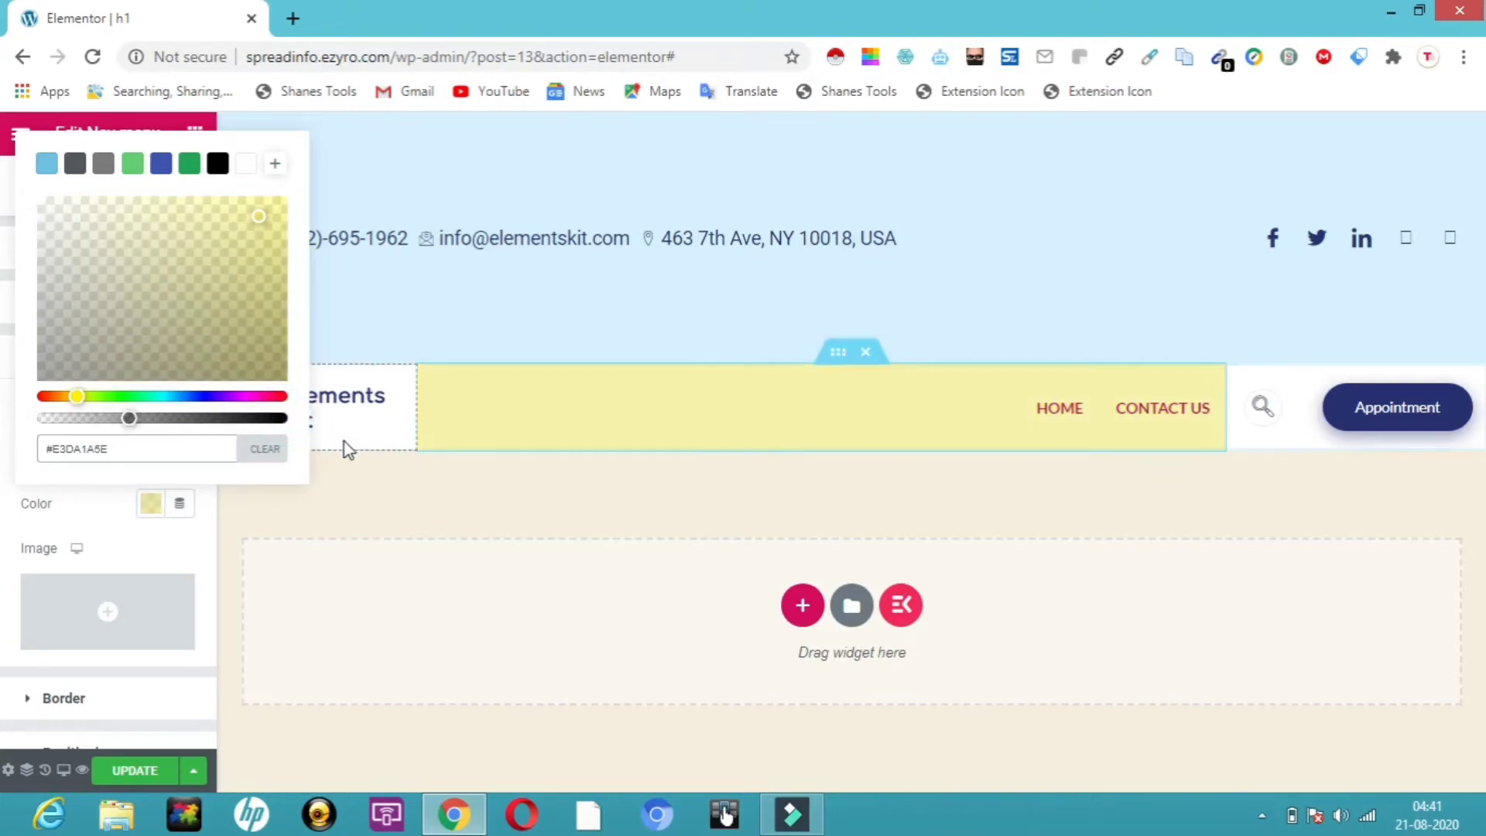
{"action": "left_click", "coordinate": [342, 494]}
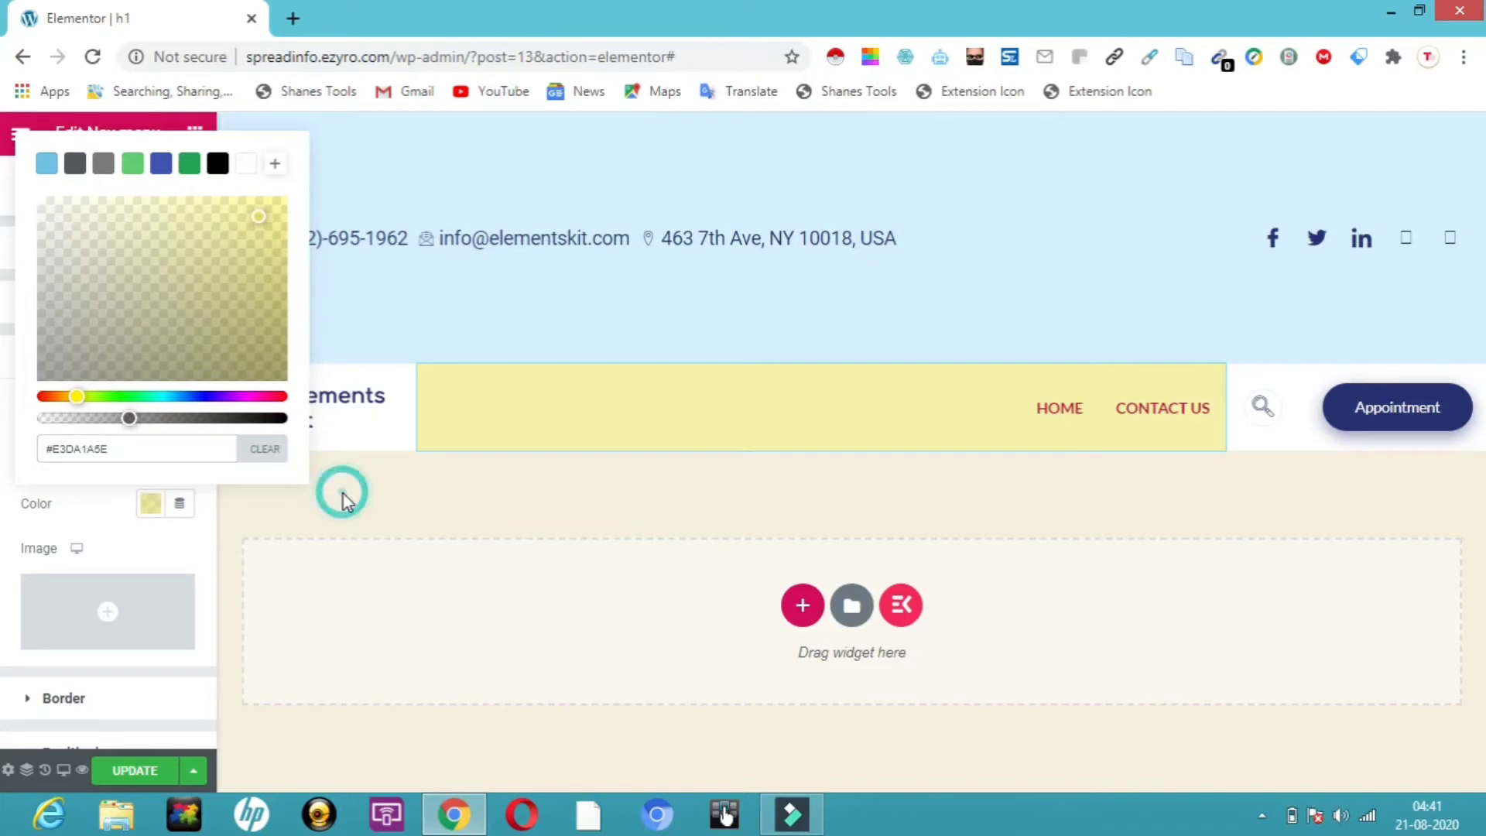
{"action": "left_click", "coordinate": [137, 547]}
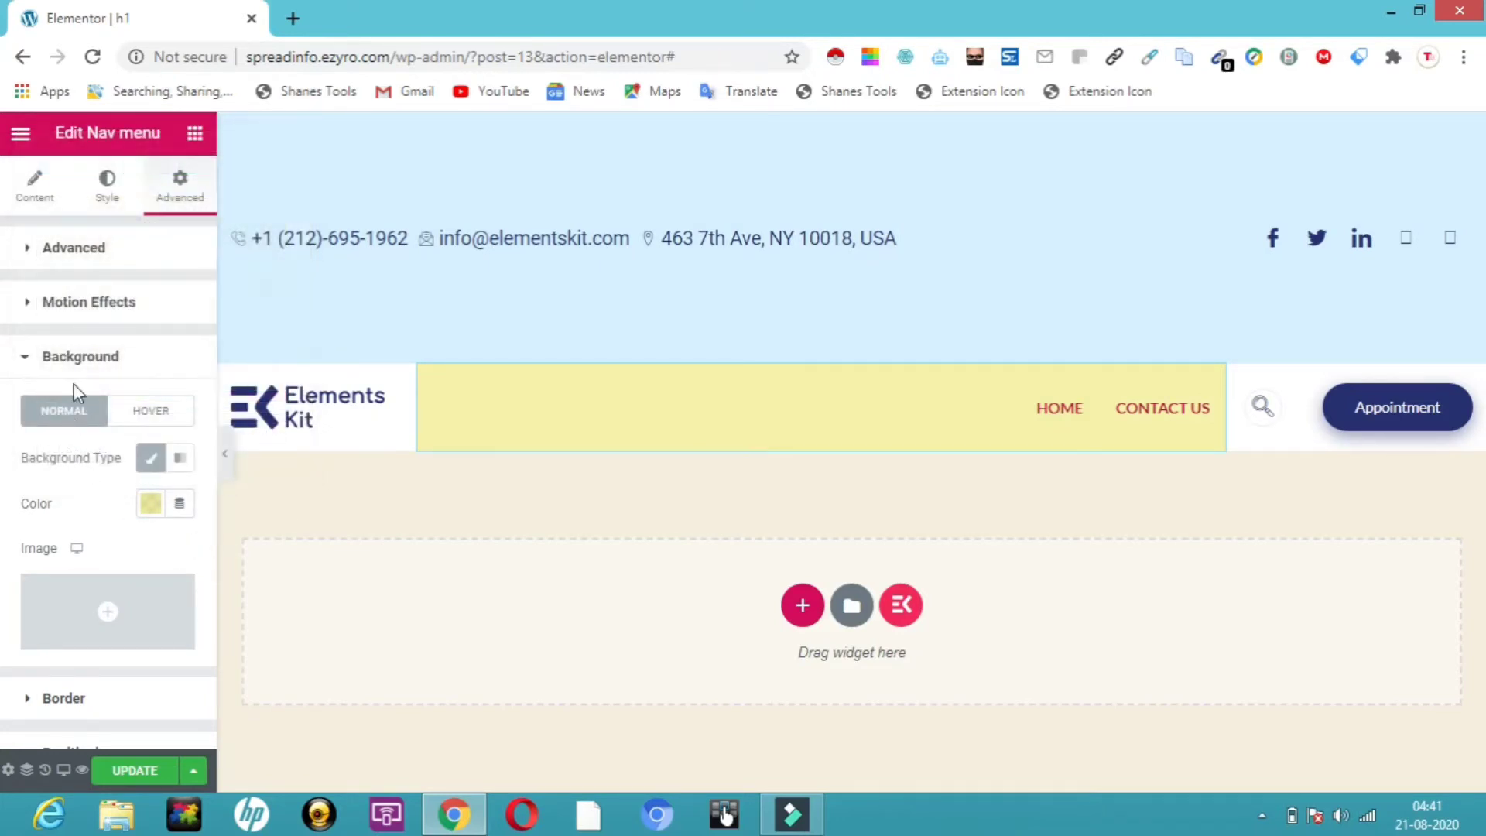
Give the nav menu a Fade In entrance animation, then select the header logo image
{"action": "left_click", "coordinate": [109, 308]}
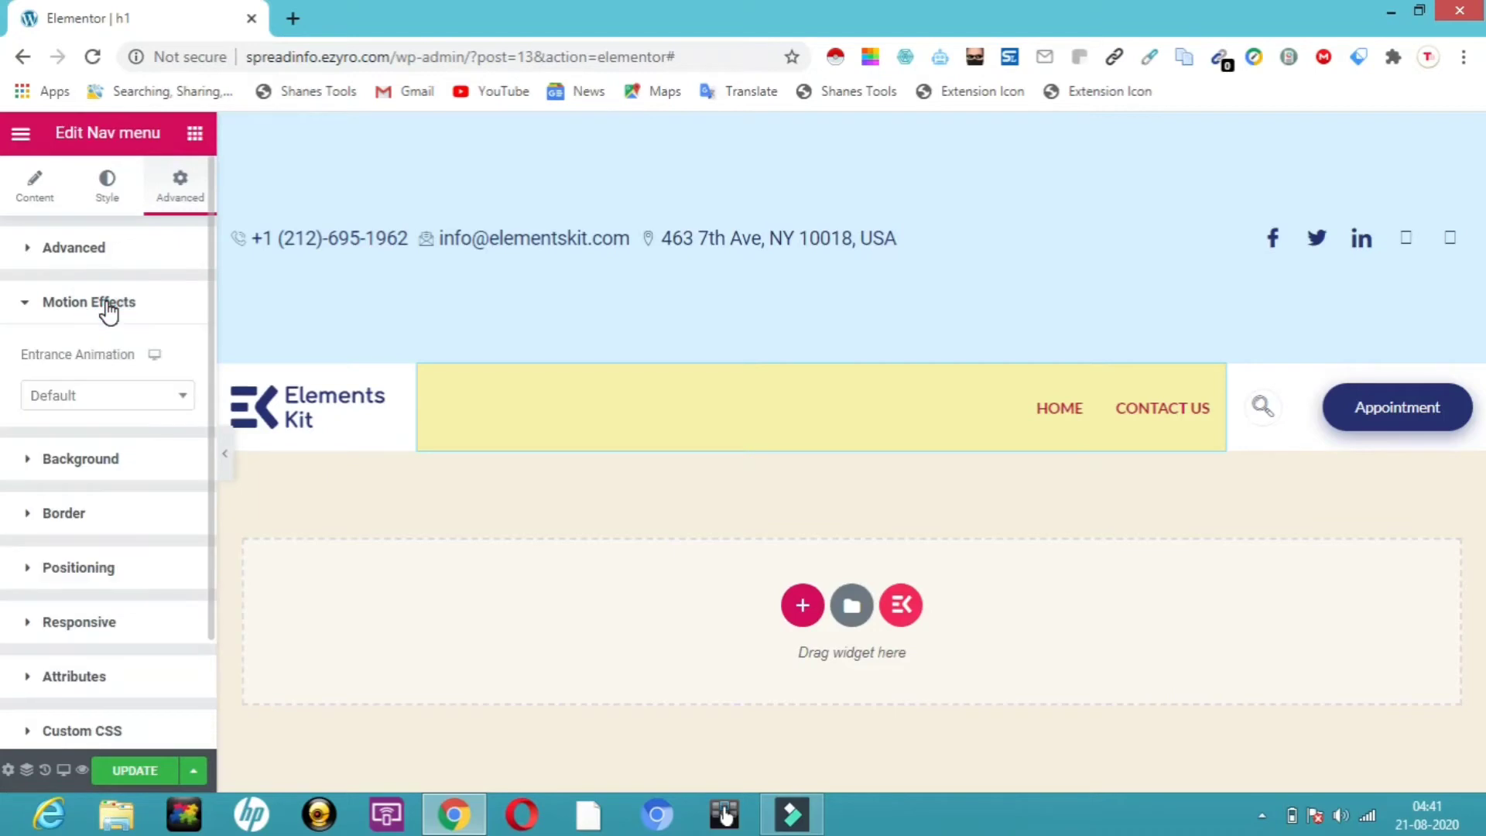
{"action": "left_click", "coordinate": [183, 396]}
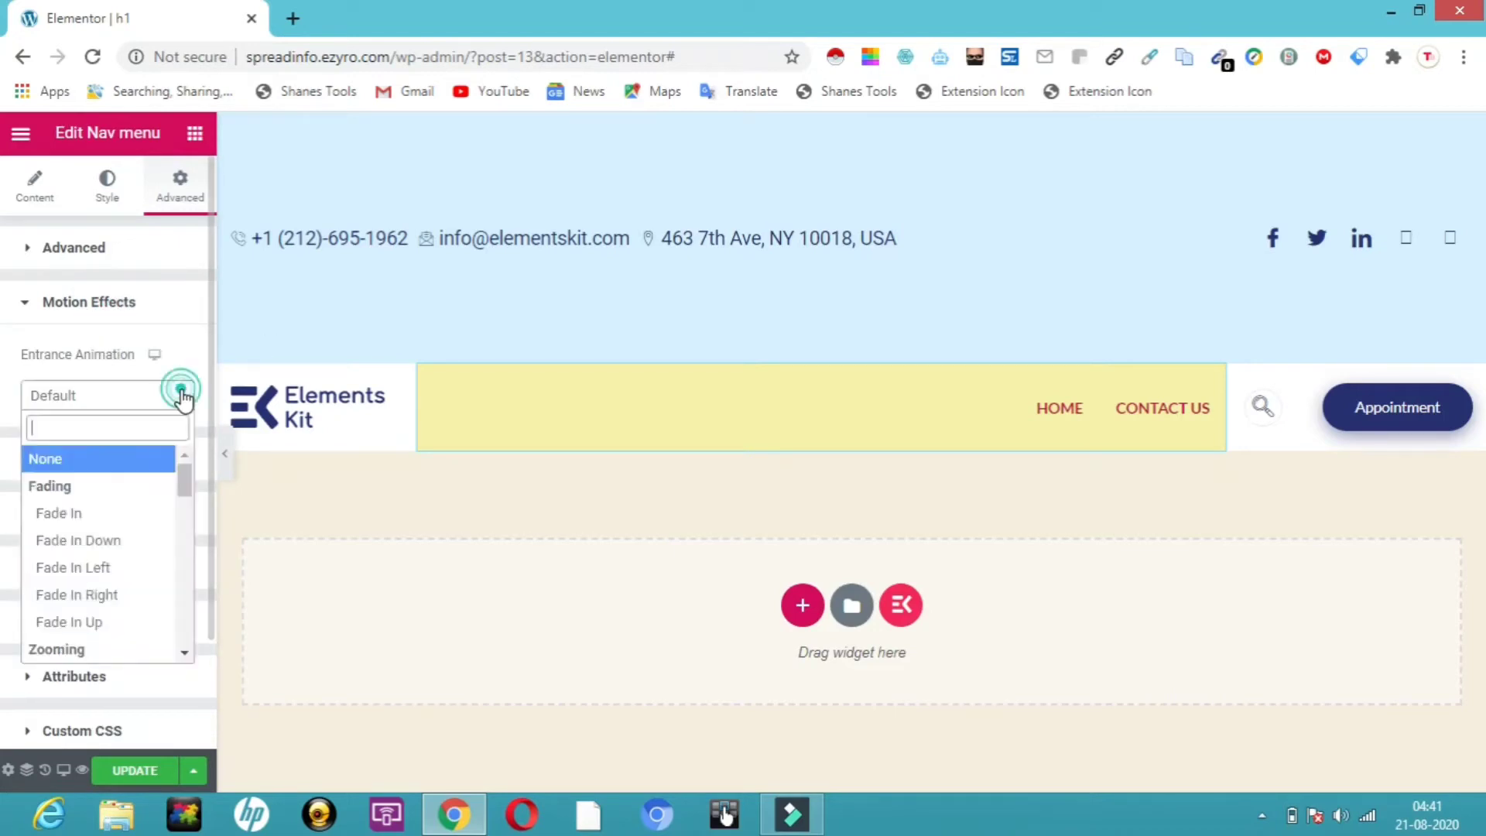
{"action": "left_click", "coordinate": [75, 514]}
{"action": "left_click", "coordinate": [314, 500]}
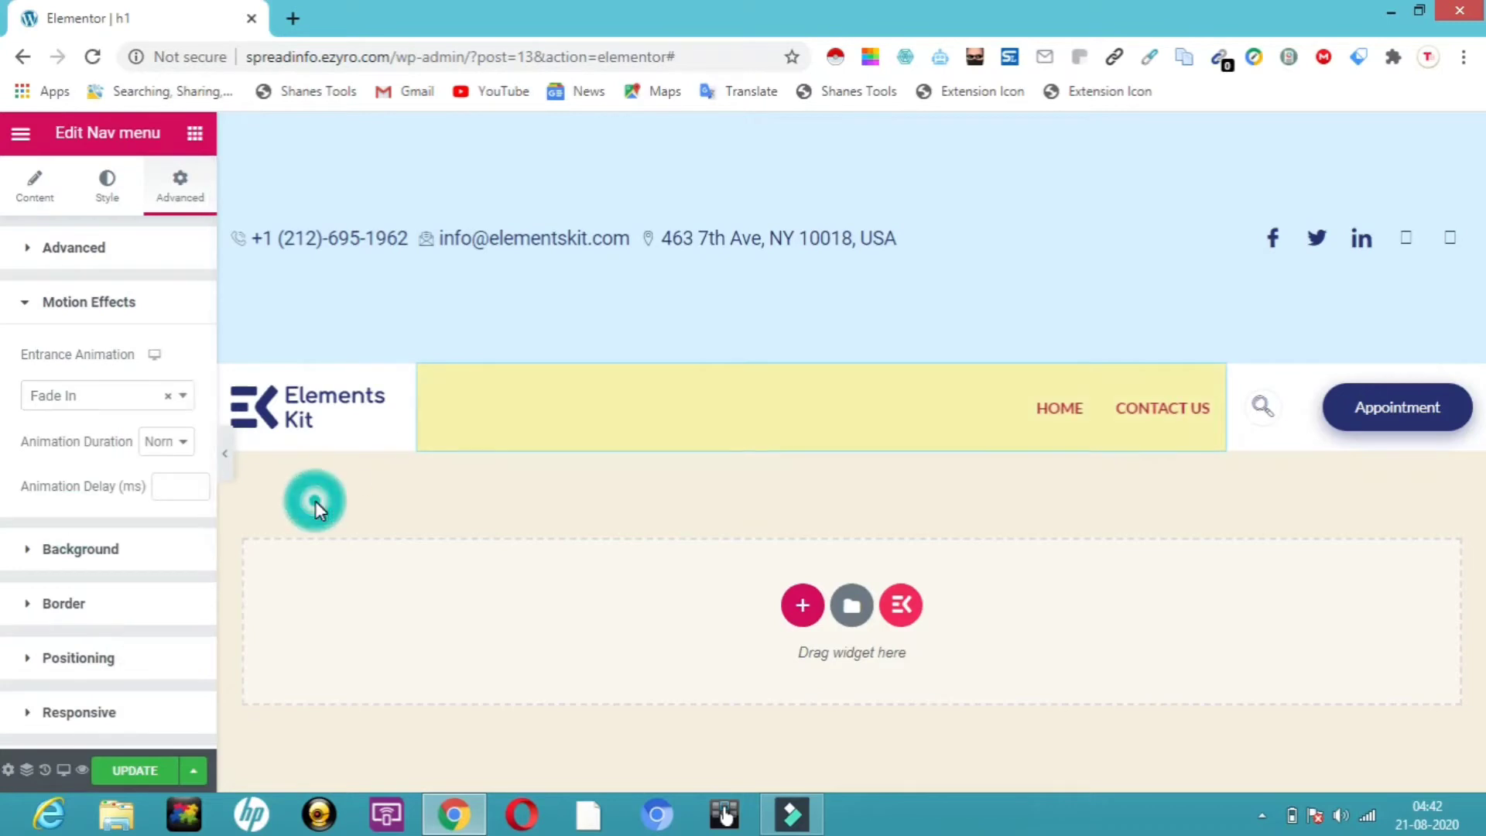
{"action": "left_click", "coordinate": [306, 415]}
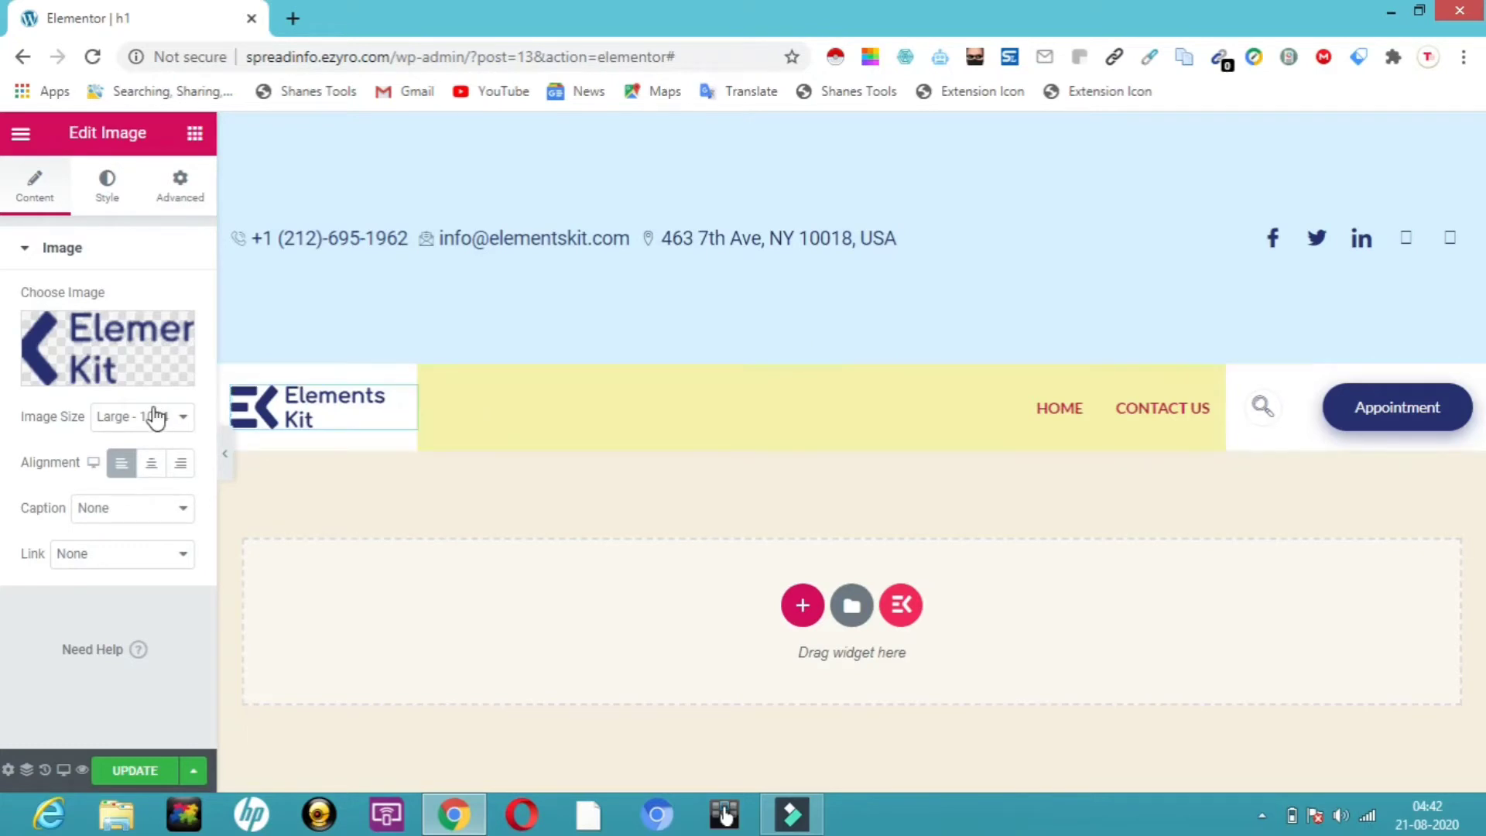
{"action": "mouse_move", "coordinate": [106, 375]}
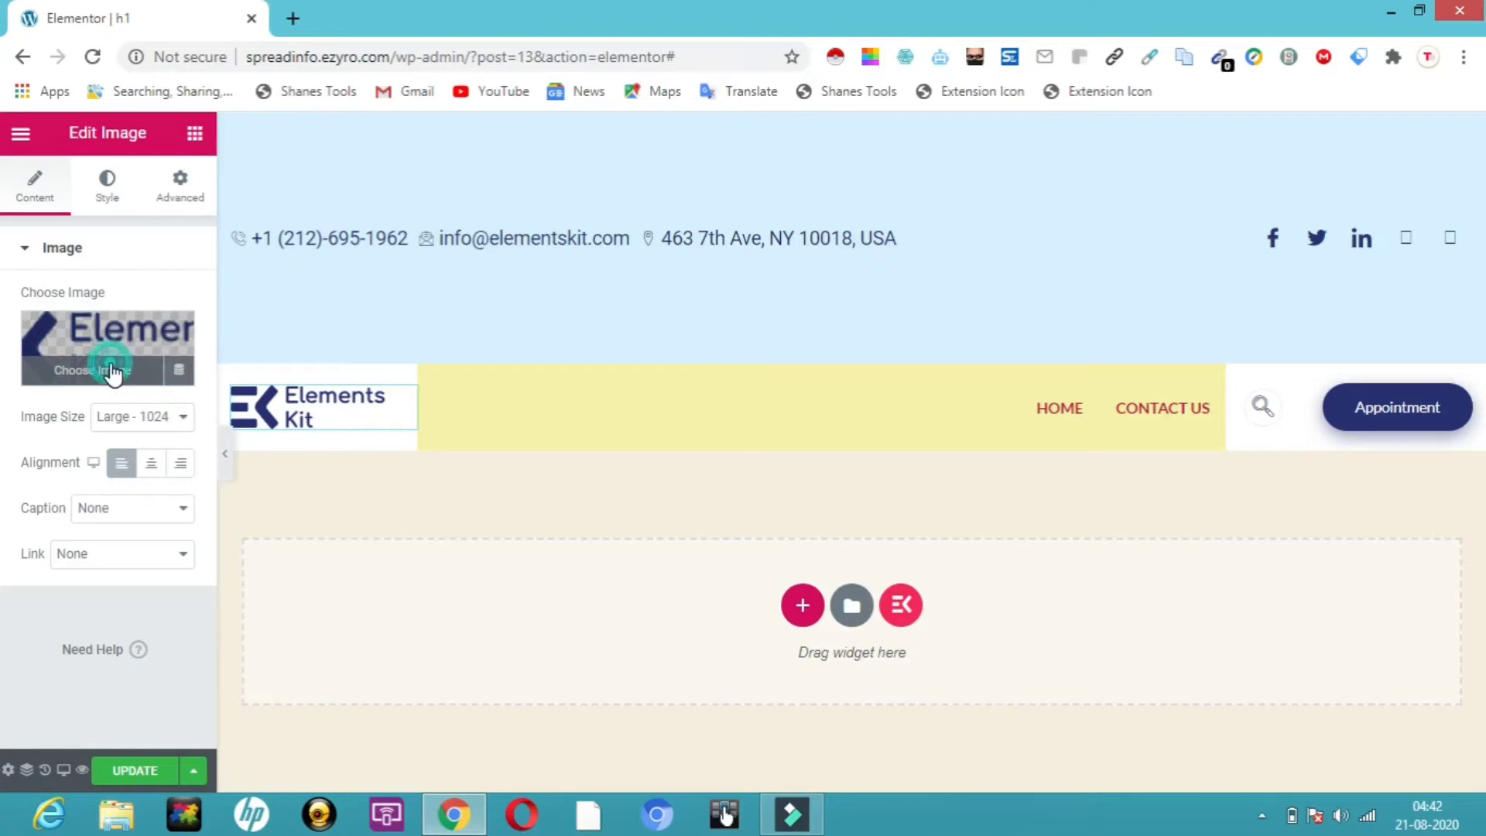
{"action": "left_click", "coordinate": [111, 371]}
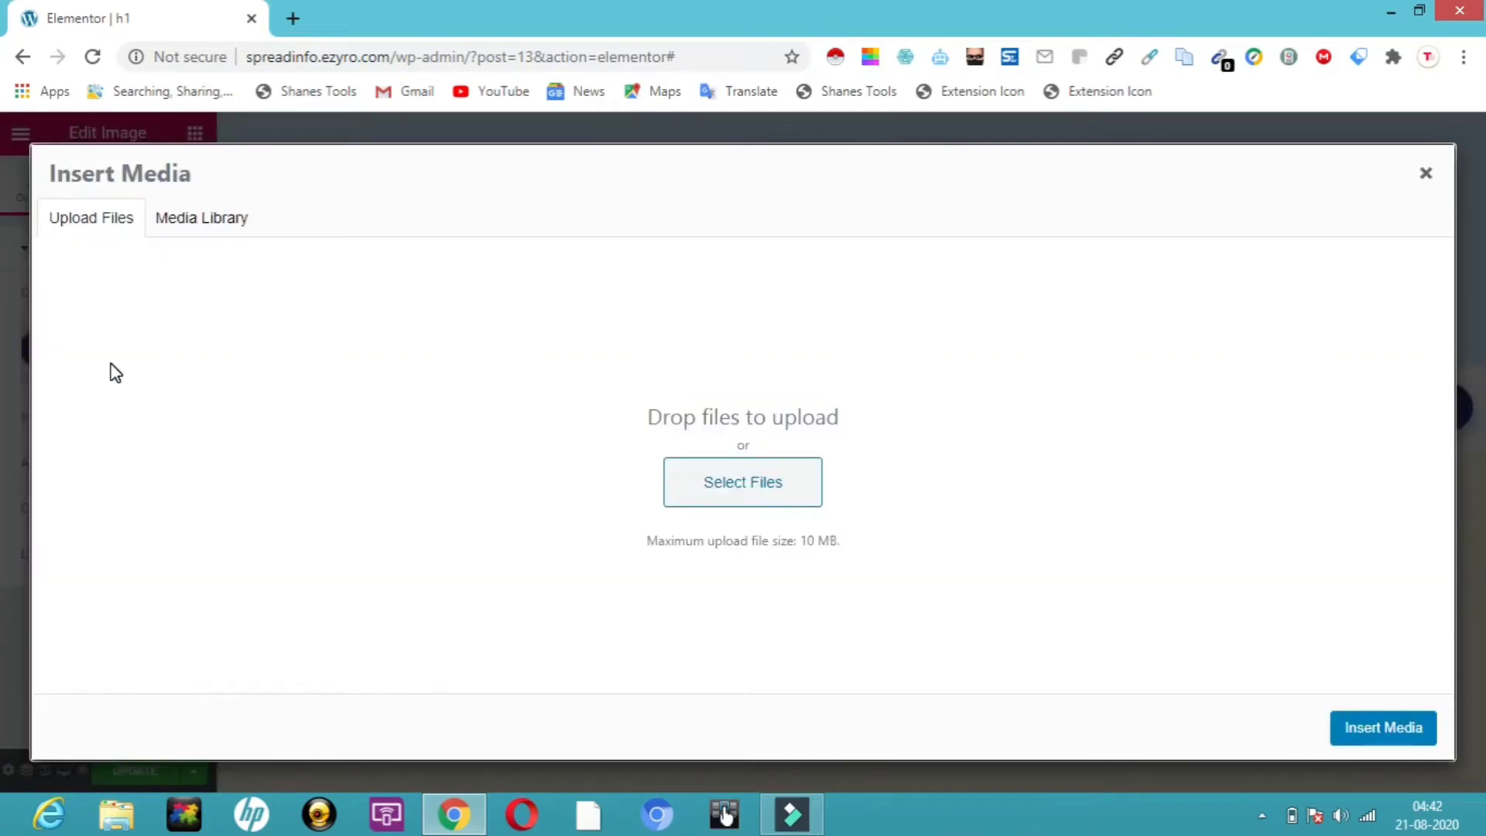
{"action": "left_click", "coordinate": [741, 505]}
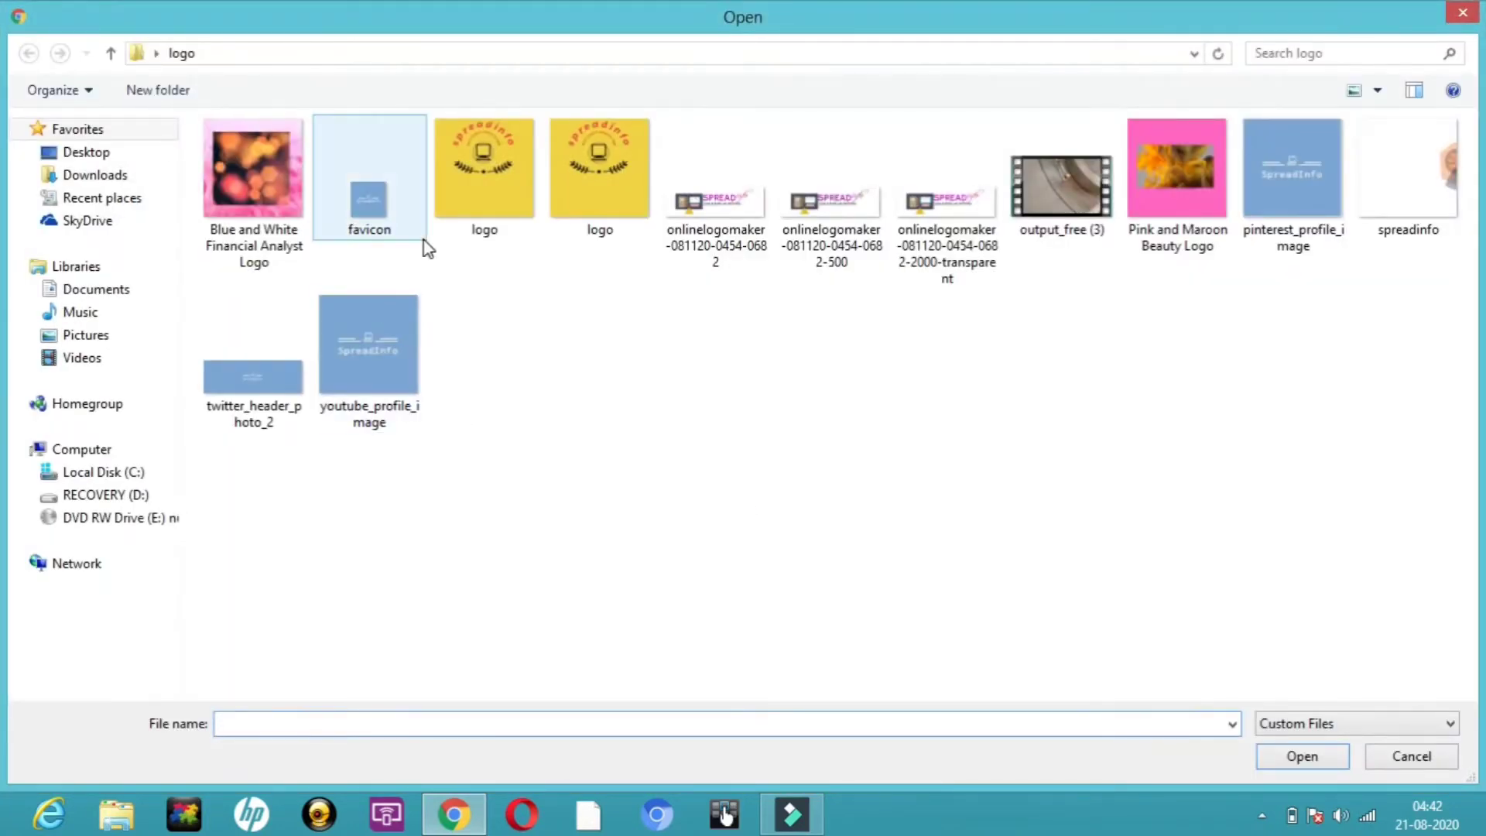
{"action": "left_click", "coordinate": [725, 224]}
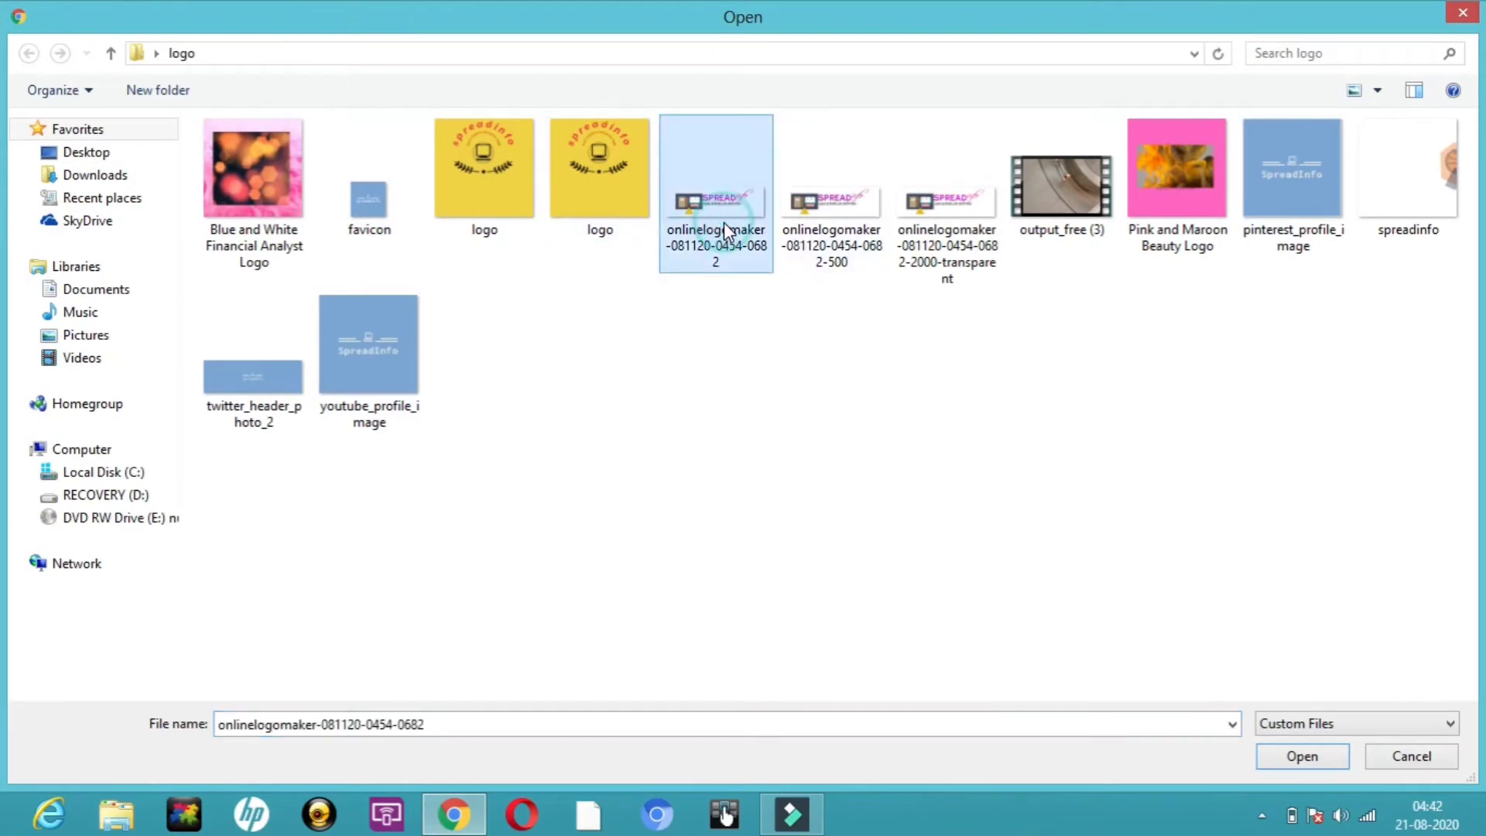
{"action": "left_click", "coordinate": [1313, 765]}
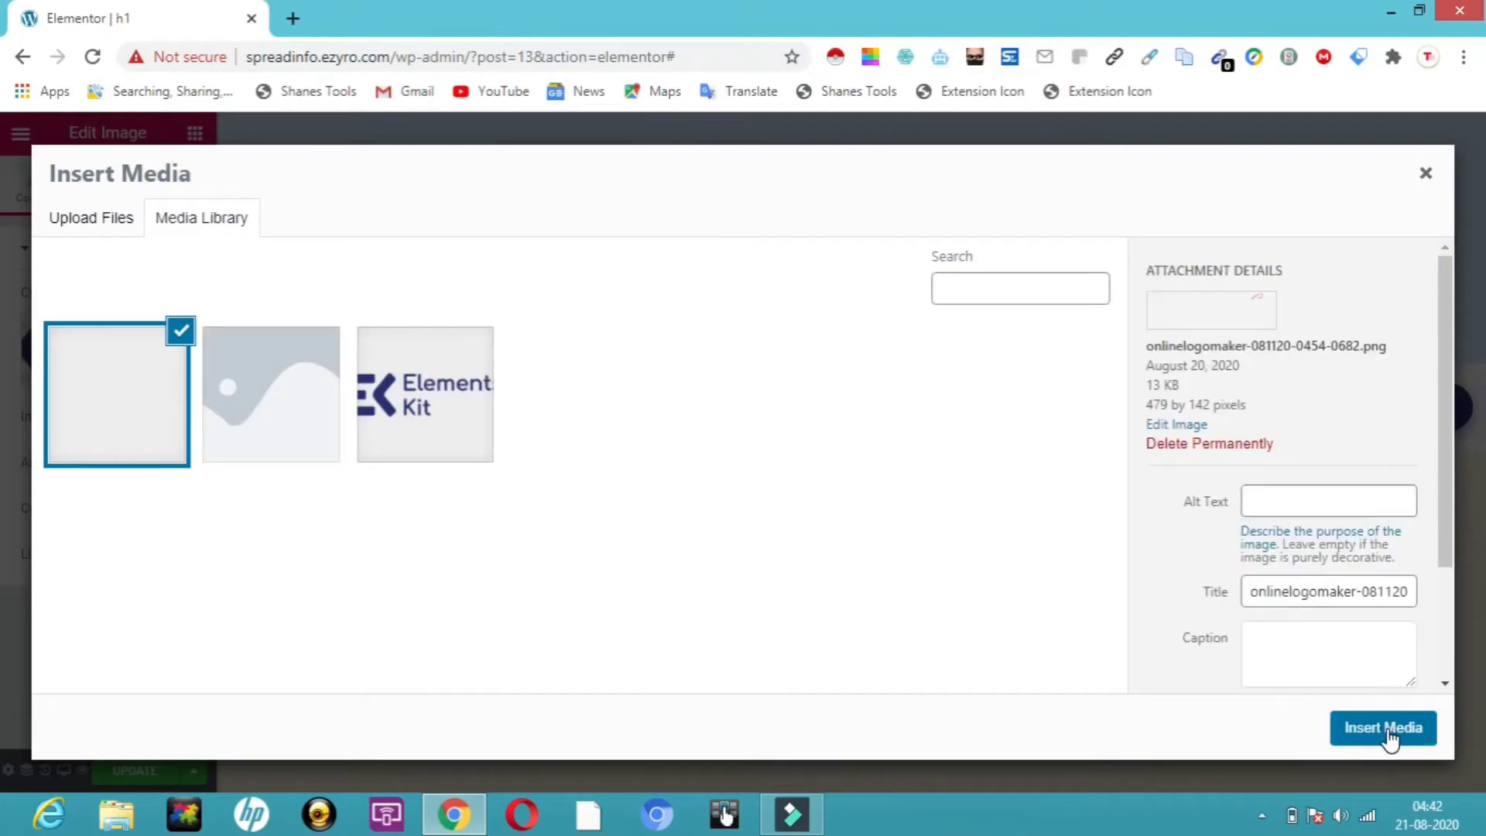
{"action": "left_click", "coordinate": [1388, 737]}
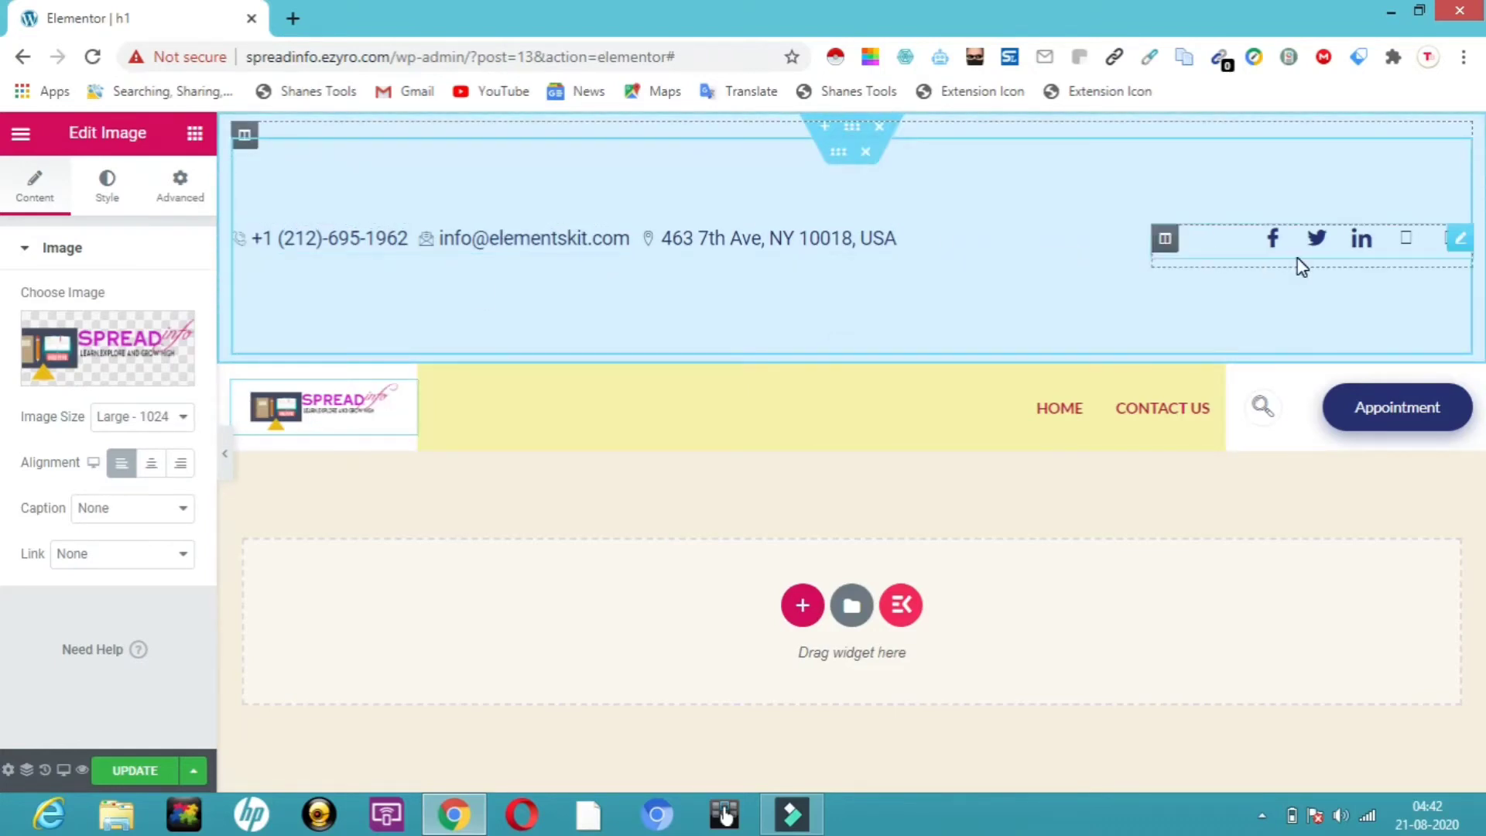
Keep the social links in Icon style and delete the Dribble item
{"action": "left_click", "coordinate": [1459, 244]}
{"action": "left_click", "coordinate": [1460, 245]}
{"action": "left_click", "coordinate": [1460, 245]}
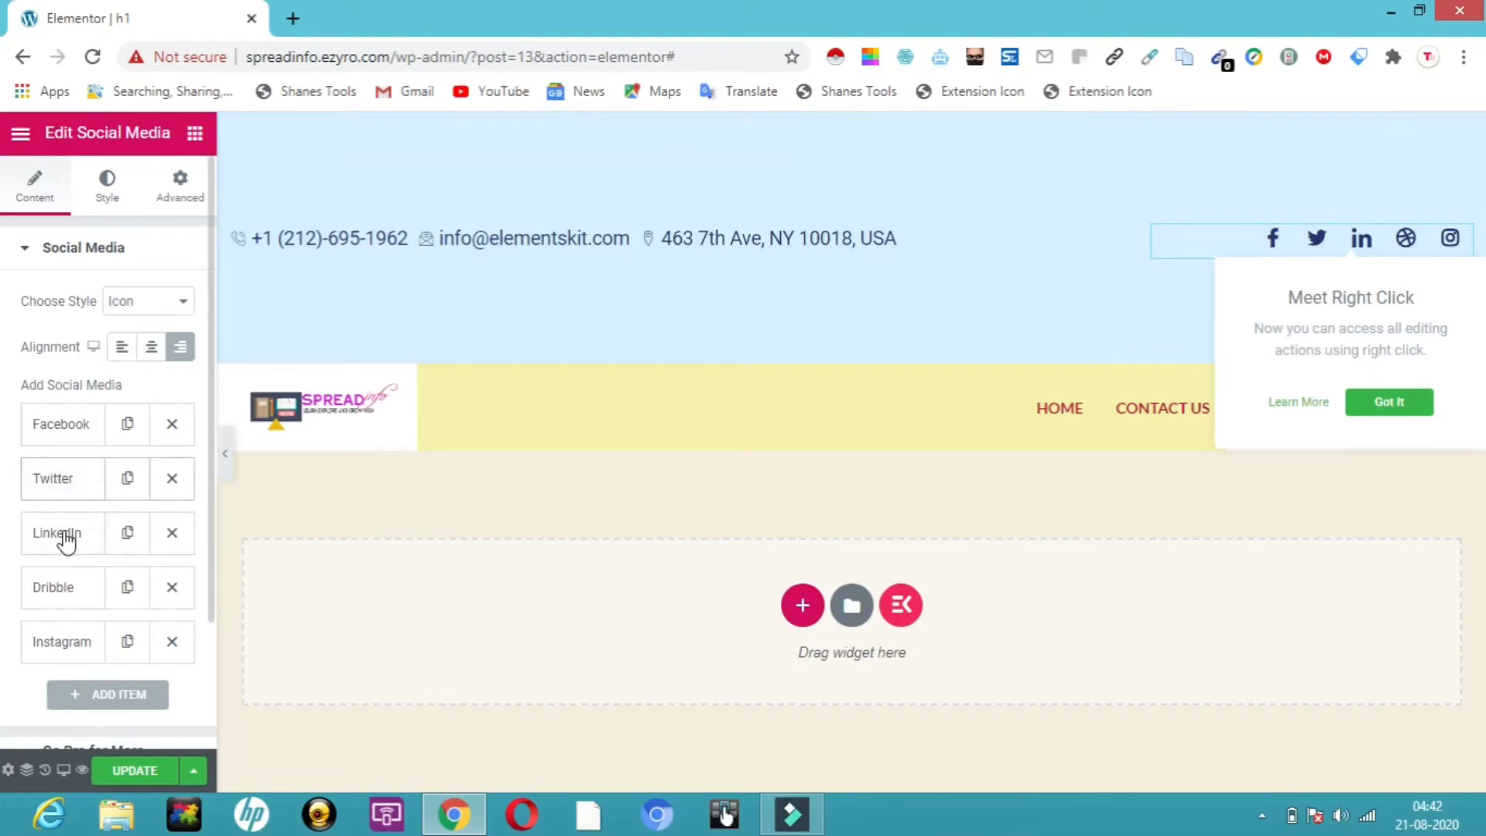
{"action": "left_click", "coordinate": [181, 302]}
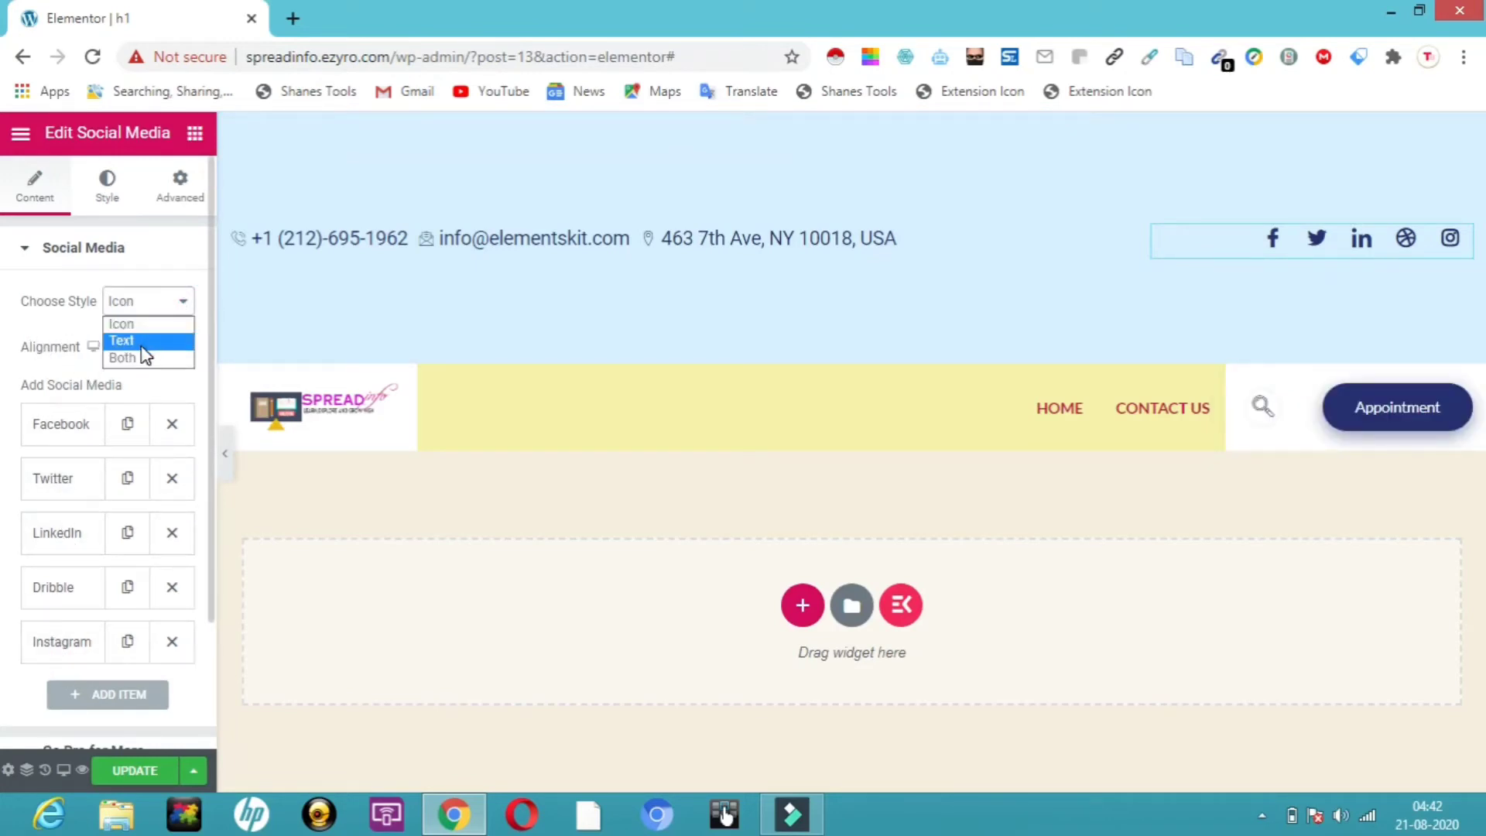
{"action": "left_click", "coordinate": [133, 356]}
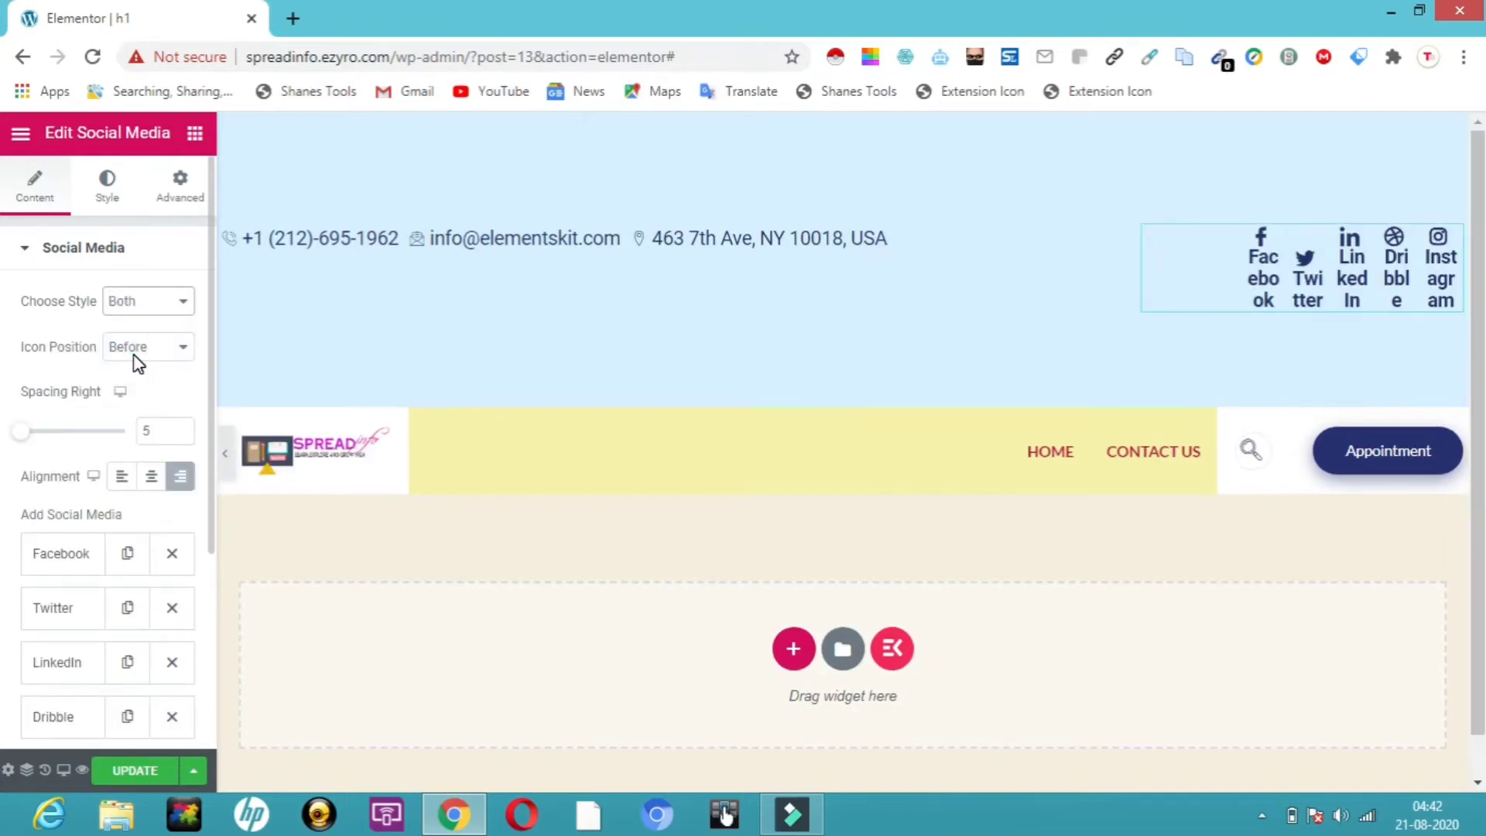
{"action": "left_click", "coordinate": [186, 301]}
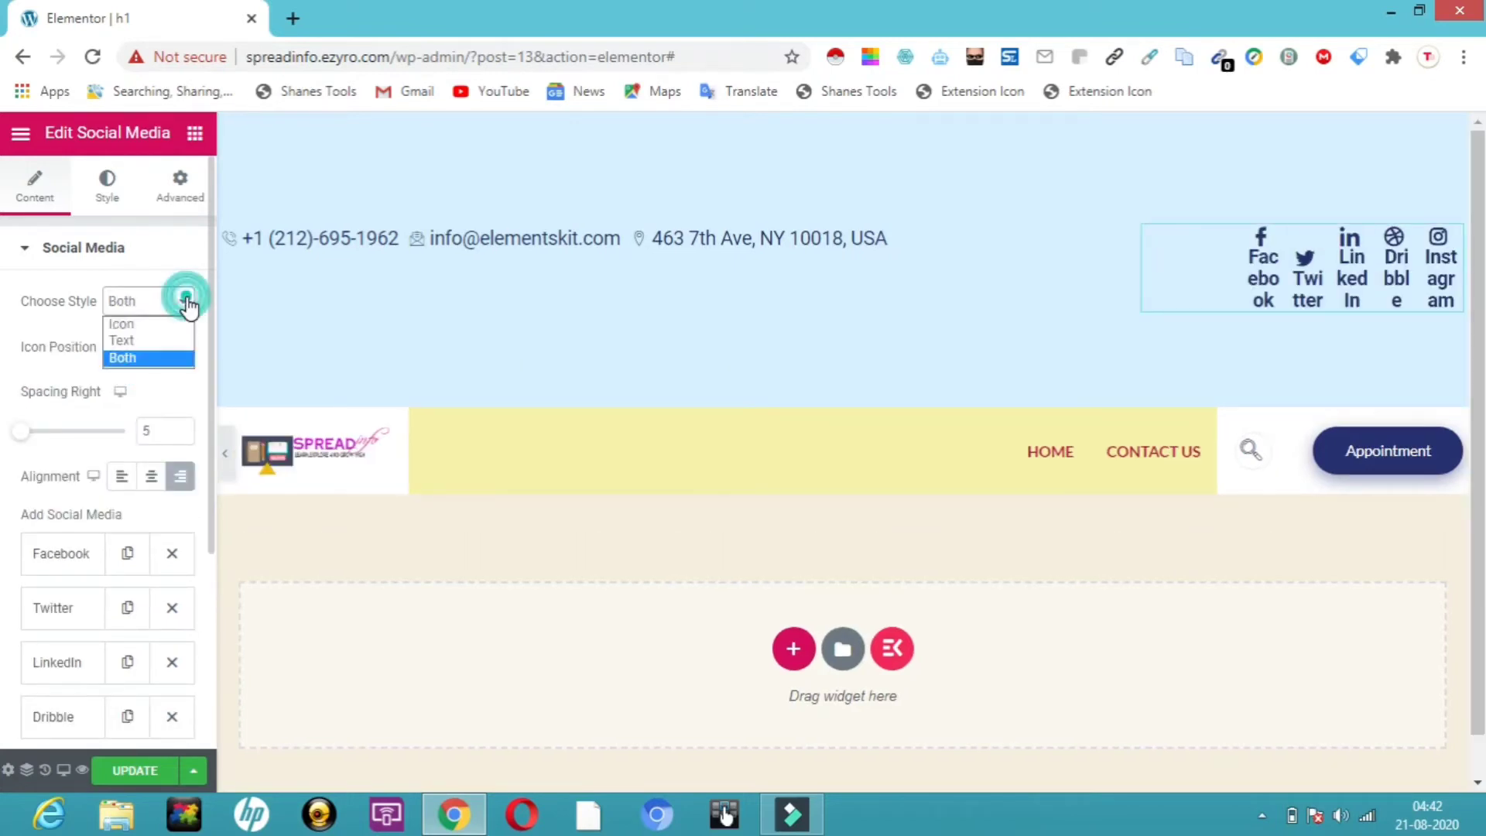
{"action": "left_click", "coordinate": [162, 324]}
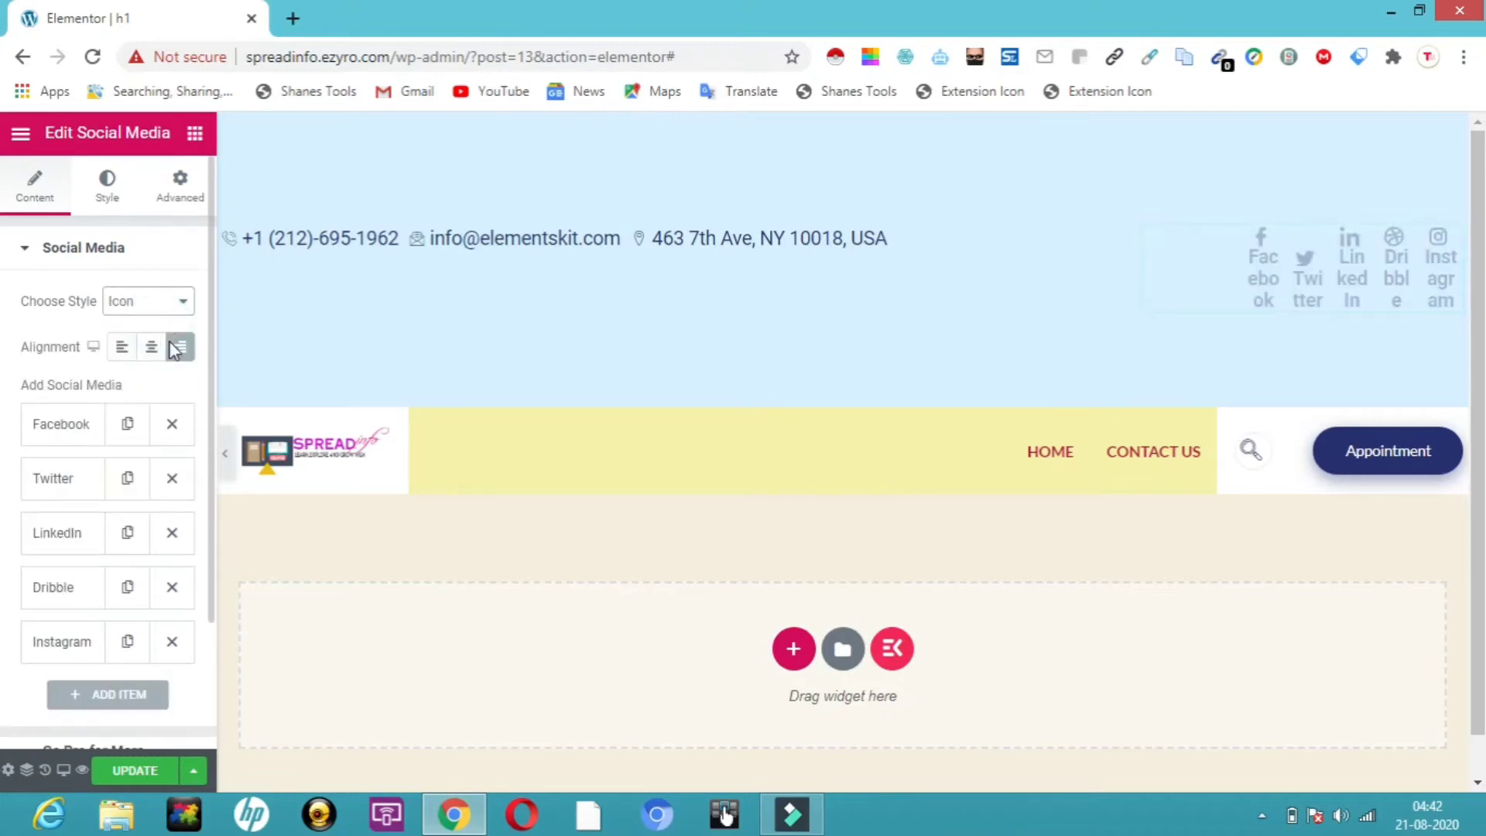
{"action": "scroll", "coordinate": [208, 551], "scroll_direction": "down", "scroll_amount": 2}
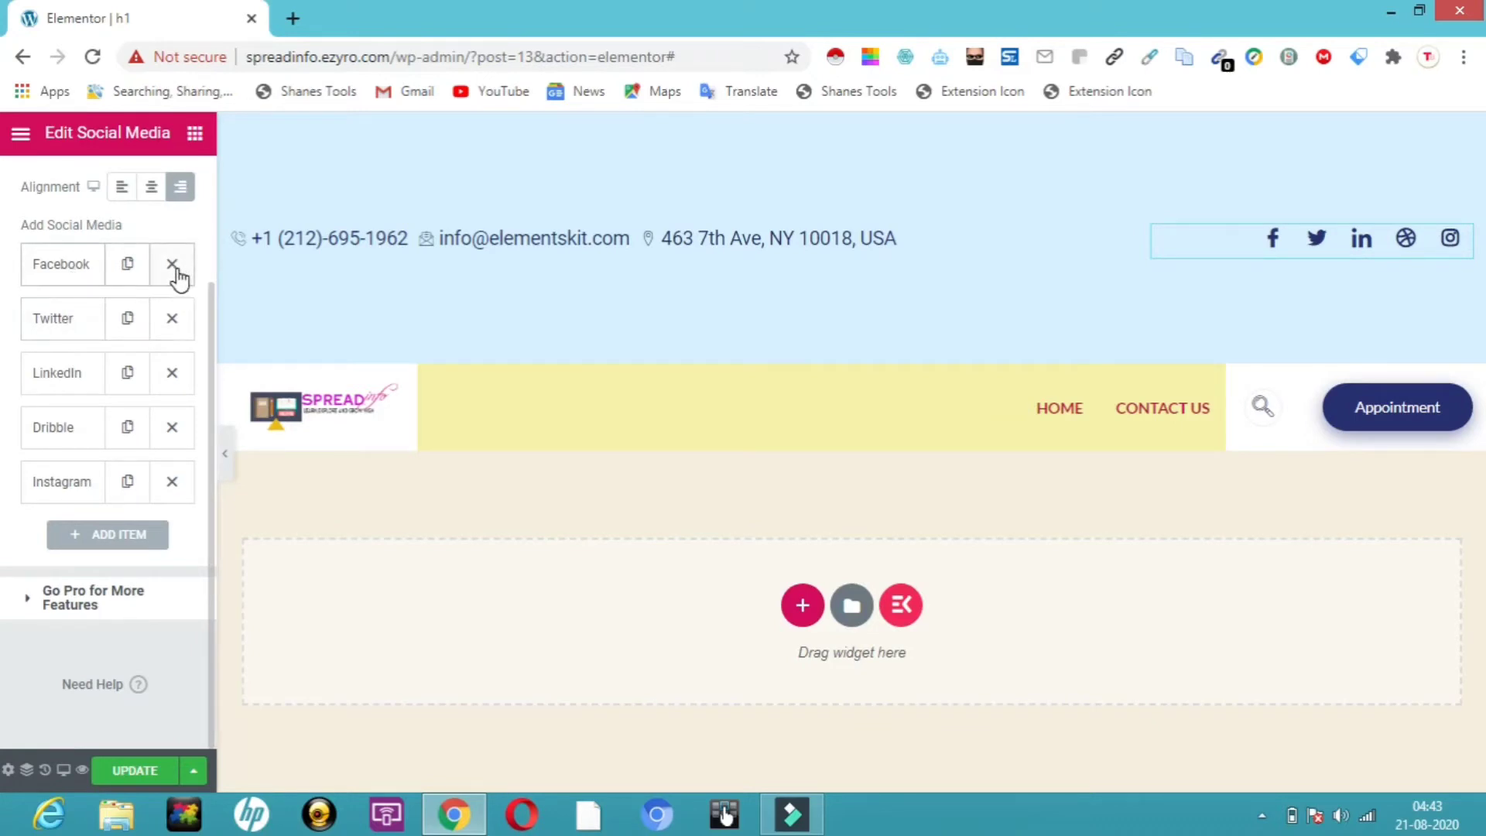
{"action": "left_click", "coordinate": [173, 428]}
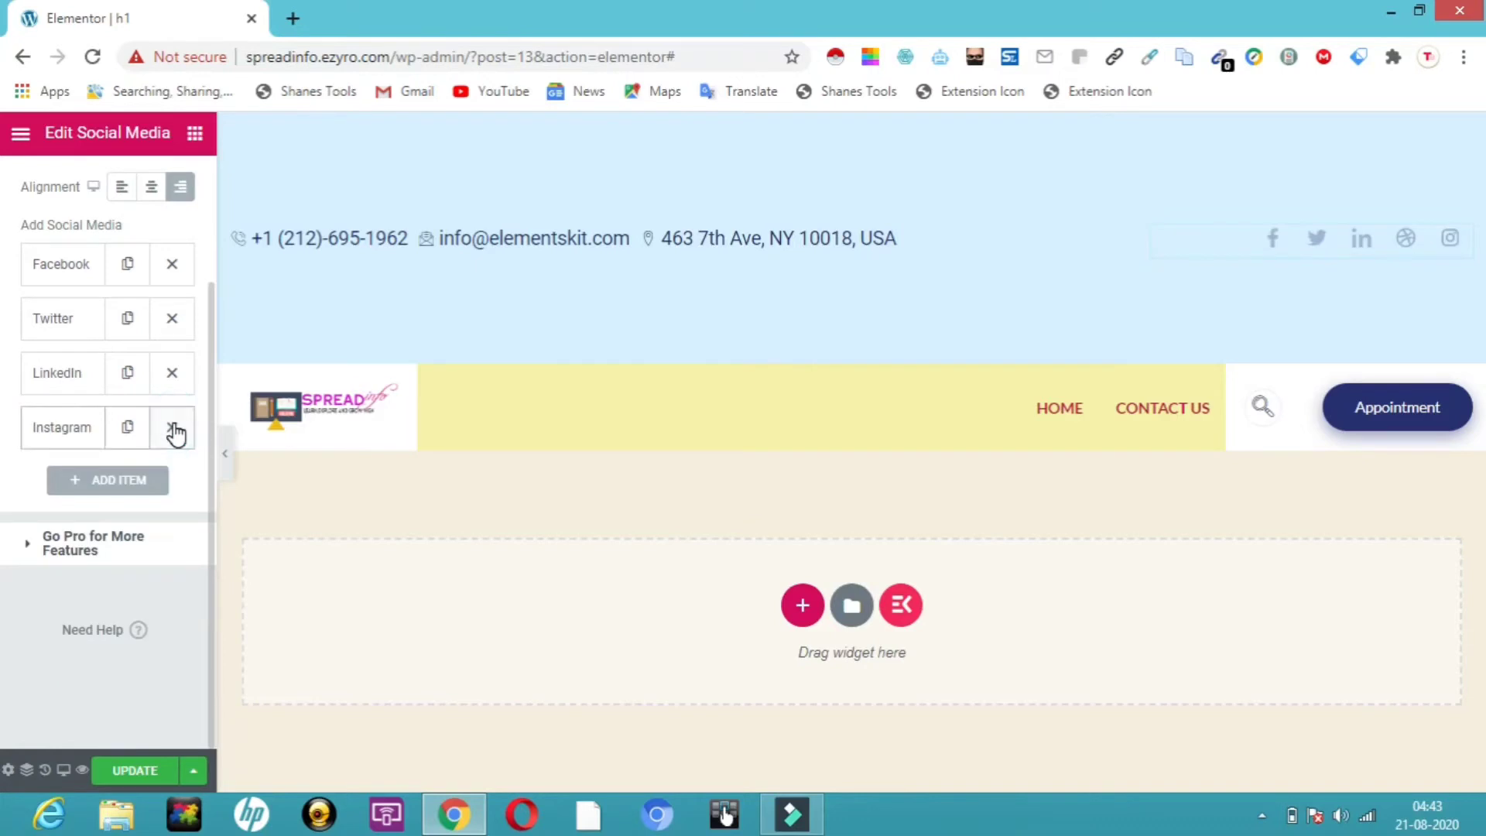
Add a new social link item and relabel it for WhatsApp
{"action": "left_click", "coordinate": [115, 483]}
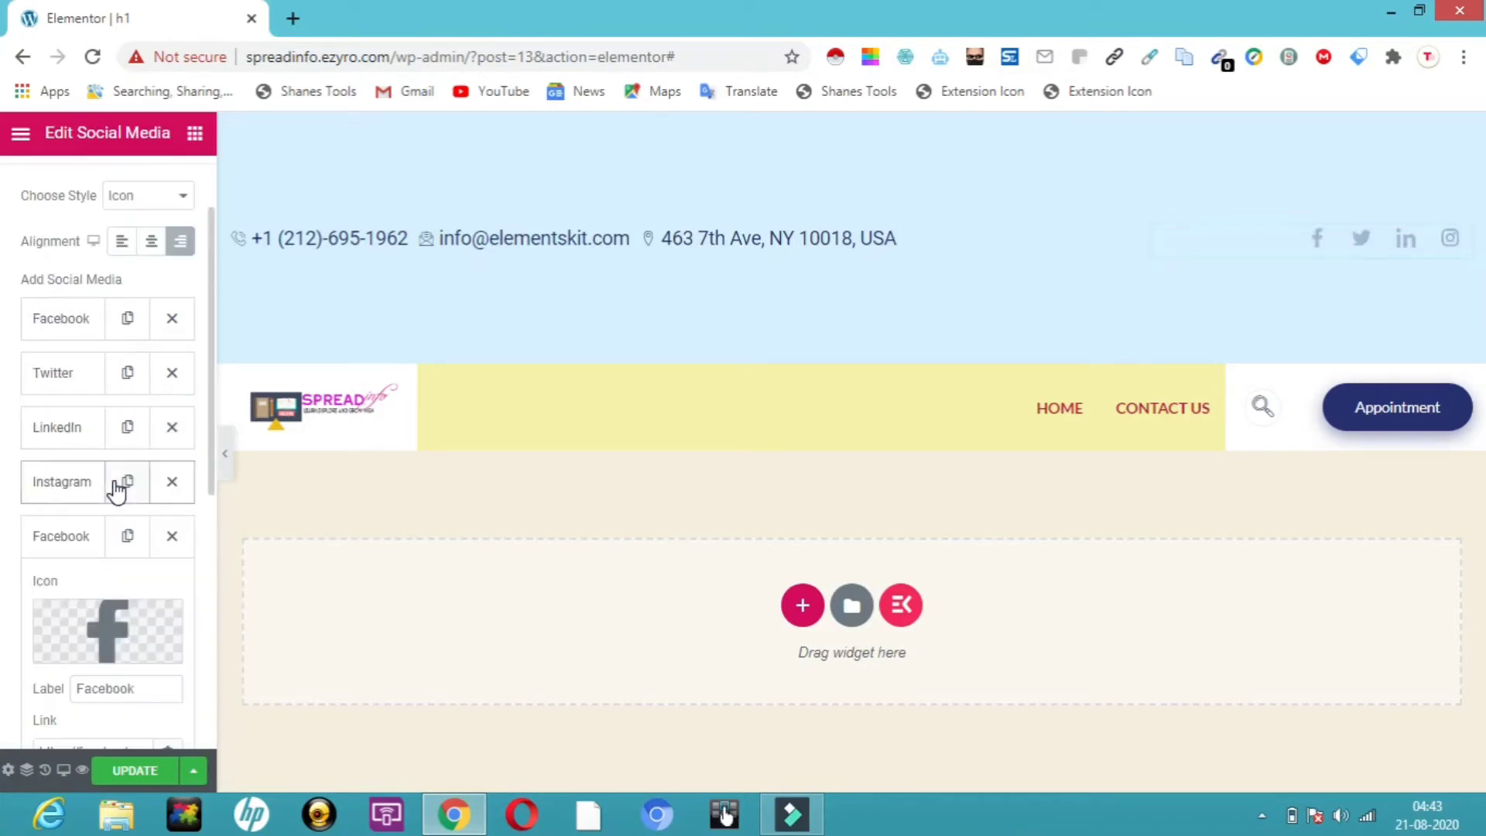
{"action": "mouse_move", "coordinate": [97, 627]}
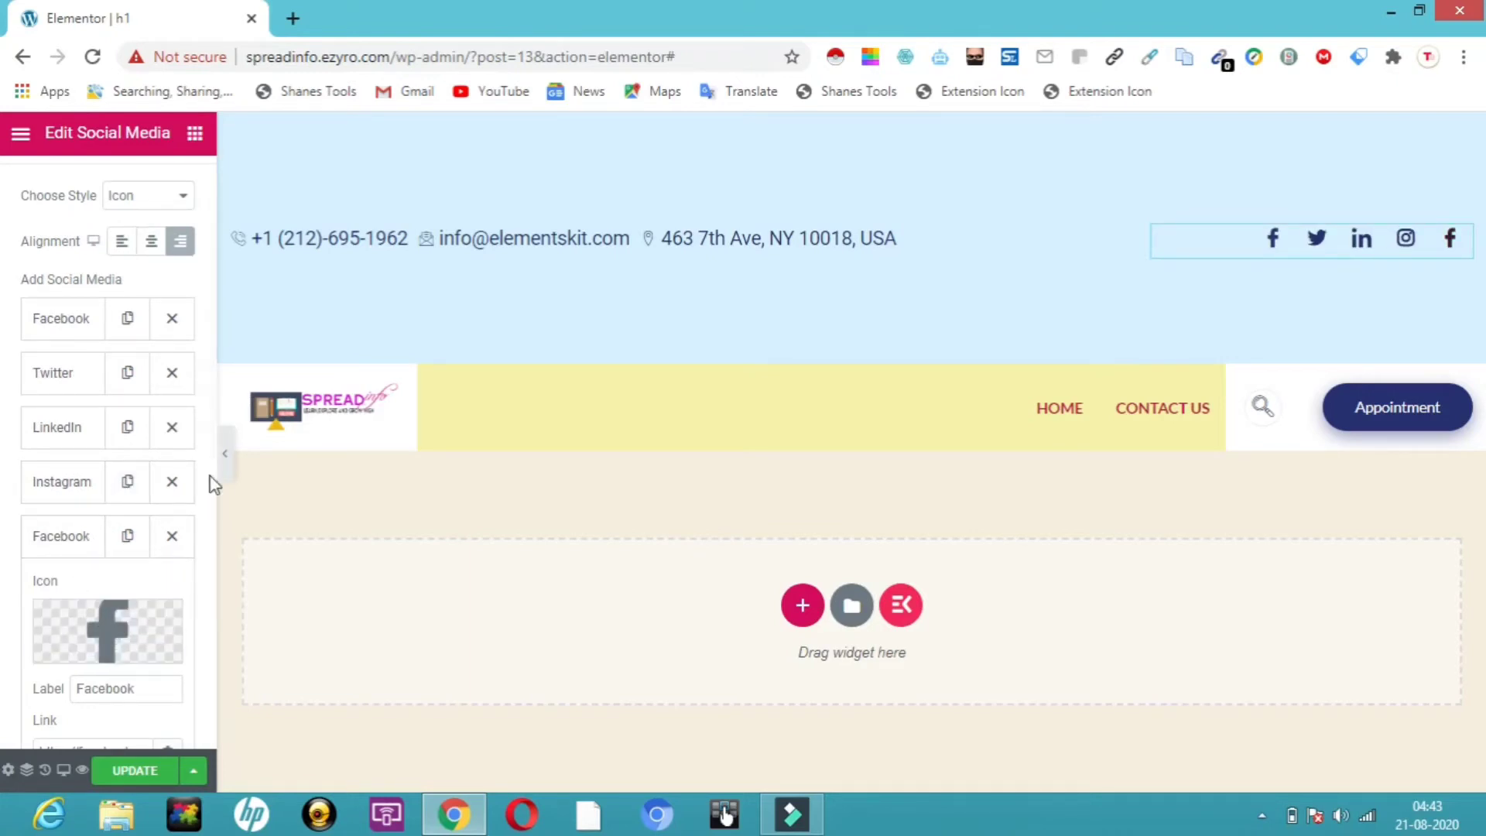
{"action": "left_click_drag", "start_coordinate": [213, 494], "coordinate": [221, 593]}
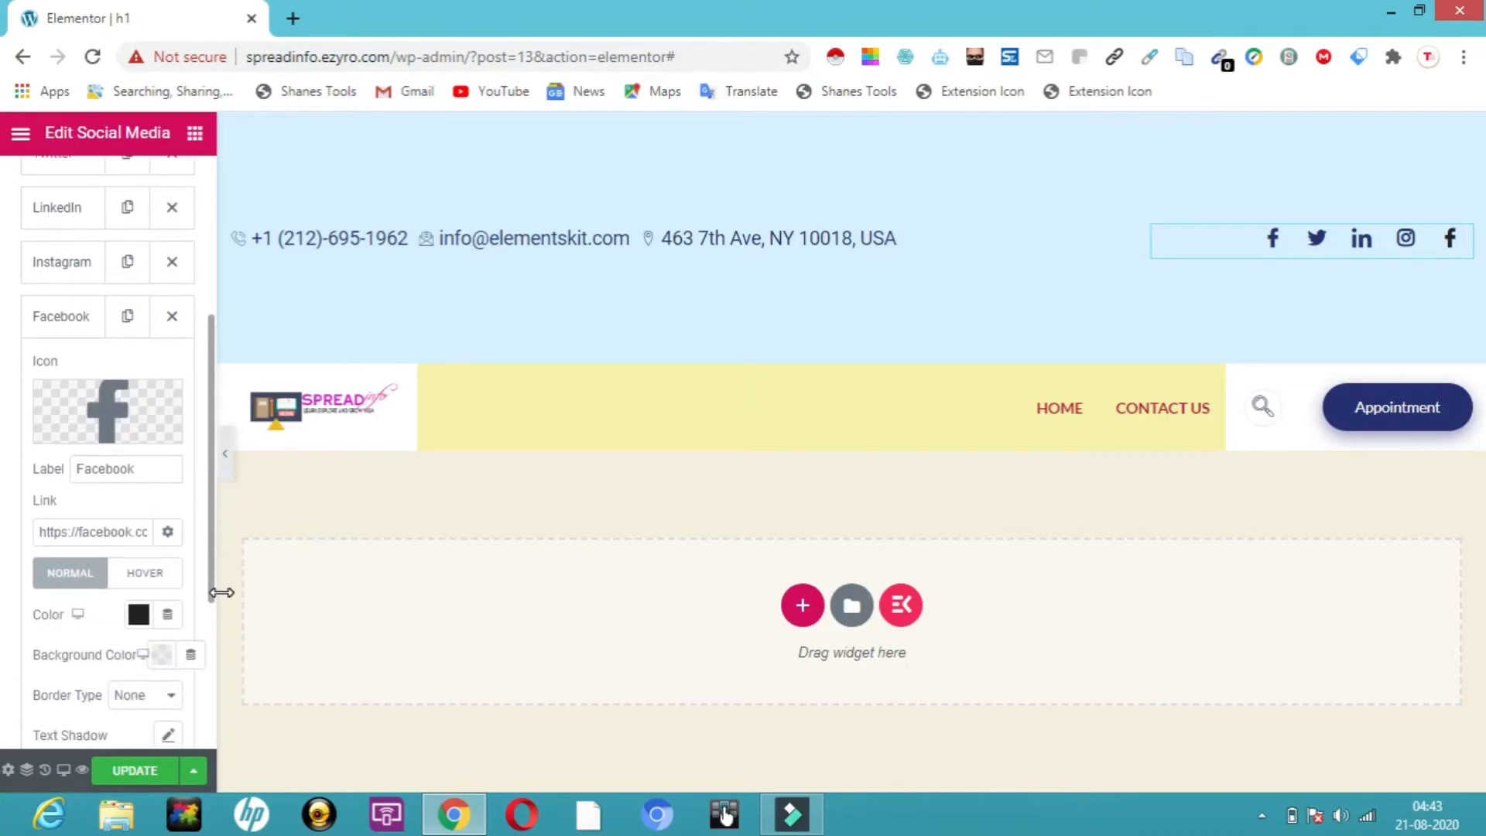
{"action": "left_click", "coordinate": [145, 467]}
{"action": "key", "text": "BackSpace"}
{"action": "key", "text": "BackSpace"}
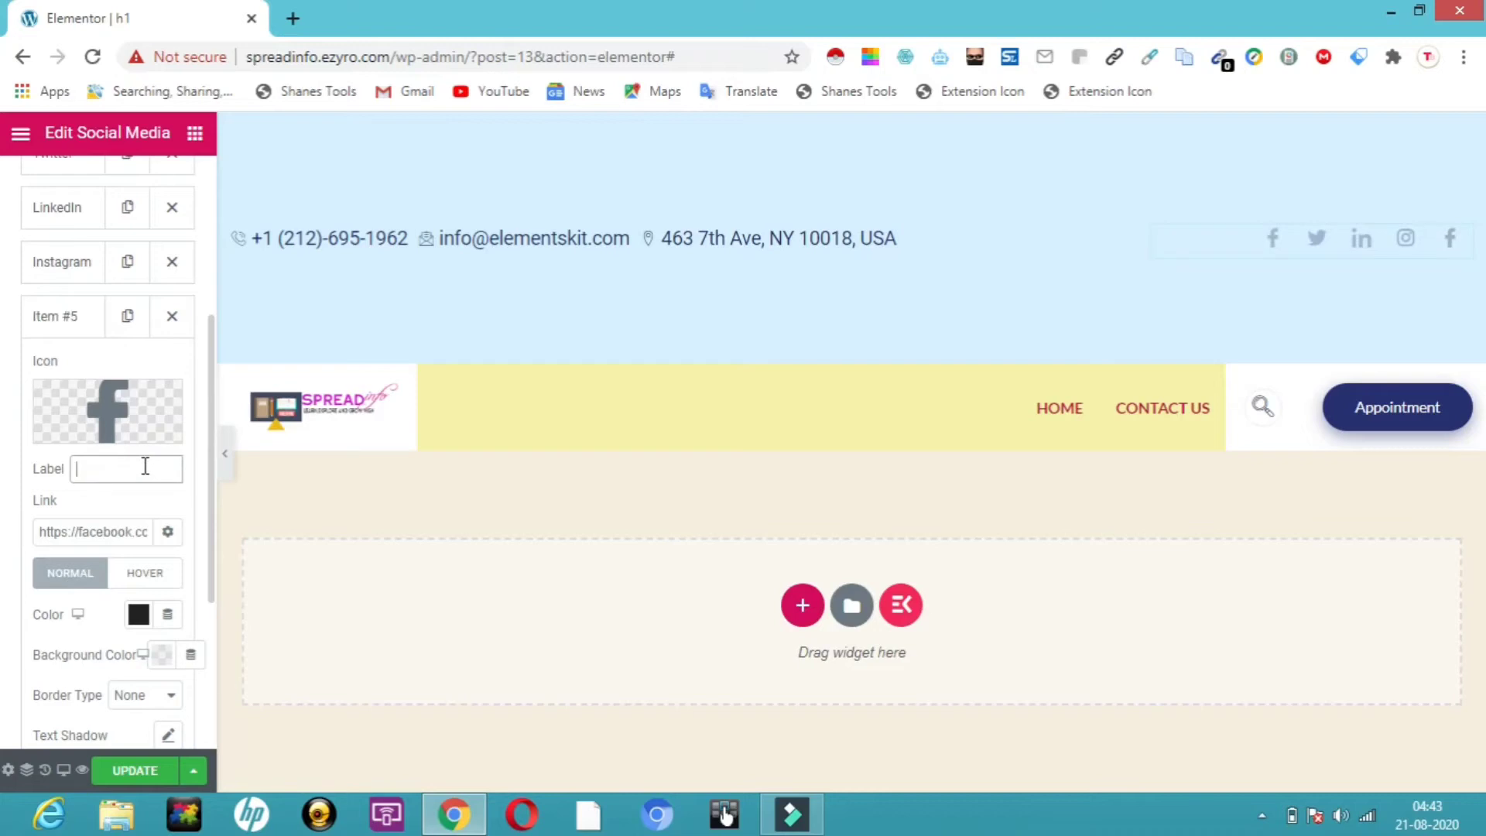
{"action": "type", "text": "wa"}
Assign the WhatsApp icon to the new social link item
{"action": "left_click", "coordinate": [80, 439]}
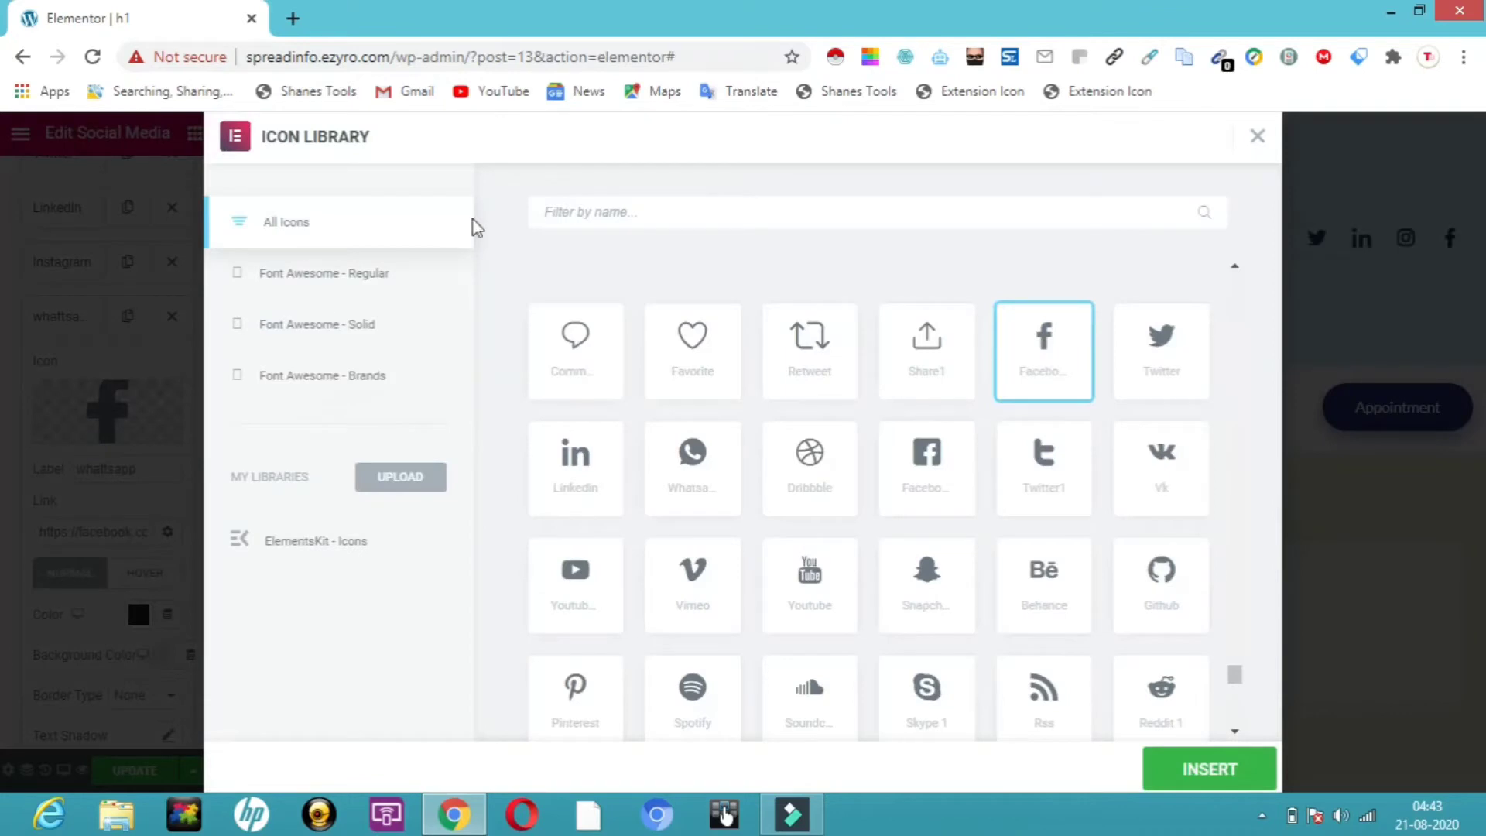
{"action": "left_click", "coordinate": [596, 225]}
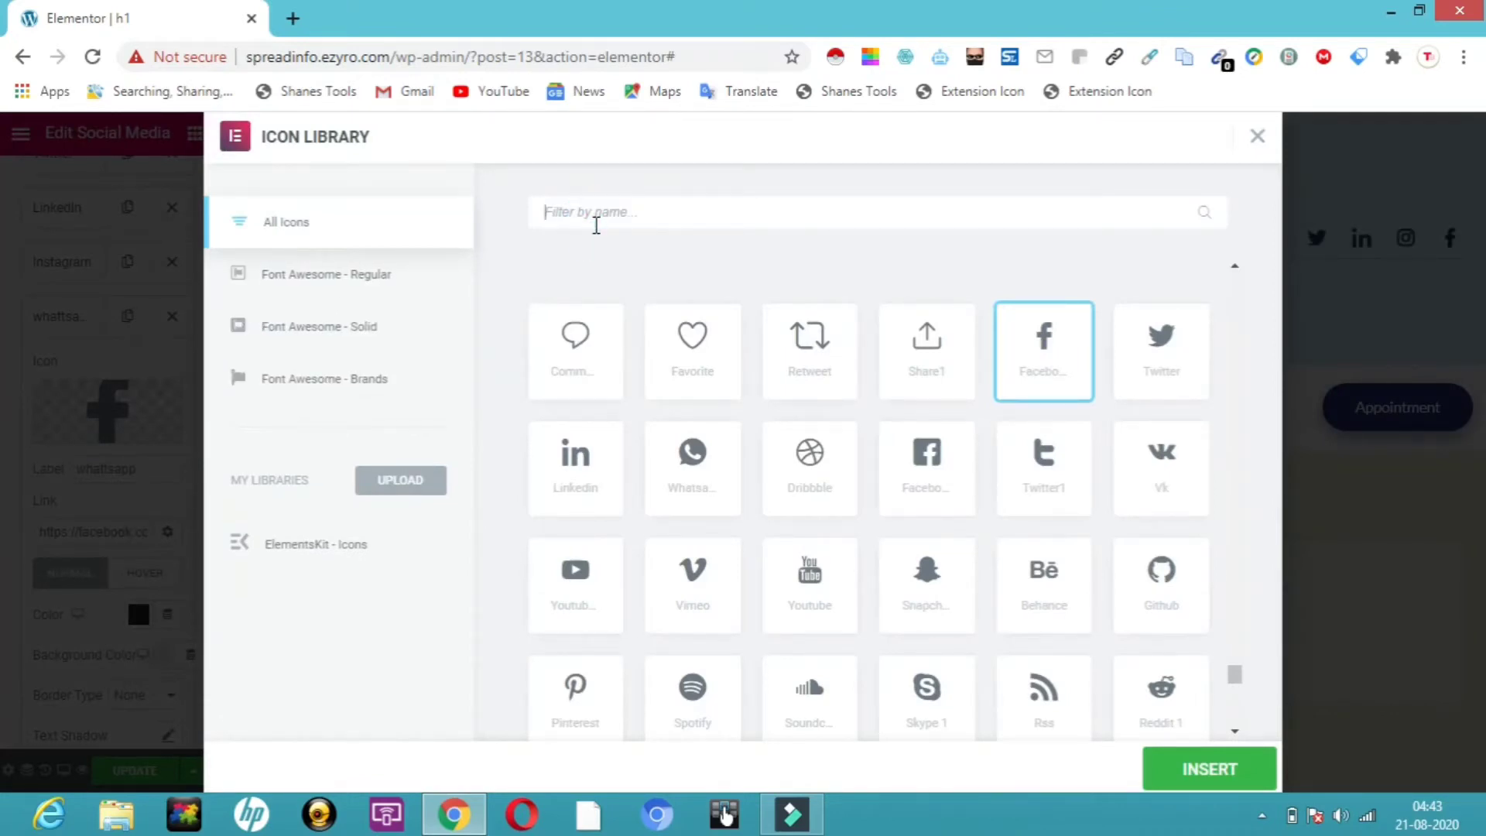
{"action": "left_click", "coordinate": [695, 461]}
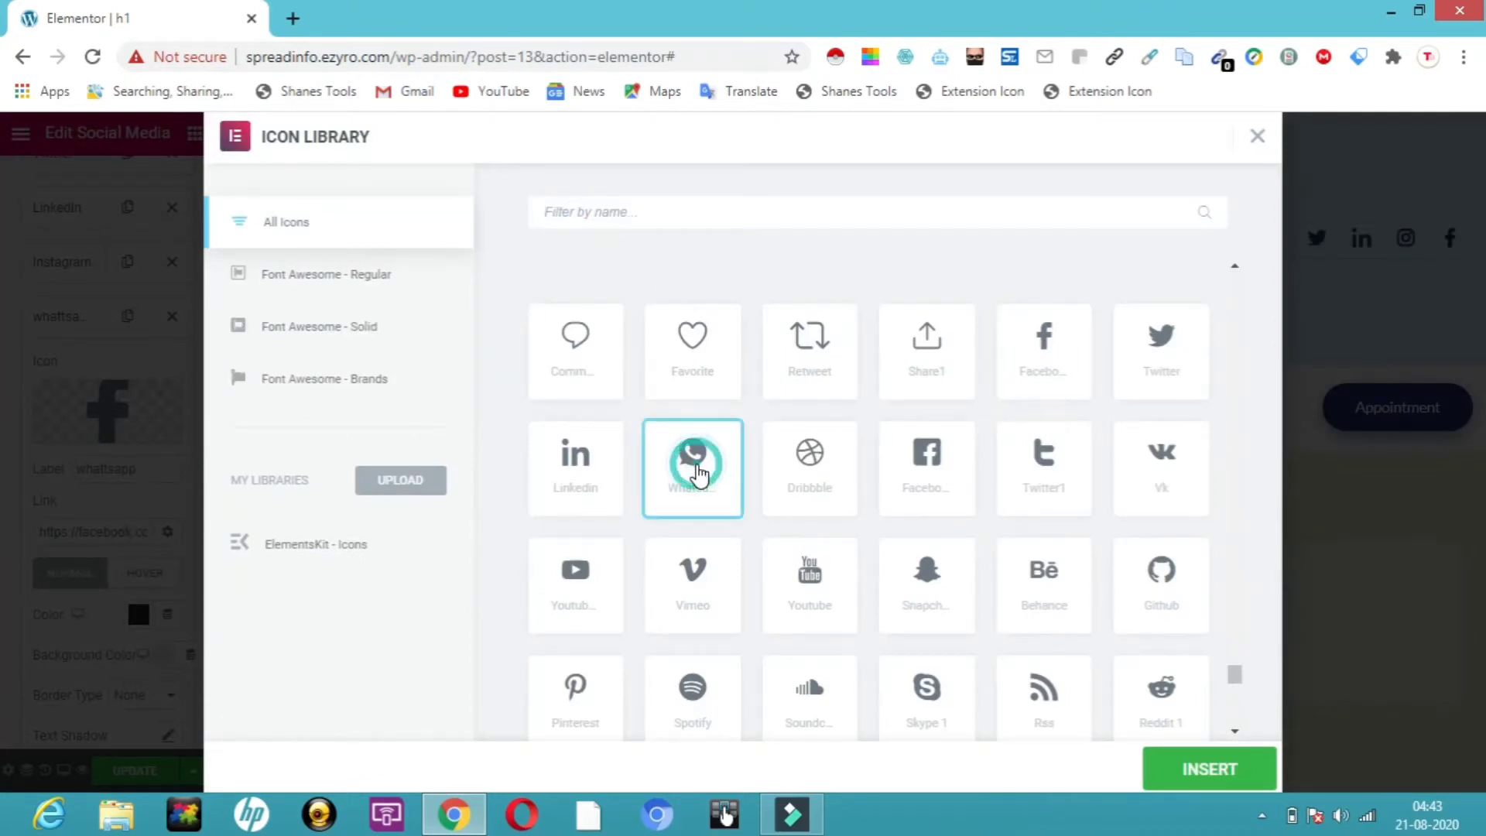
{"action": "left_click", "coordinate": [1194, 770]}
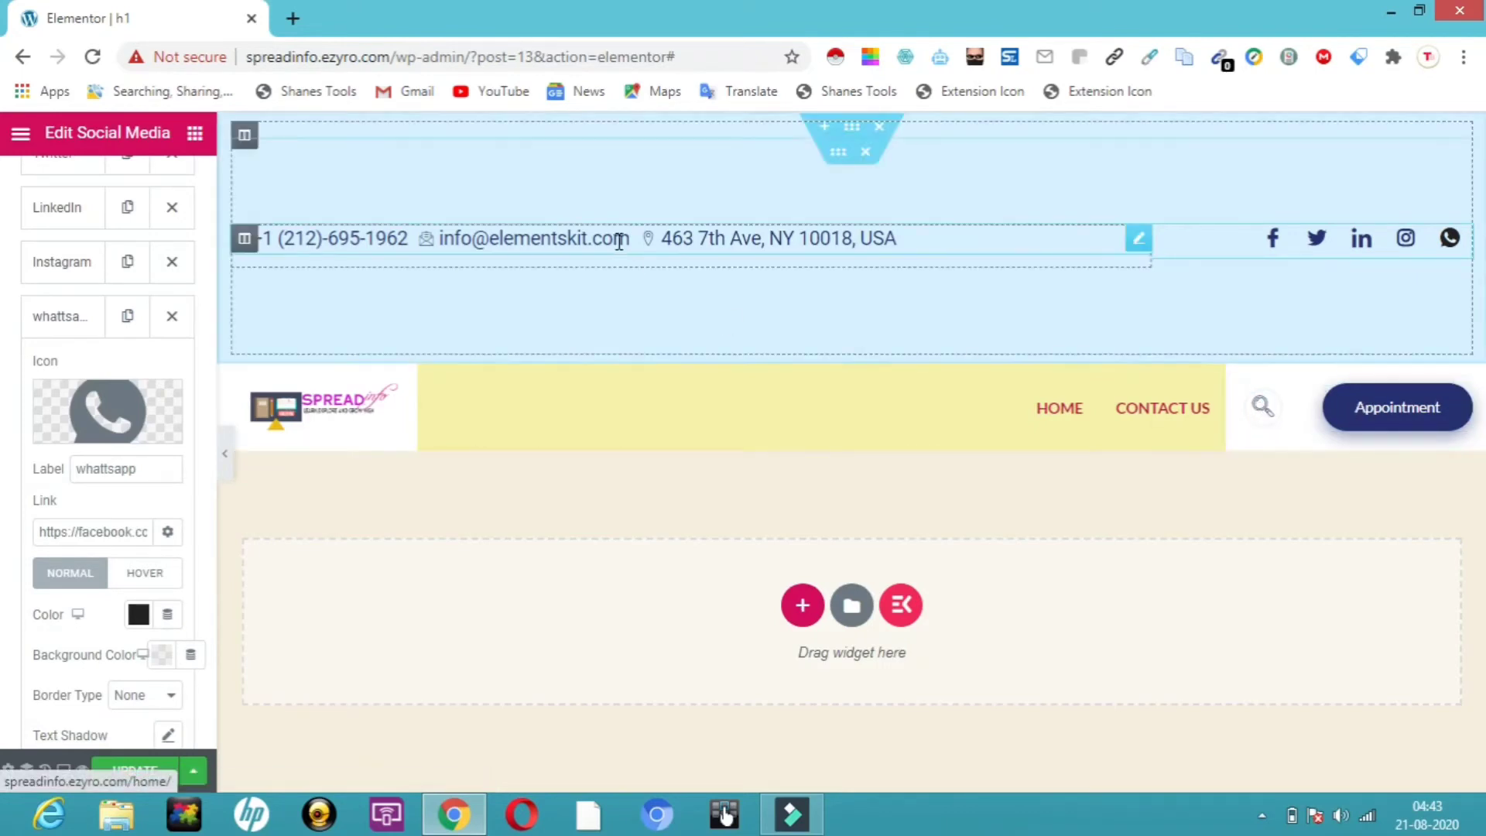
{"action": "left_click", "coordinate": [1140, 239]}
Delete the inner contact-and-social section and the leftover empty top section of the h1 header
{"action": "left_click", "coordinate": [1139, 243]}
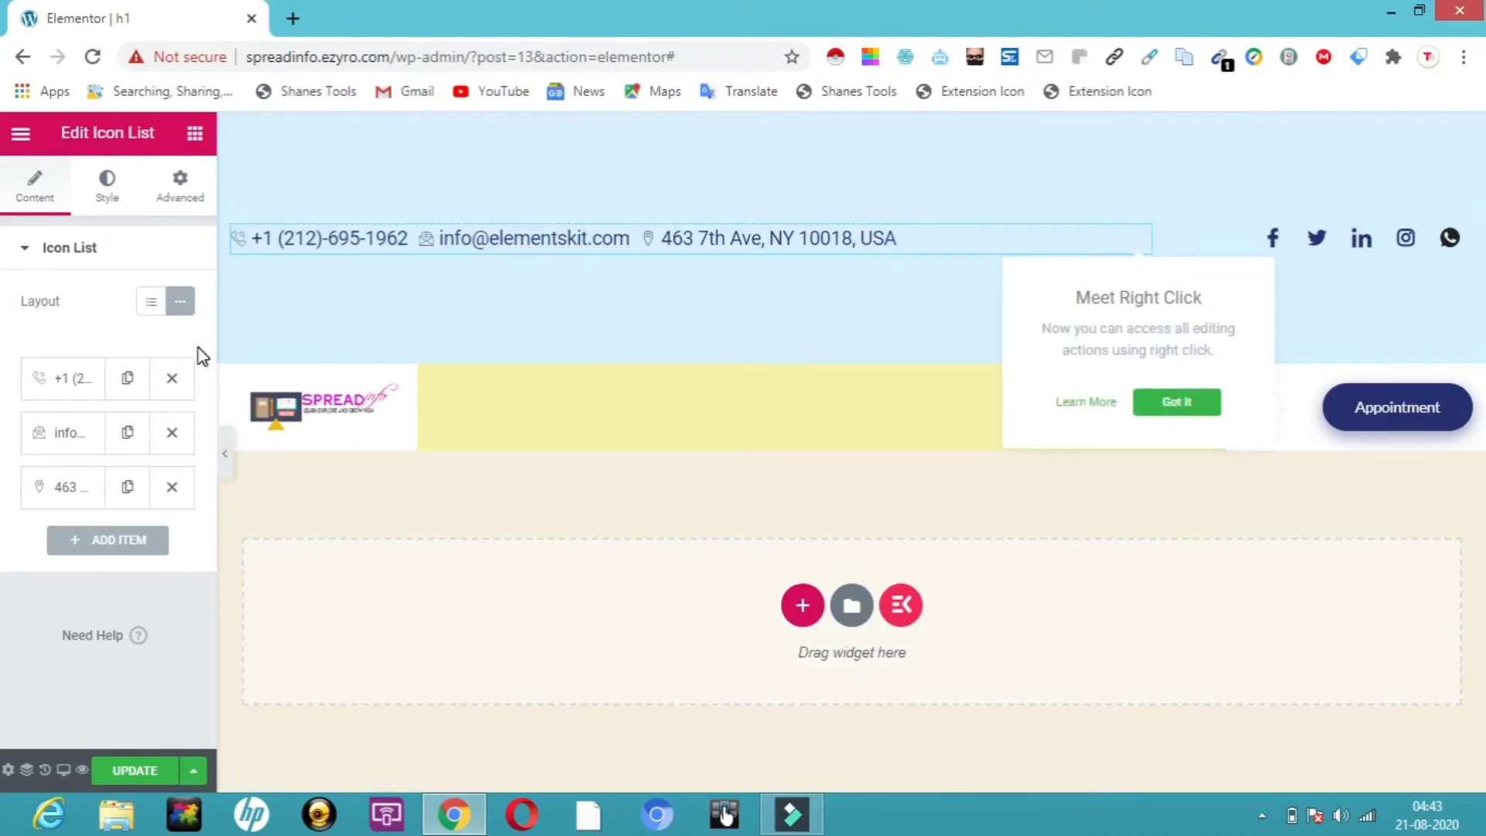
{"action": "left_click", "coordinate": [120, 545]}
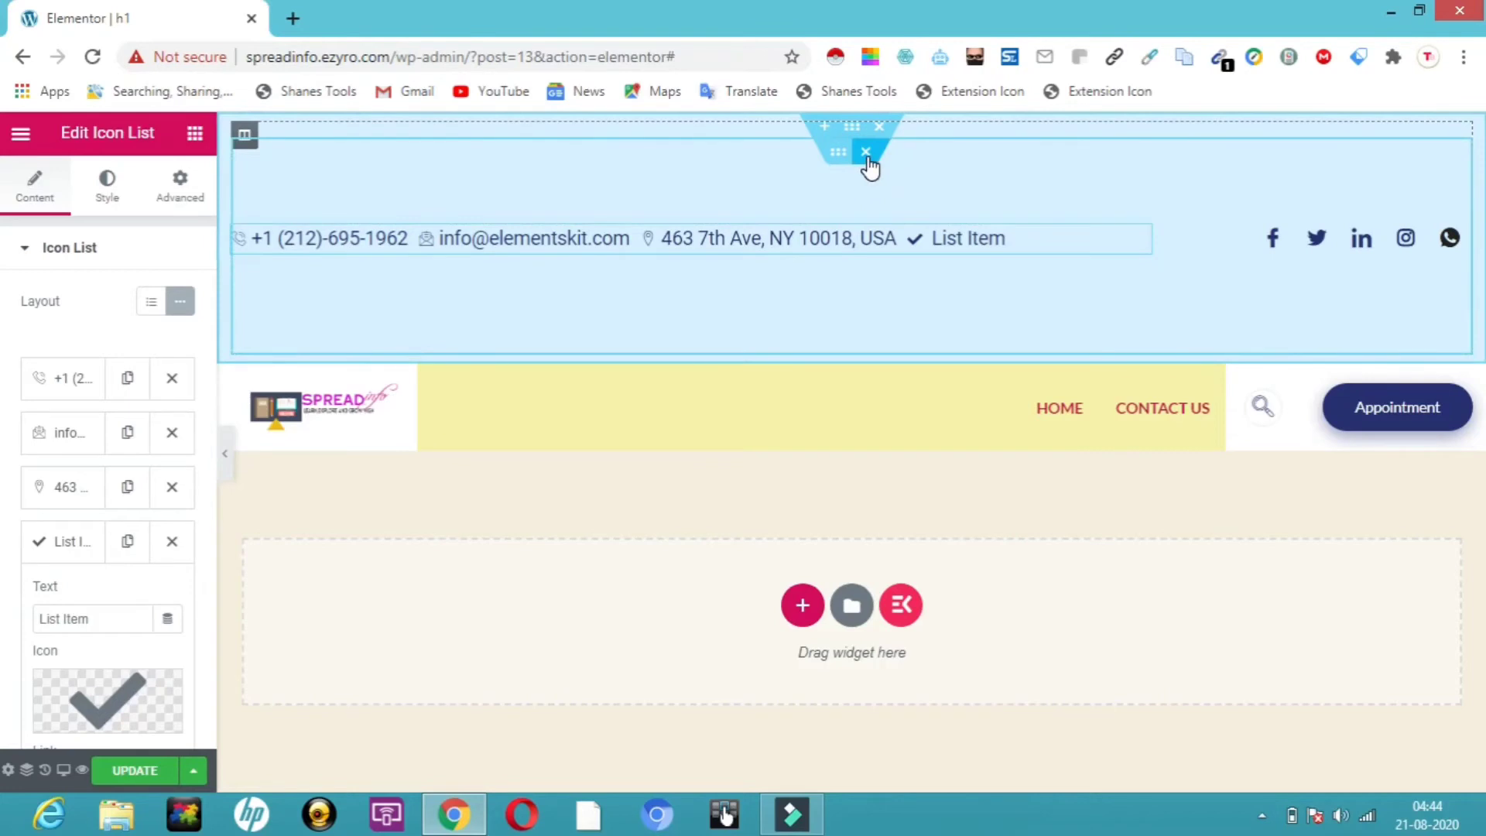
{"action": "left_click", "coordinate": [867, 153]}
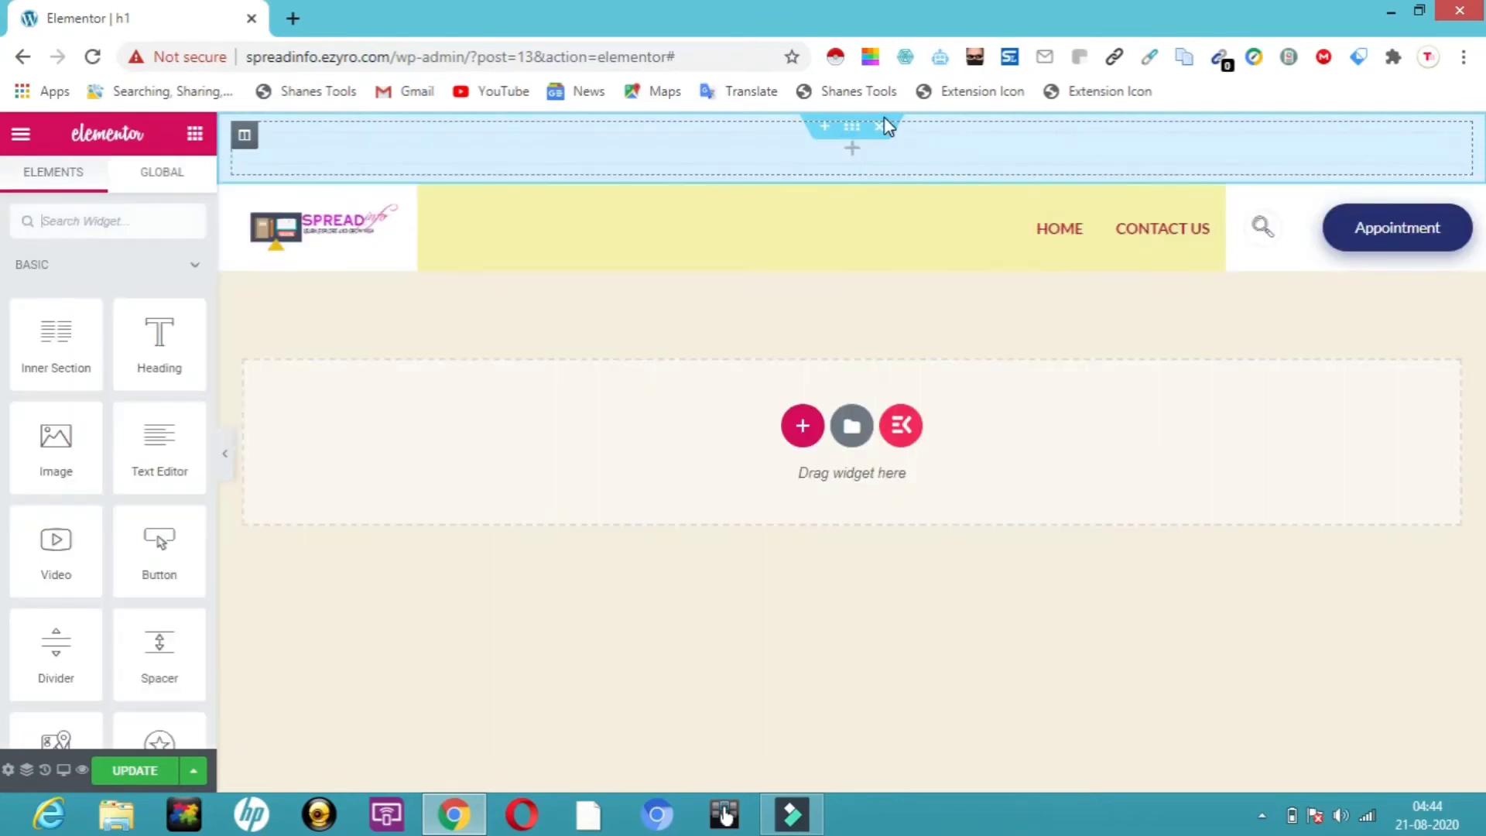
{"action": "left_click", "coordinate": [880, 131]}
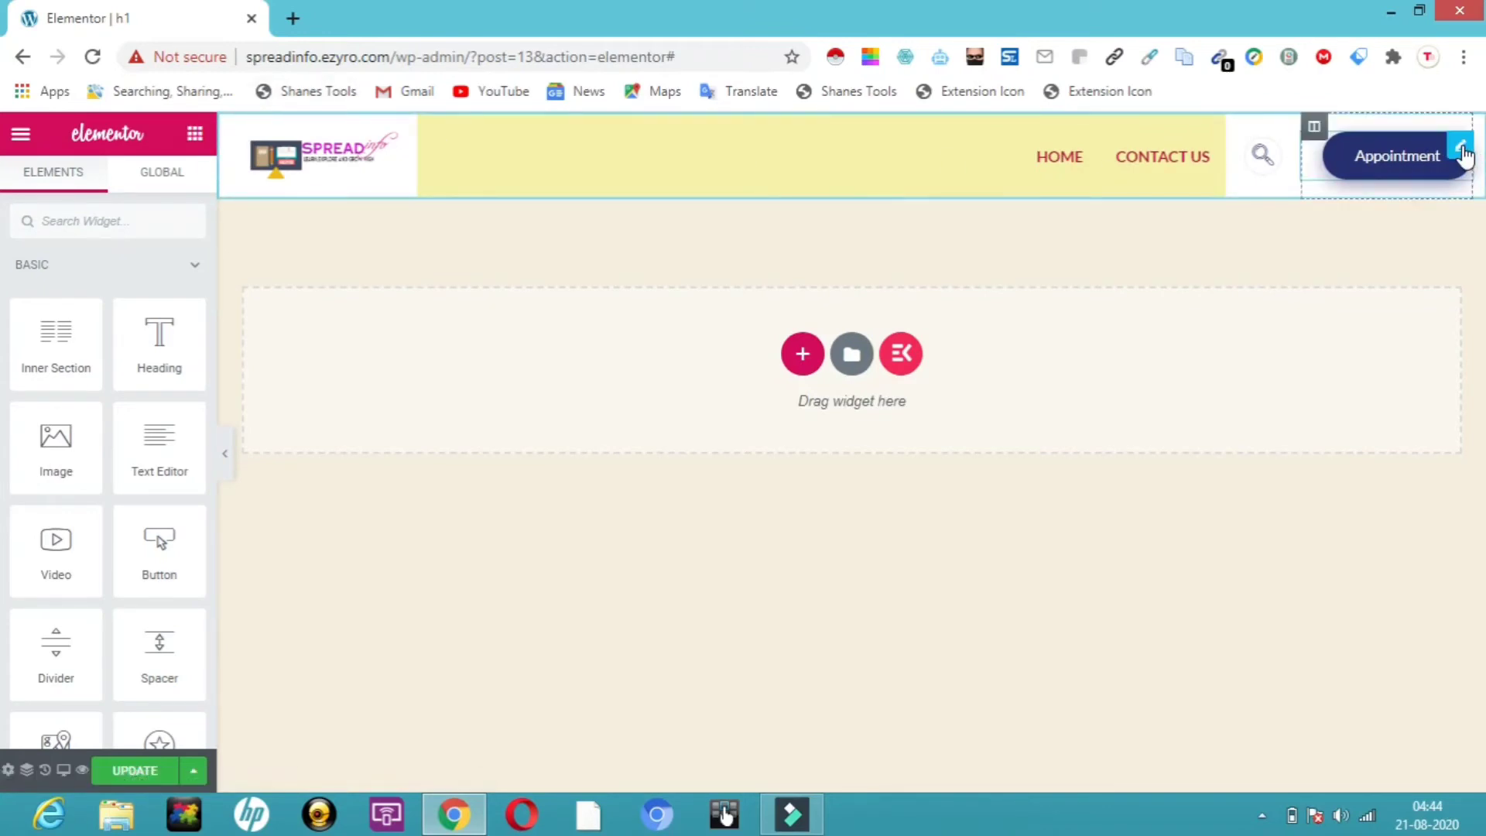
{"action": "left_click", "coordinate": [1463, 151]}
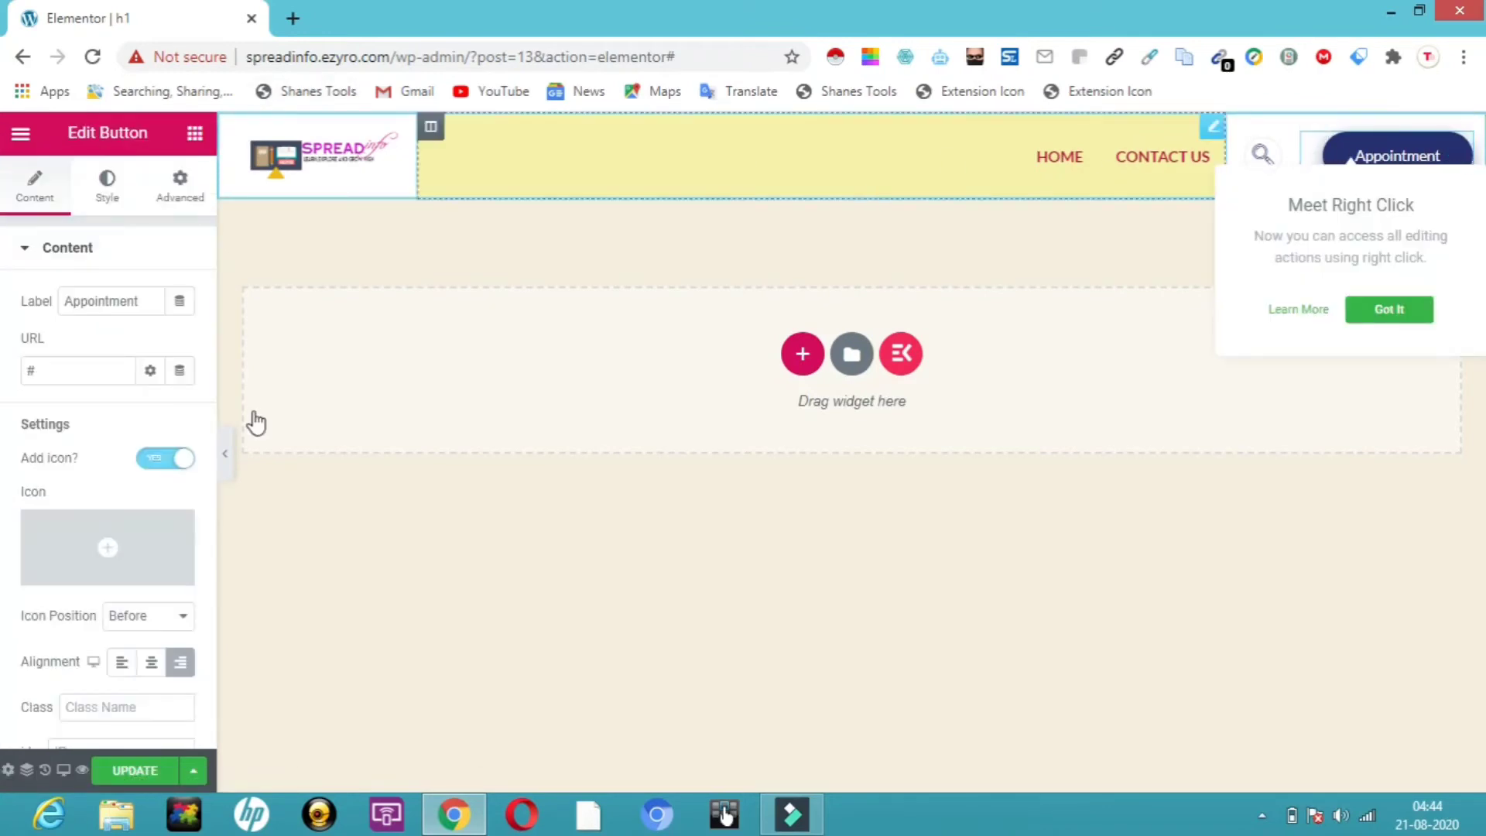
Replace the header button's Appointment label with 'subscribe us'
{"action": "left_click", "coordinate": [144, 300]}
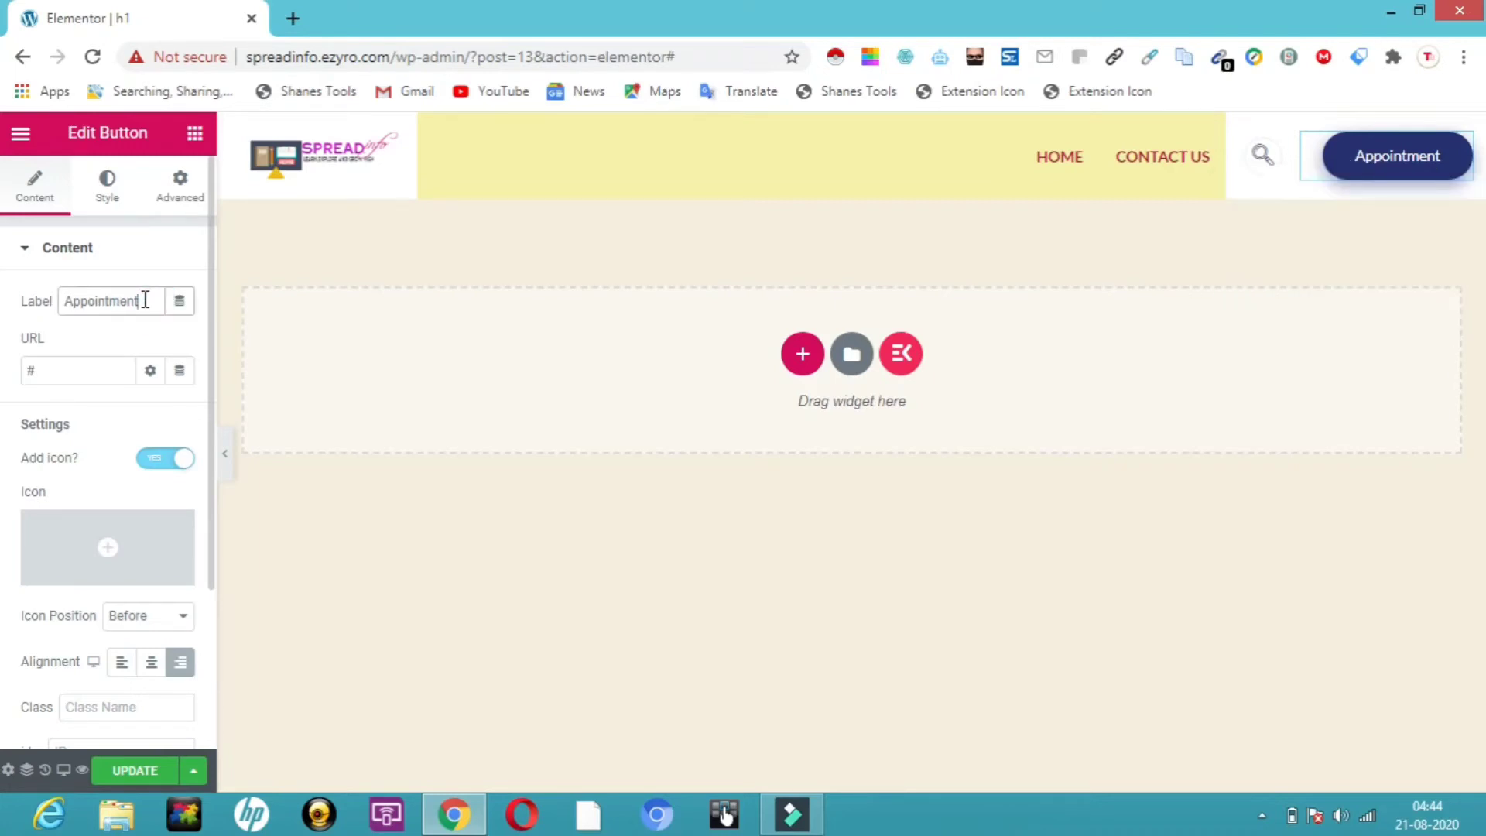
{"action": "key", "text": "BackSpace"}
{"action": "key", "text": "BackSpace"}
{"action": "key", "text": "BackSpace"}
{"action": "key", "text": "BackSpace"}
{"action": "key", "text": "BackSpace"}
{"action": "key", "text": "BackSpace"}
{"action": "key", "text": "BackSpace"}
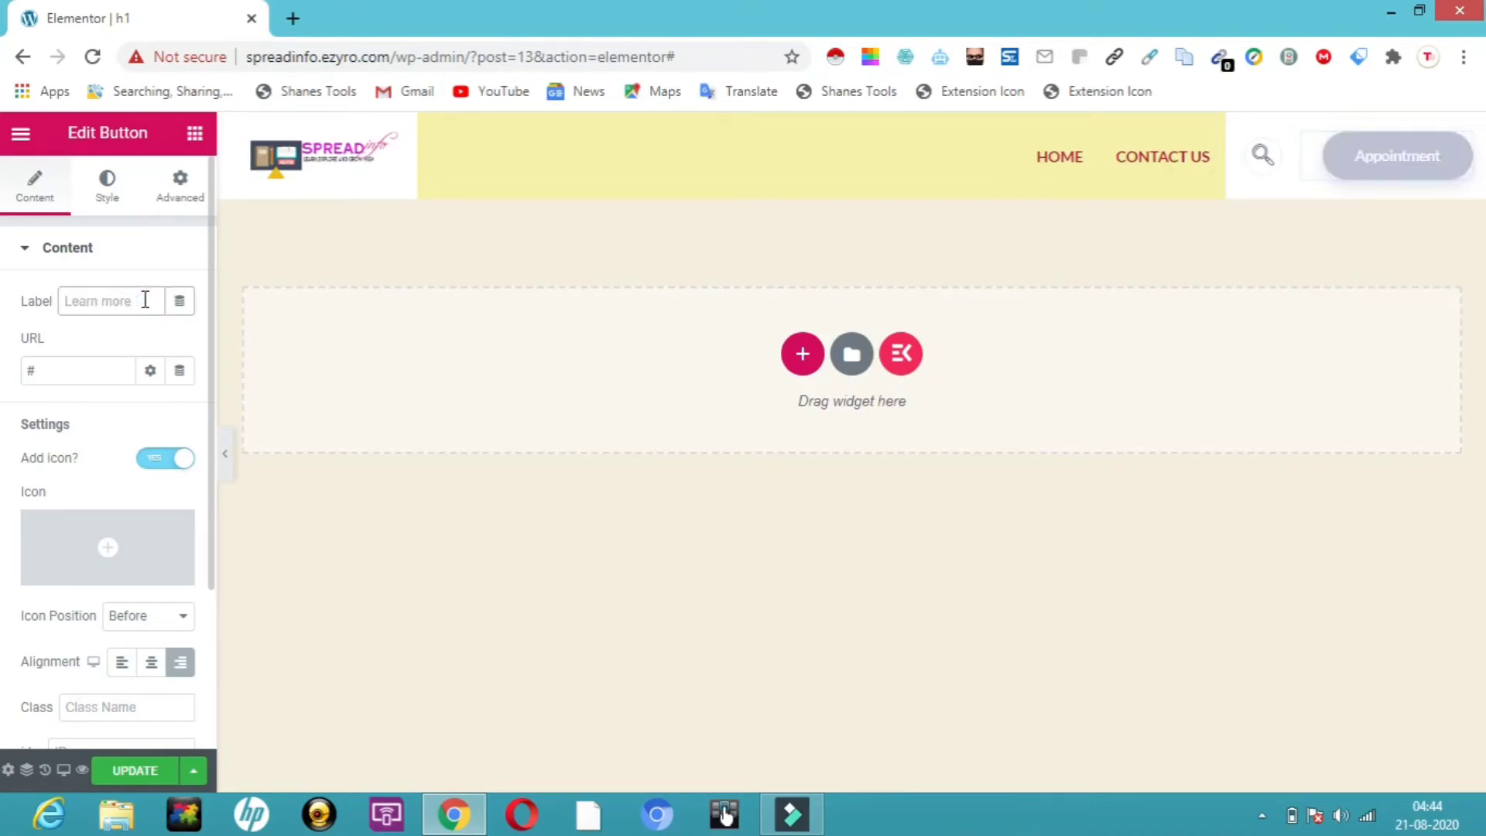
{"action": "type", "text": "subscribe us"}
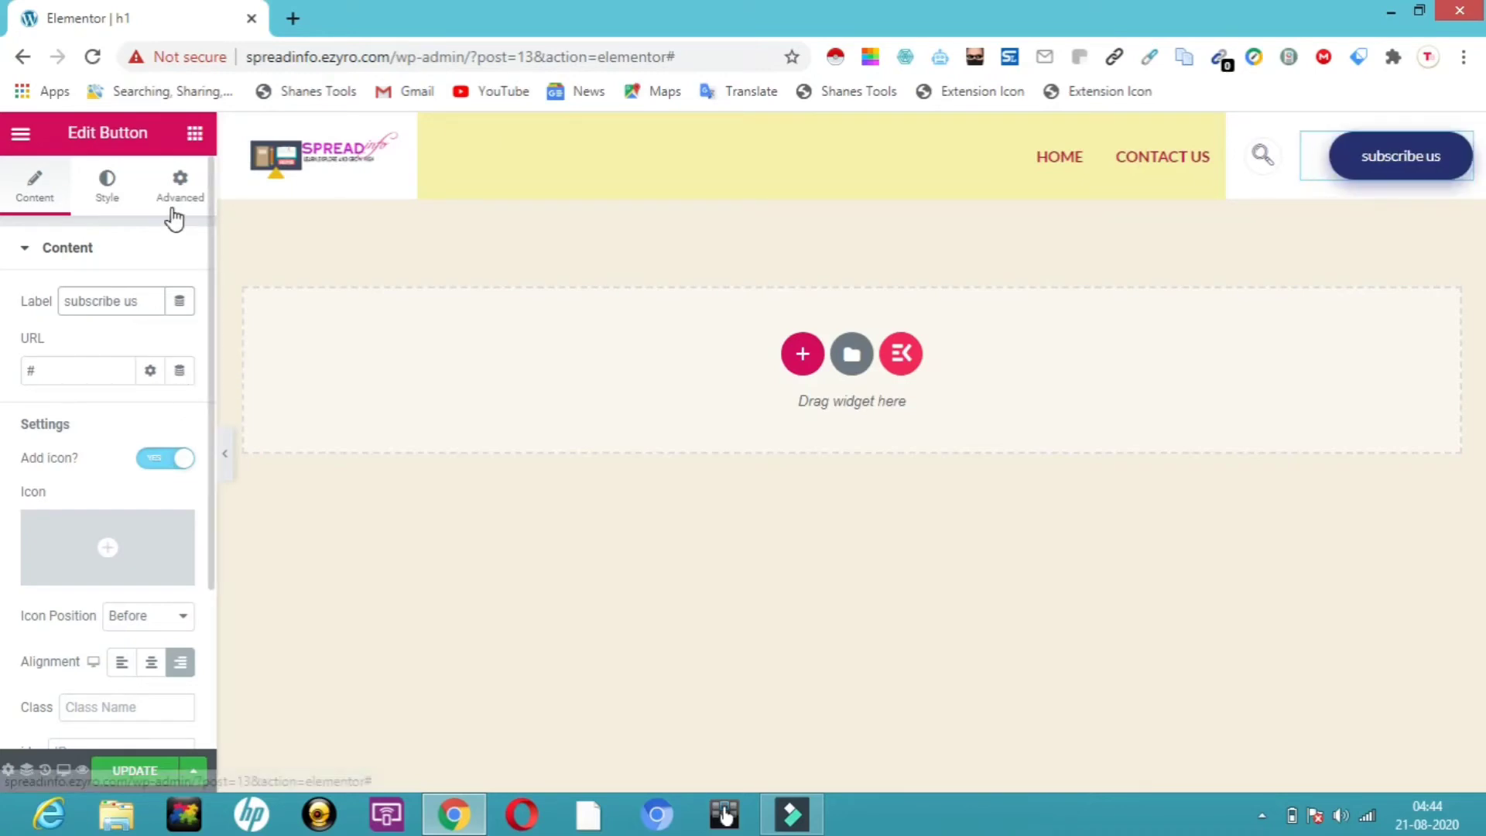
{"action": "left_click", "coordinate": [110, 198]}
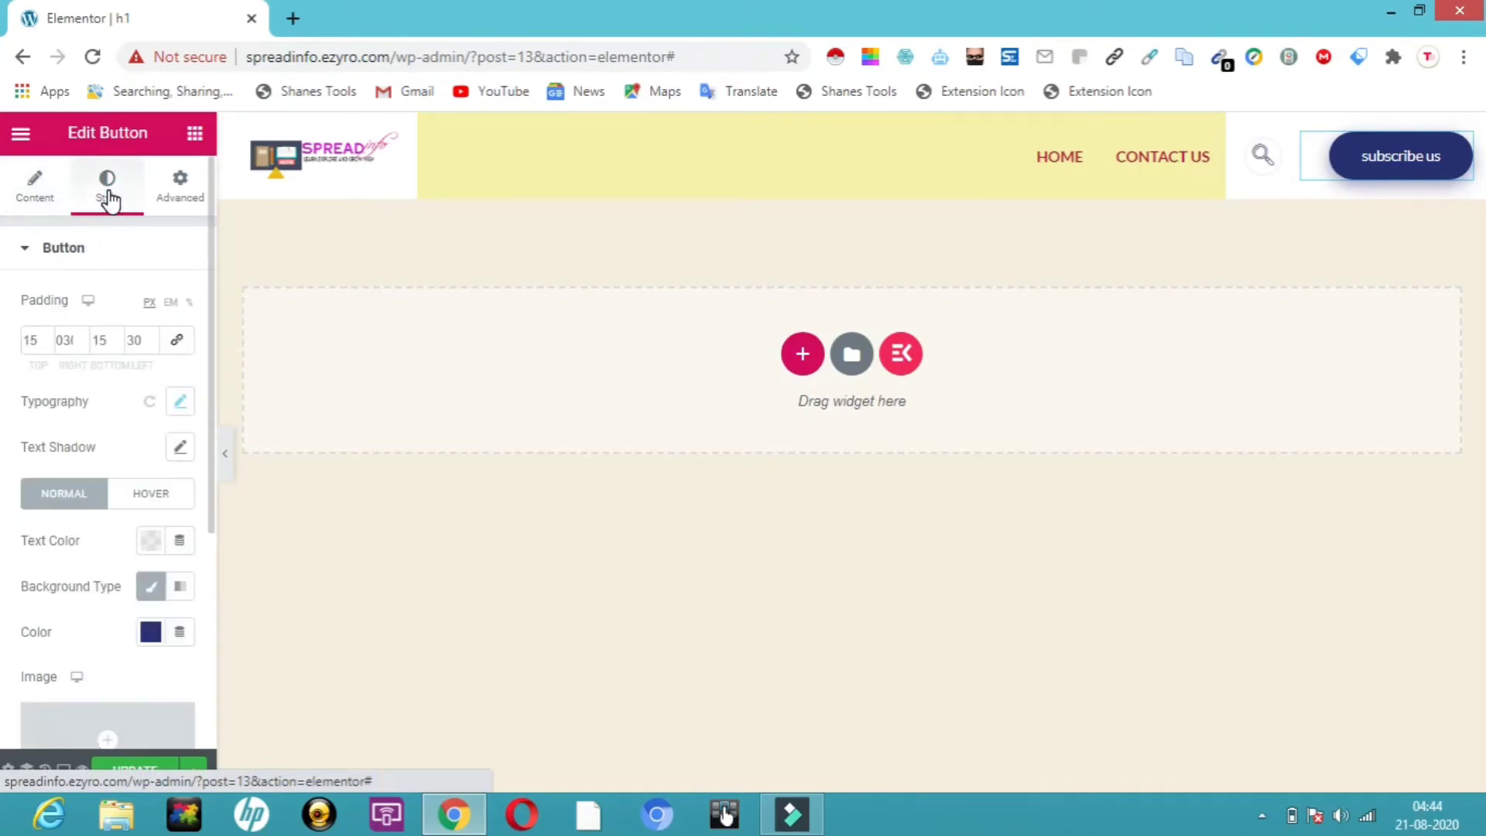
Give the subscribe us button a classic olive #718C27 background and update the header
{"action": "left_click", "coordinate": [155, 588]}
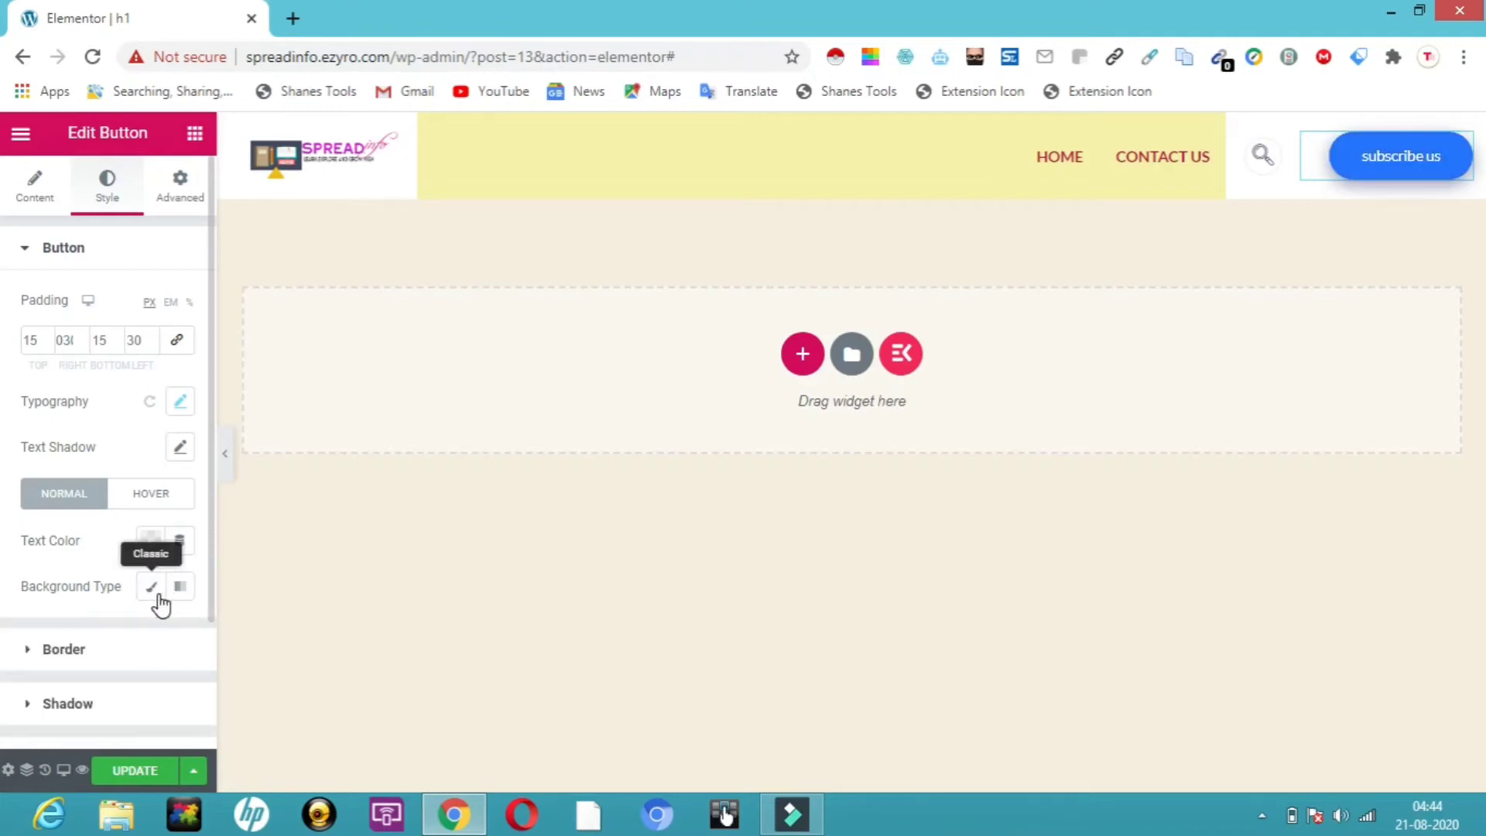
{"action": "left_click", "coordinate": [155, 588]}
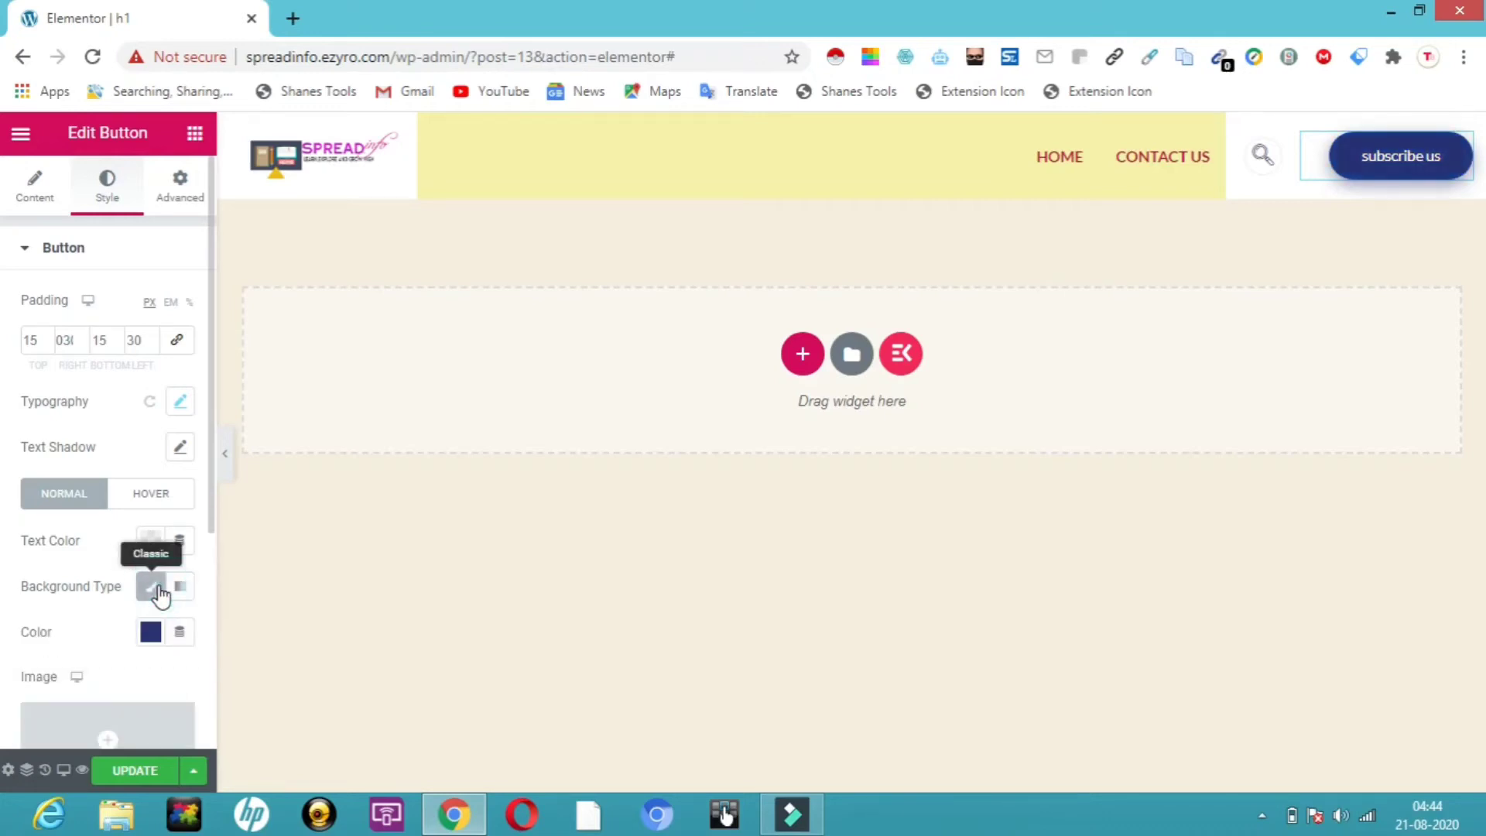
{"action": "left_click", "coordinate": [151, 633]}
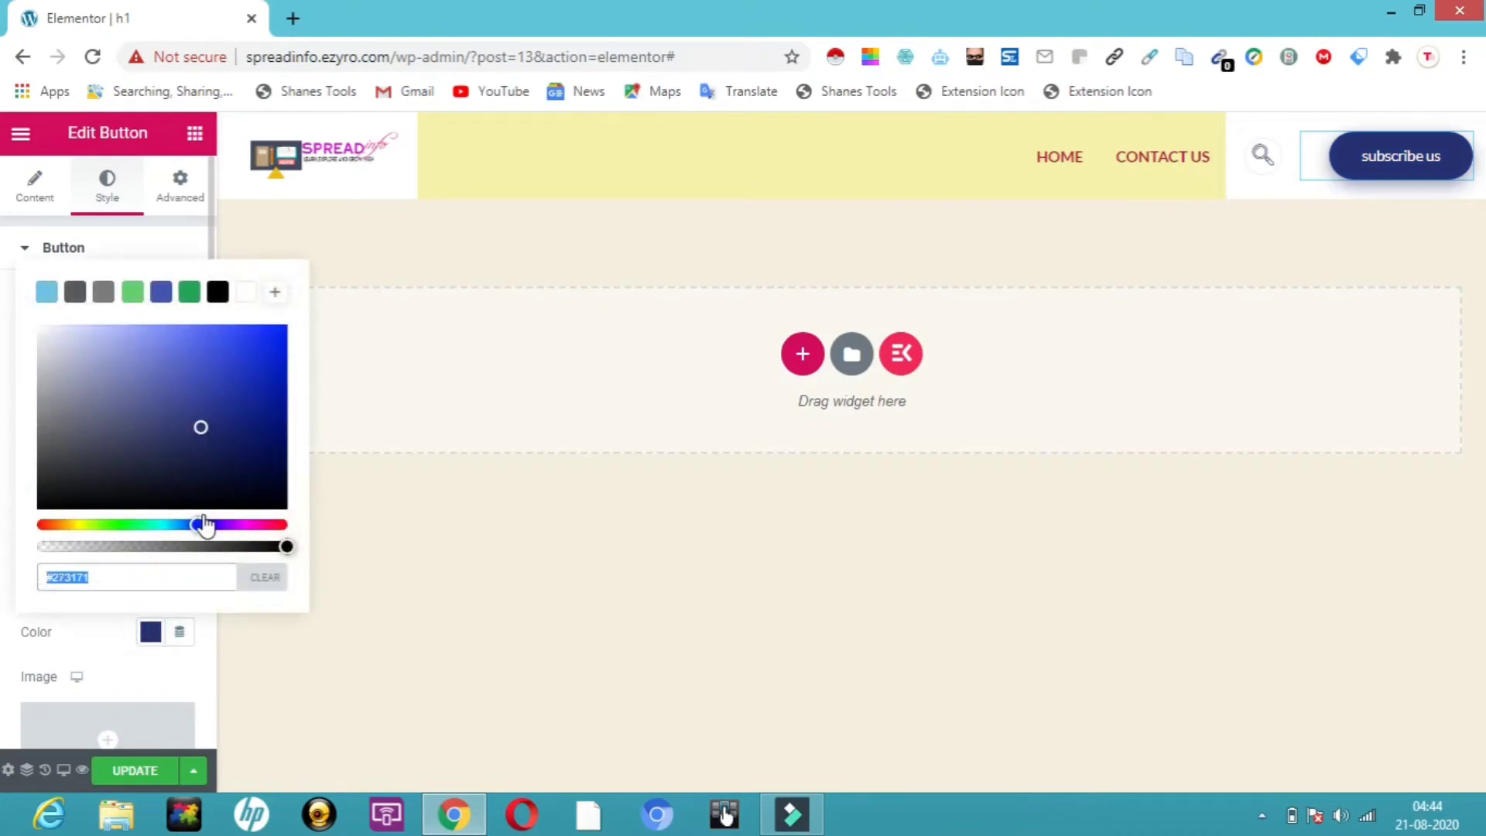
{"action": "left_click", "coordinate": [86, 537]}
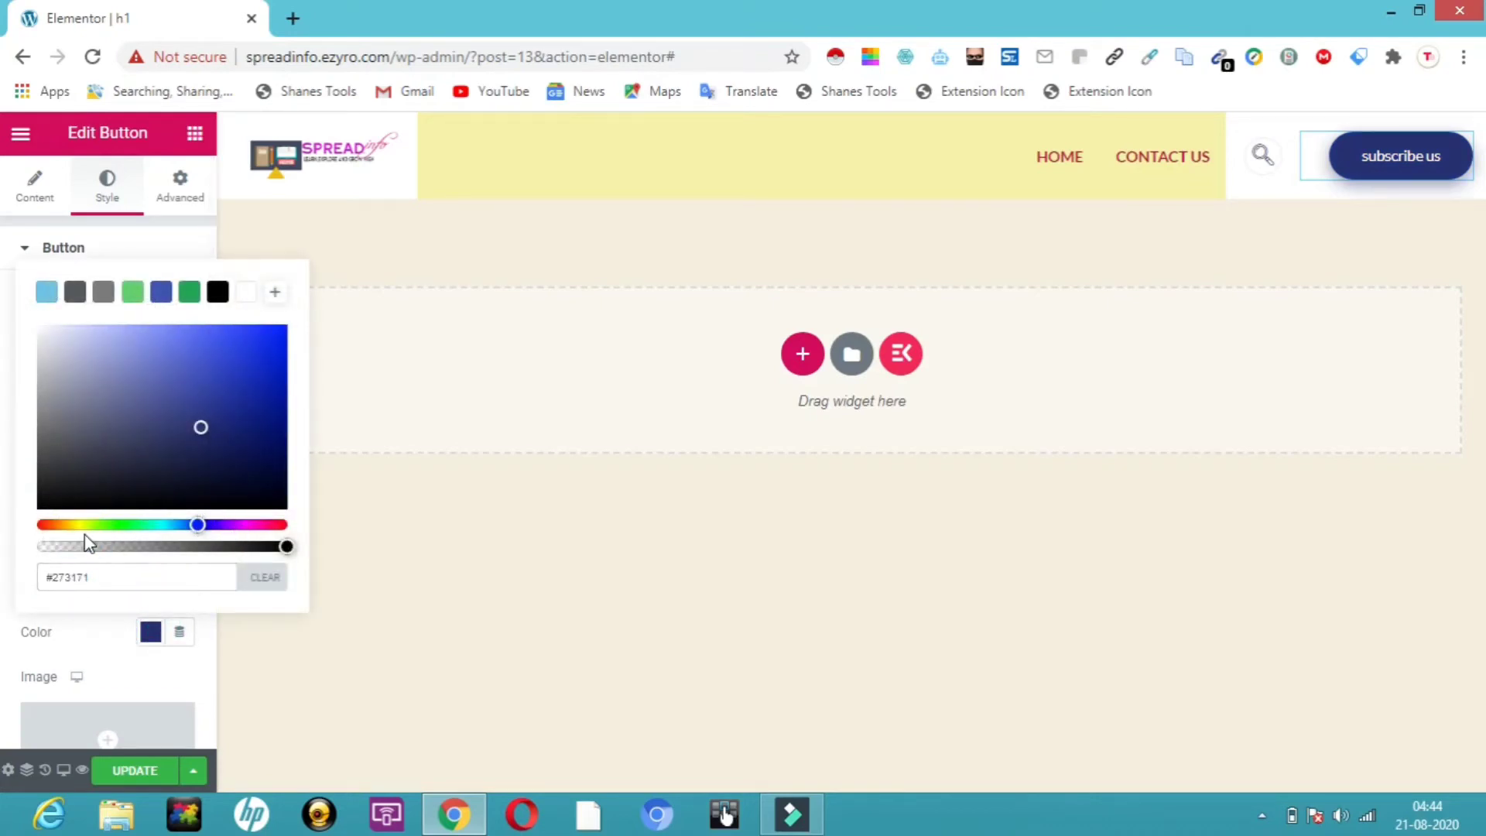
{"action": "left_click", "coordinate": [75, 525]}
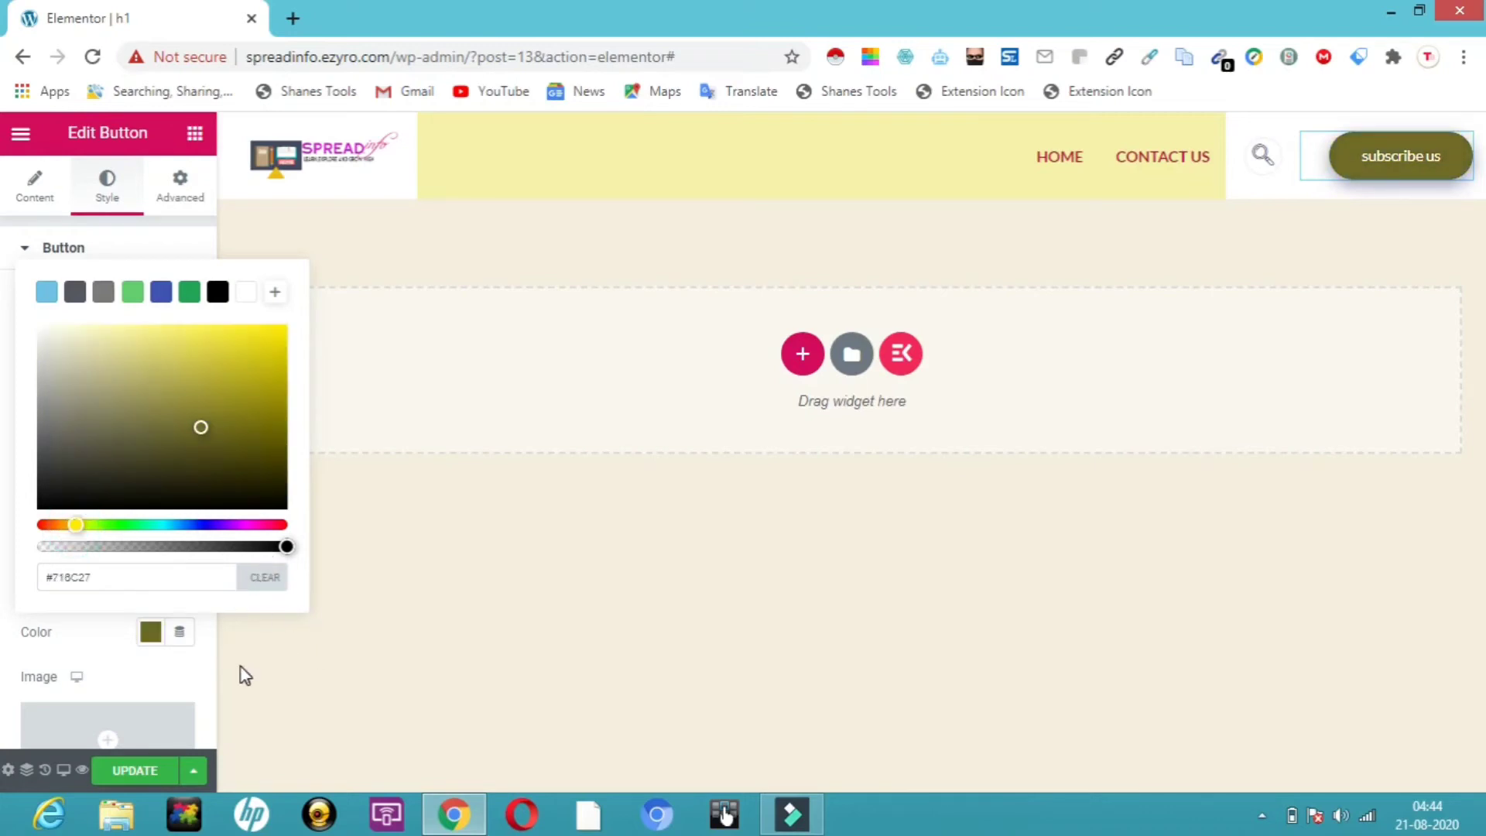
{"action": "left_click", "coordinate": [136, 772]}
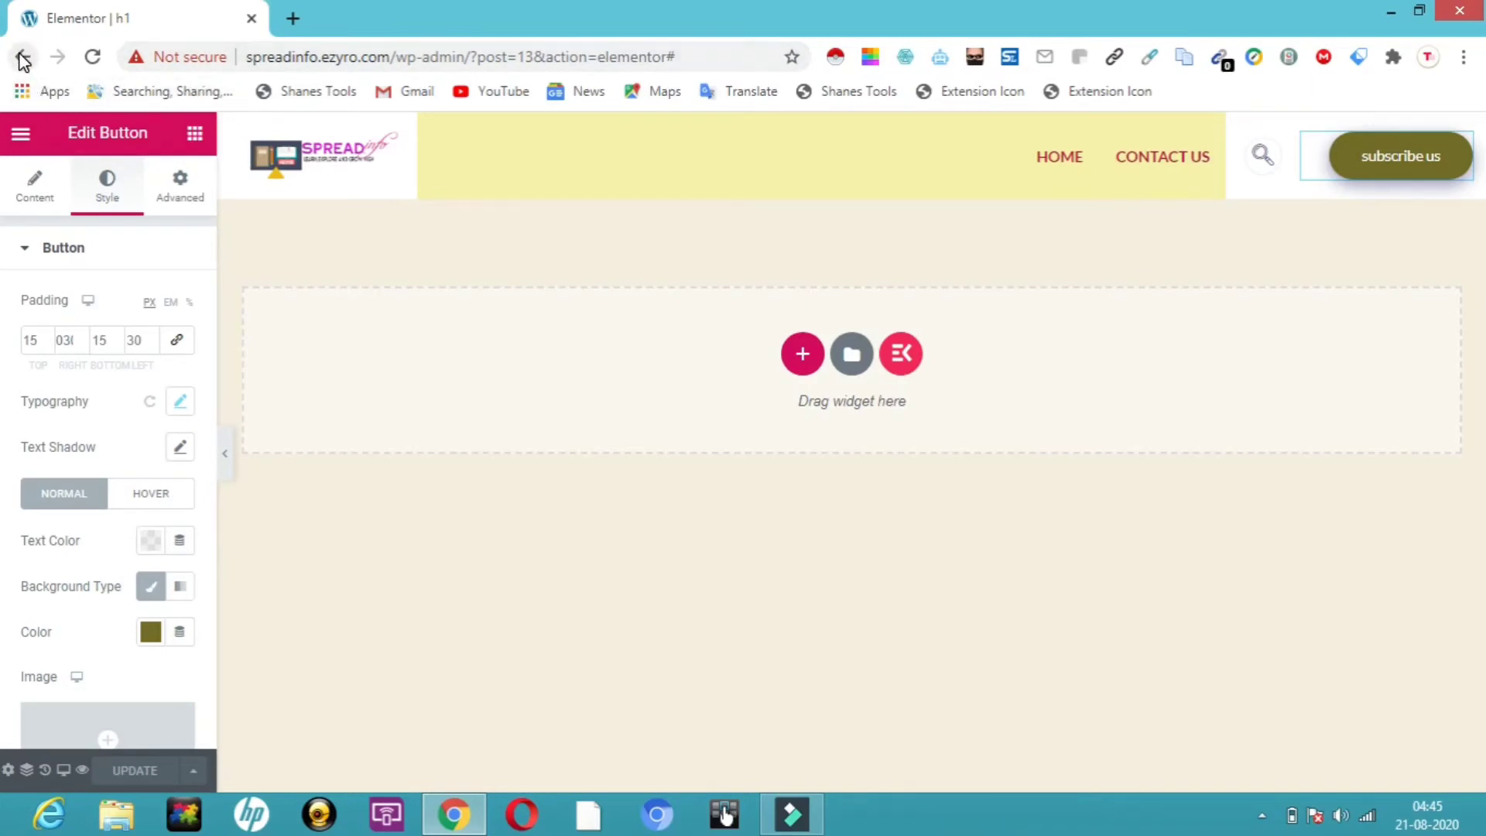
Exit to the dashboard and filter the ElementsKit Header Footer list to footers
{"action": "left_click", "coordinate": [18, 134]}
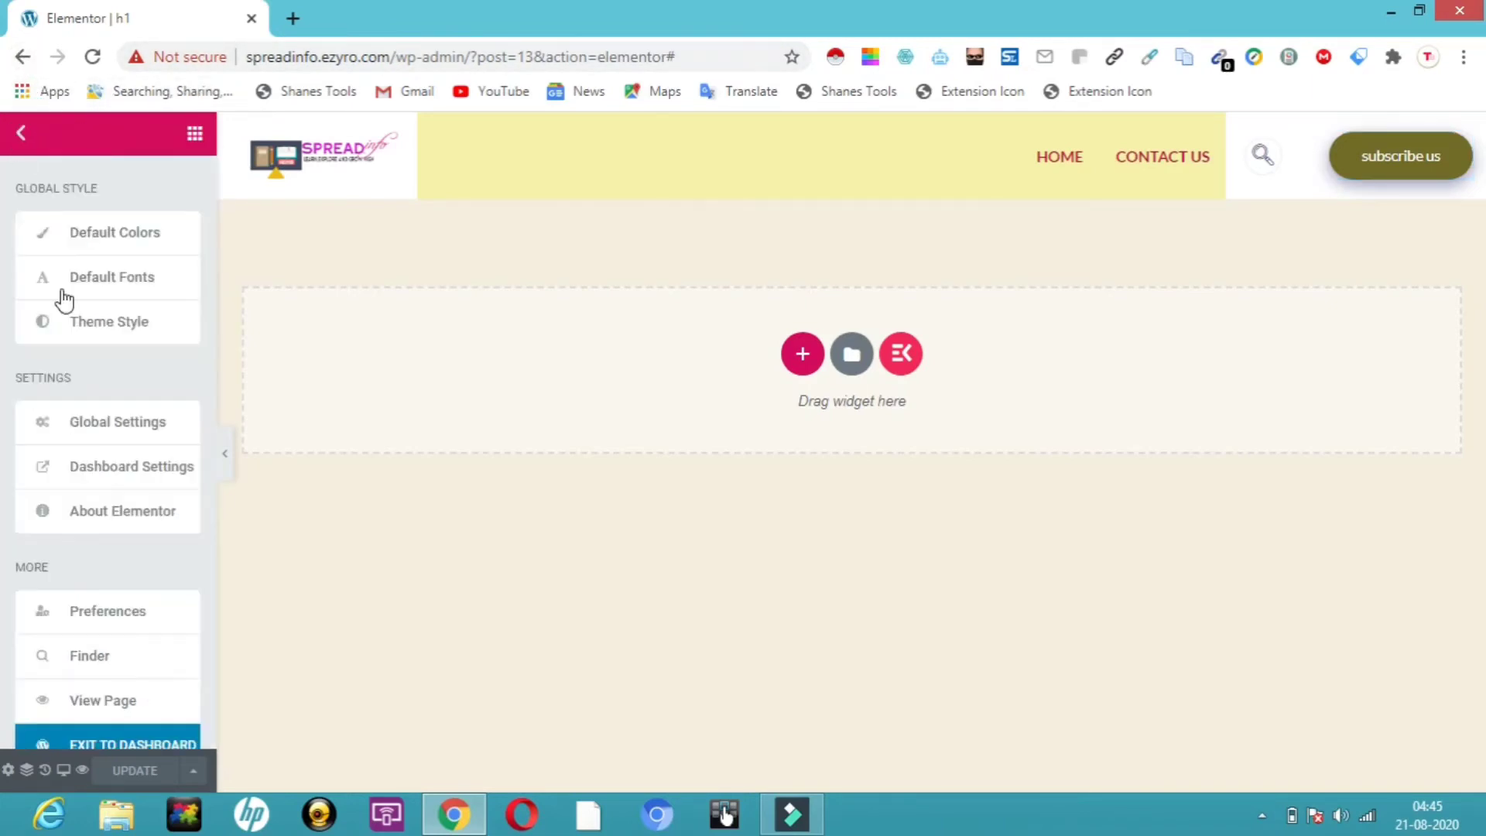
{"action": "left_click", "coordinate": [104, 747]}
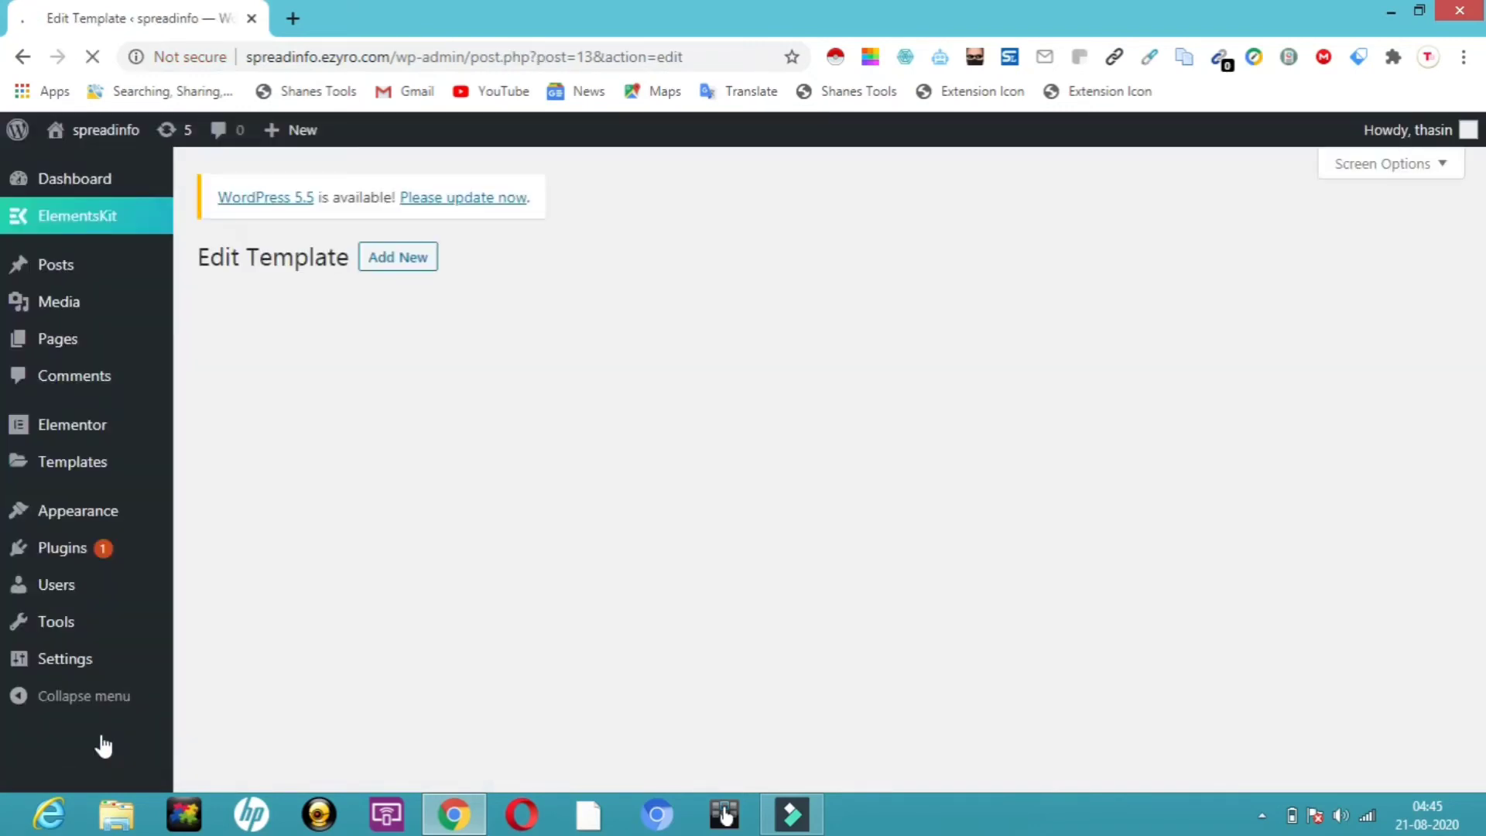
{"action": "mouse_move", "coordinate": [74, 221]}
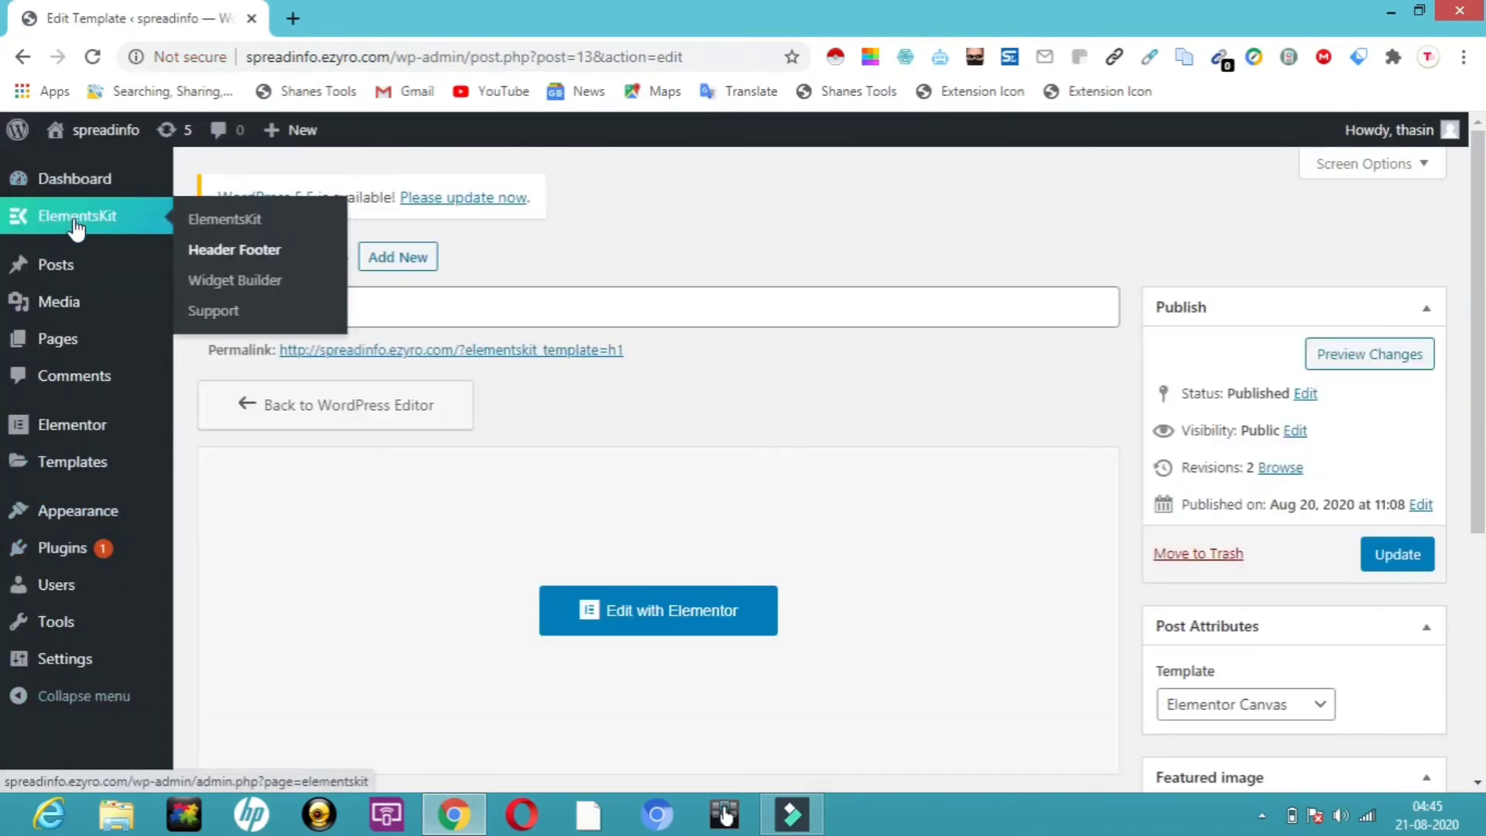
{"action": "left_click", "coordinate": [231, 255]}
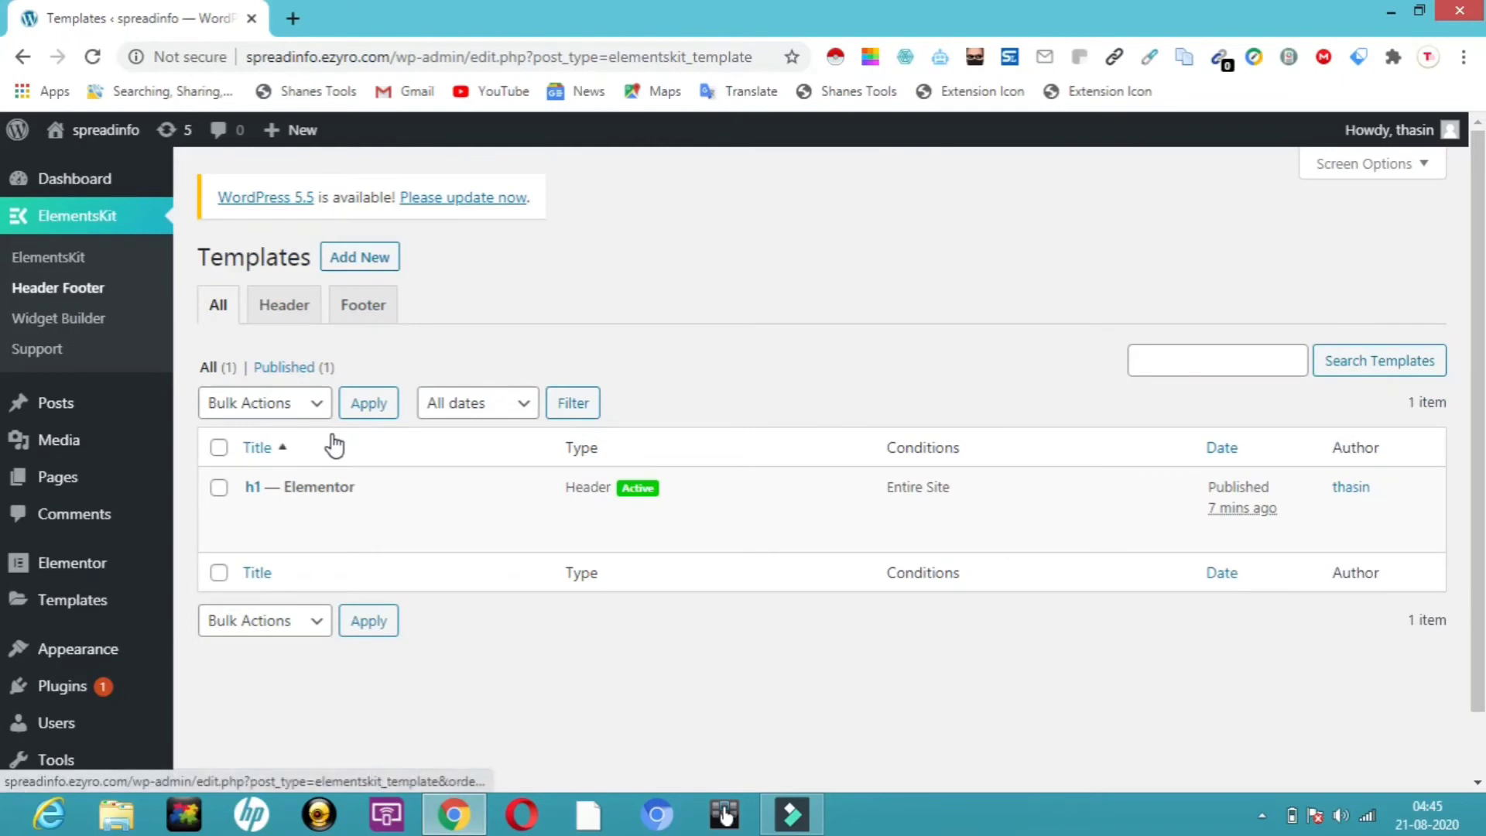
{"action": "left_click", "coordinate": [369, 309]}
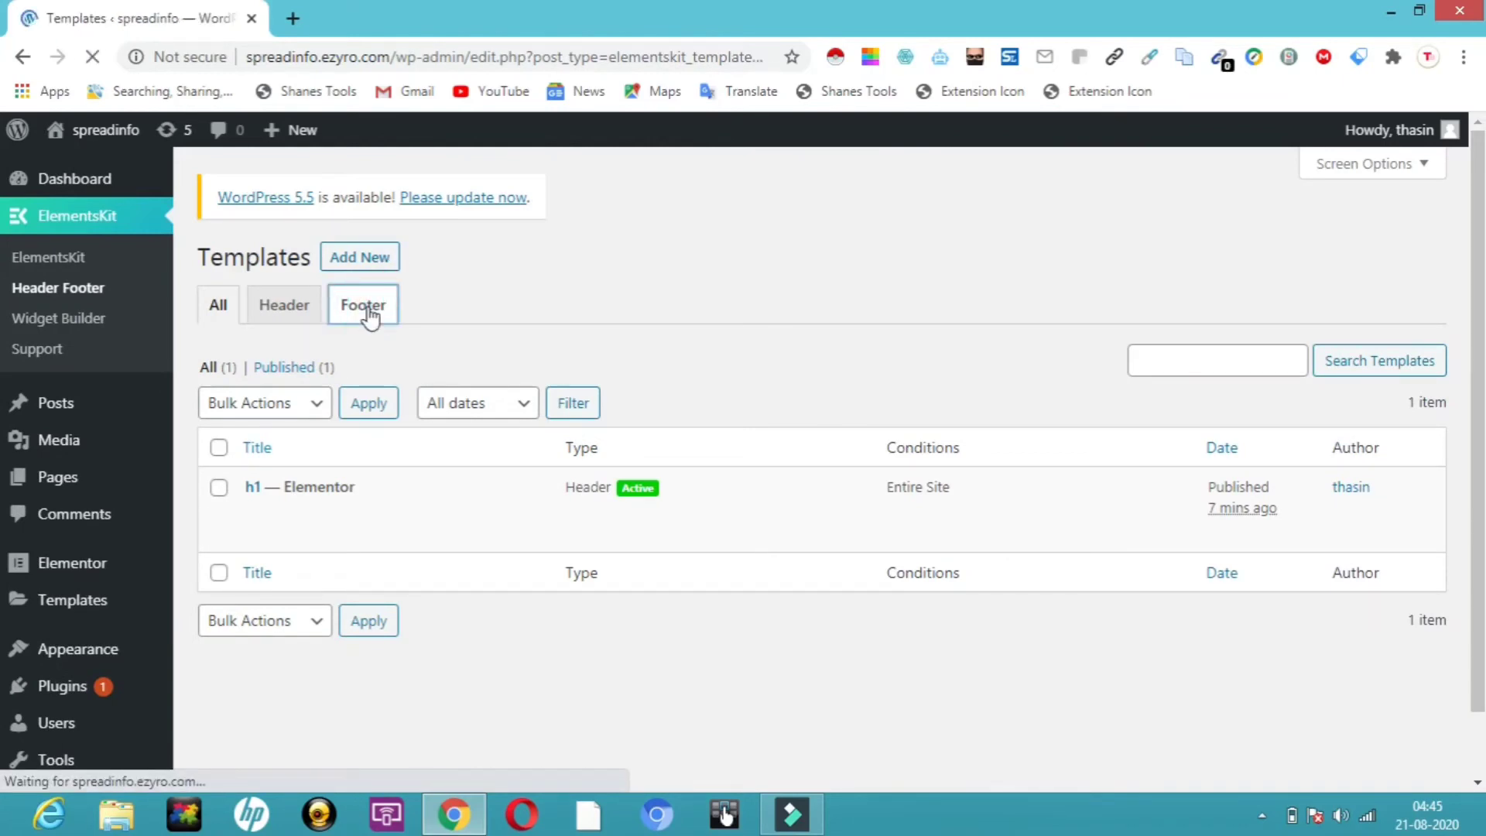
{"action": "left_click", "coordinate": [367, 265]}
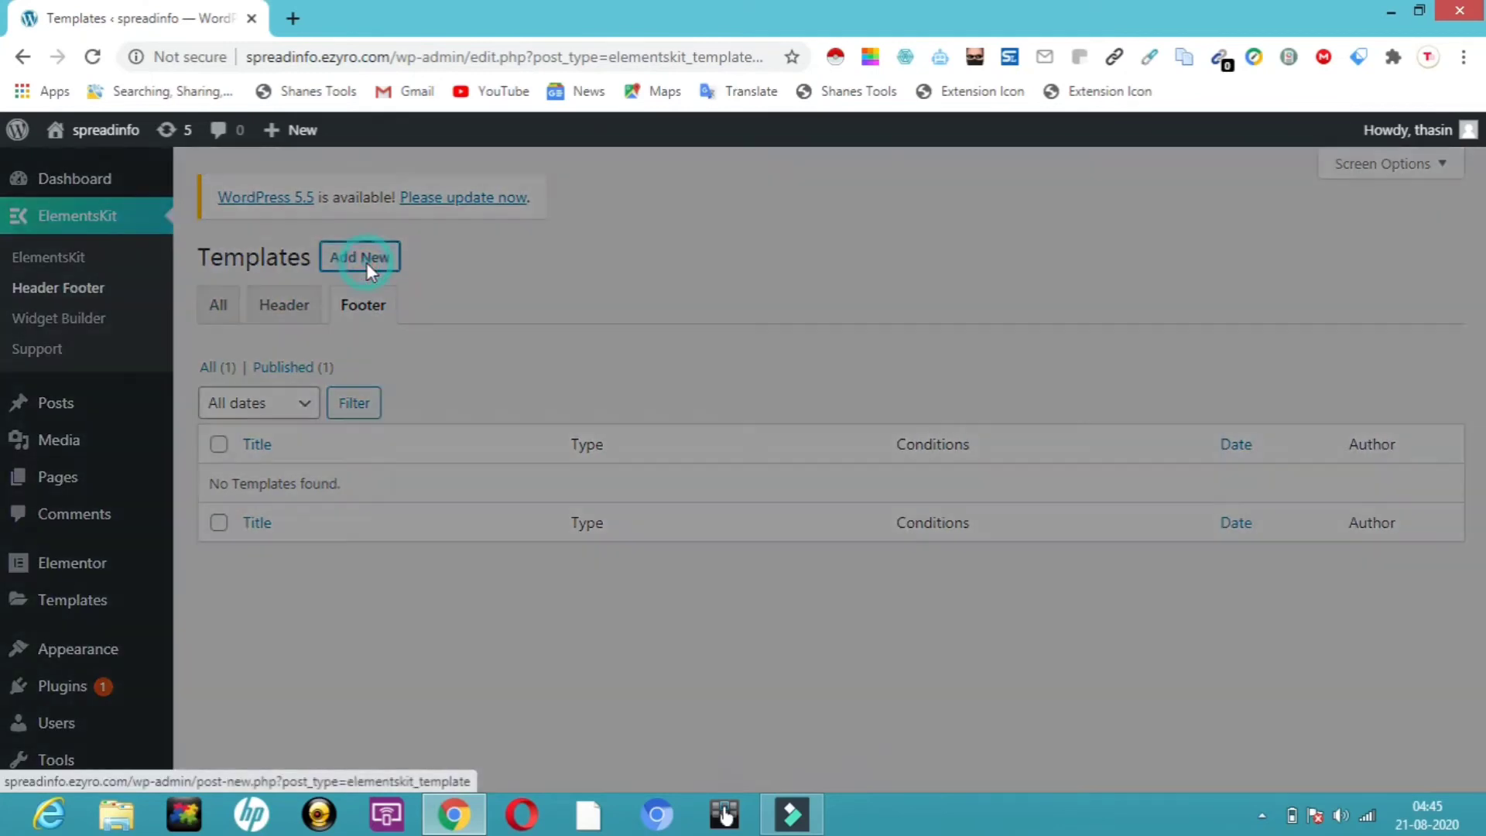
Create an activated footer template 'f1' for the Entire Site and open it in Elementor
{"action": "left_click", "coordinate": [675, 286]}
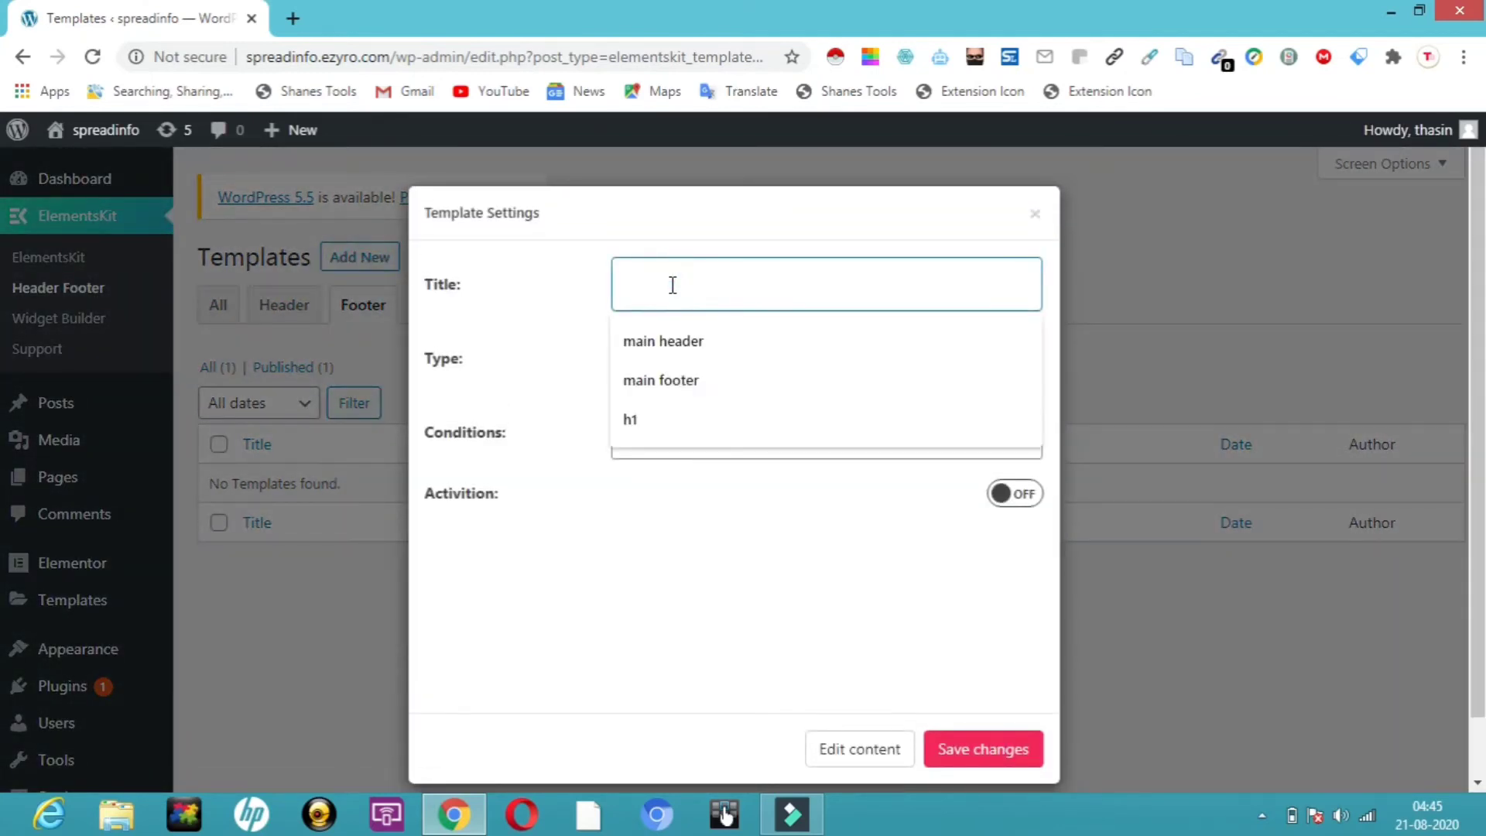
{"action": "type", "text": "f1"}
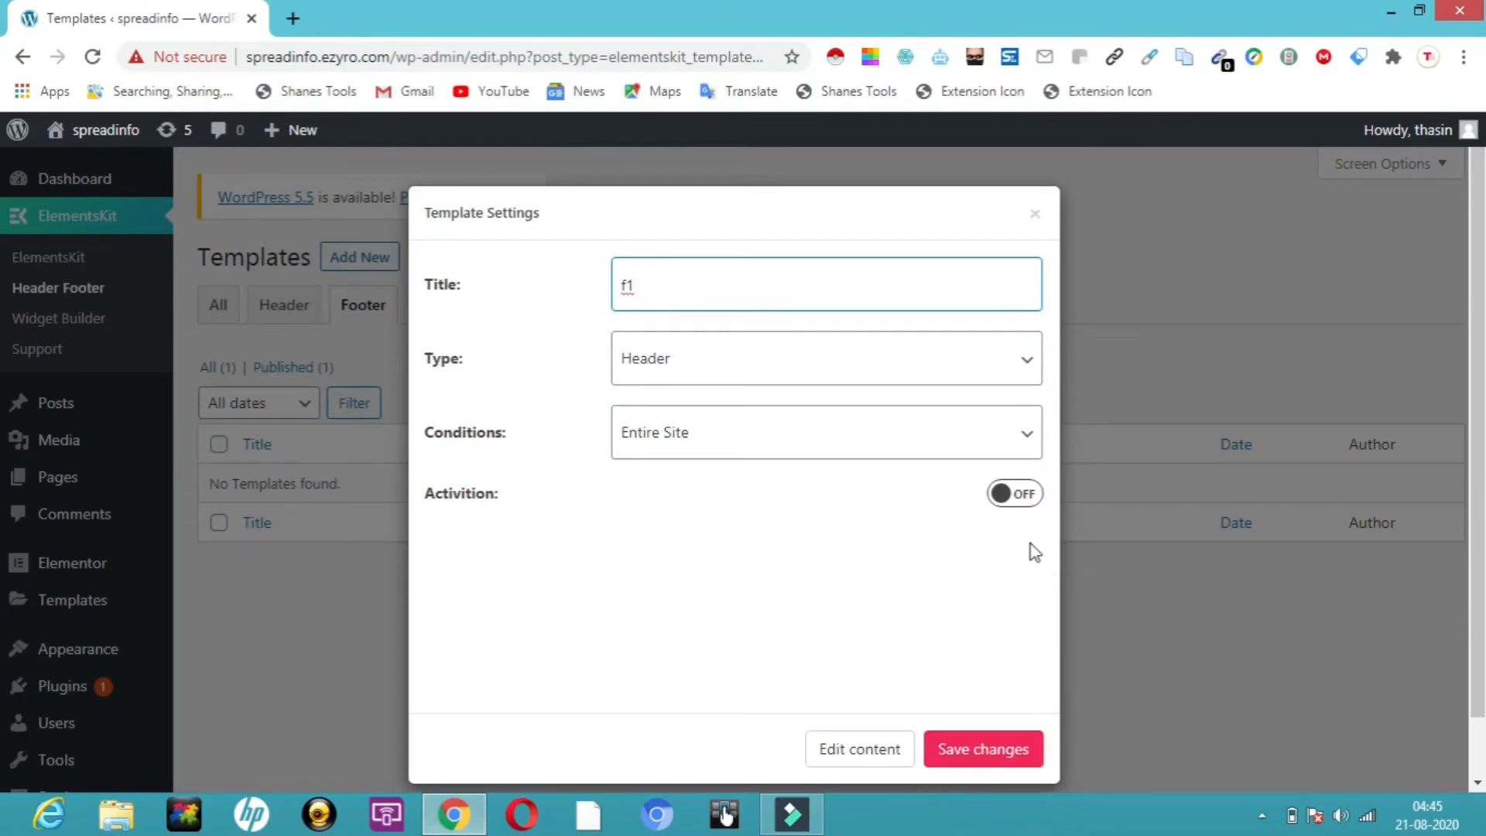
{"action": "left_click", "coordinate": [1026, 499]}
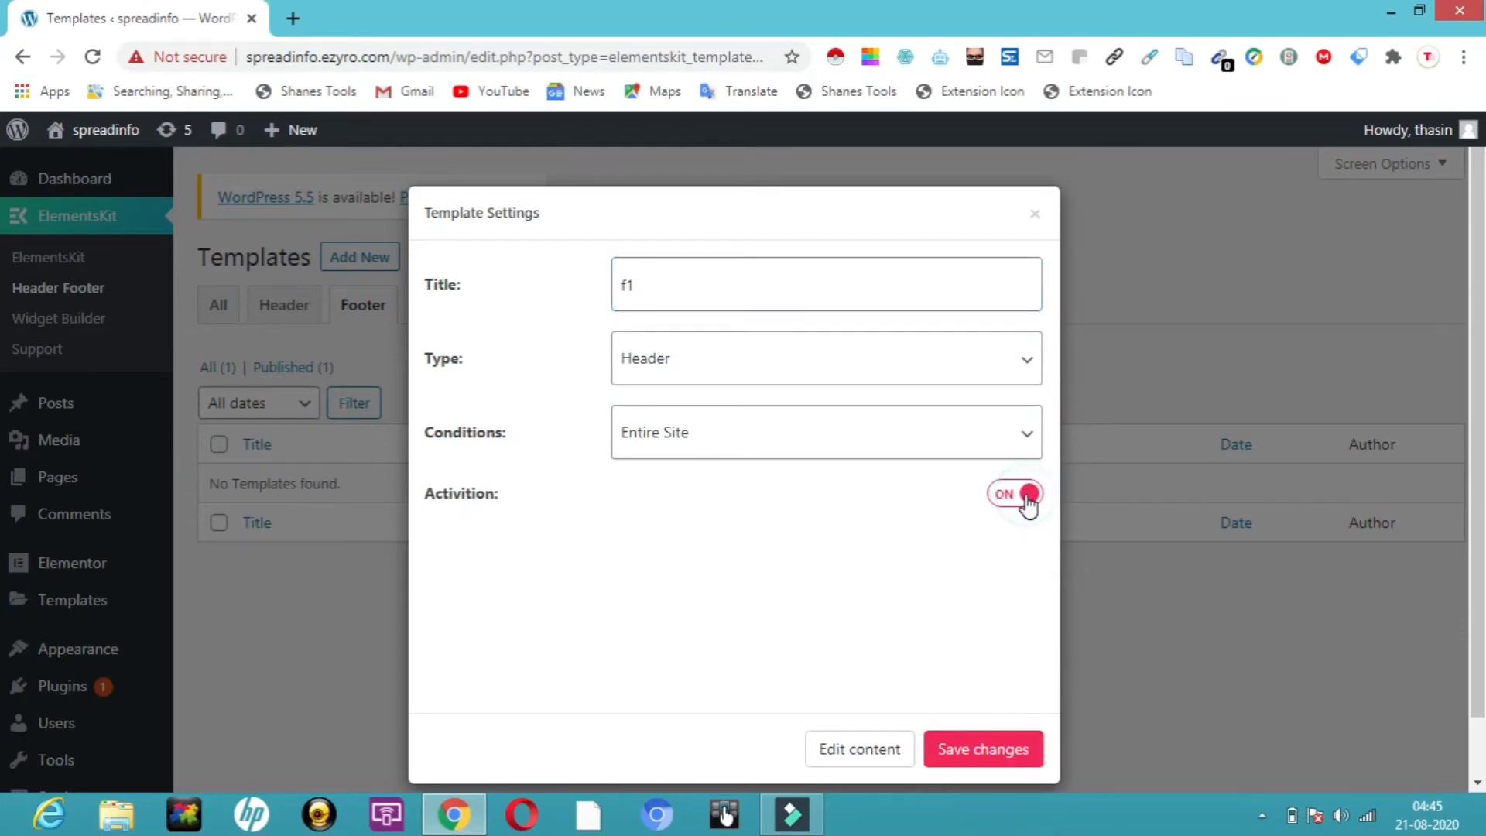
{"action": "left_click", "coordinate": [913, 367]}
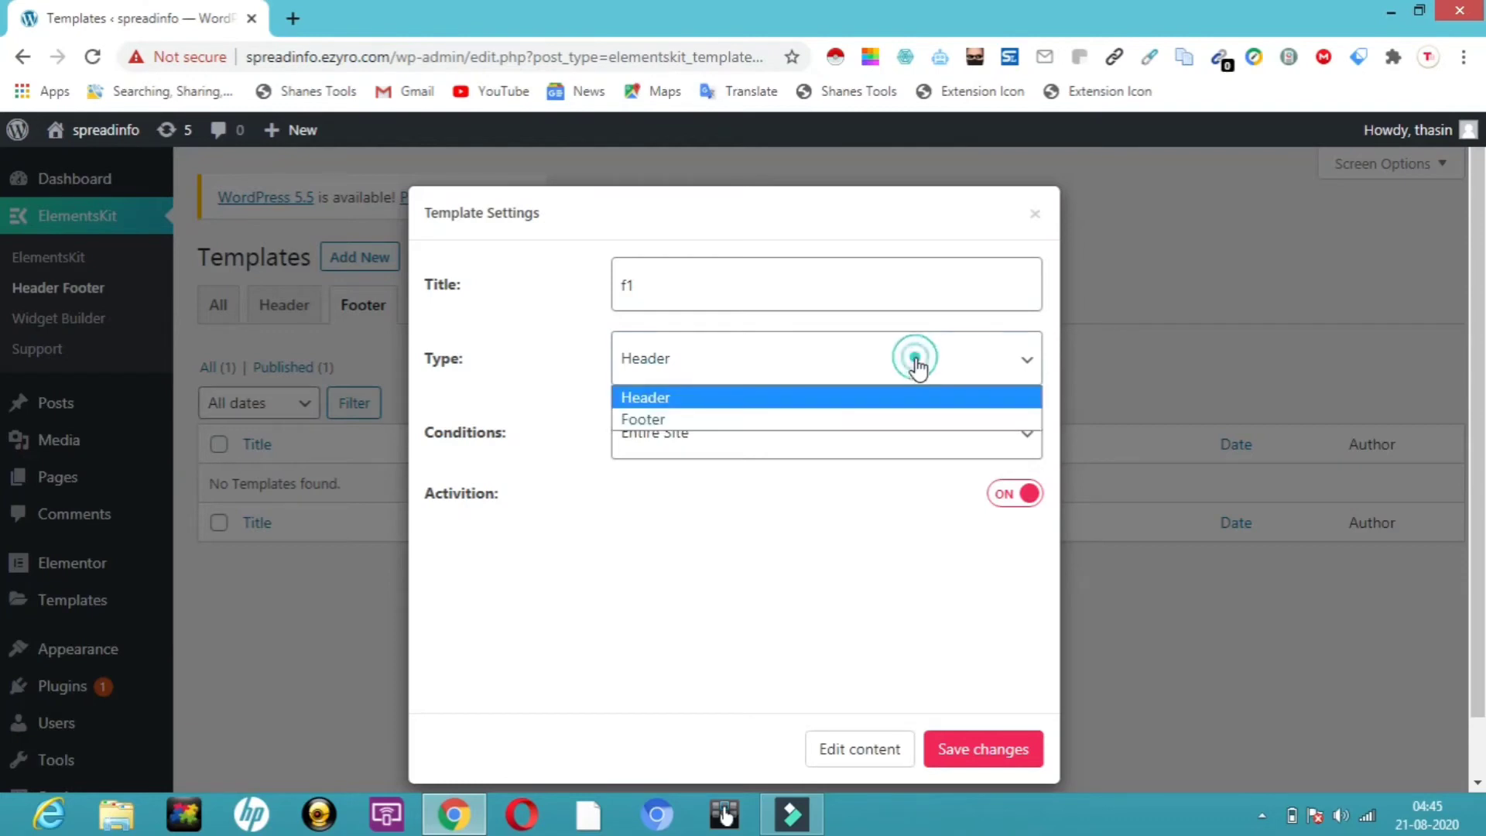
{"action": "left_click", "coordinate": [869, 419]}
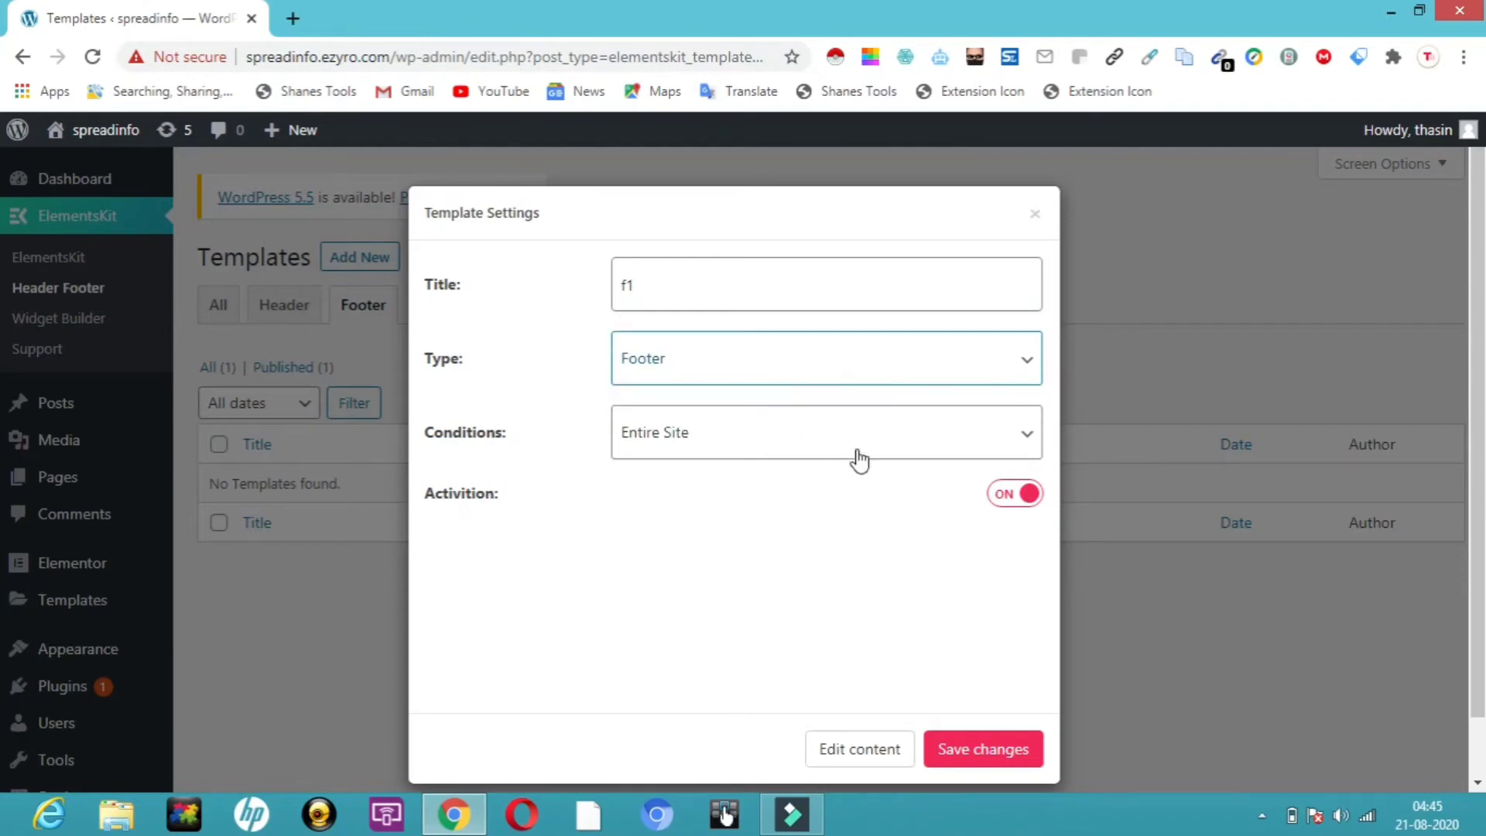
{"action": "left_click", "coordinate": [856, 450]}
{"action": "left_click", "coordinate": [862, 427]}
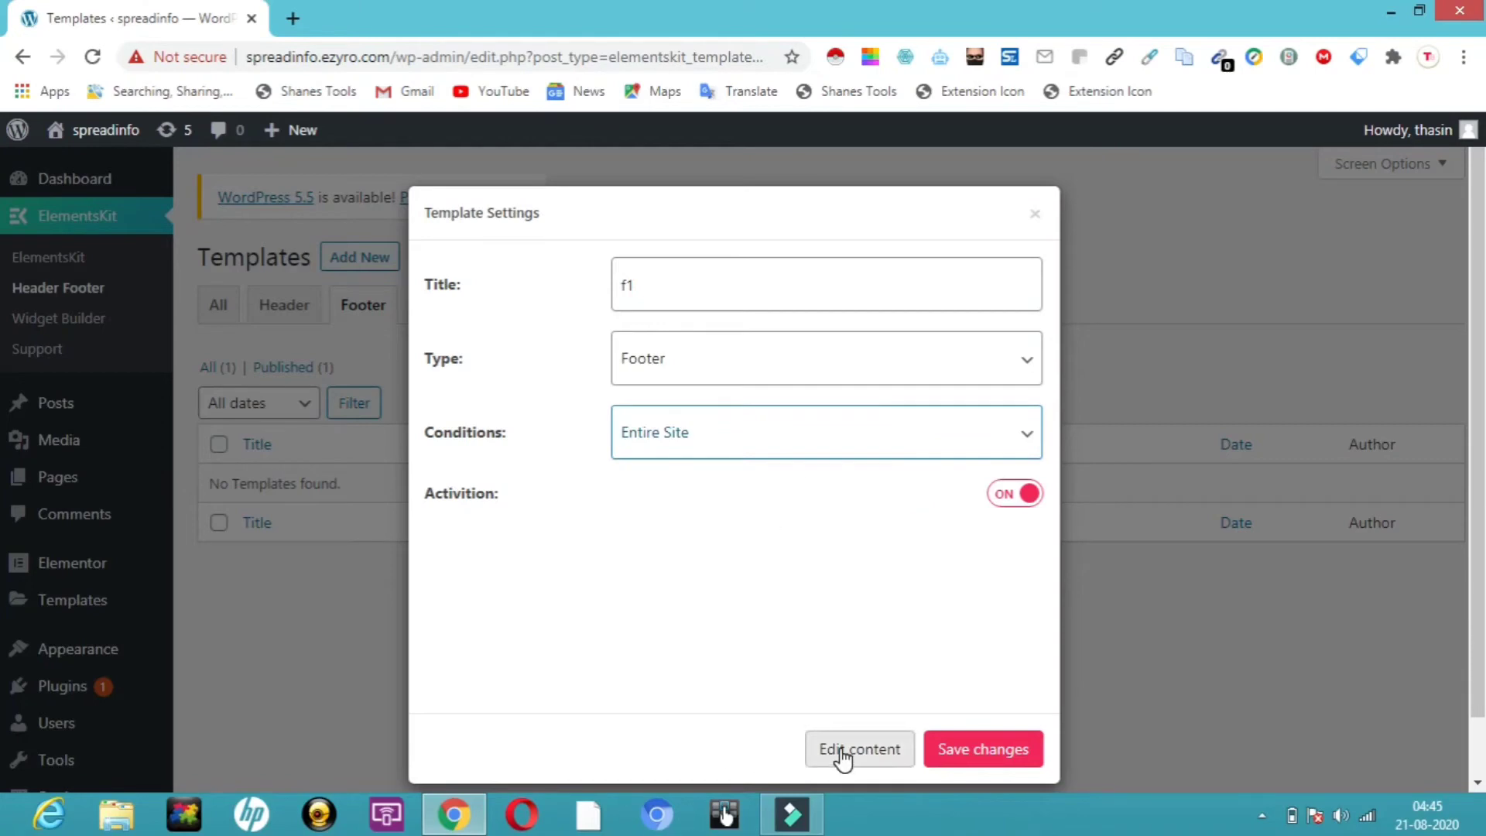
{"action": "left_click", "coordinate": [957, 758]}
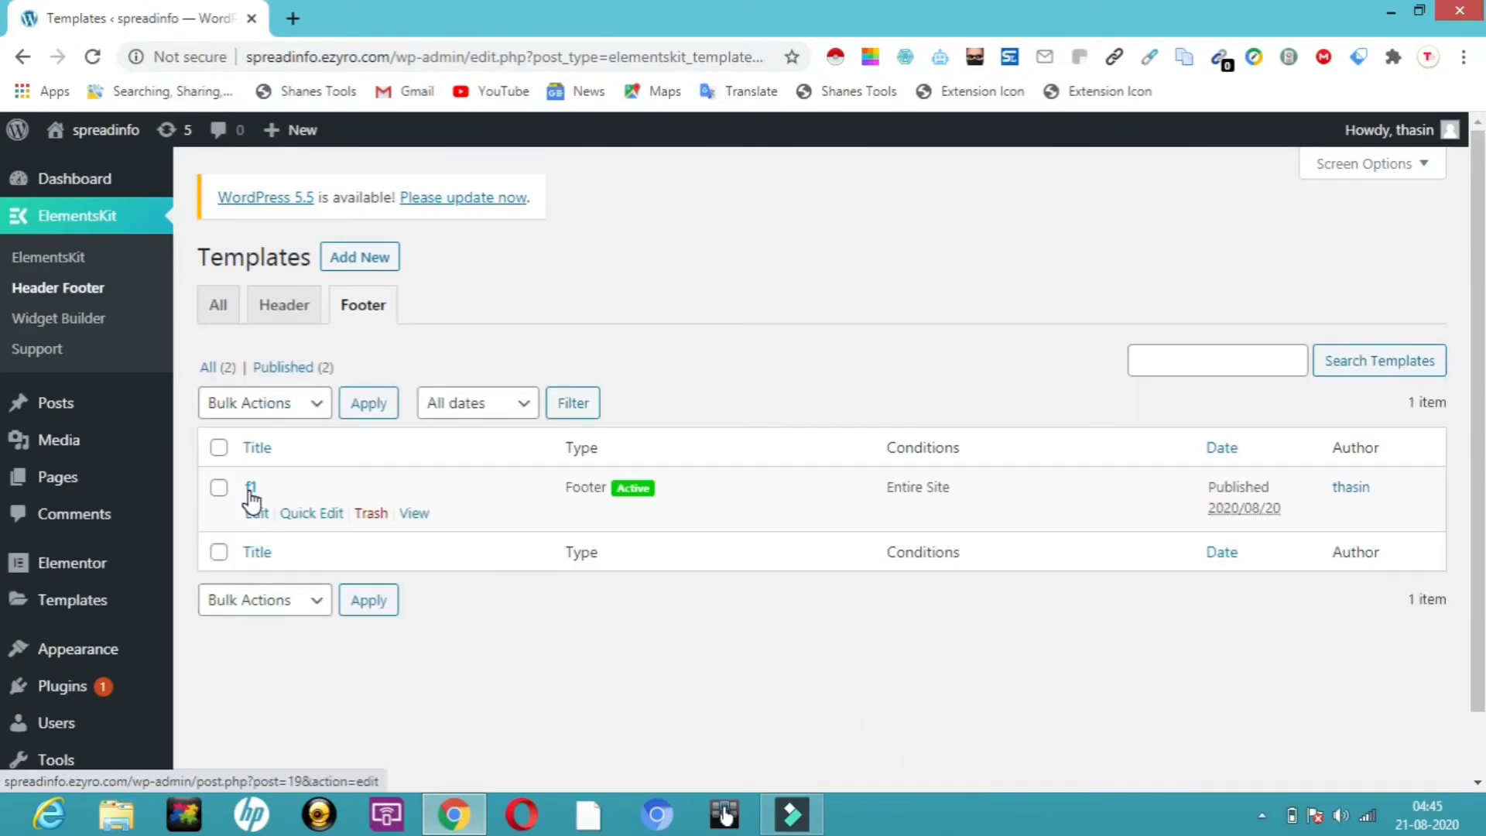
{"action": "left_click", "coordinate": [258, 514]}
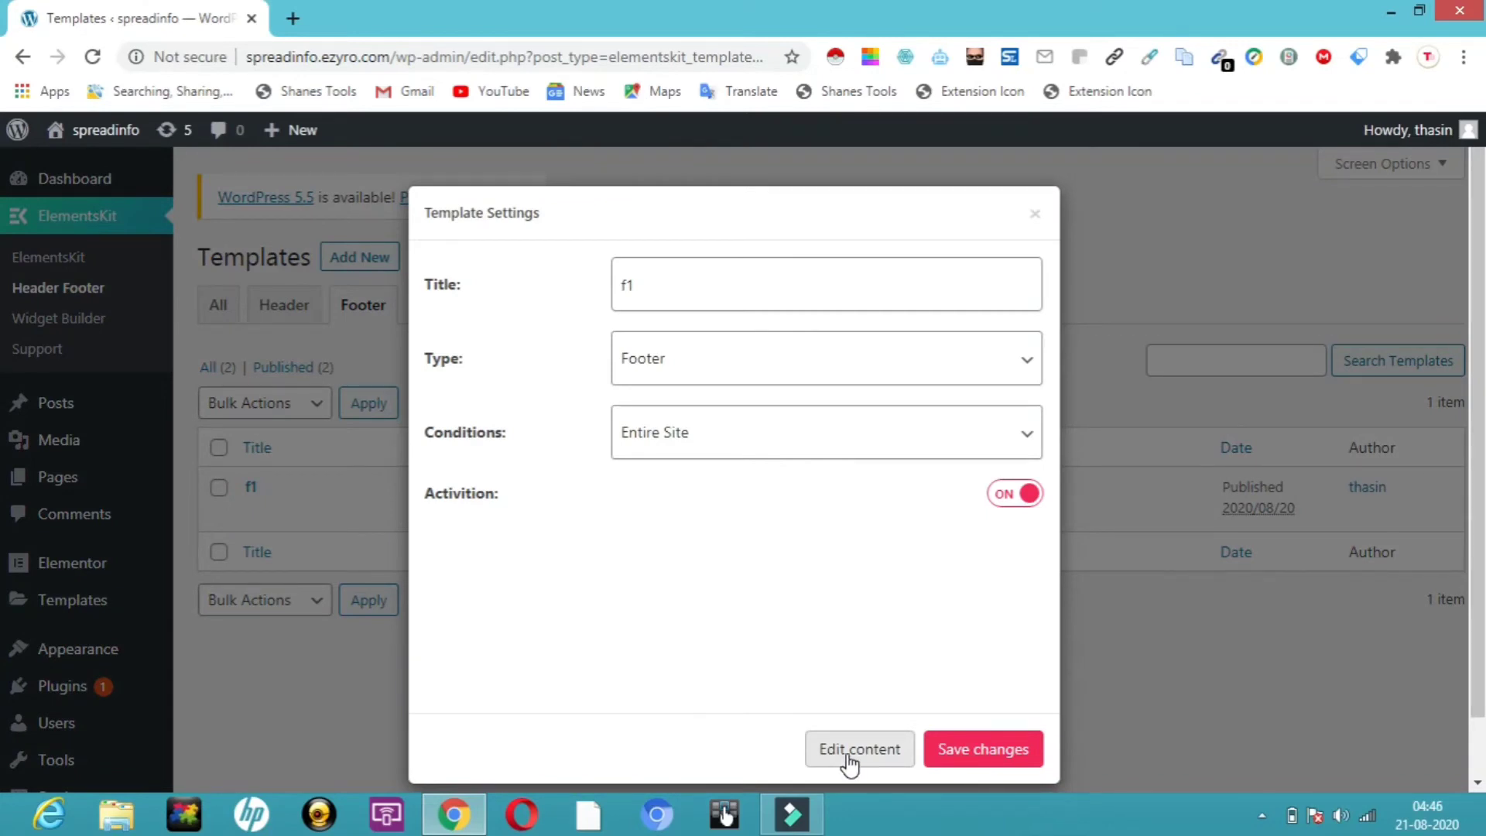
{"action": "left_click", "coordinate": [866, 753]}
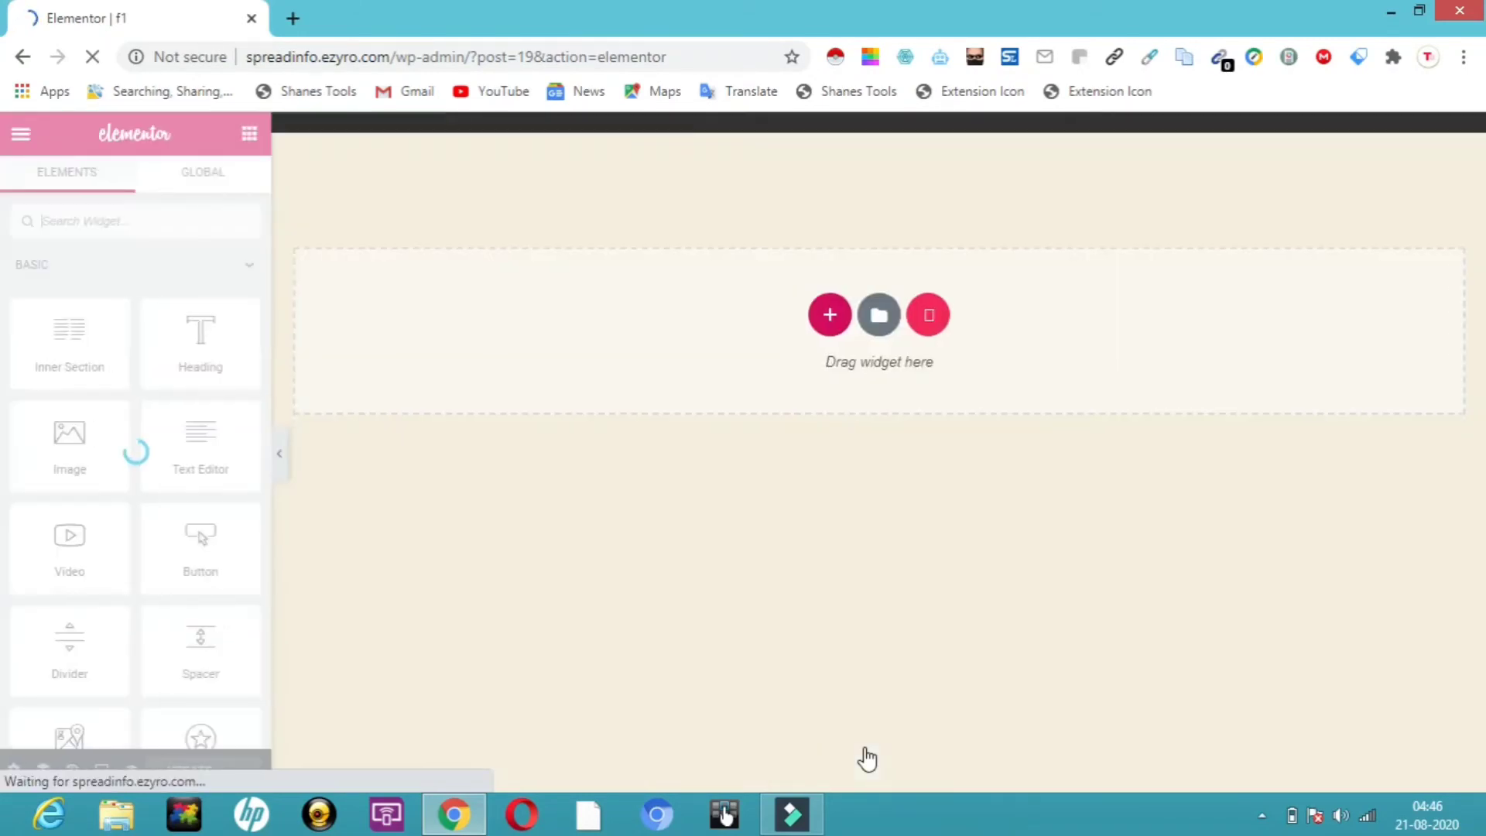
Insert the first black footer template from the ElementsKit library's Footers tab
{"action": "left_click", "coordinate": [912, 299]}
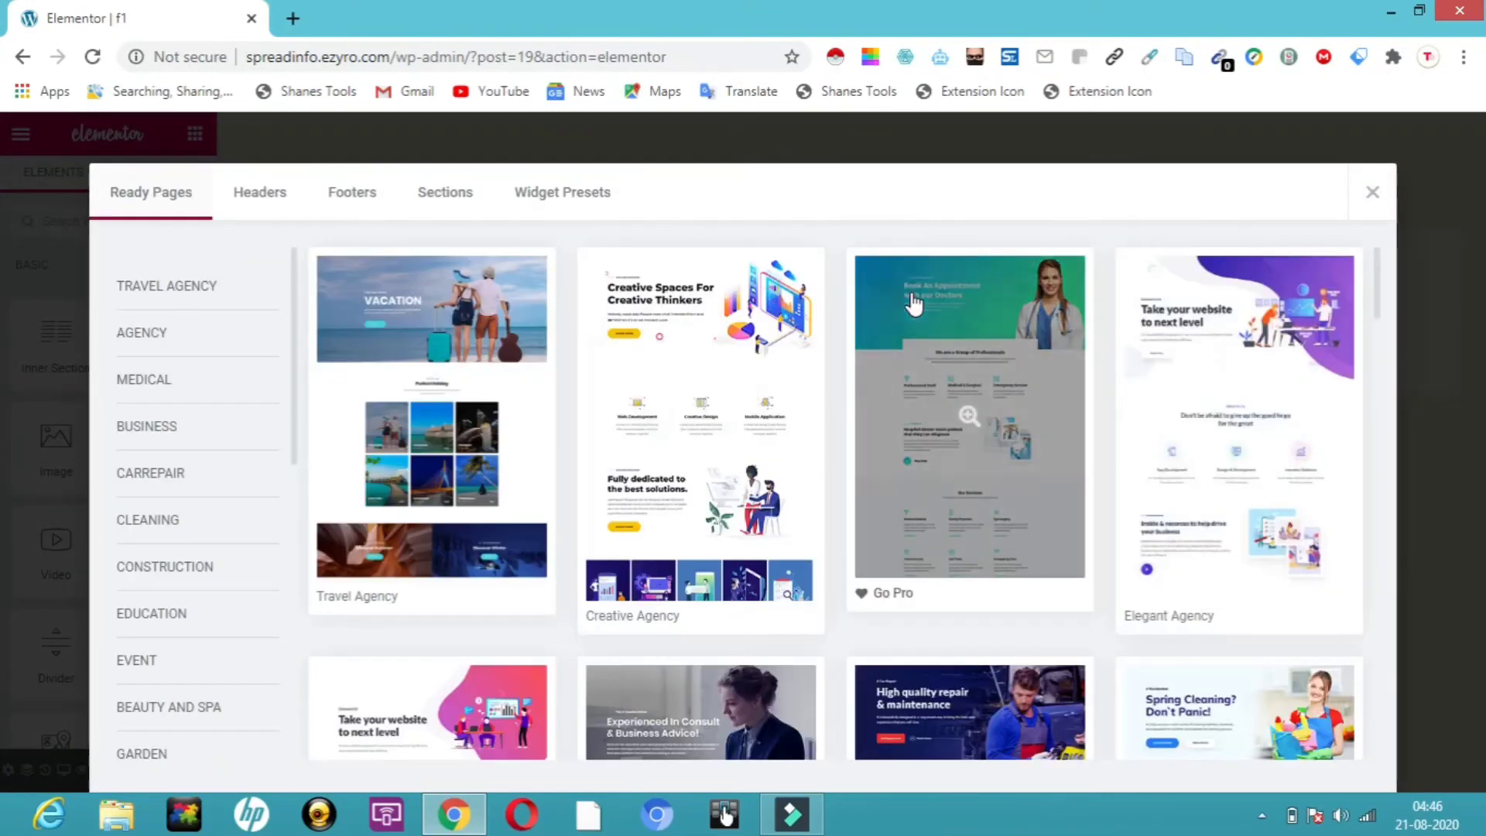
{"action": "left_click", "coordinate": [355, 199]}
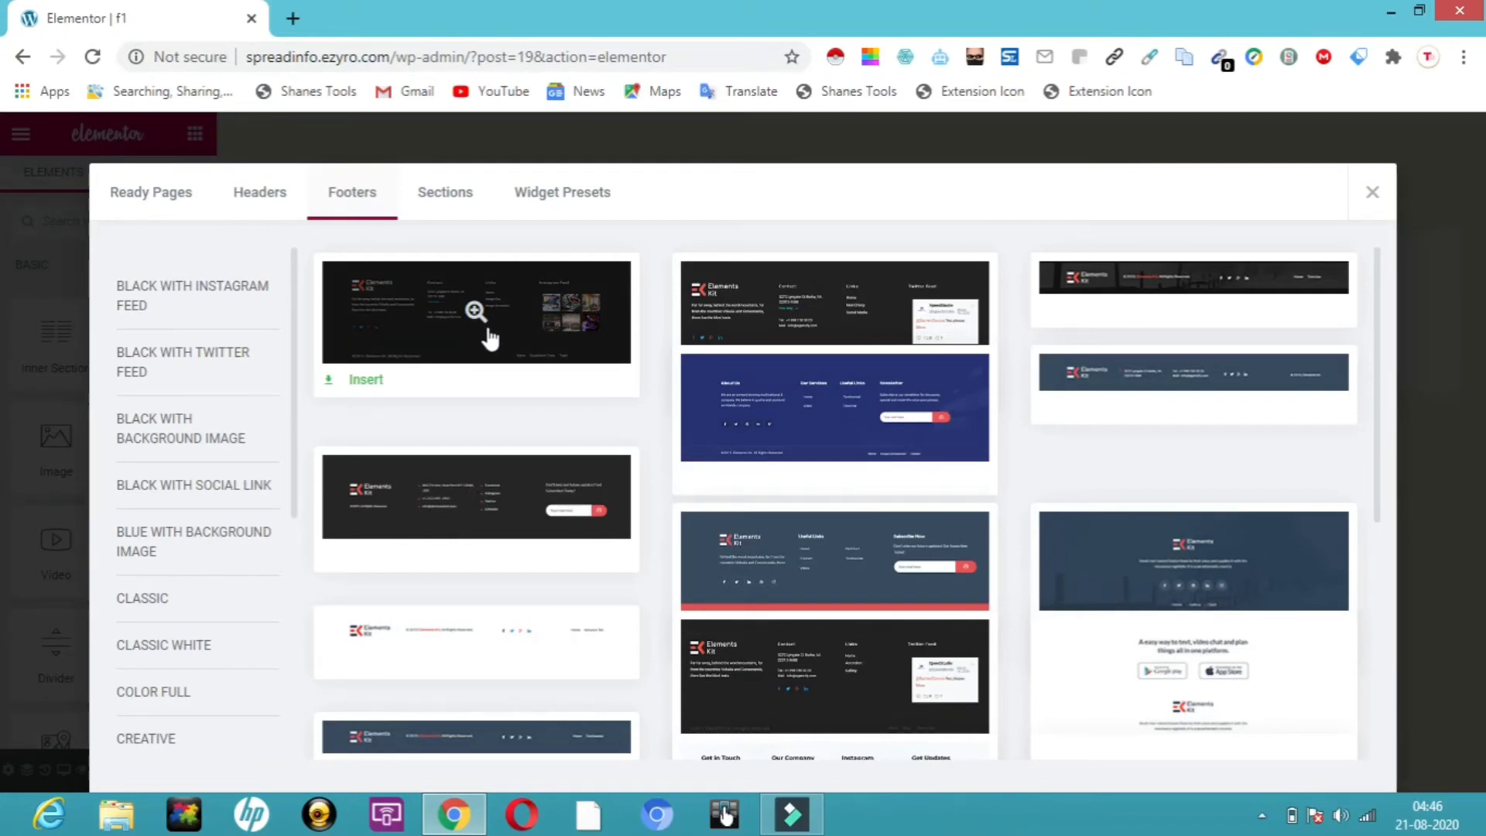
{"action": "left_click", "coordinate": [367, 381]}
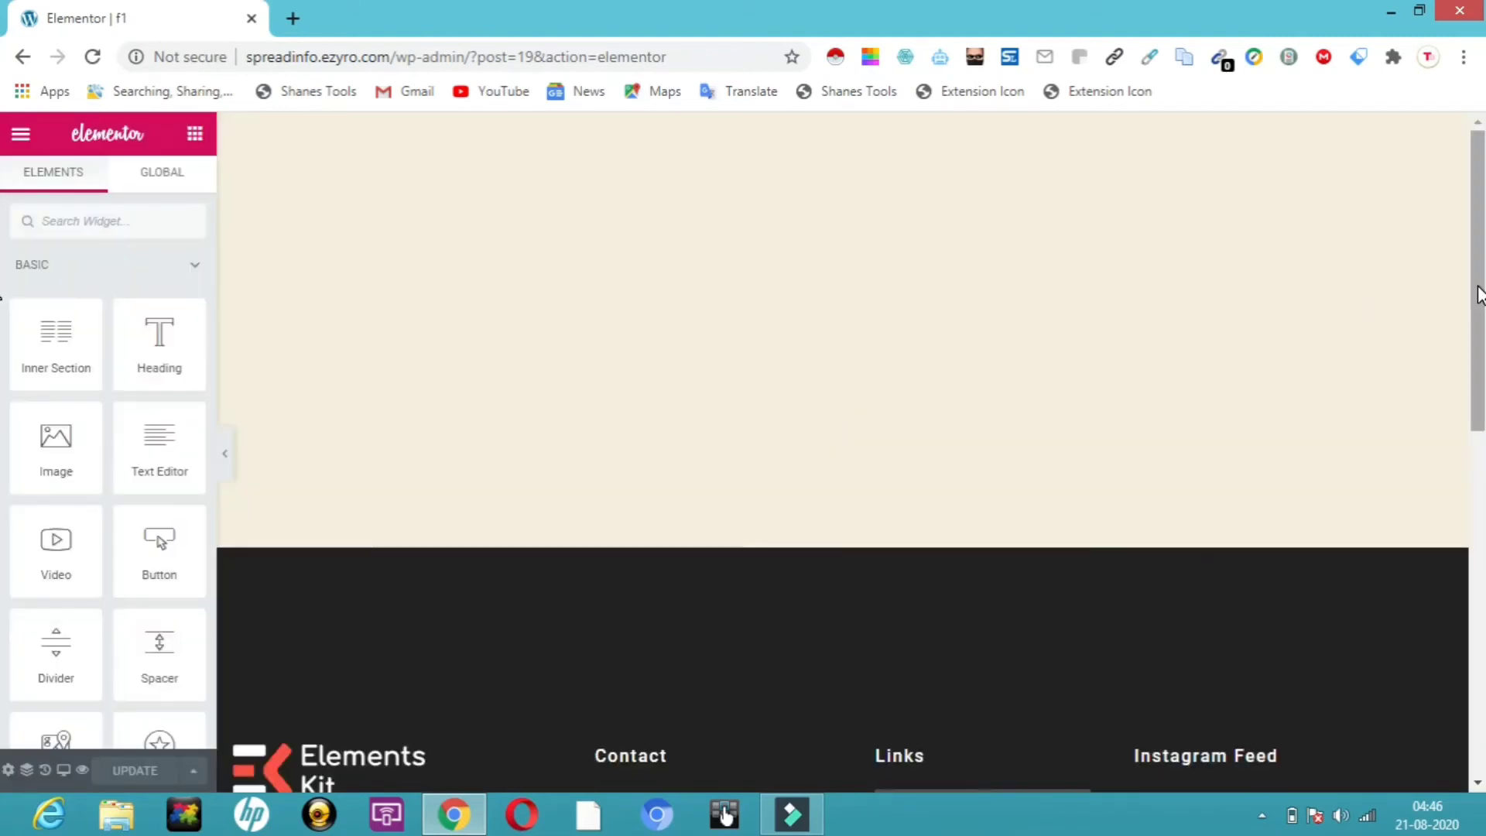
Change the footer's Contact column heading to 'ping me'
{"action": "scroll", "coordinate": [1475, 290], "scroll_direction": "down", "scroll_amount": 5}
{"action": "scroll", "coordinate": [1463, 232], "scroll_direction": "up", "scroll_amount": 5}
{"action": "scroll", "coordinate": [1474, 255], "scroll_direction": "down", "scroll_amount": 6}
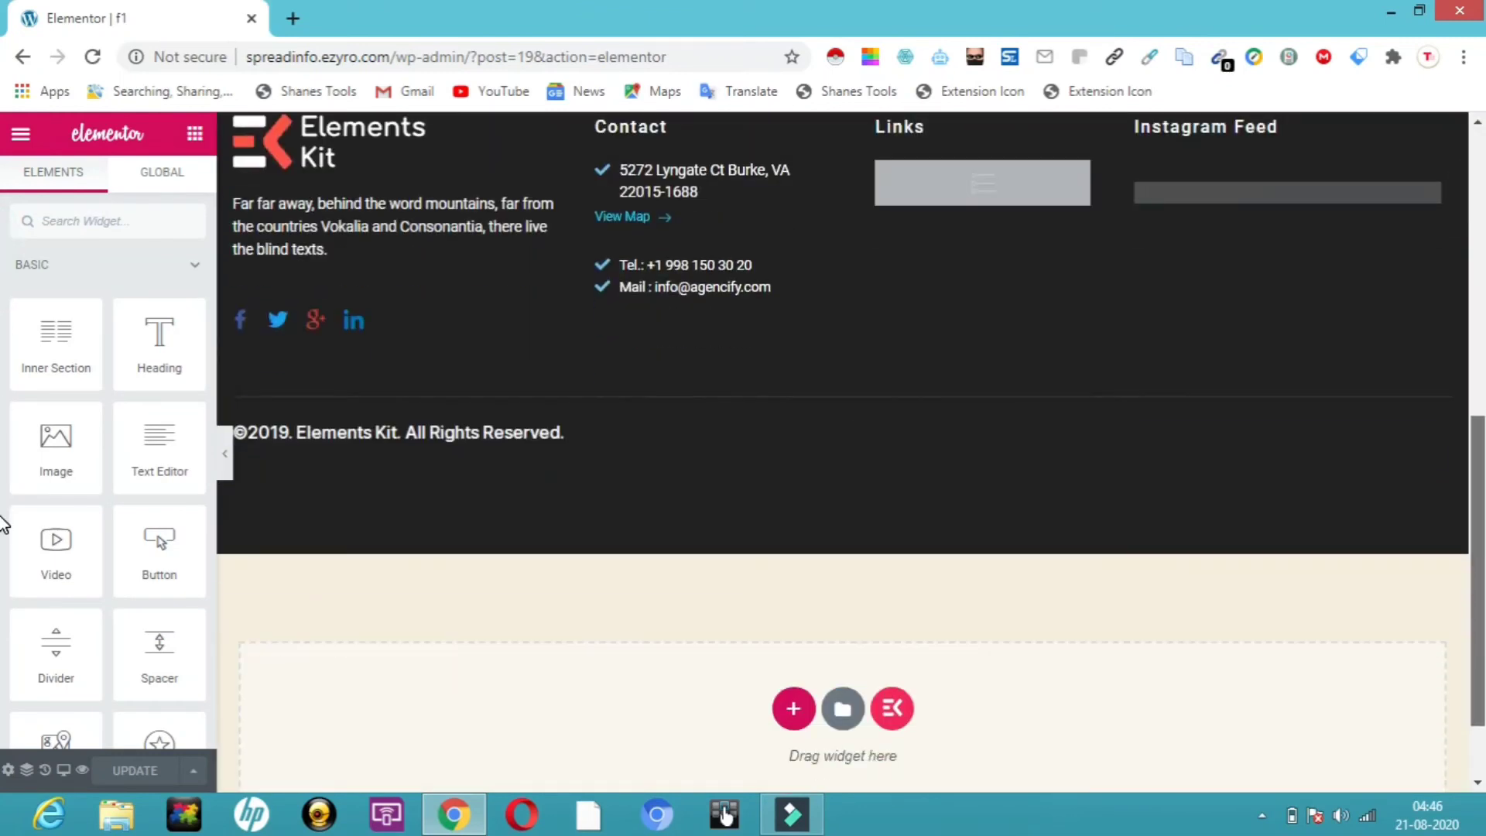
{"action": "scroll", "coordinate": [1469, 467], "scroll_direction": "up", "scroll_amount": 4}
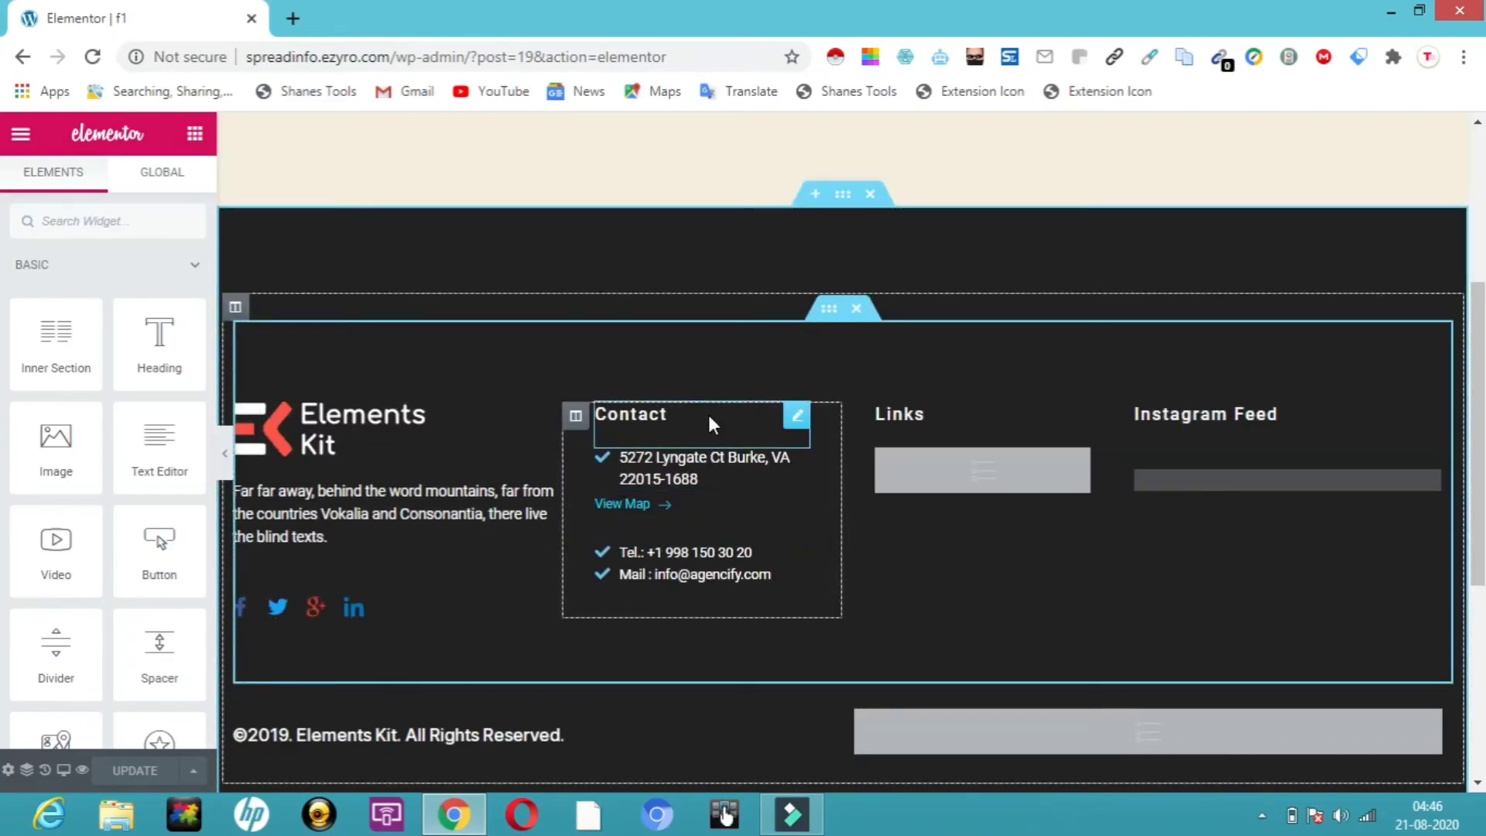
{"action": "left_click", "coordinate": [800, 419]}
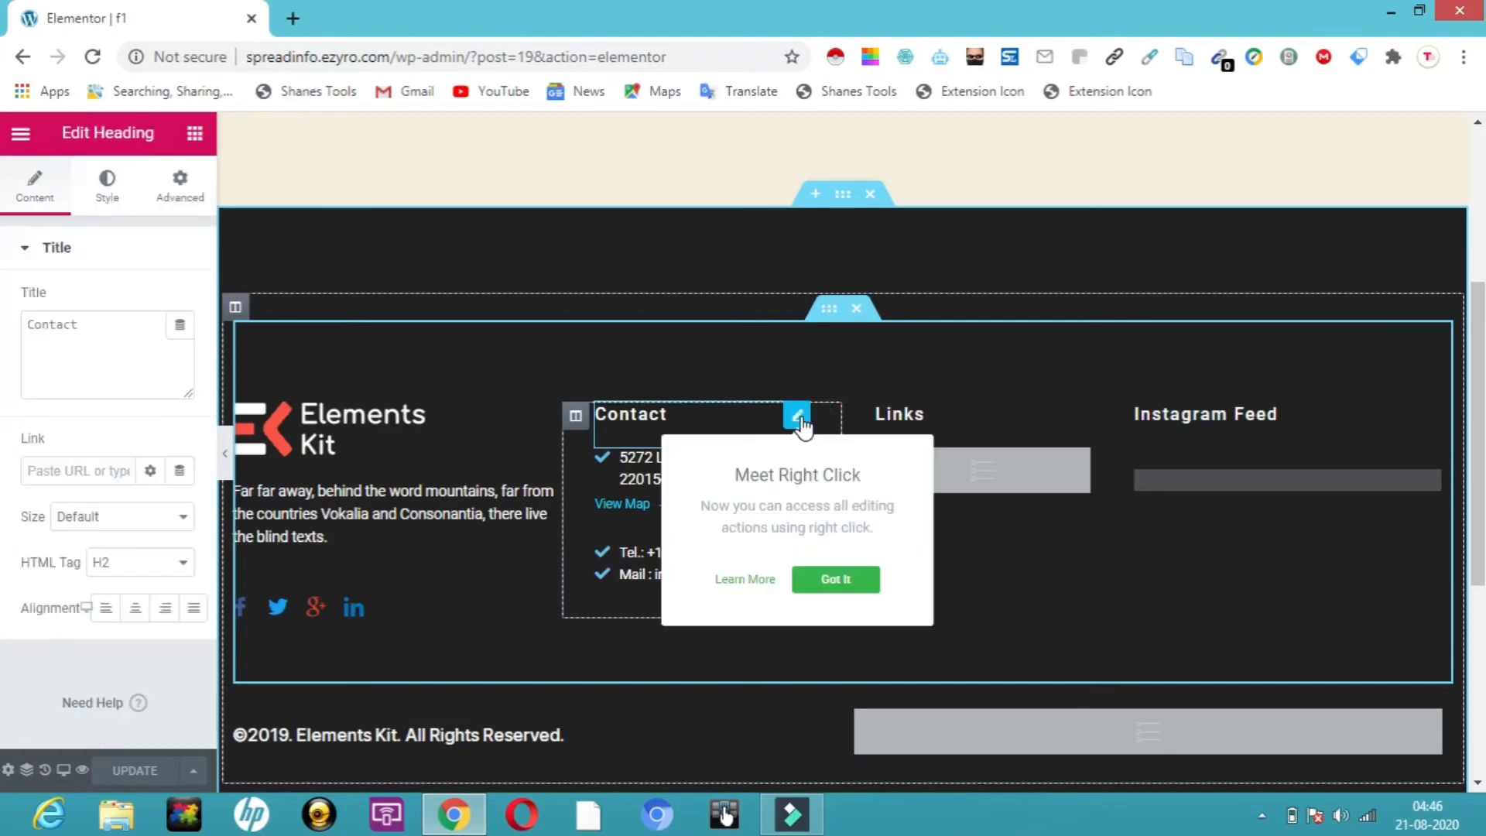
{"action": "left_click", "coordinate": [688, 415]}
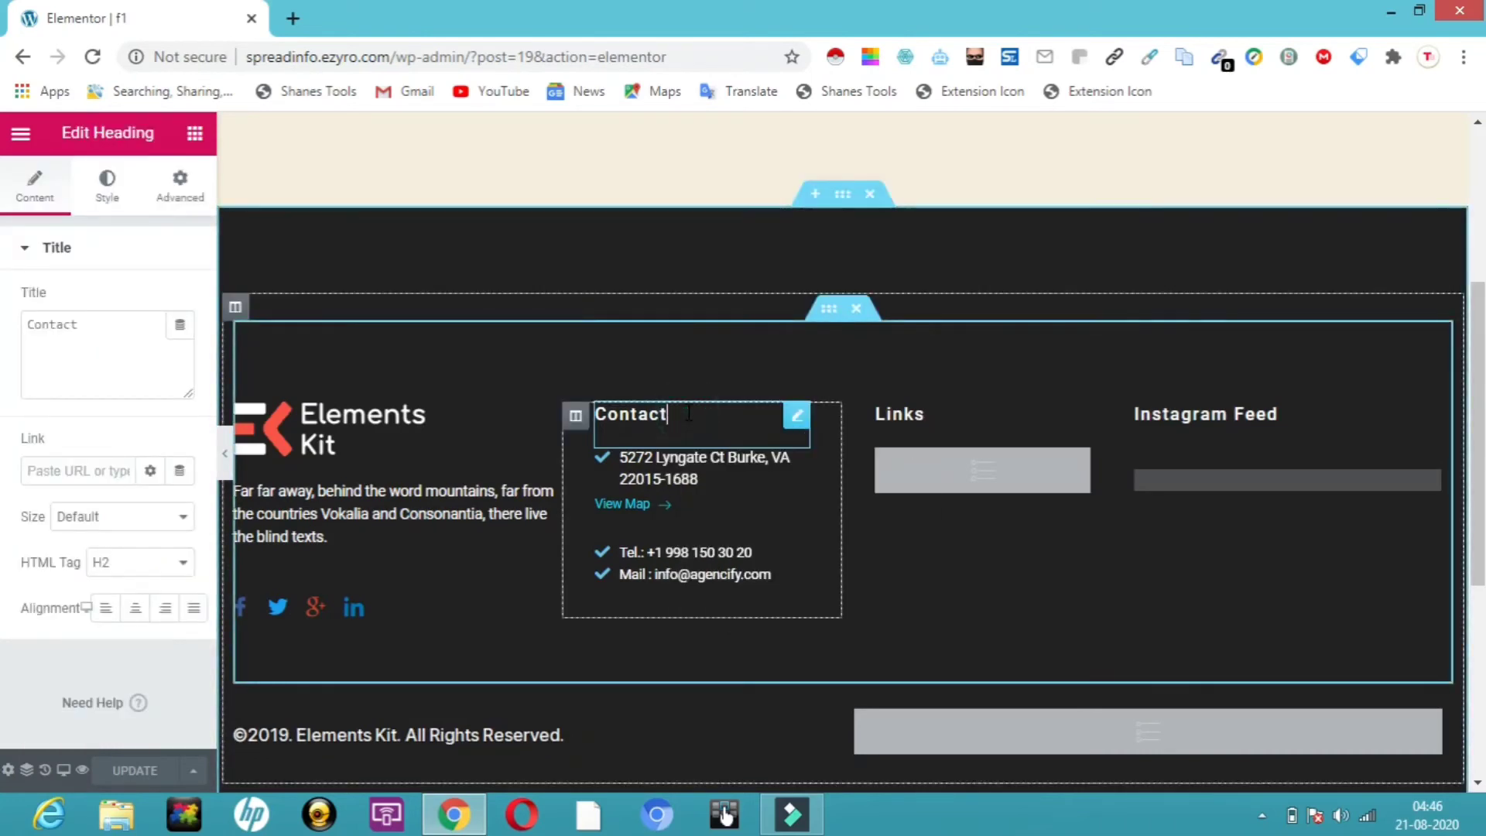
{"action": "key", "text": "BackSpace"}
{"action": "key", "text": "BackSpace"}
{"action": "key", "text": "BackSpace"}
{"action": "key", "text": "BackSpace"}
{"action": "key", "text": "BackSpace"}
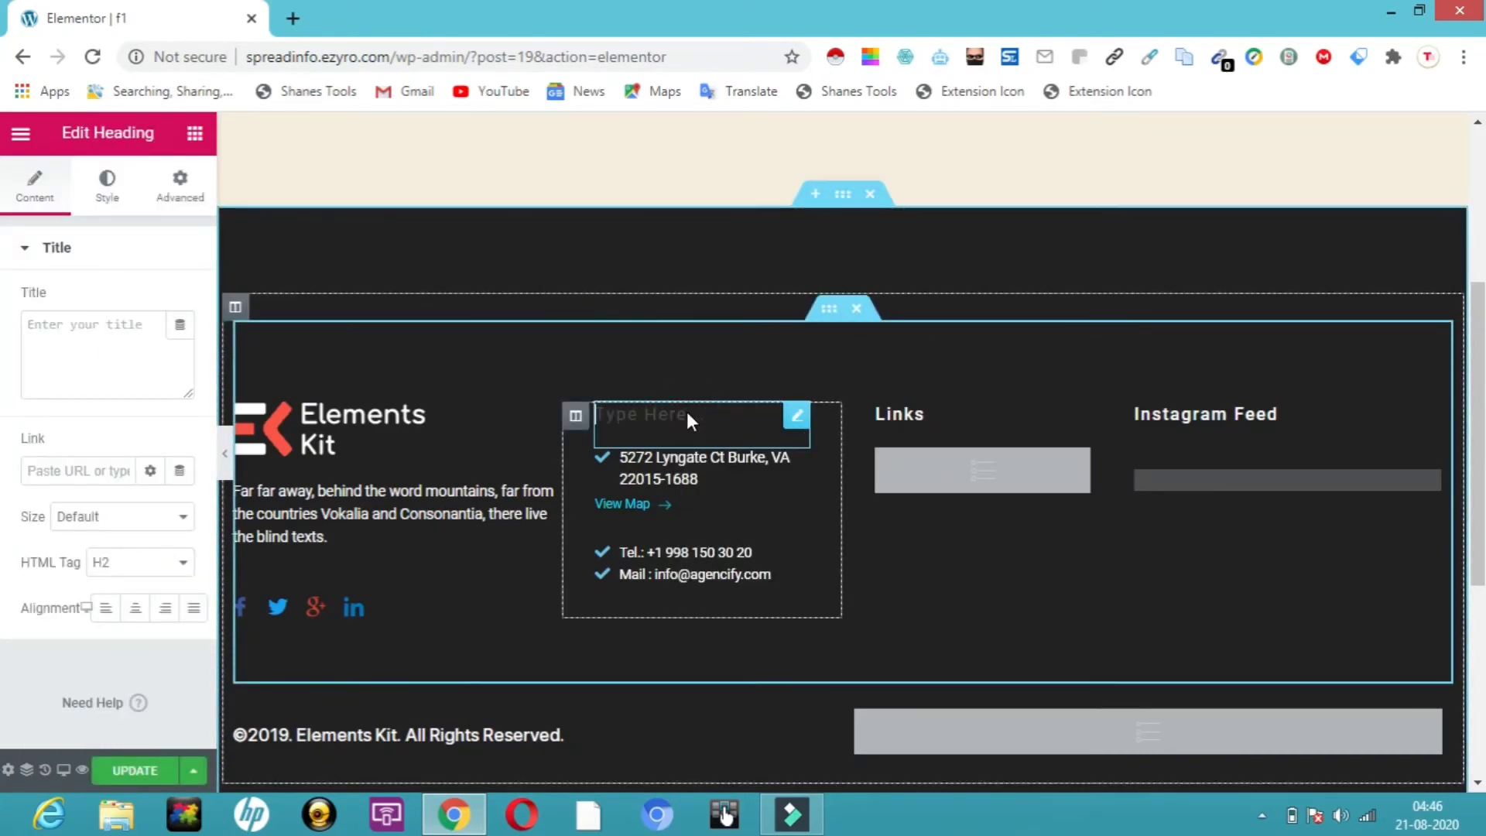
{"action": "type", "text": "ping me"}
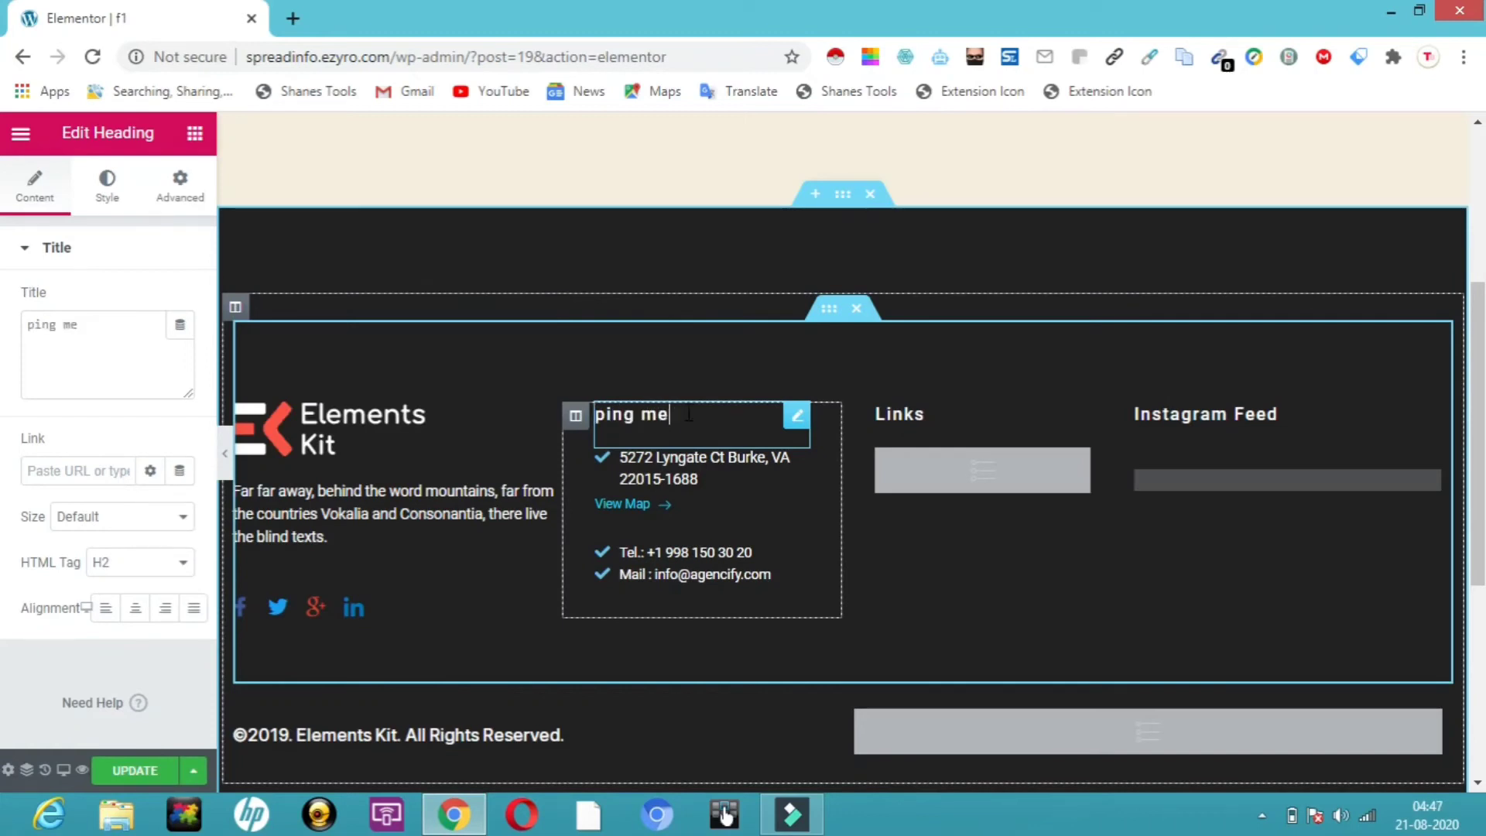
Open the contact list's address item settings, dismissing the right-click tip
{"action": "left_click", "coordinate": [656, 472]}
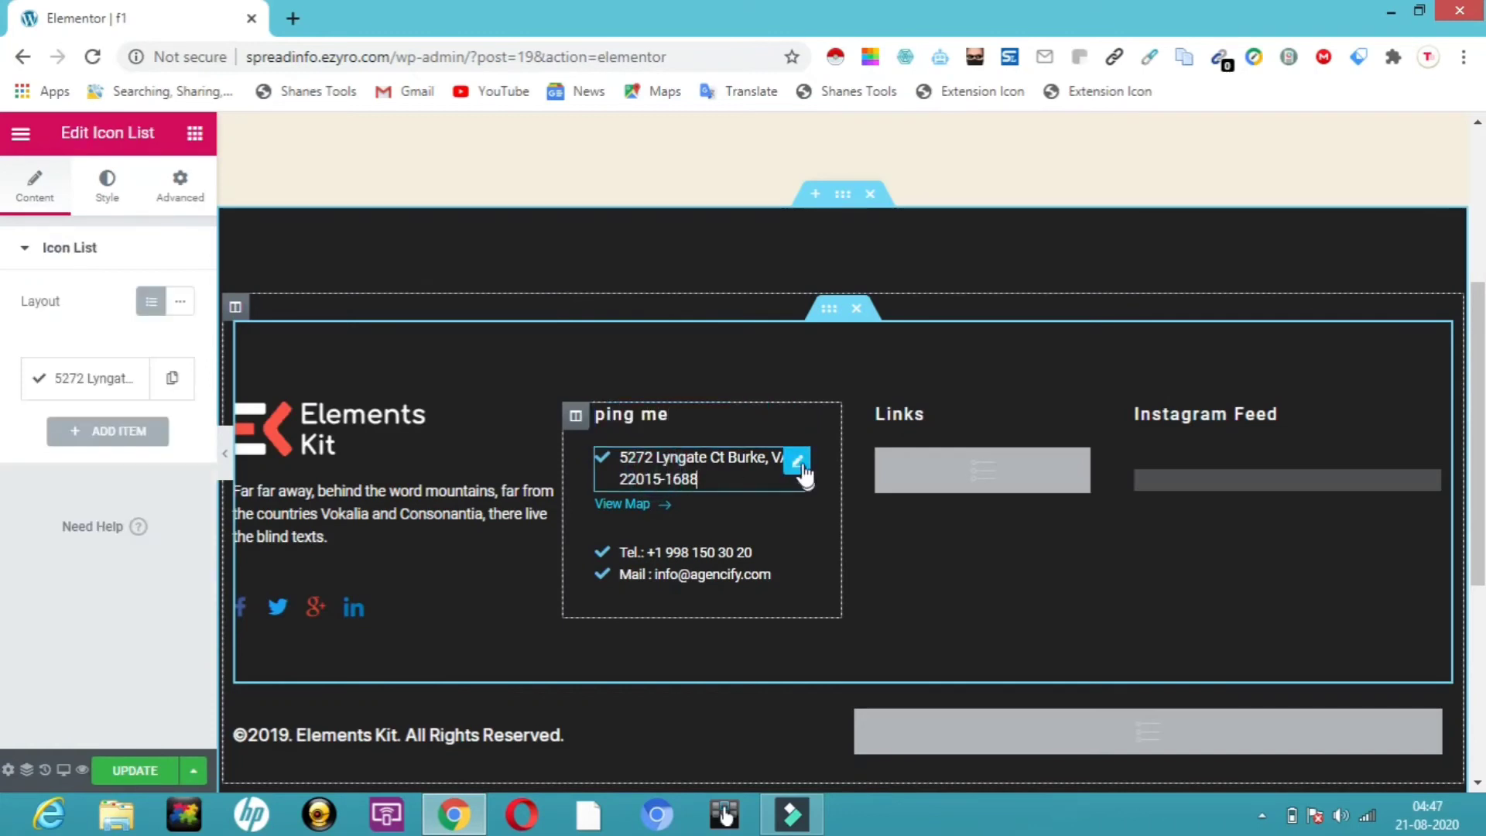
{"action": "left_click", "coordinate": [800, 465]}
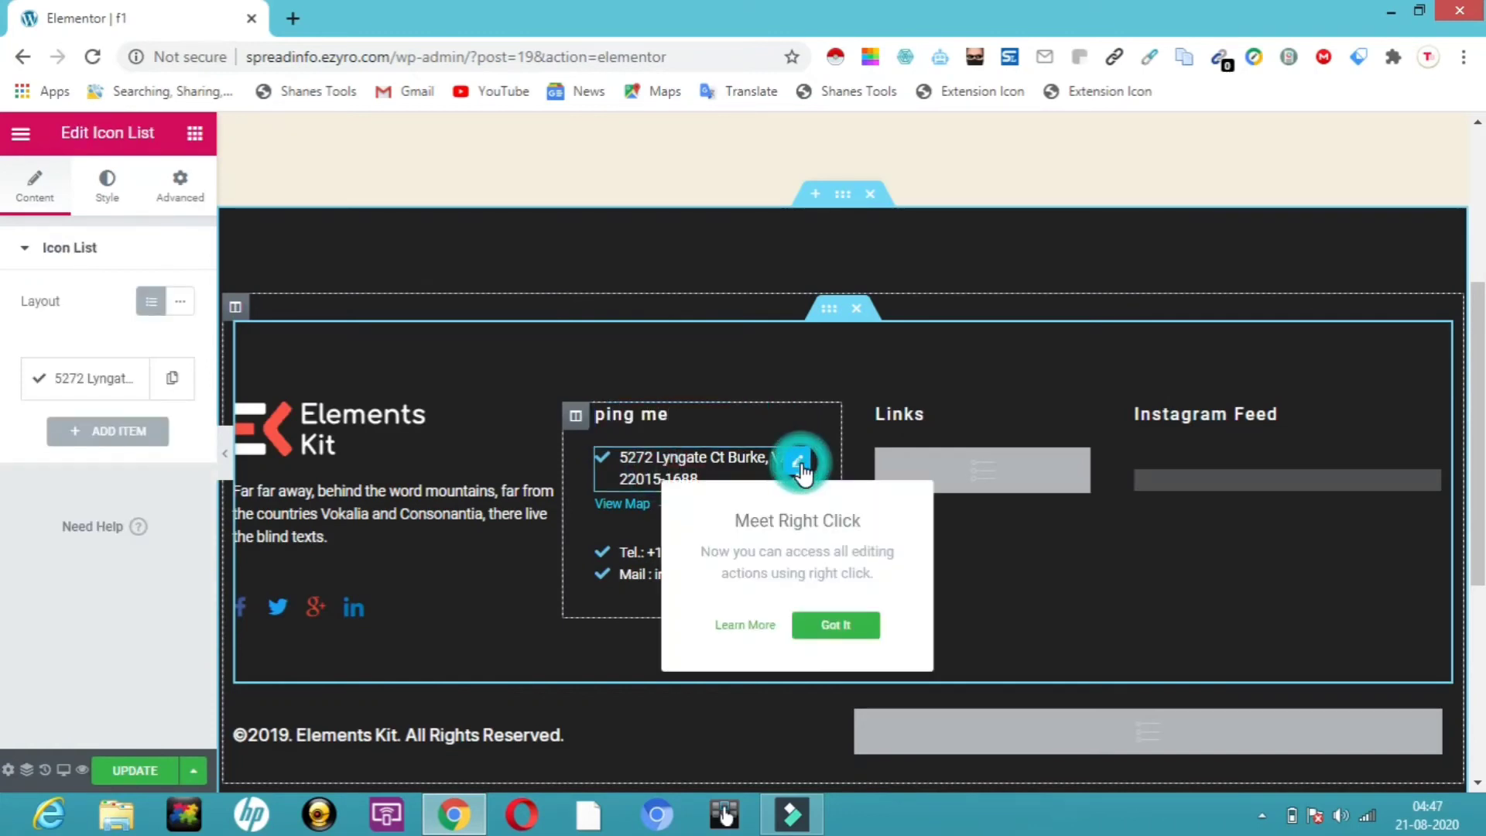
{"action": "left_click", "coordinate": [713, 460]}
{"action": "left_click", "coordinate": [37, 185]}
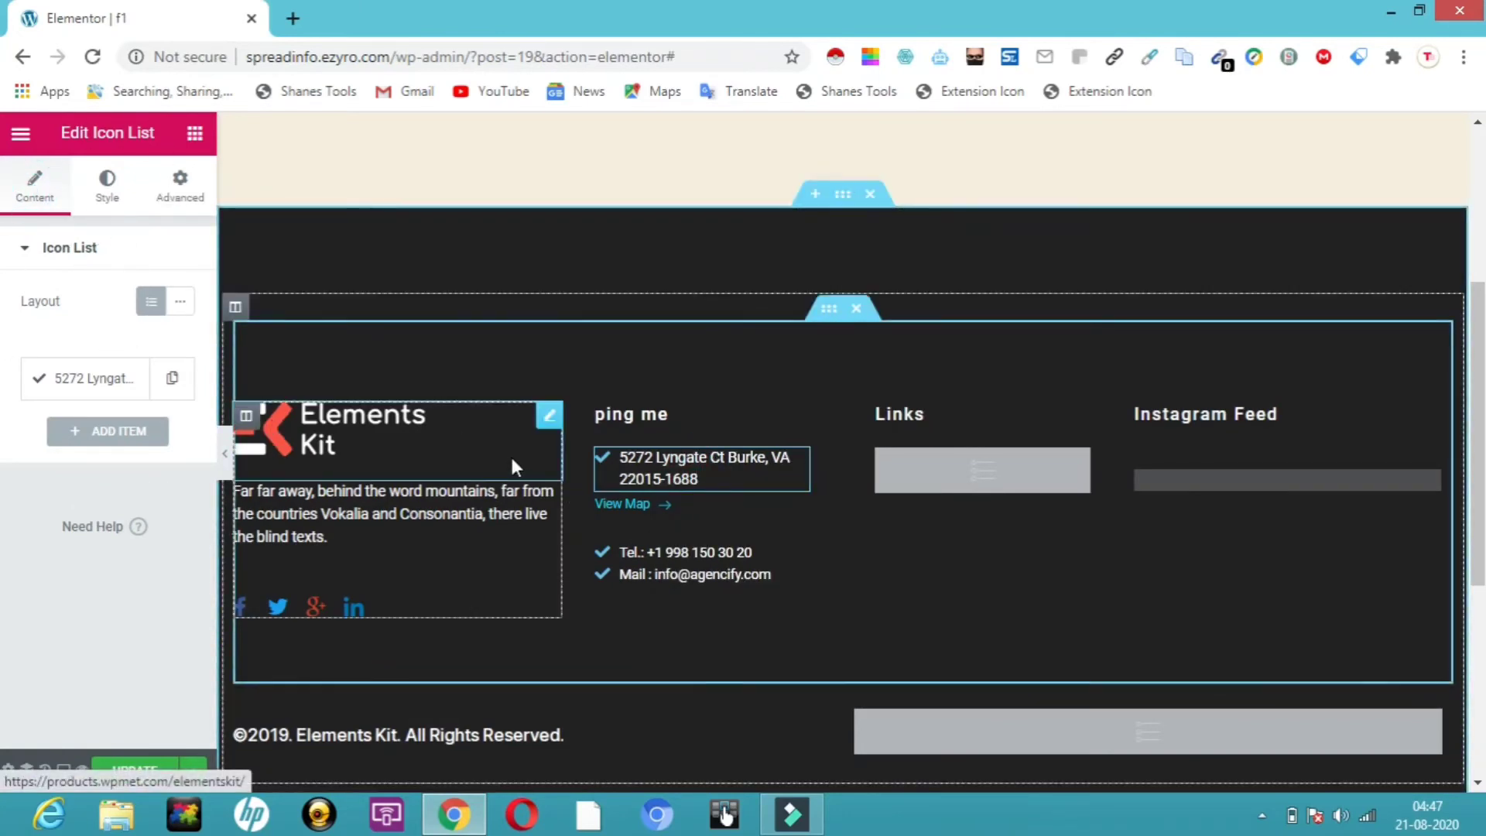
Replace the footer's ElementsKit logo with the SPREAD image from the Media Library
{"action": "left_click", "coordinate": [438, 451]}
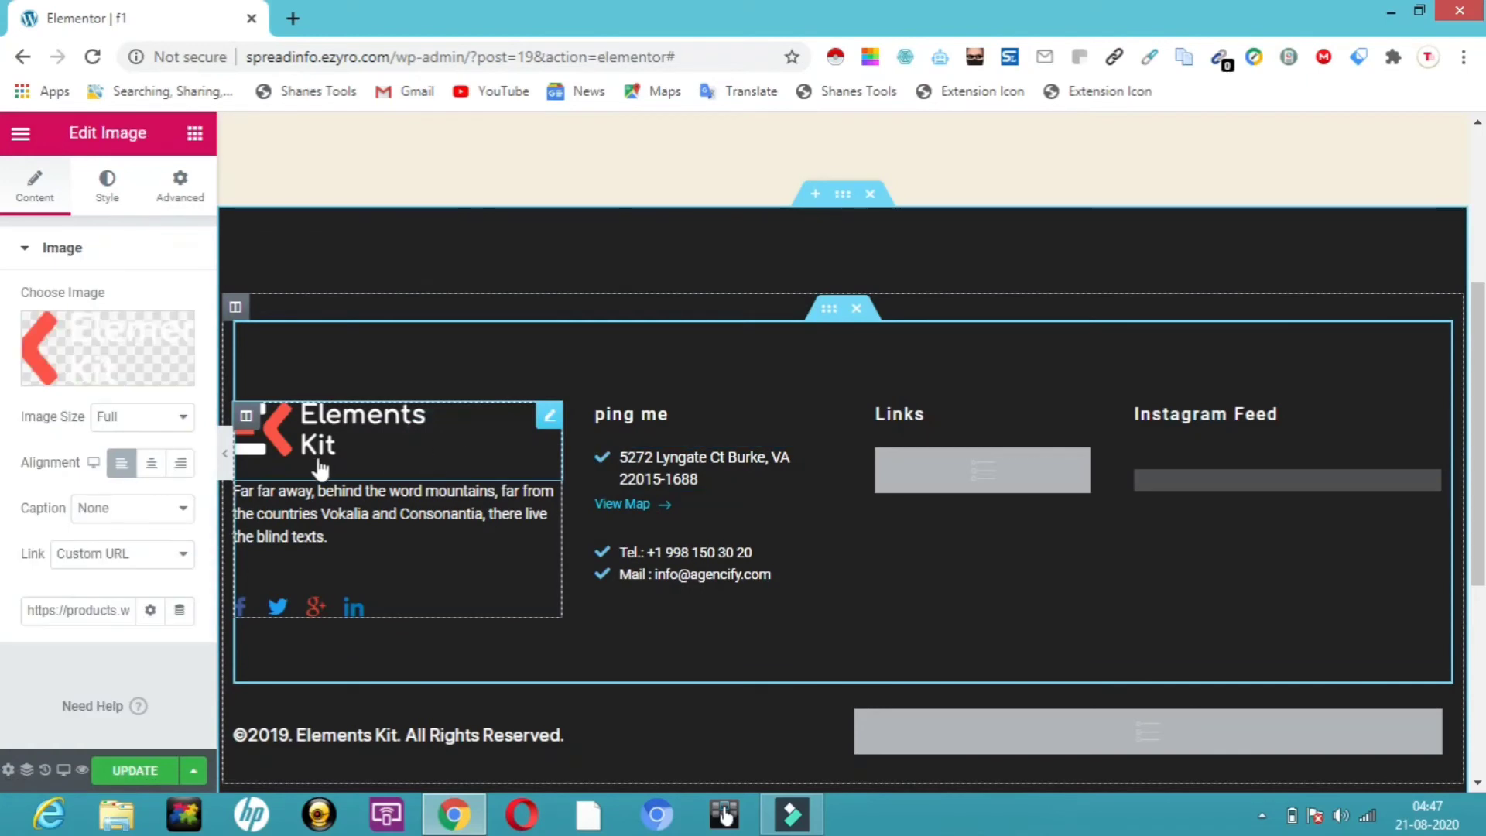
{"action": "left_click", "coordinate": [106, 379]}
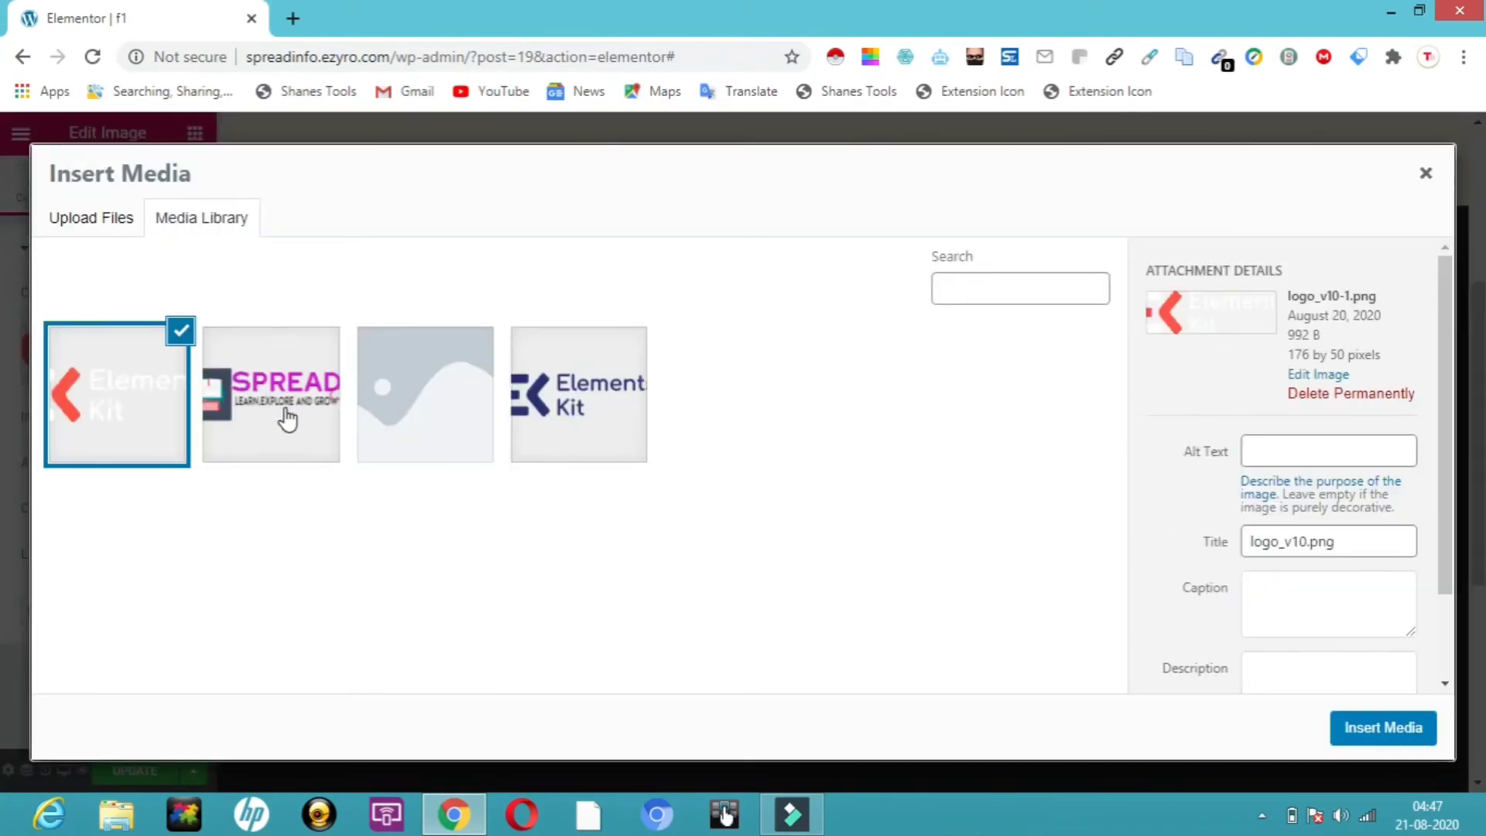
{"action": "left_click", "coordinate": [285, 414]}
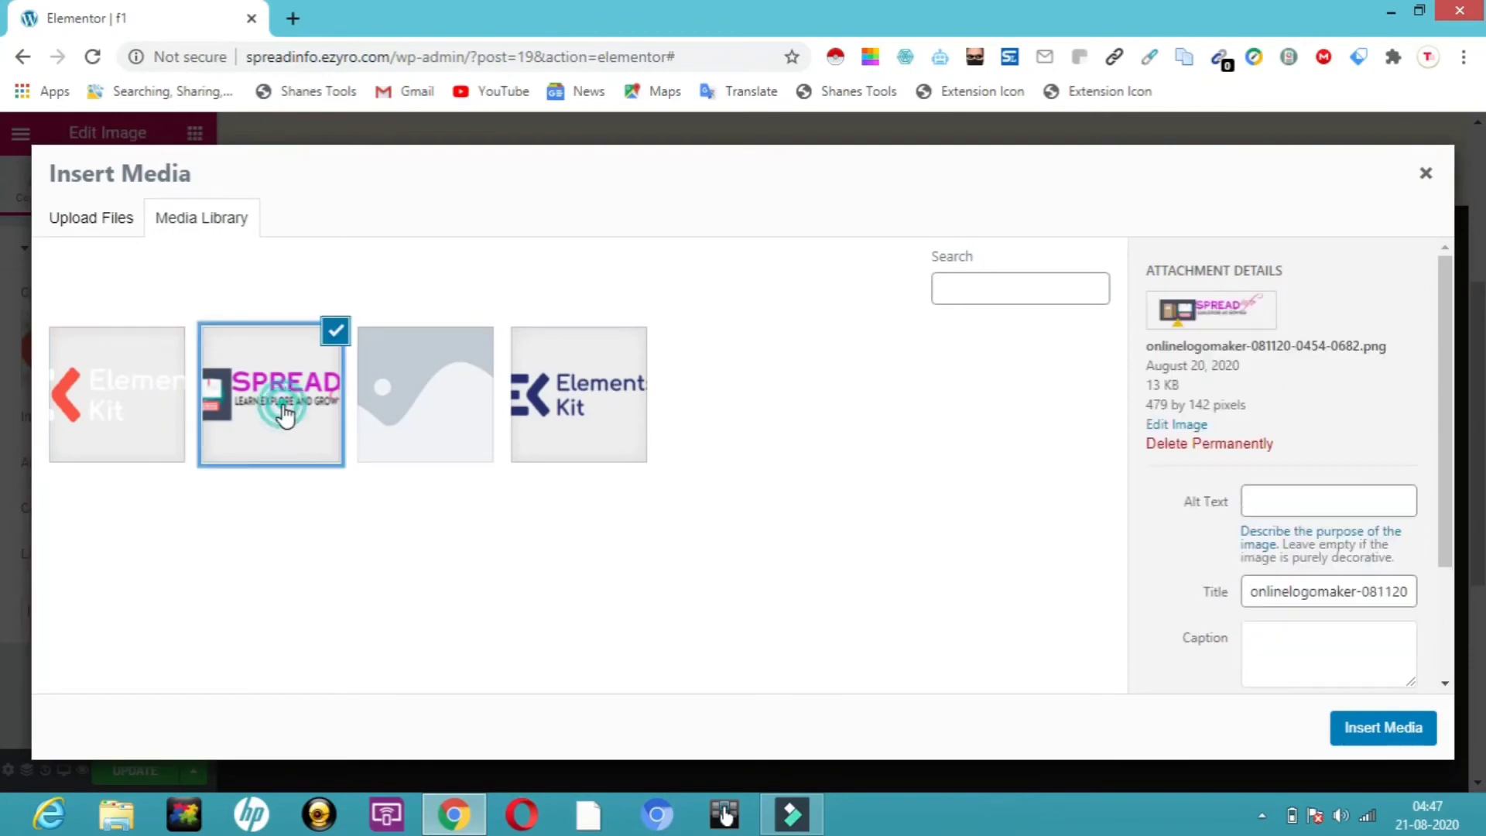
{"action": "left_click", "coordinate": [1393, 726]}
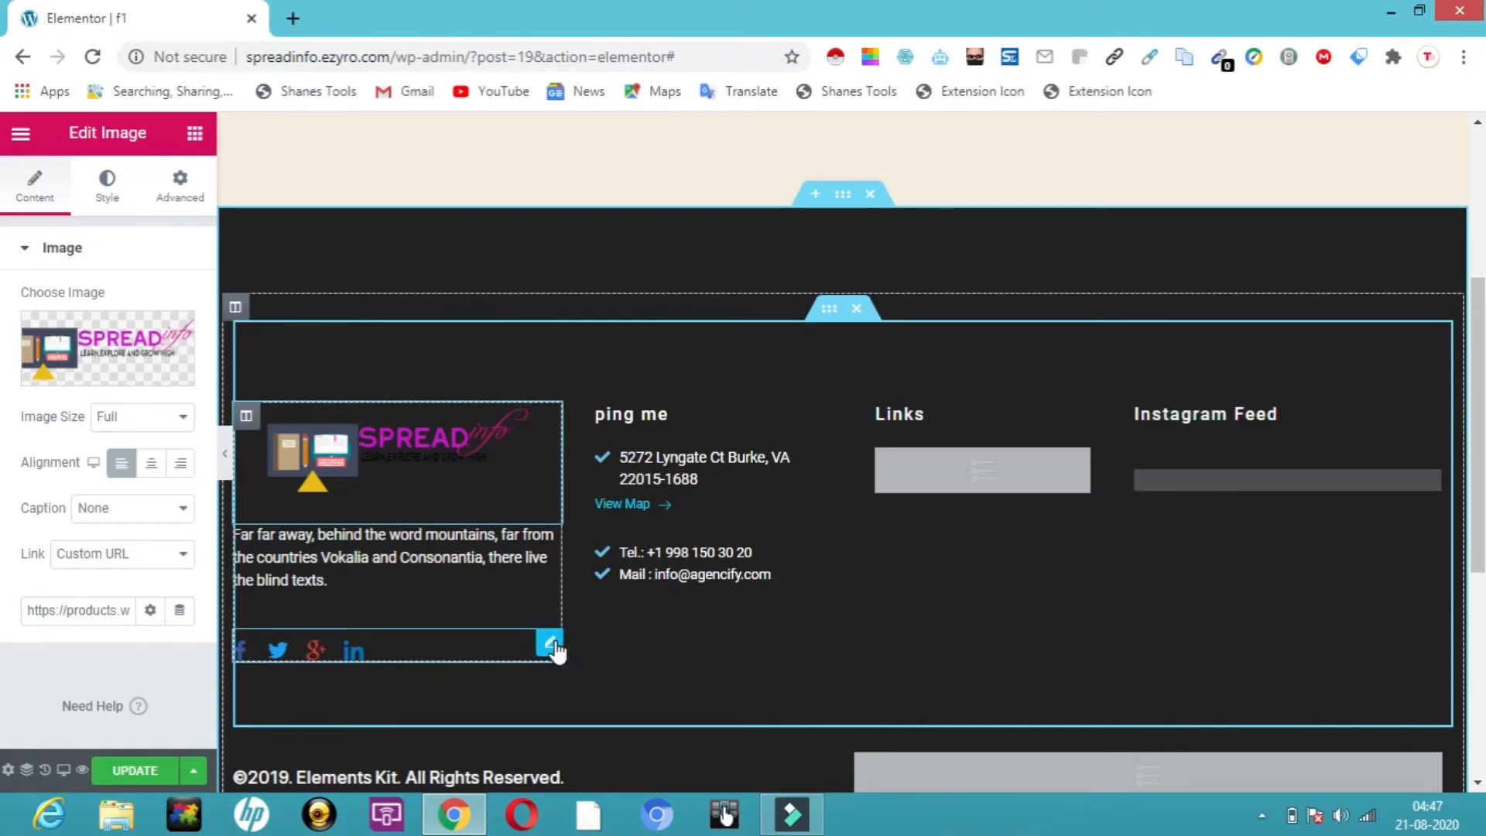
Inspect the social icons row, then open the footer section's Edit Section settings
{"action": "left_click", "coordinate": [551, 645]}
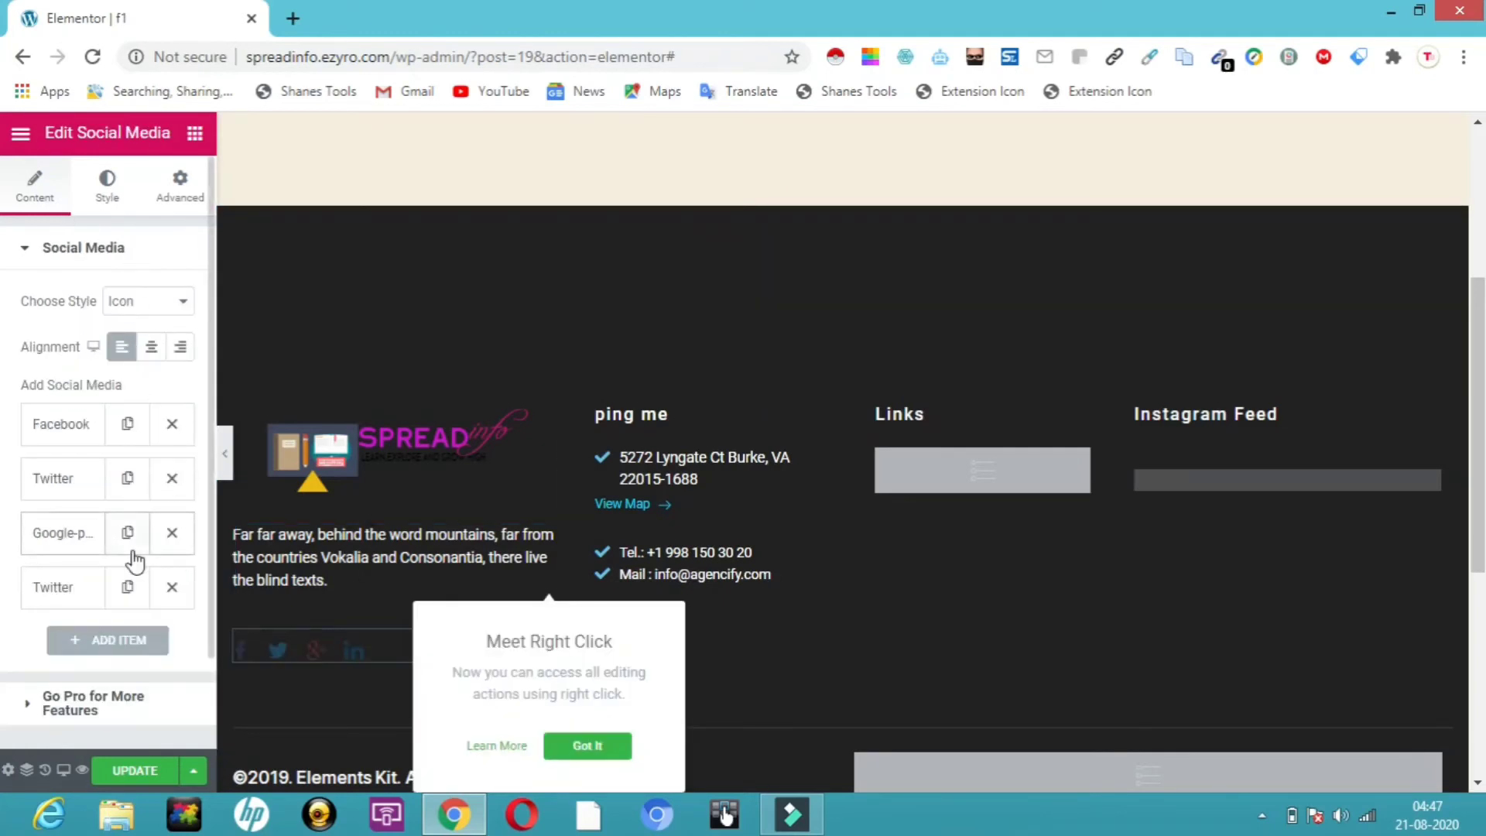
{"action": "left_click", "coordinate": [495, 324]}
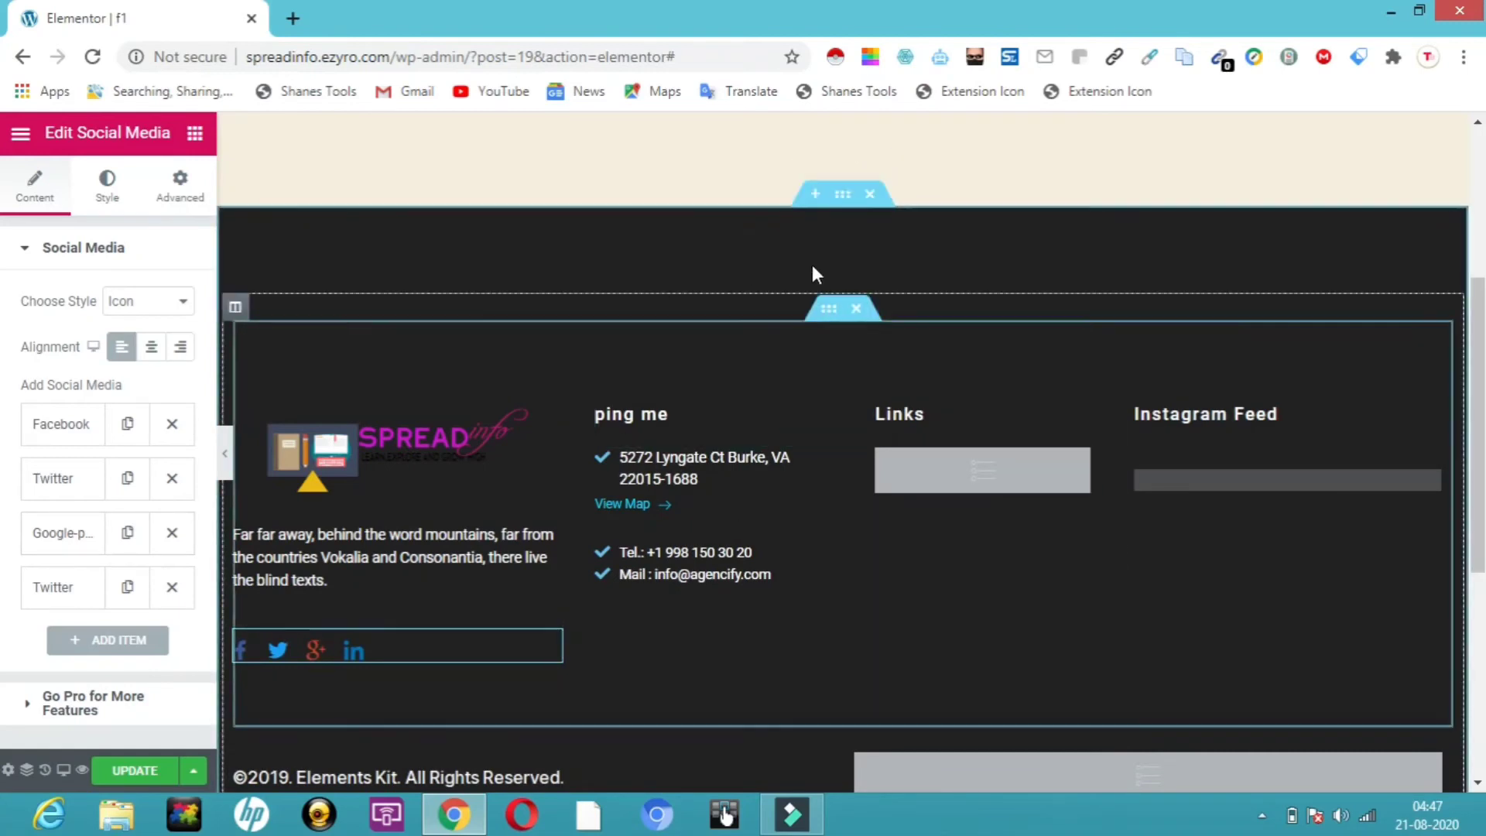
{"action": "left_click", "coordinate": [843, 196]}
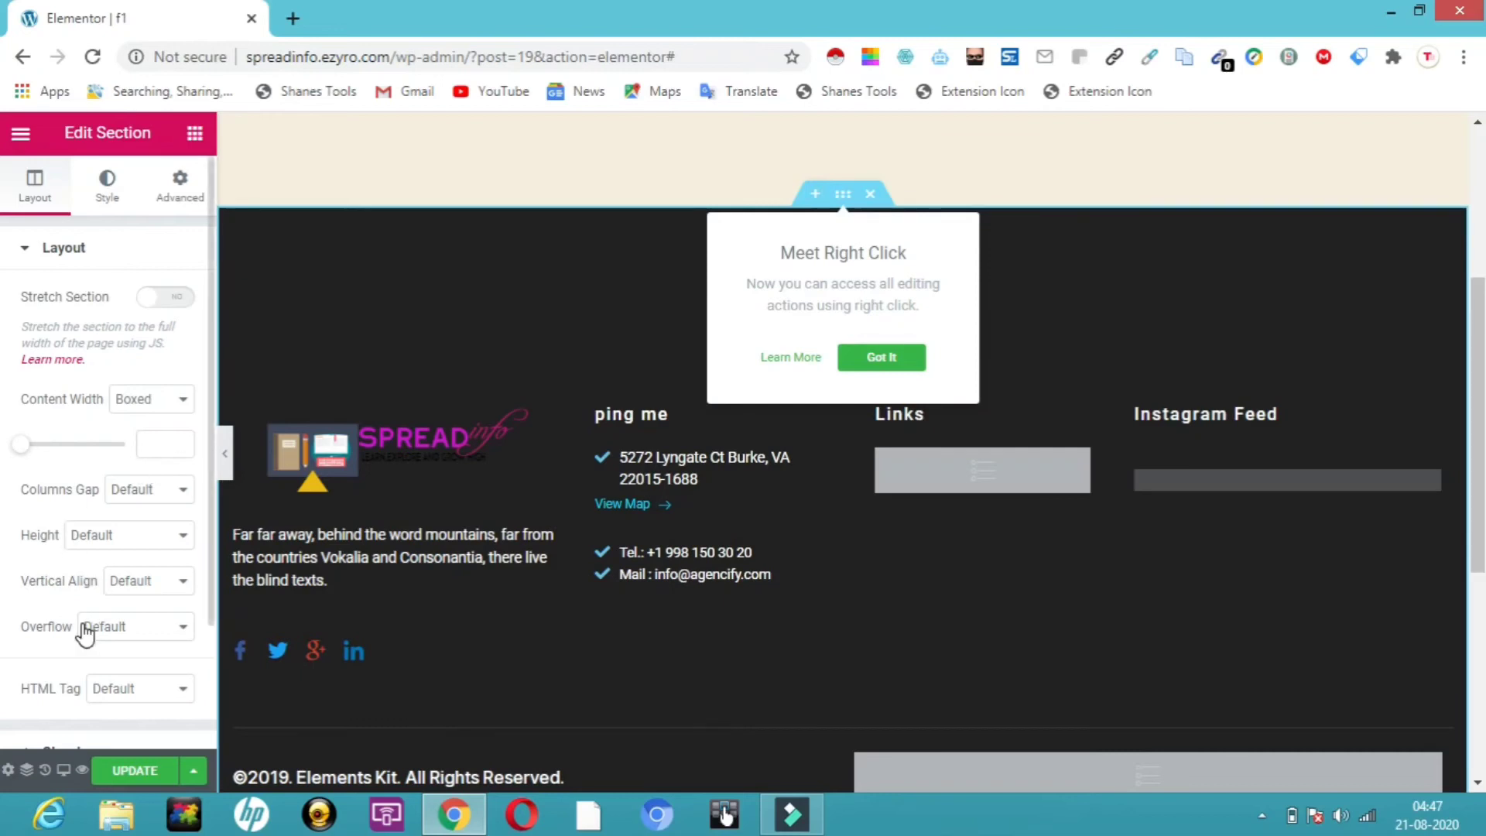
Give the footer section a gradient background with second colour #E91147
{"action": "left_click", "coordinate": [108, 205]}
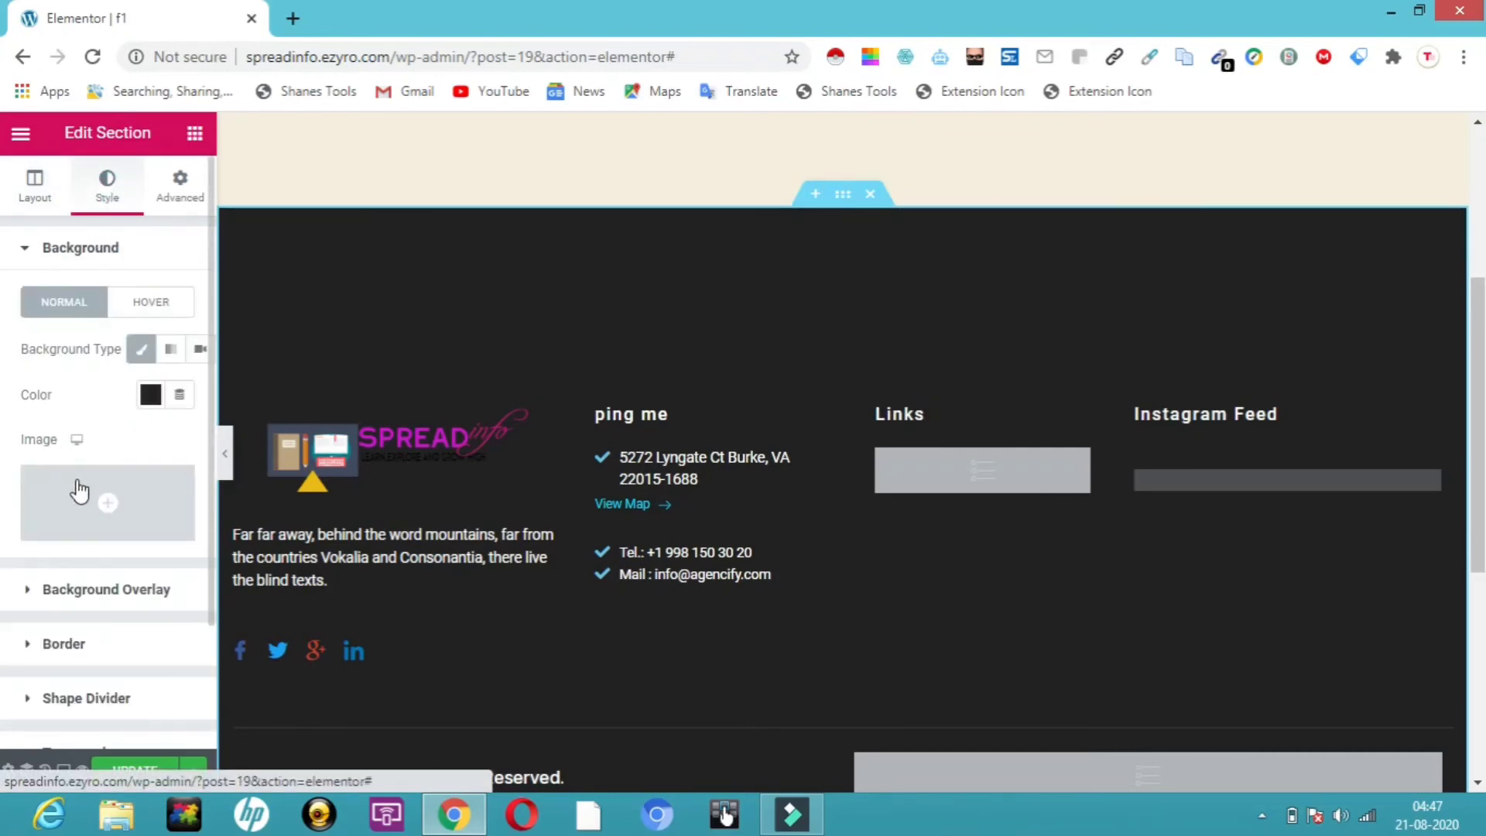
{"action": "mouse_move", "coordinate": [79, 523]}
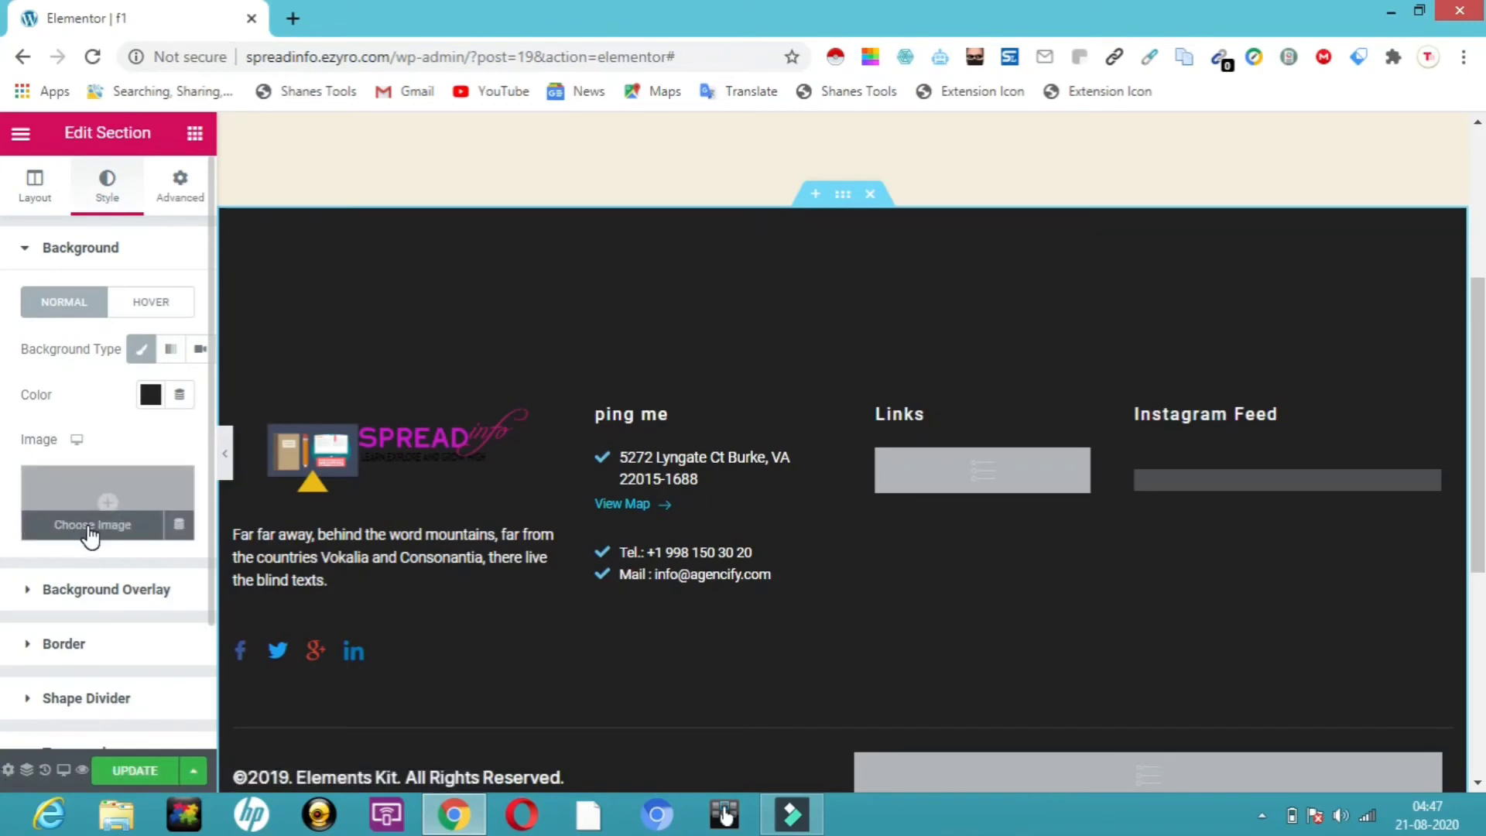
{"action": "left_click", "coordinate": [141, 351]}
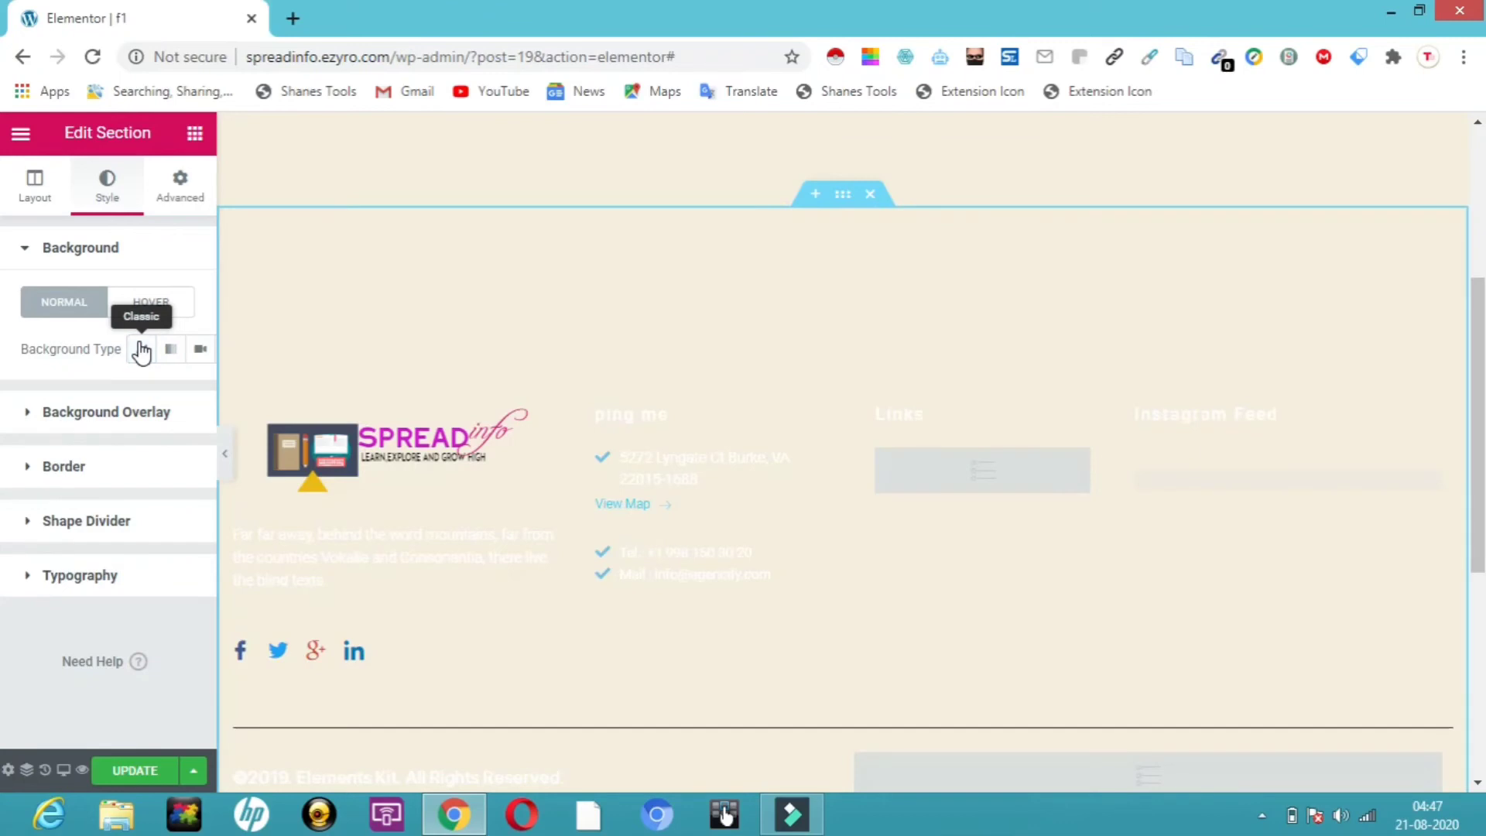
{"action": "left_click", "coordinate": [172, 350]}
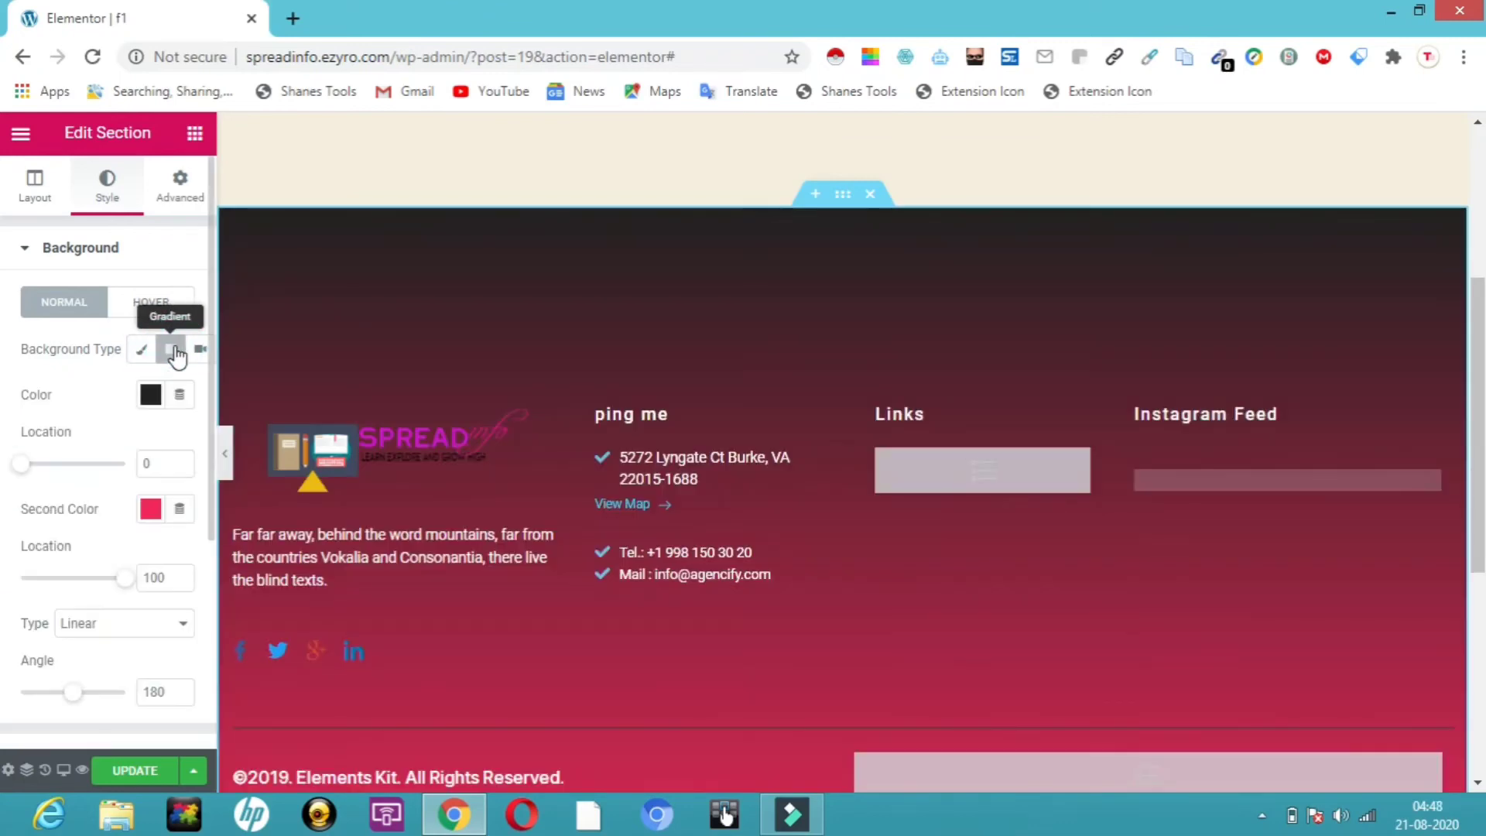
{"action": "left_click", "coordinate": [151, 509]}
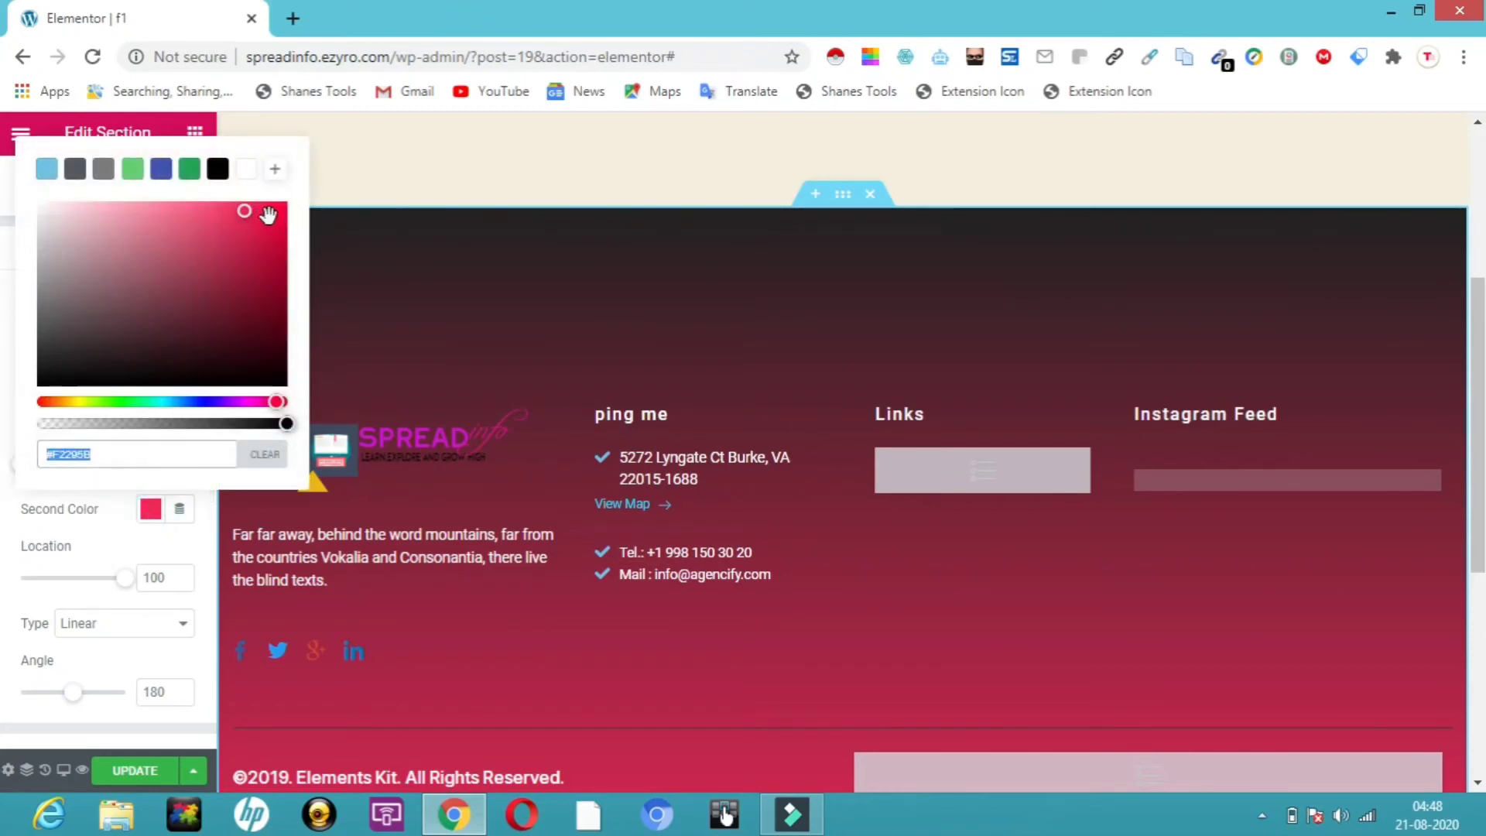
{"action": "left_click", "coordinate": [267, 215]}
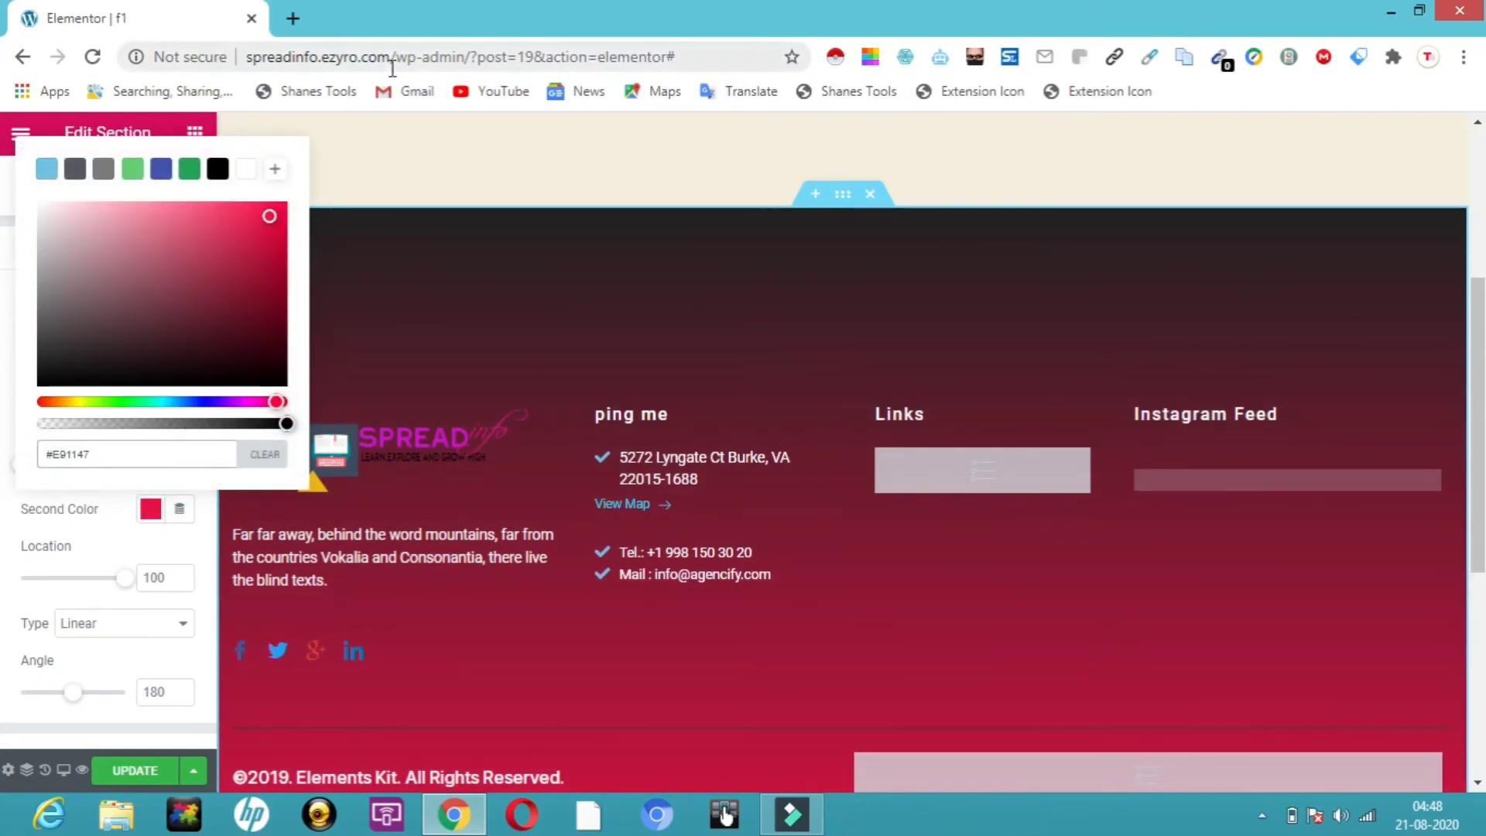
{"action": "left_click", "coordinate": [371, 166]}
{"action": "left_click", "coordinate": [523, 150]}
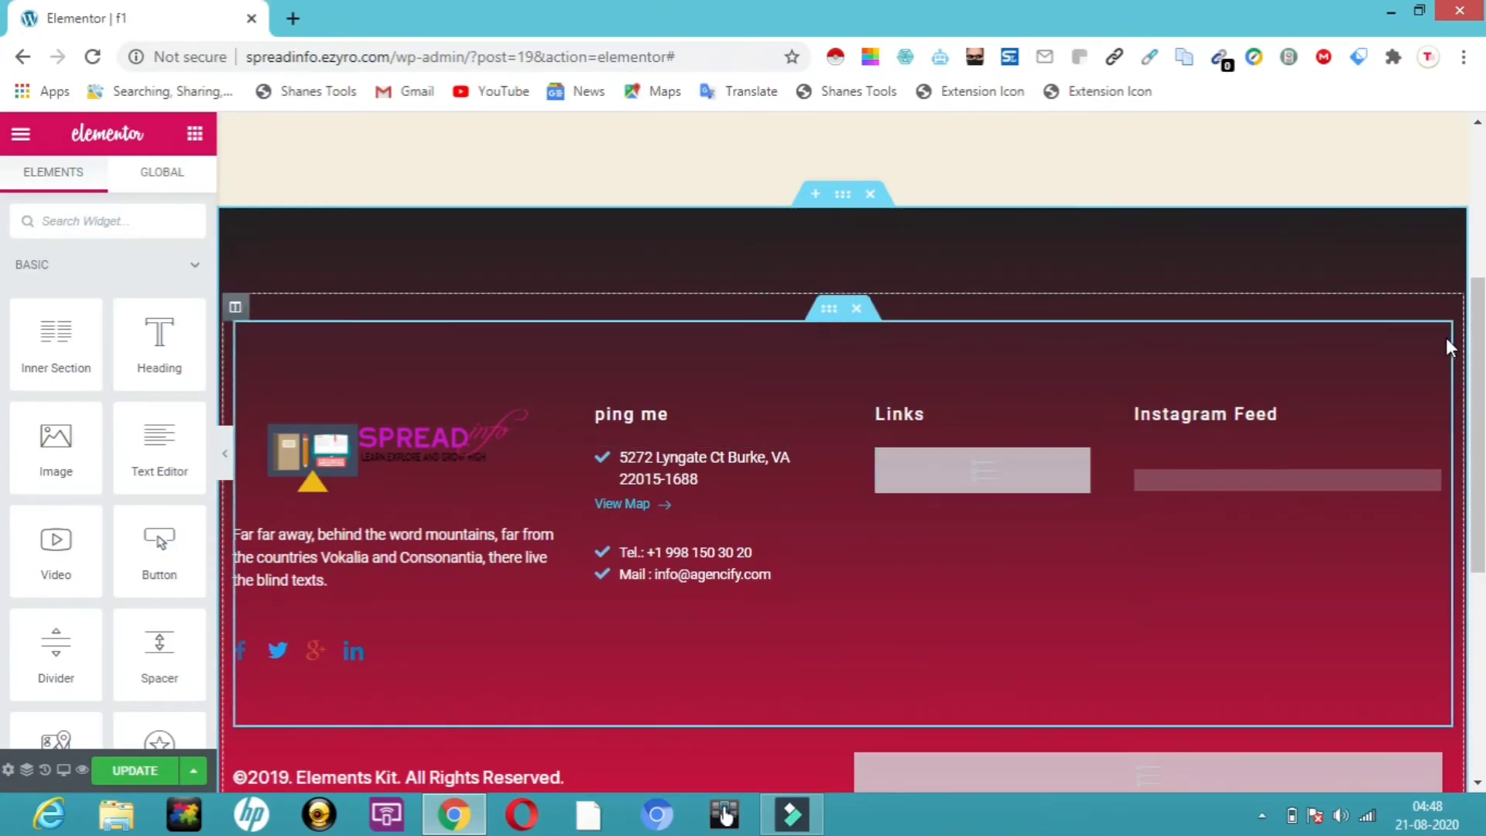
Review the section's margin, padding and responsive settings, then save the f1 footer with UPDATE
{"action": "left_click", "coordinate": [852, 203]}
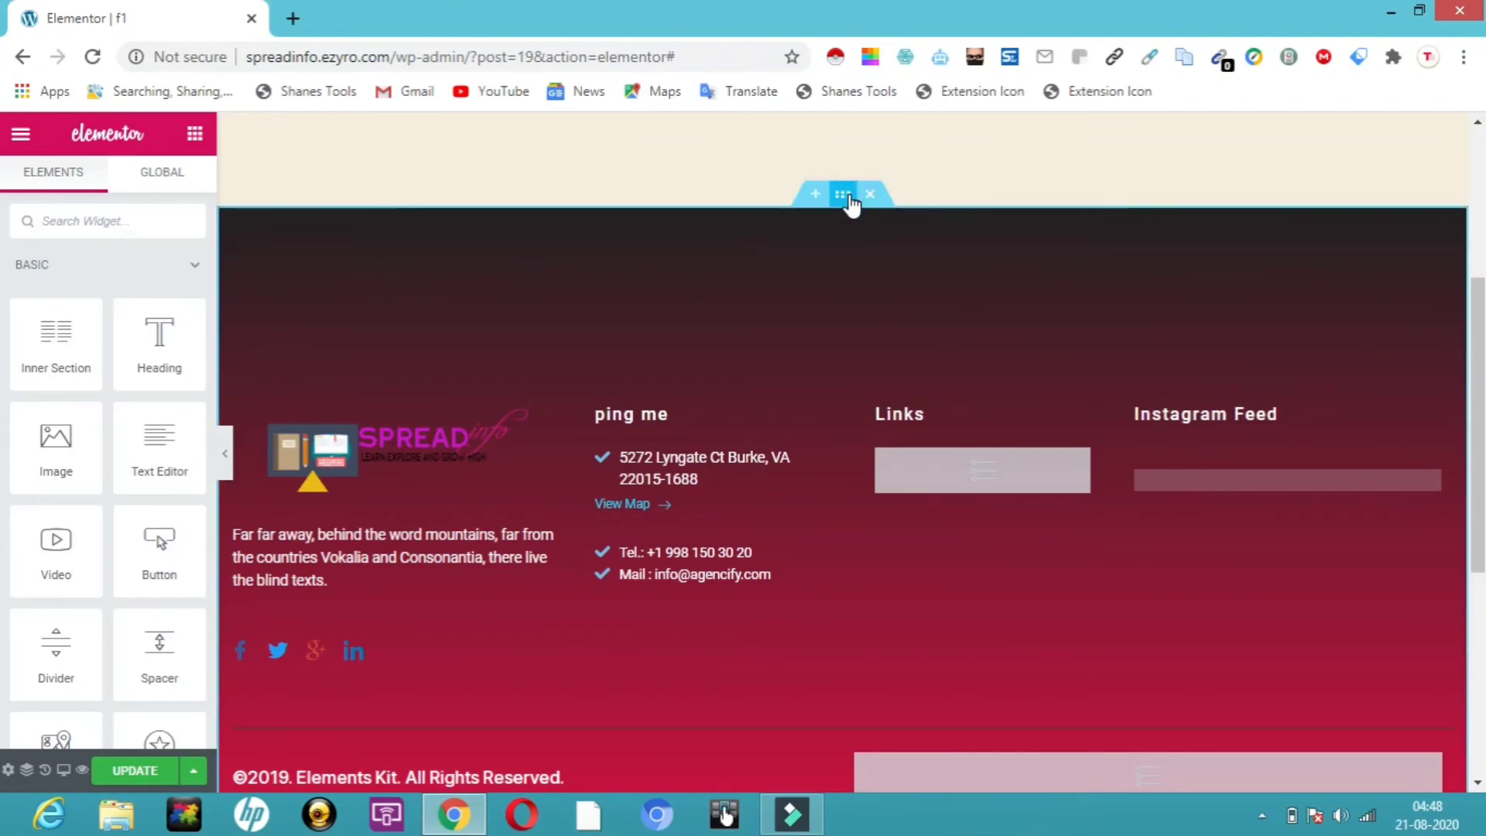
{"action": "left_click", "coordinate": [851, 203]}
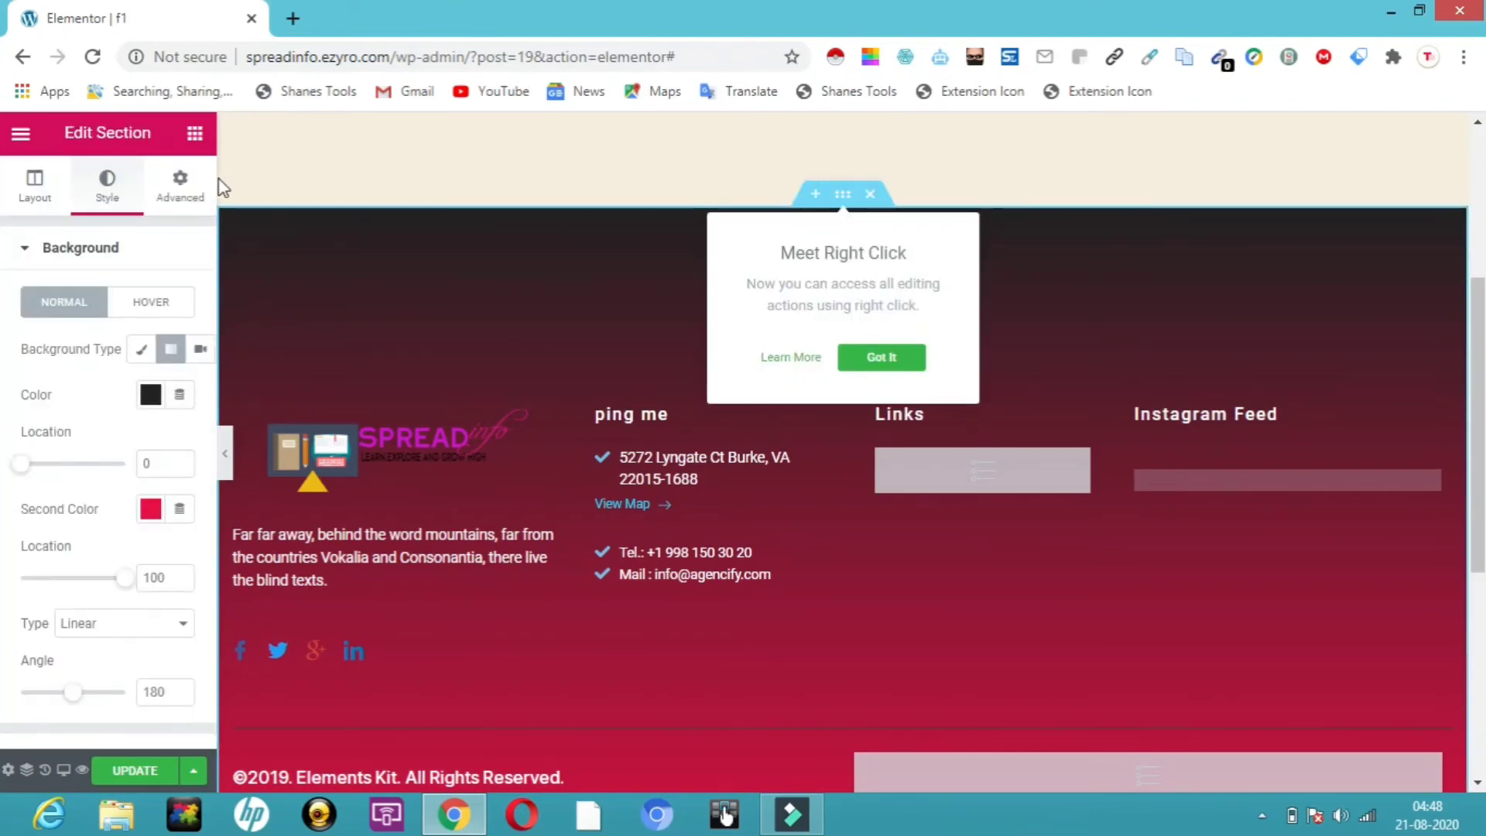
{"action": "left_click", "coordinate": [189, 186]}
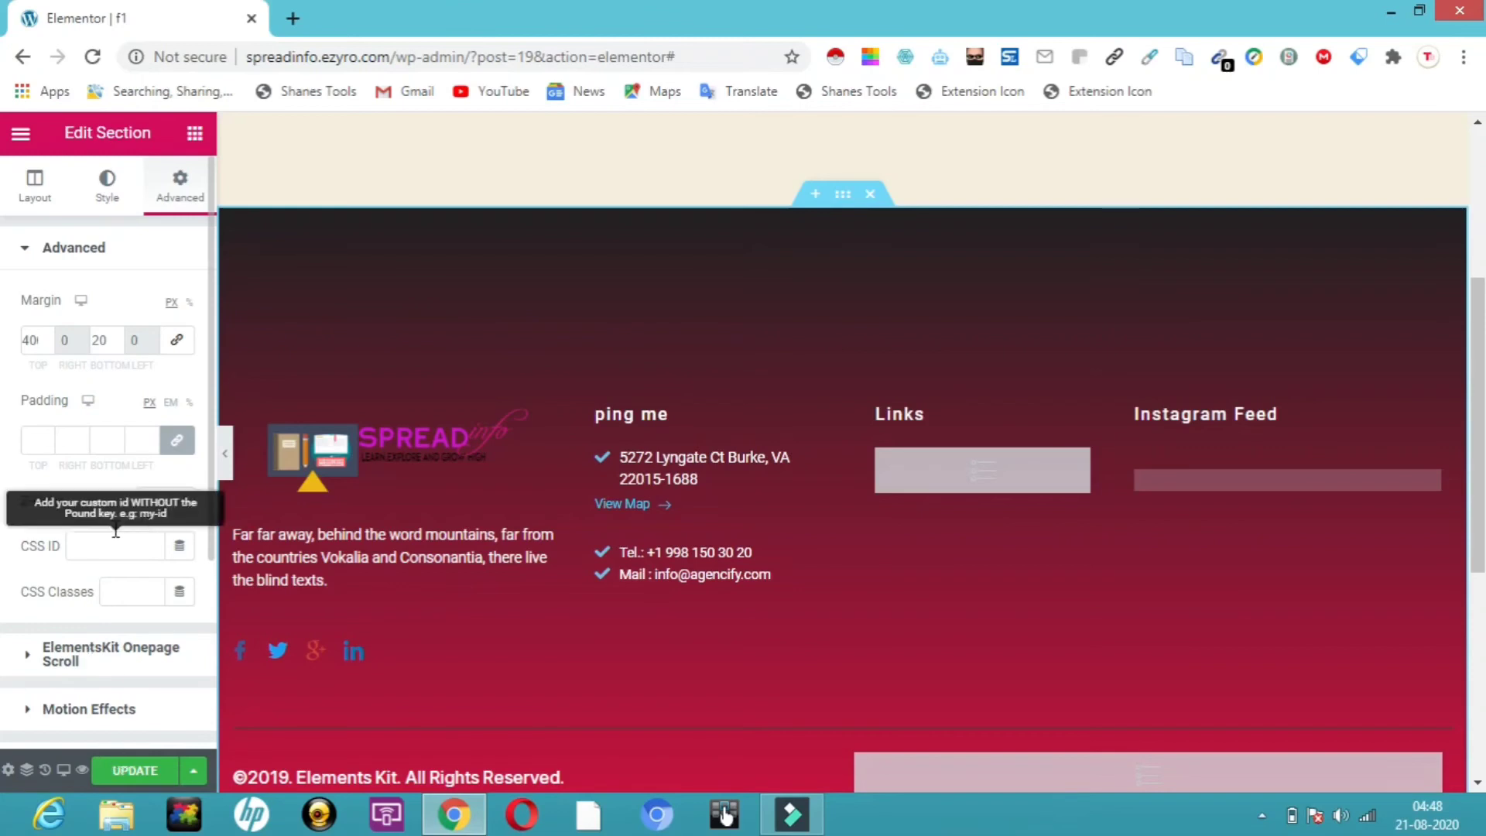
{"action": "left_click_drag", "start_coordinate": [210, 543], "coordinate": [217, 782]}
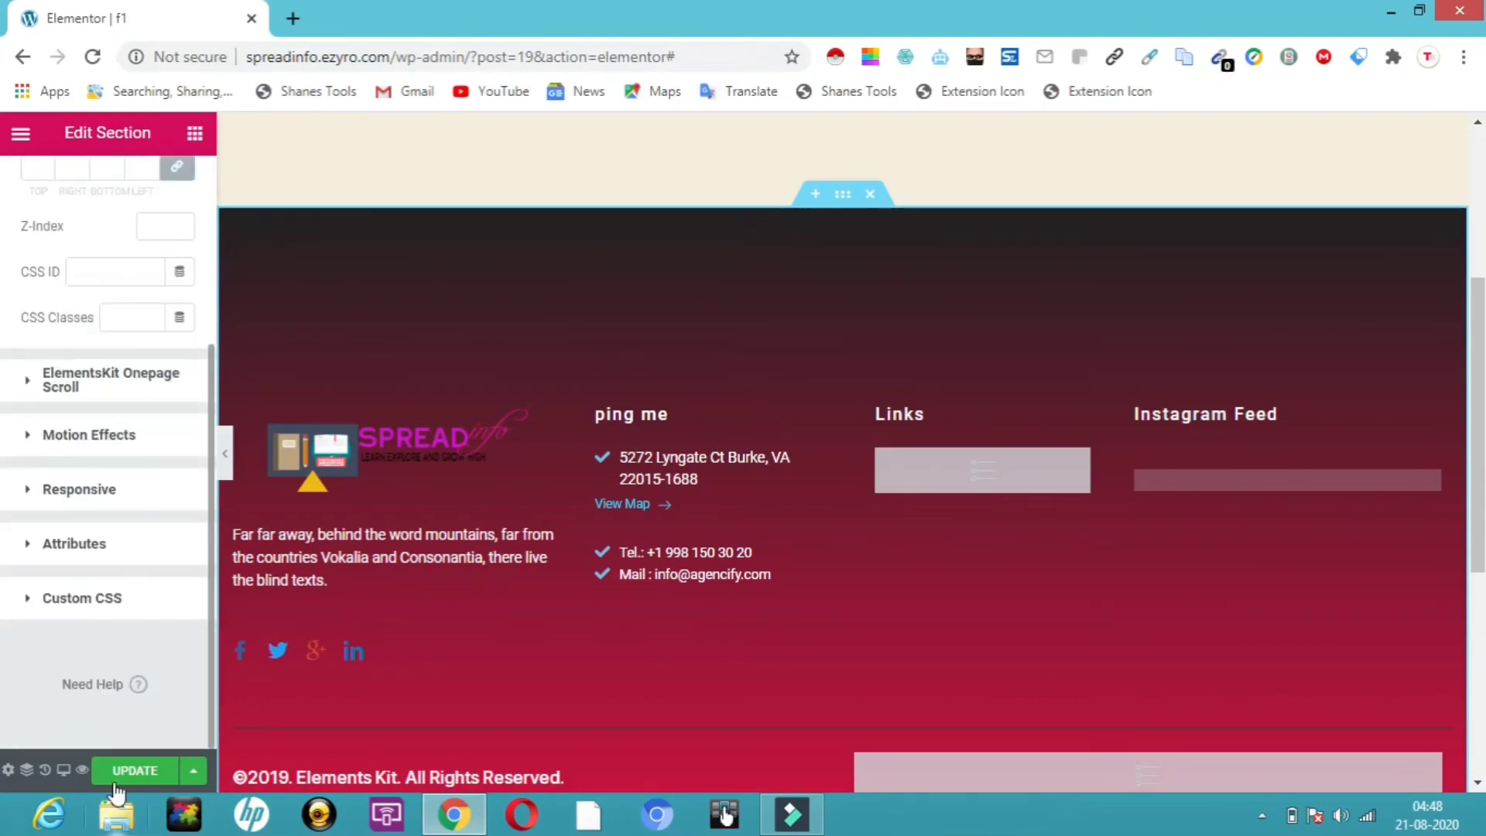
{"action": "scroll", "coordinate": [155, 658], "scroll_direction": "up", "scroll_amount": 1}
{"action": "scroll", "coordinate": [154, 650], "scroll_direction": "up", "scroll_amount": 2}
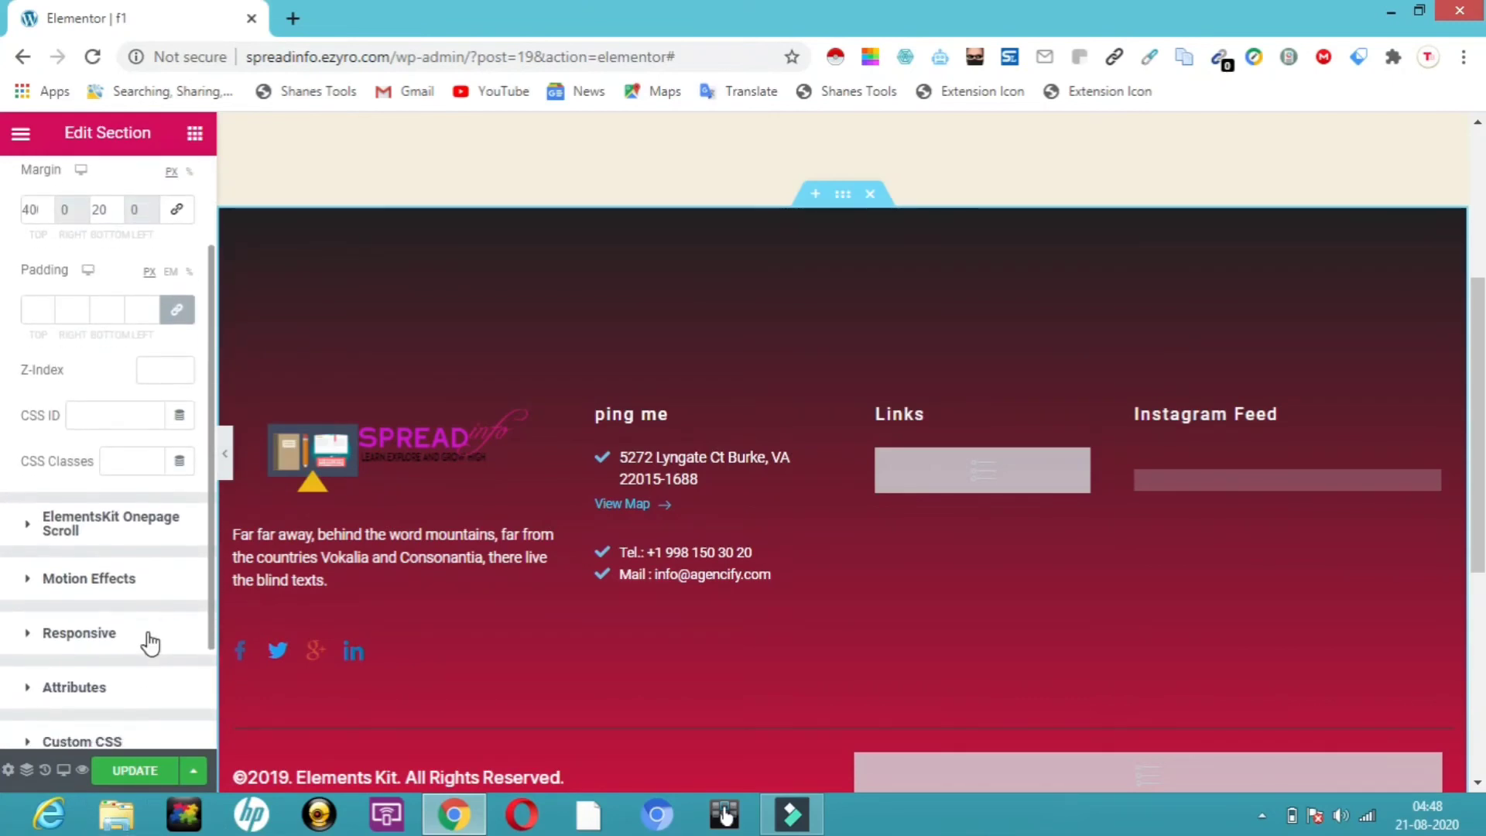
{"action": "left_click", "coordinate": [147, 638]}
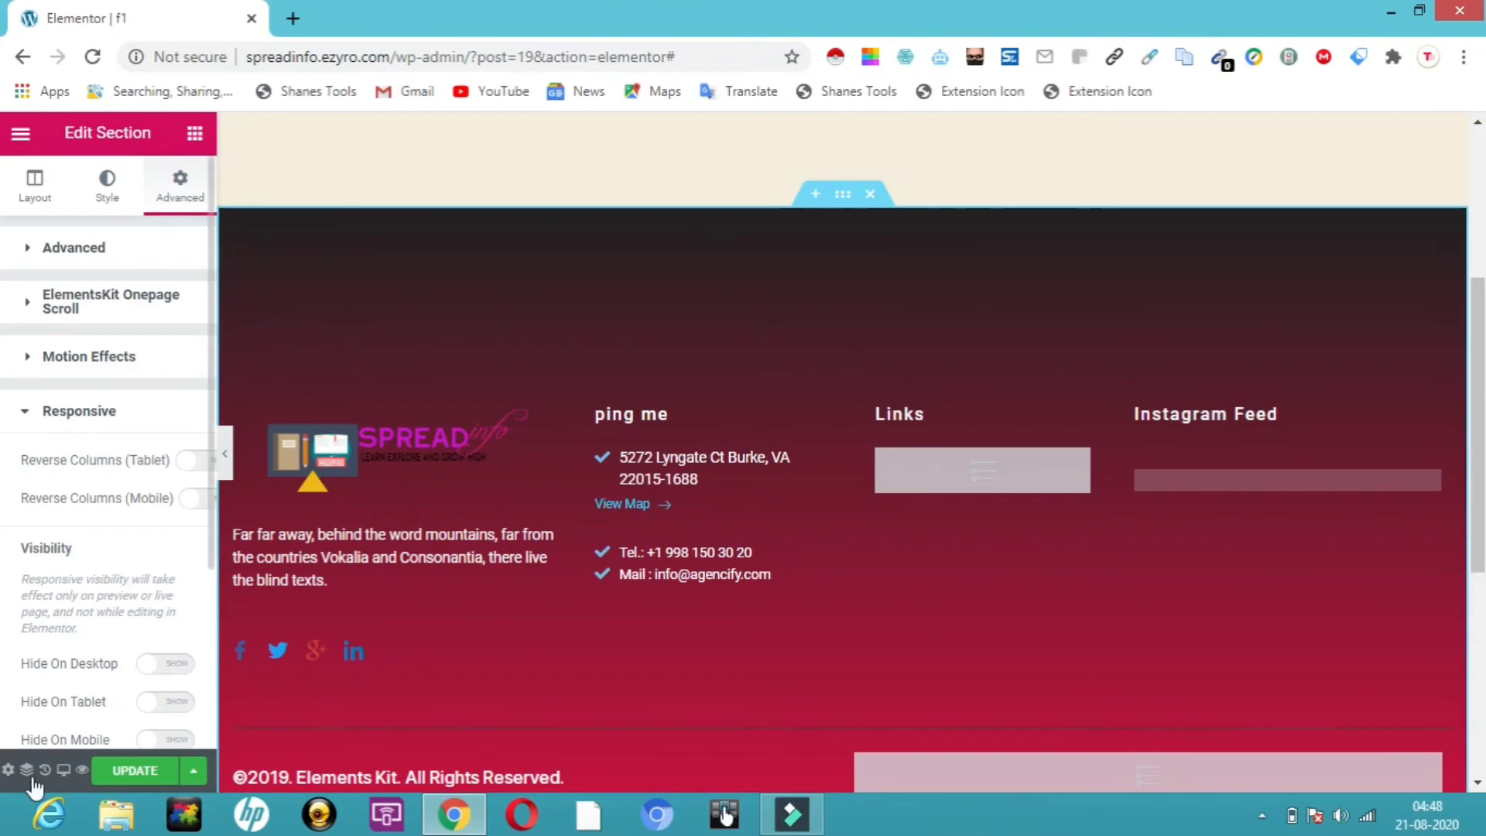
{"action": "left_click", "coordinate": [131, 772]}
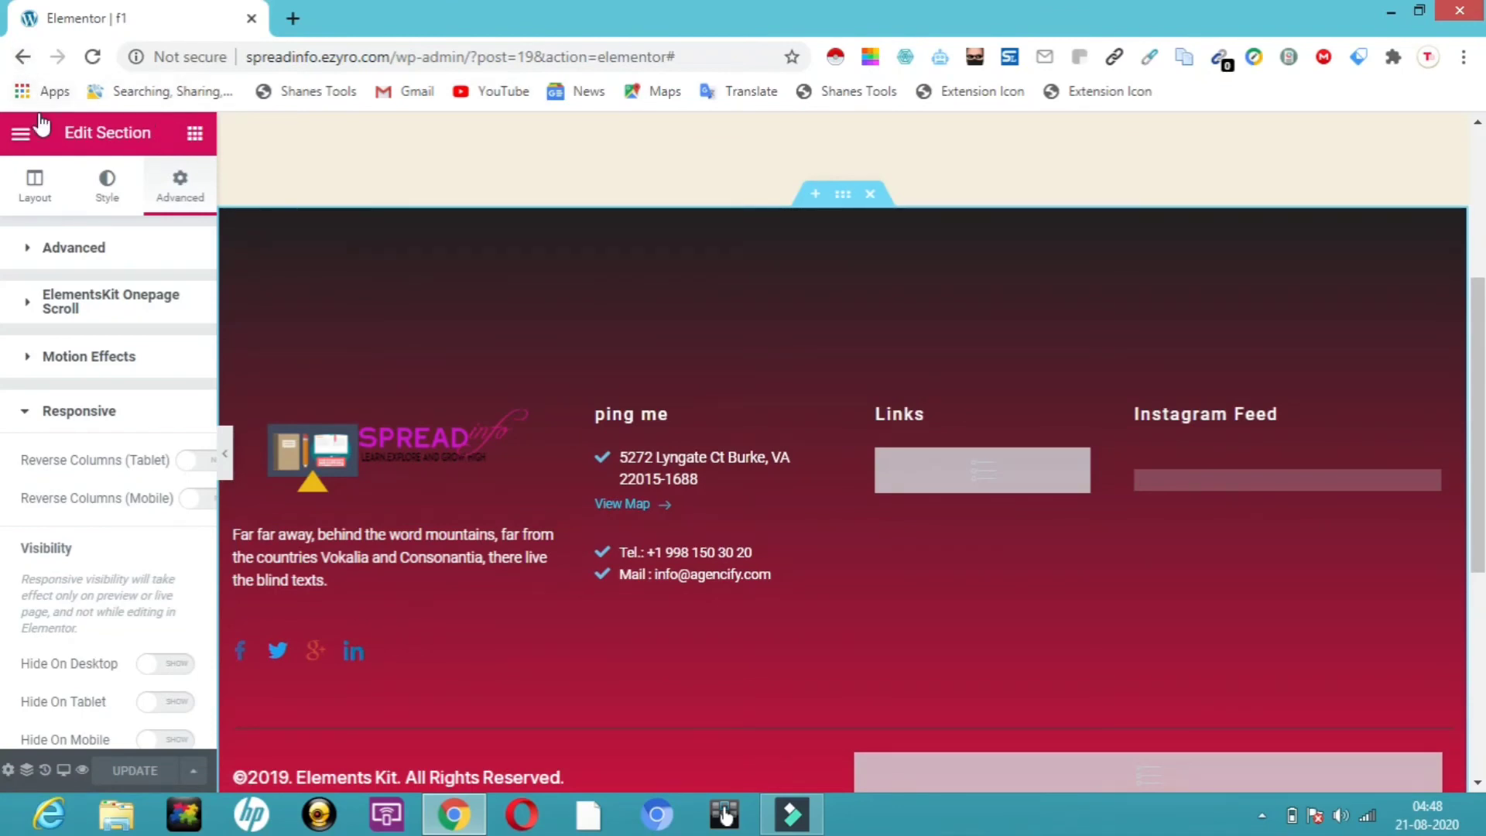
Return to the Templates list and visit the live site from the spreadinfo admin-bar menu
{"action": "left_click", "coordinate": [24, 60]}
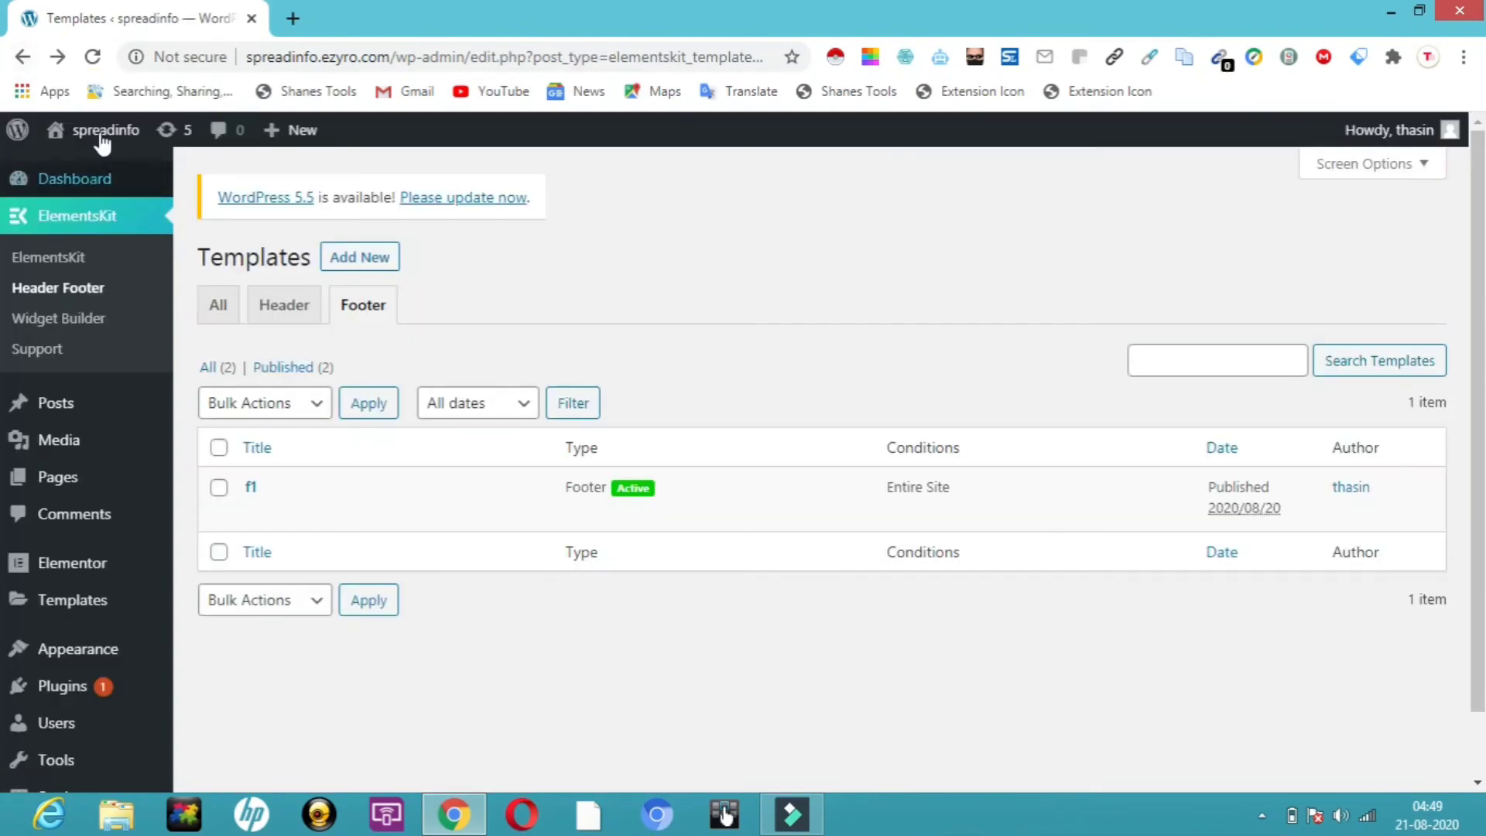
{"action": "mouse_move", "coordinate": [99, 133]}
{"action": "left_click", "coordinate": [87, 169]}
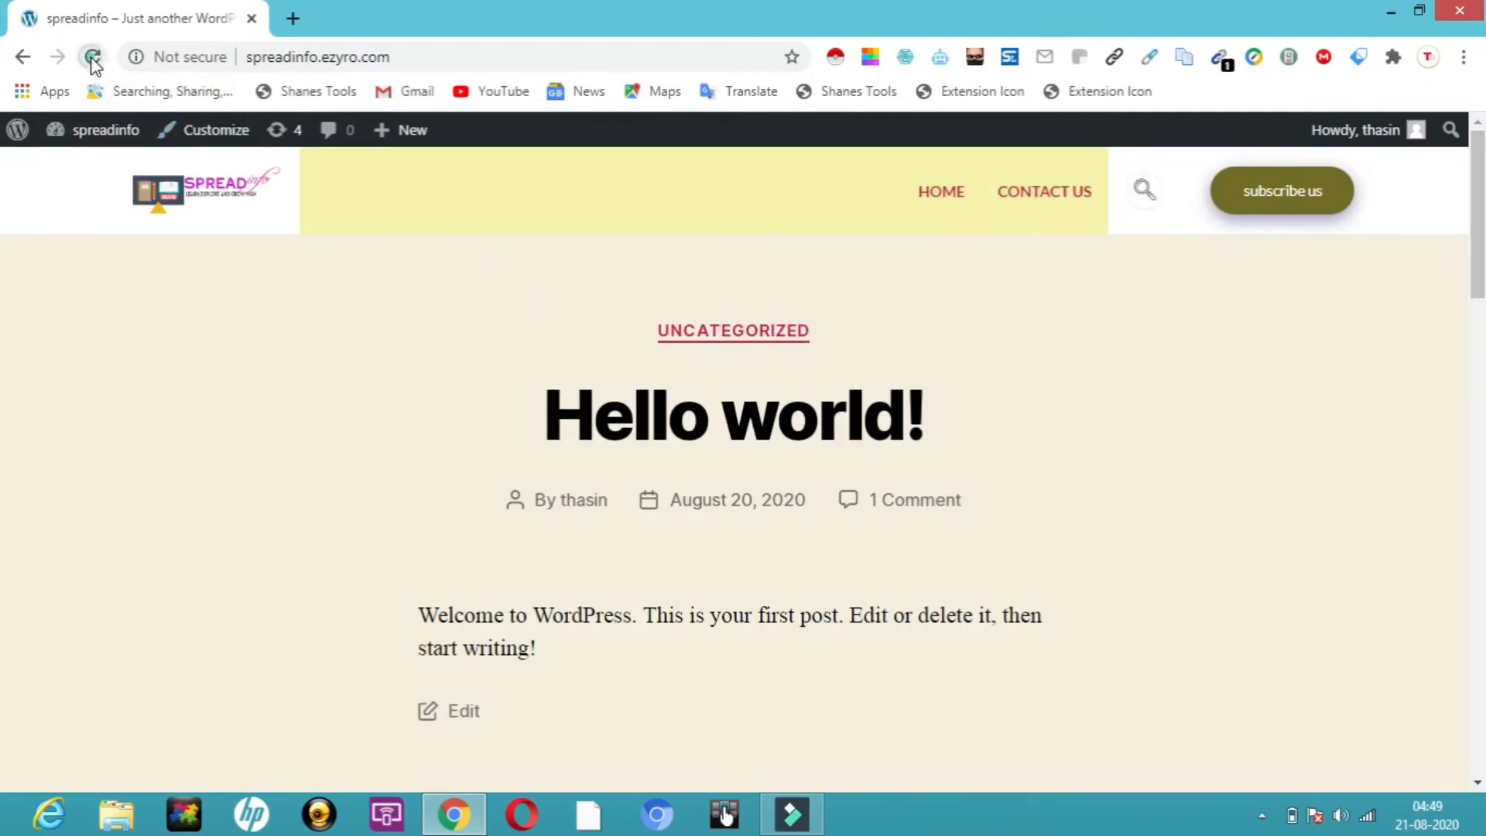
Reload the live site and scroll down to check the gradient f1 footer
{"action": "left_click", "coordinate": [93, 58]}
{"action": "left_click_drag", "start_coordinate": [1478, 266], "coordinate": [1481, 619]}
{"action": "scroll", "coordinate": [1481, 397], "scroll_direction": "down", "scroll_amount": 1}
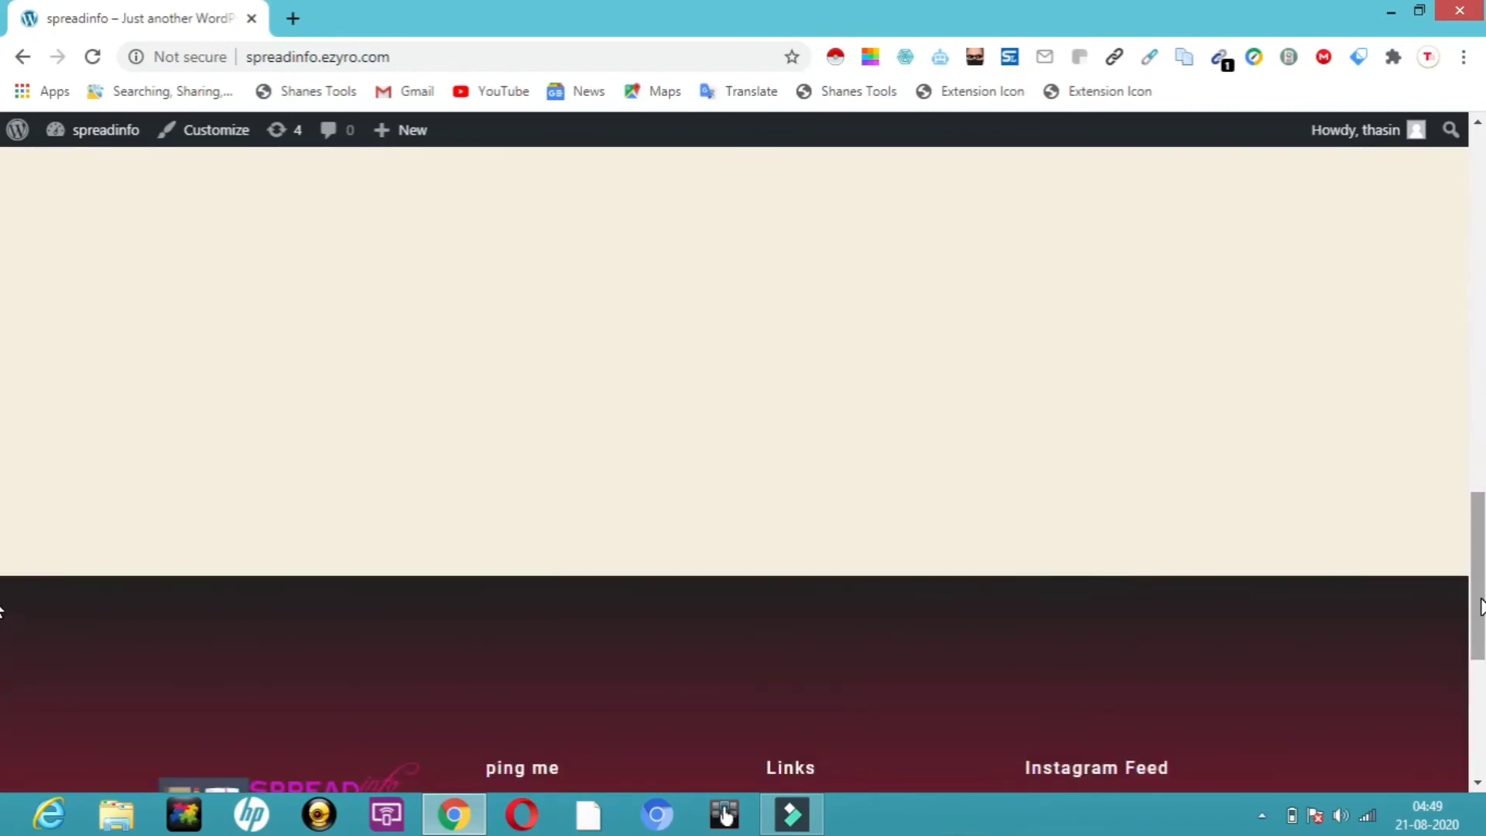
{"action": "scroll", "coordinate": [1481, 607], "scroll_direction": "down", "scroll_amount": 5}
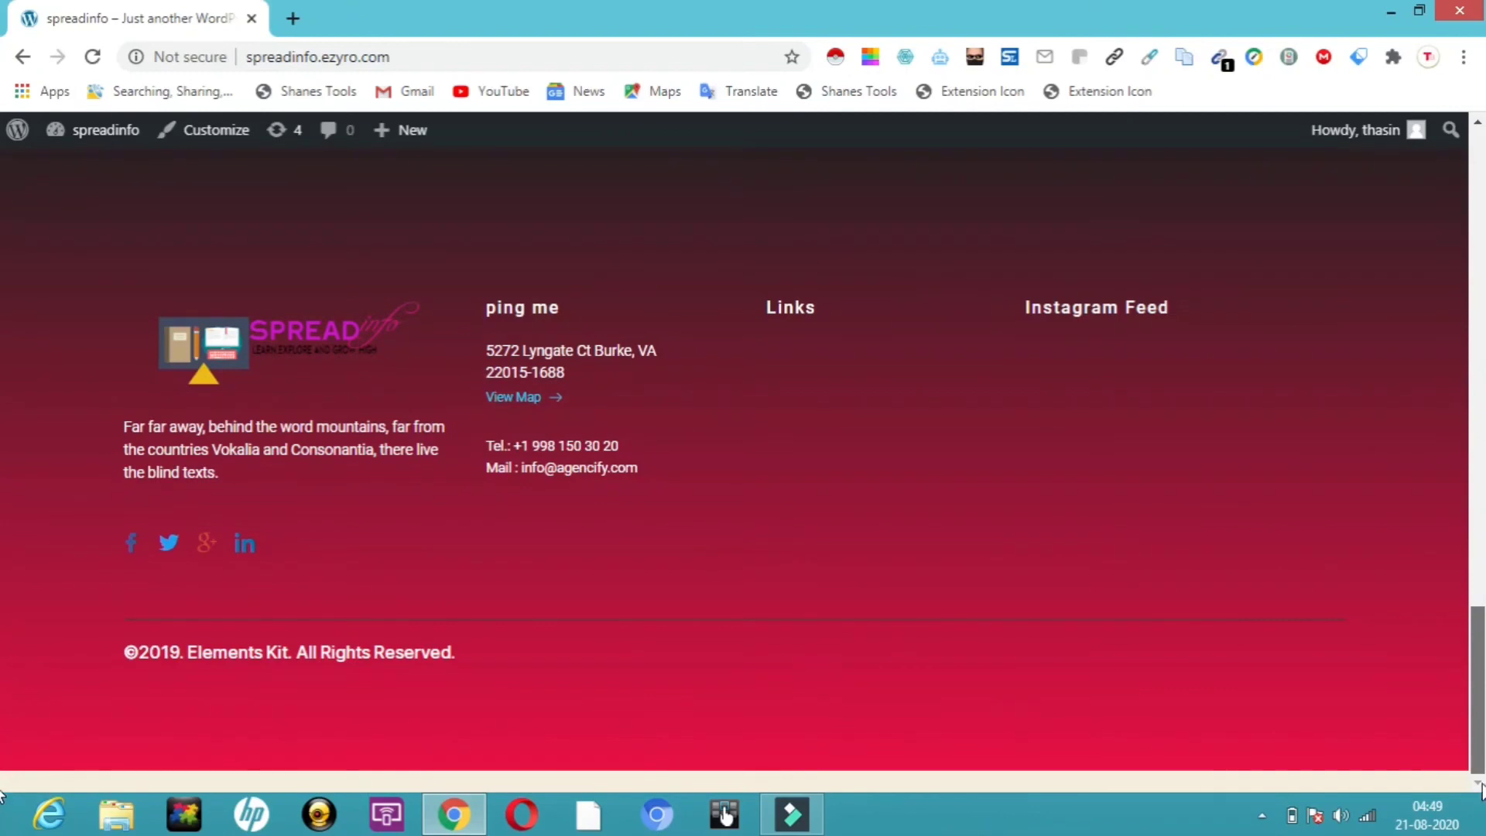
{"action": "scroll", "coordinate": [3, 538], "scroll_direction": "up", "scroll_amount": 7}
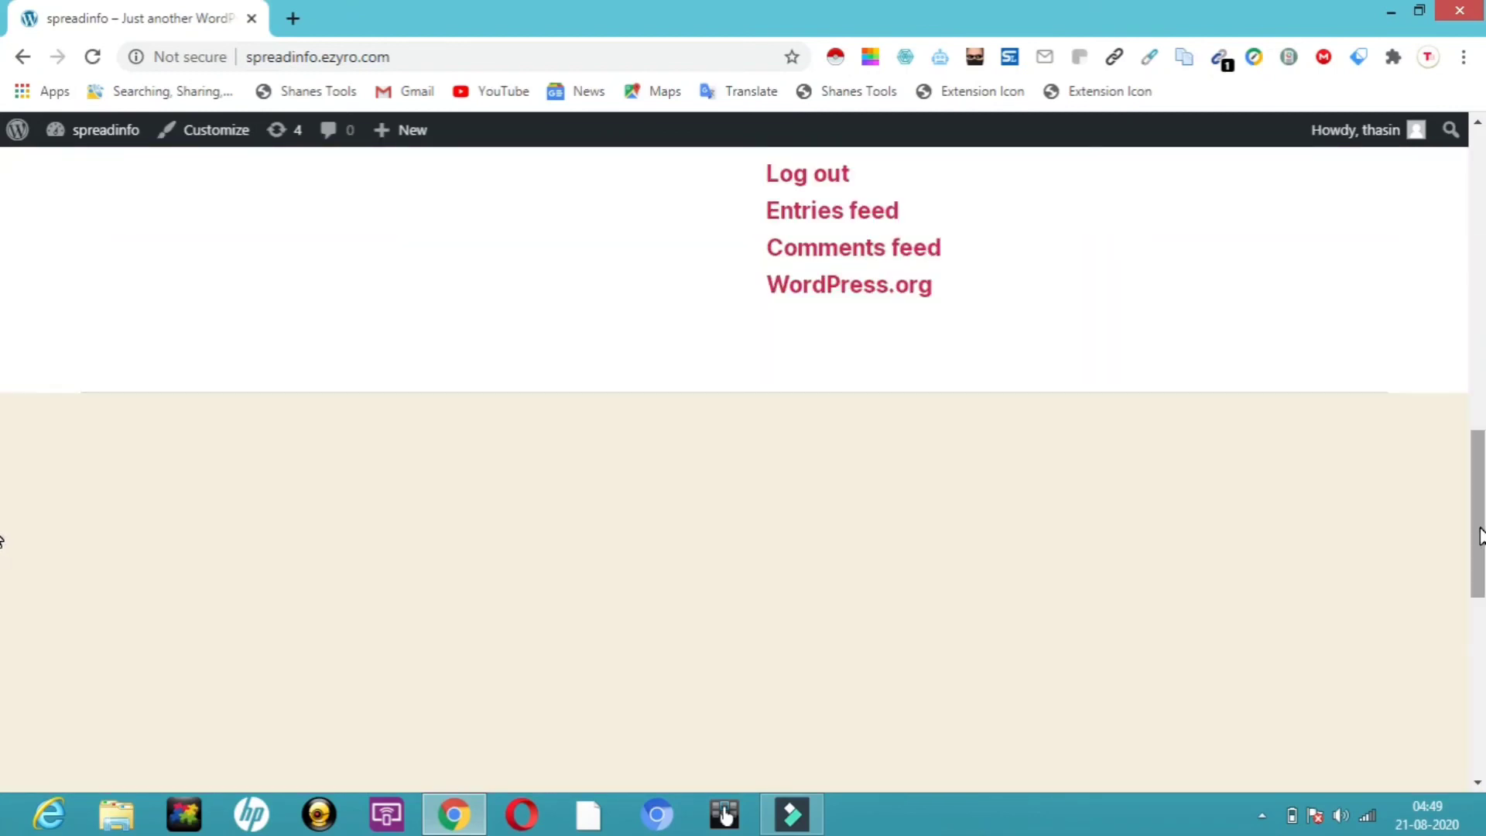
{"action": "scroll", "coordinate": [1480, 536], "scroll_direction": "down", "scroll_amount": 5}
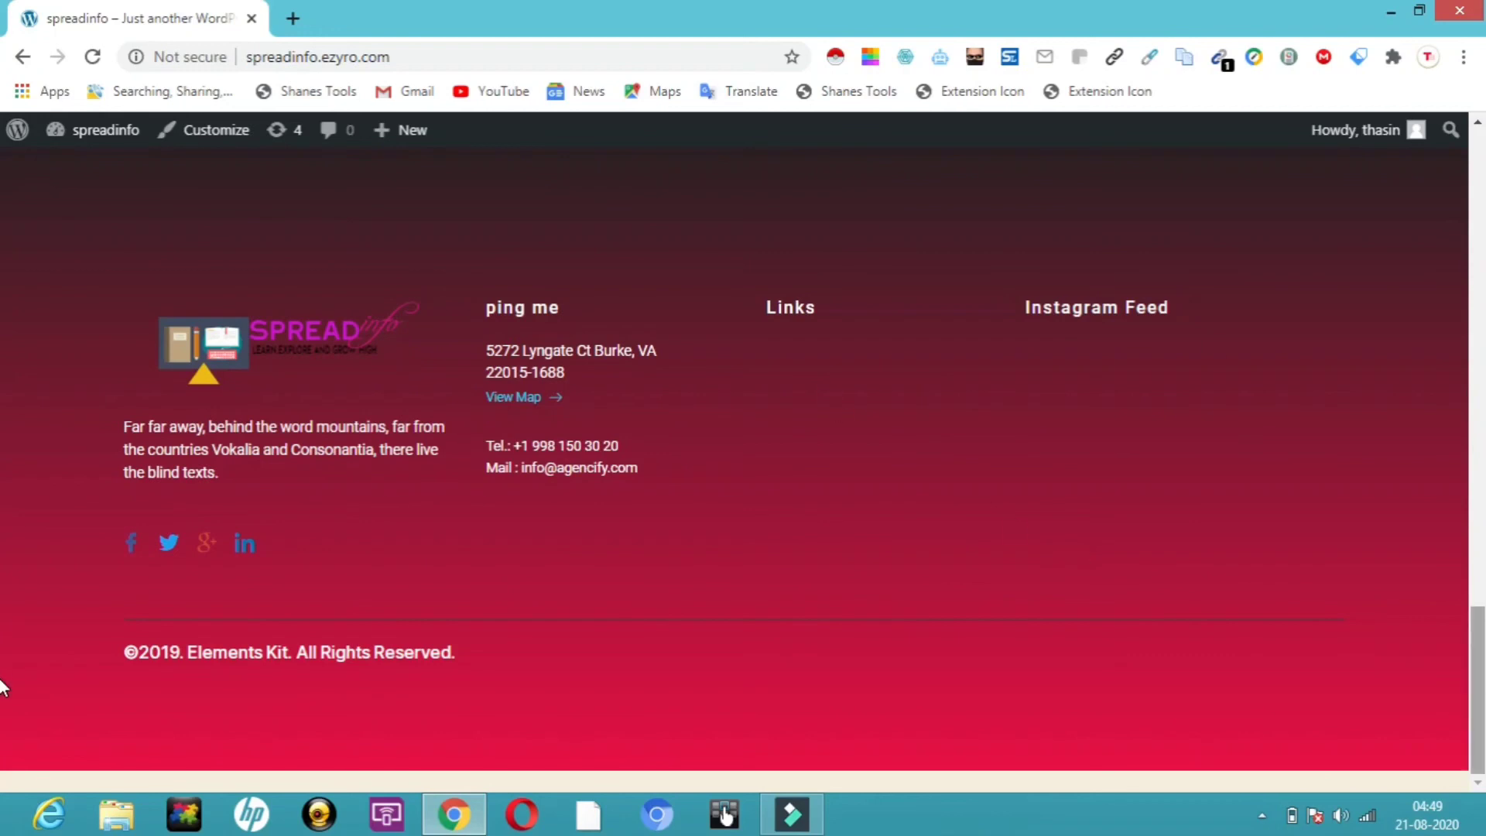
{"action": "scroll", "coordinate": [1, 479], "scroll_direction": "up", "scroll_amount": 8}
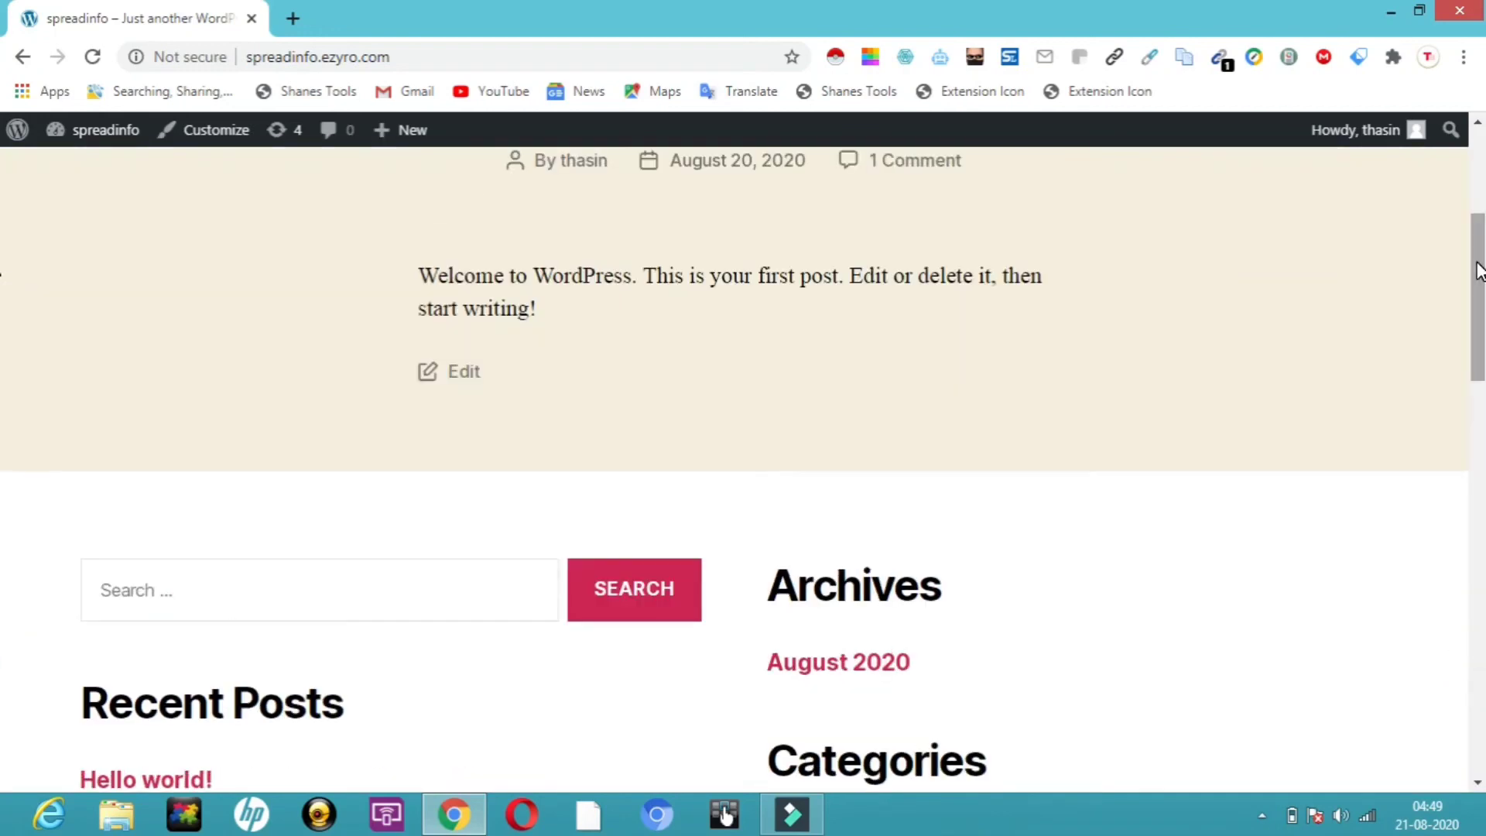
{"action": "scroll", "coordinate": [1478, 270], "scroll_direction": "up", "scroll_amount": 5}
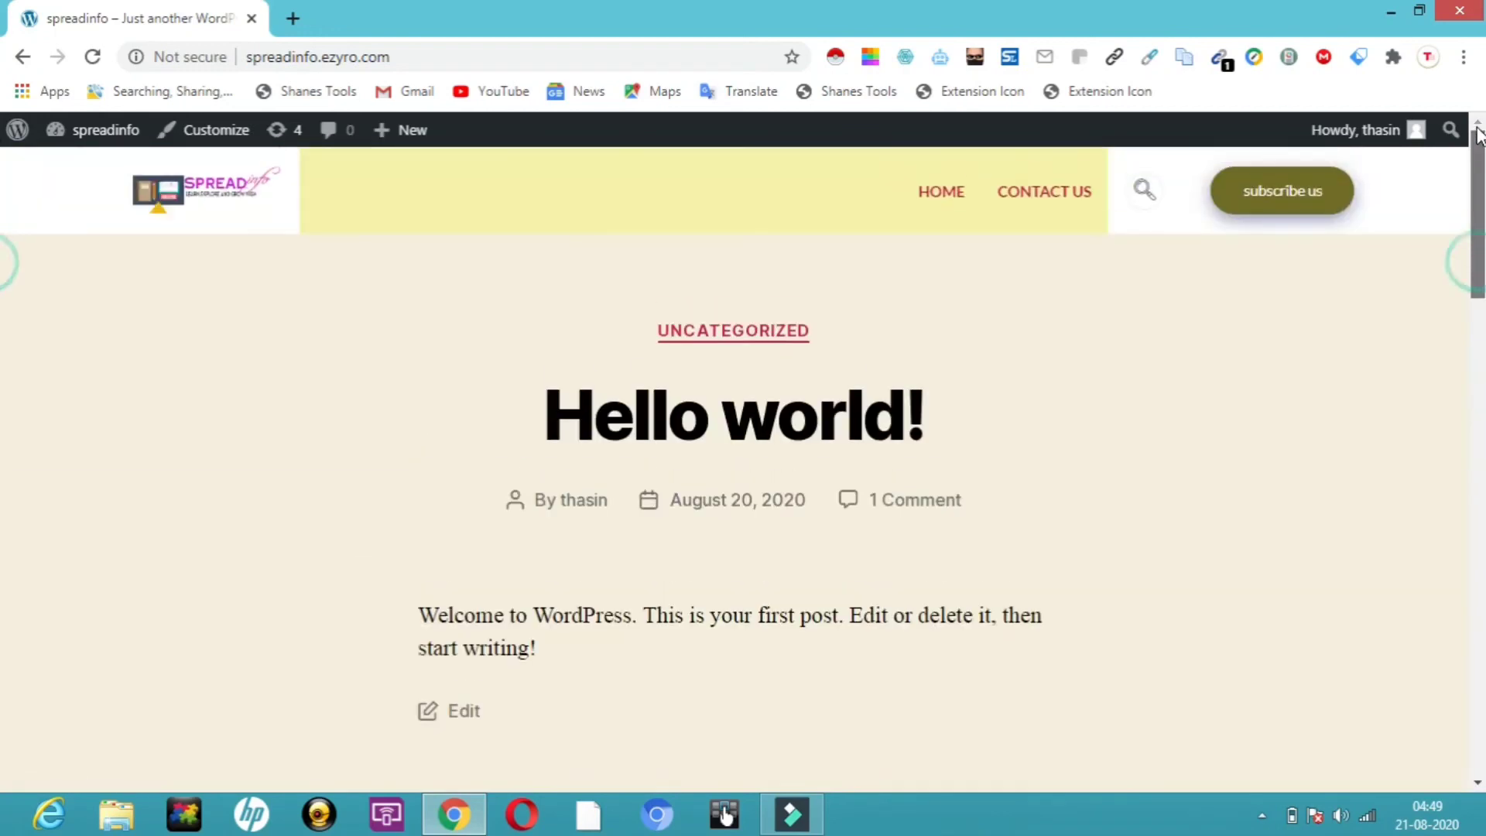
Browse Home, Contact Us and back to Home, then open the home page in the block editor
{"action": "left_click", "coordinate": [941, 193]}
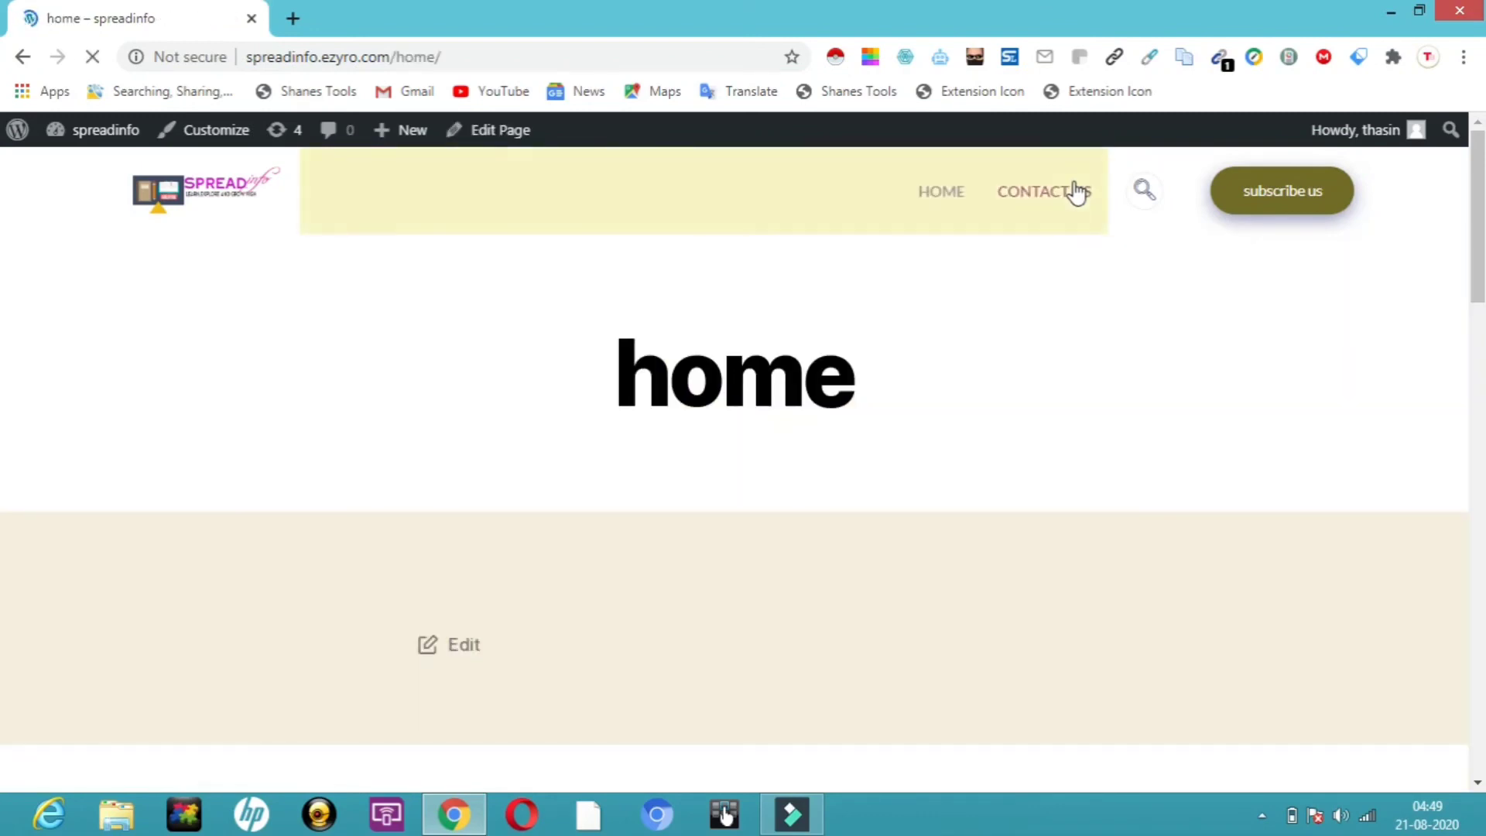
{"action": "left_click", "coordinate": [1042, 193]}
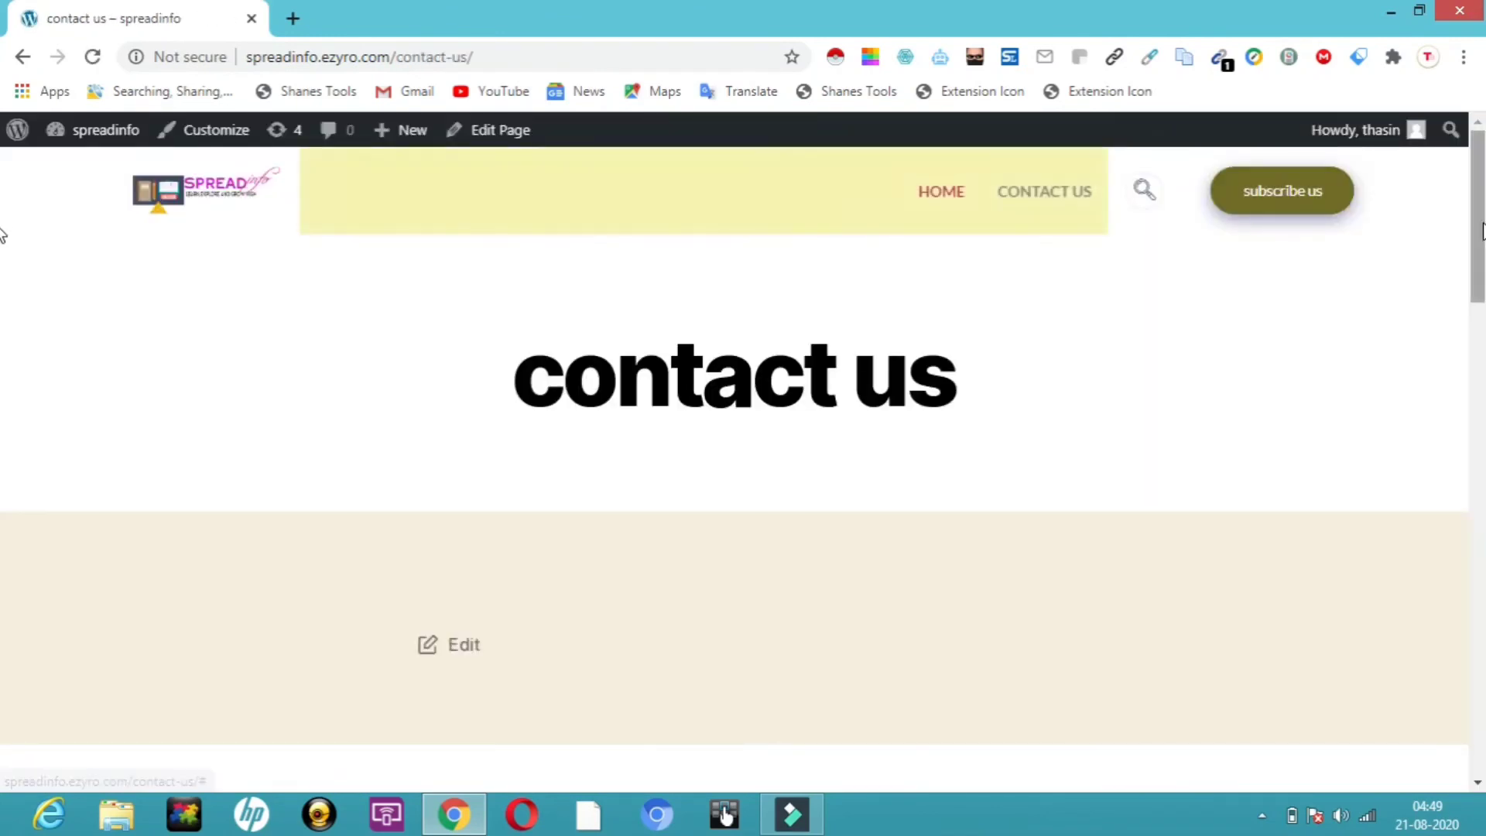
{"action": "left_click", "coordinate": [954, 199]}
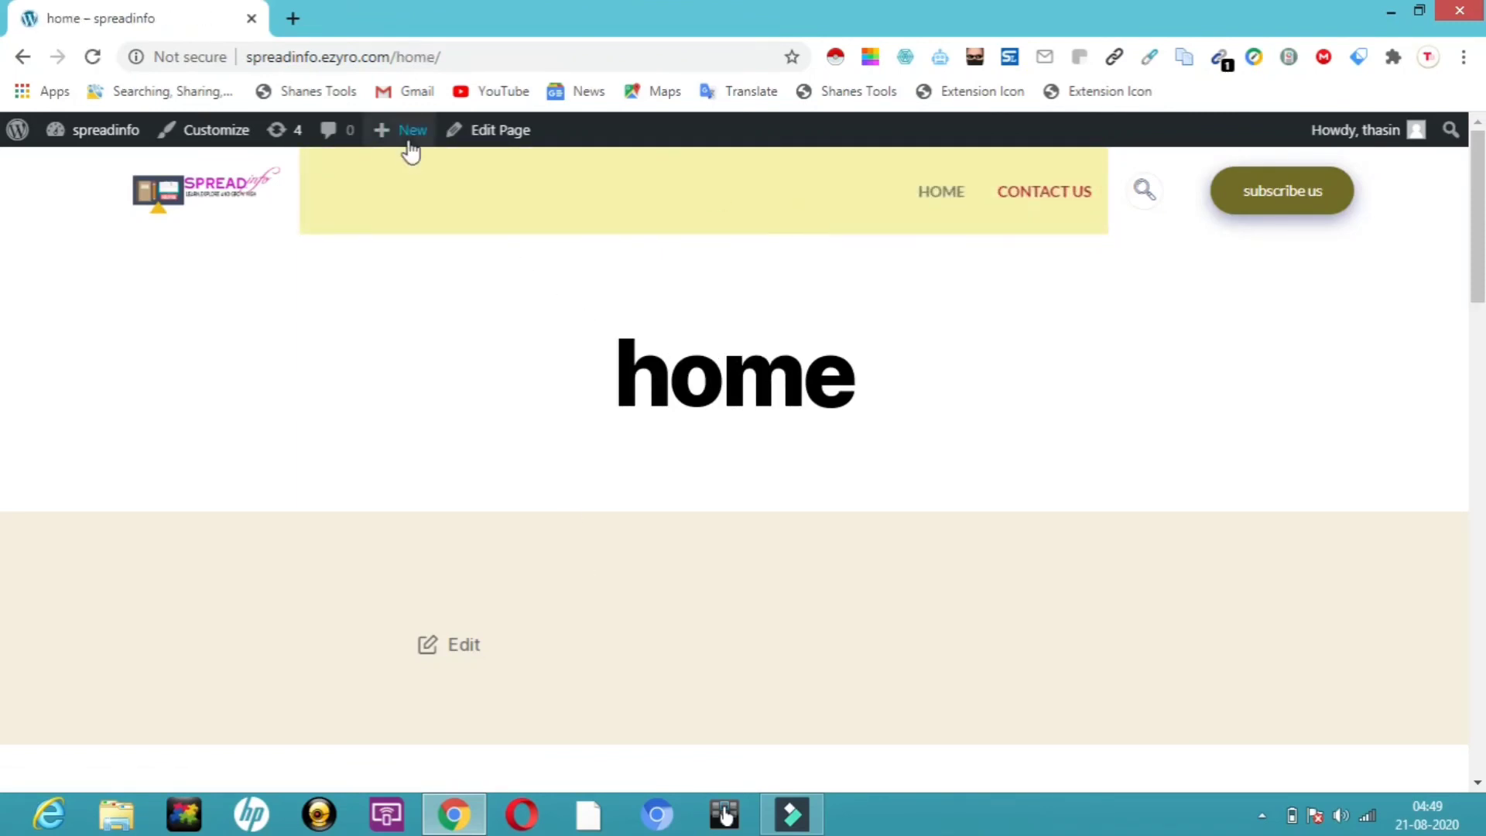
{"action": "mouse_move", "coordinate": [410, 148]}
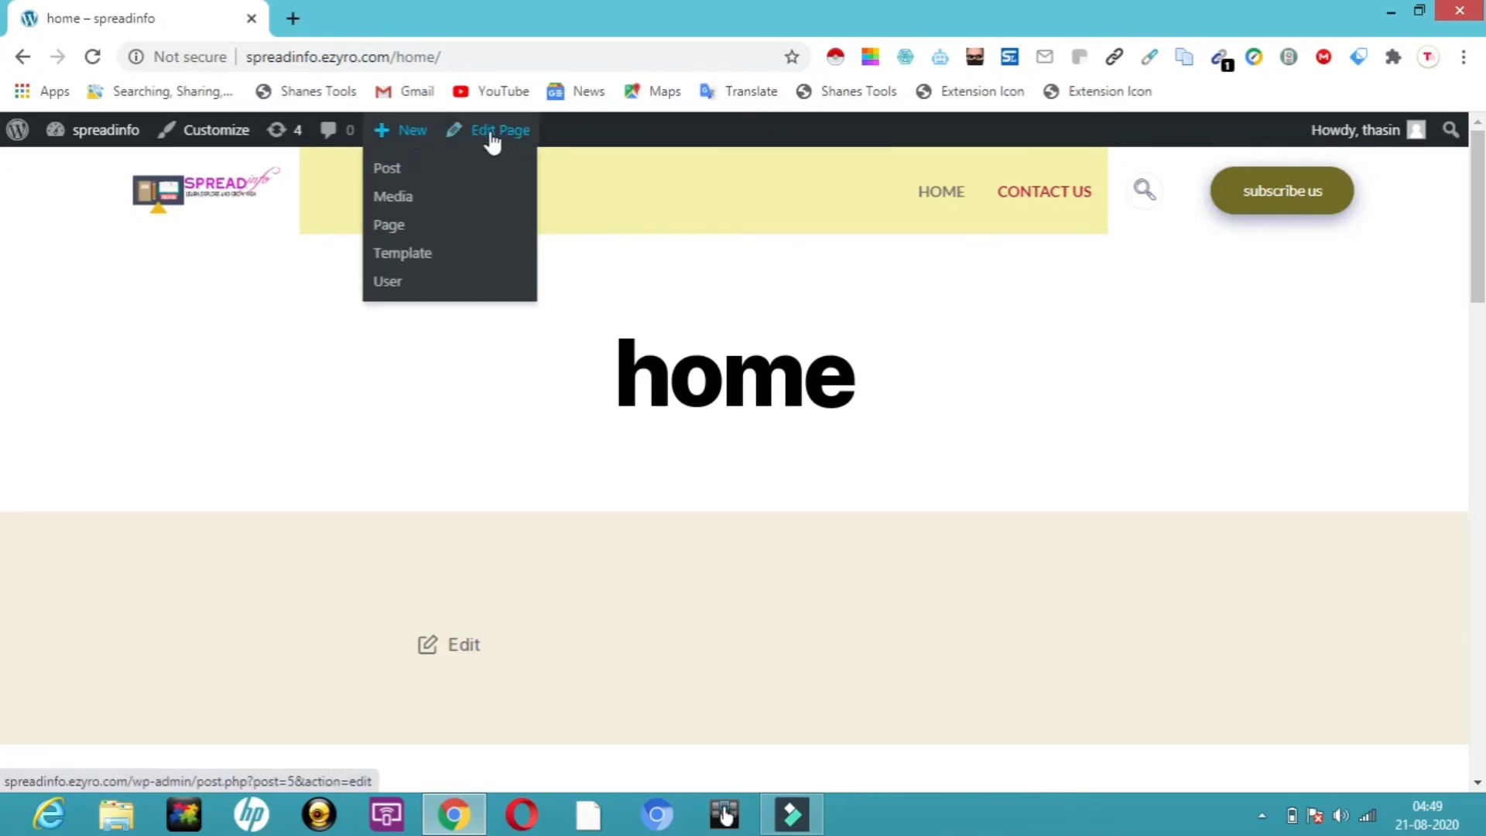
{"action": "left_click", "coordinate": [504, 138]}
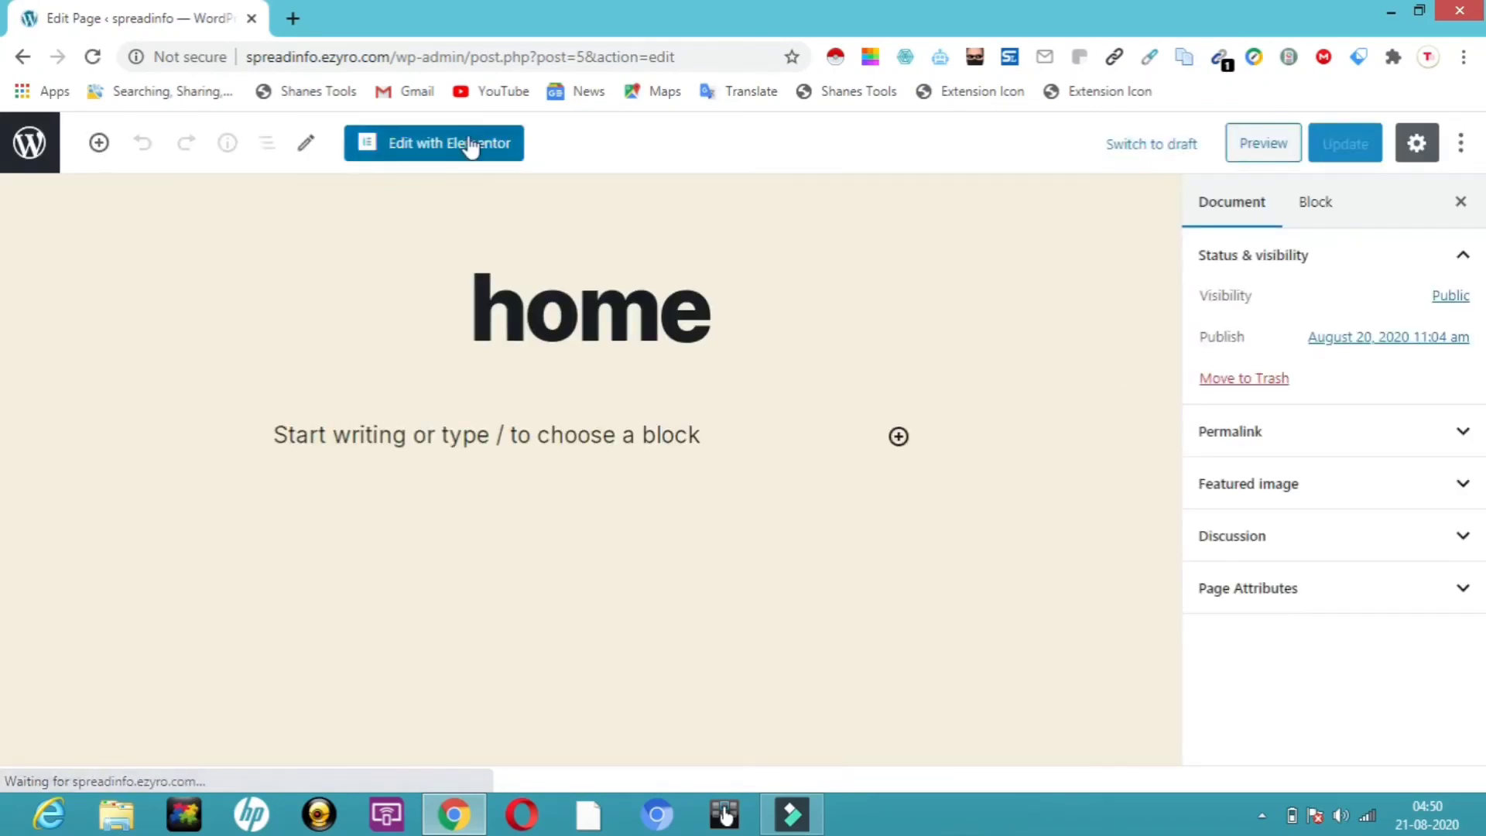
Open the home page in Elementor and insert the ElementsKit Education ready page
{"action": "left_click", "coordinate": [483, 147]}
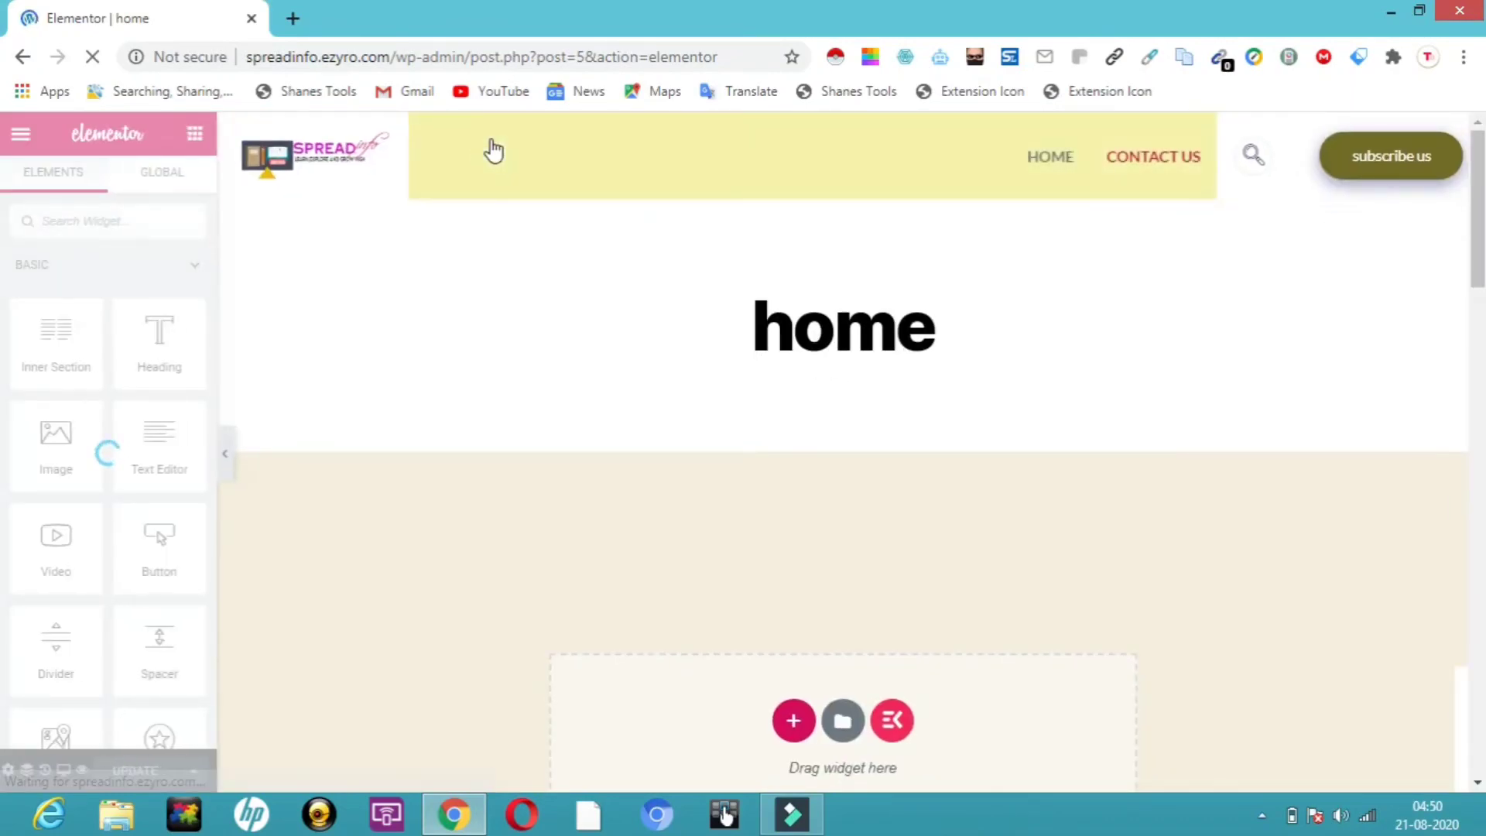
{"action": "left_click", "coordinate": [894, 724]}
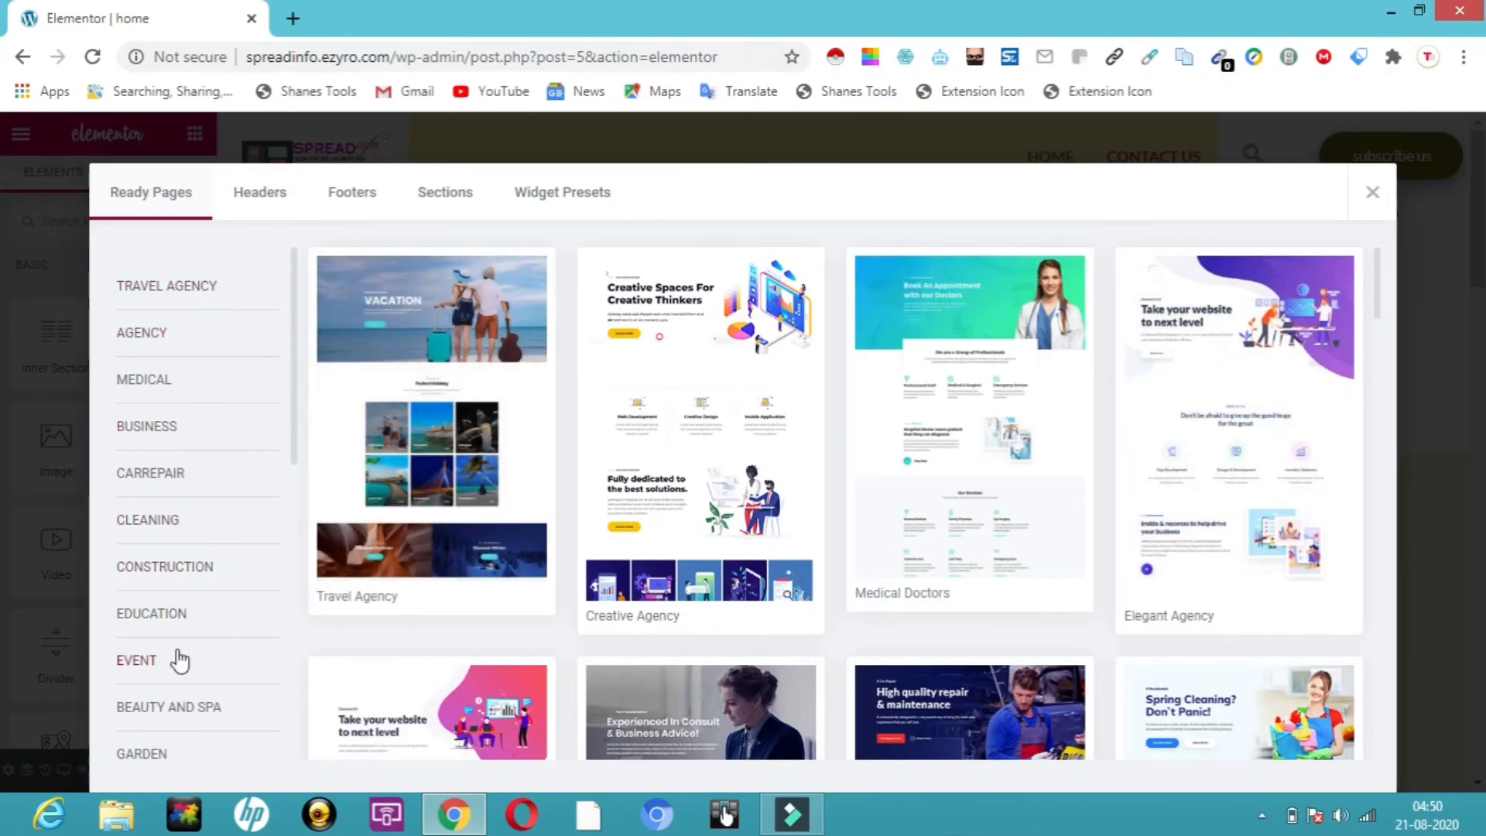
{"action": "left_click", "coordinate": [184, 616]}
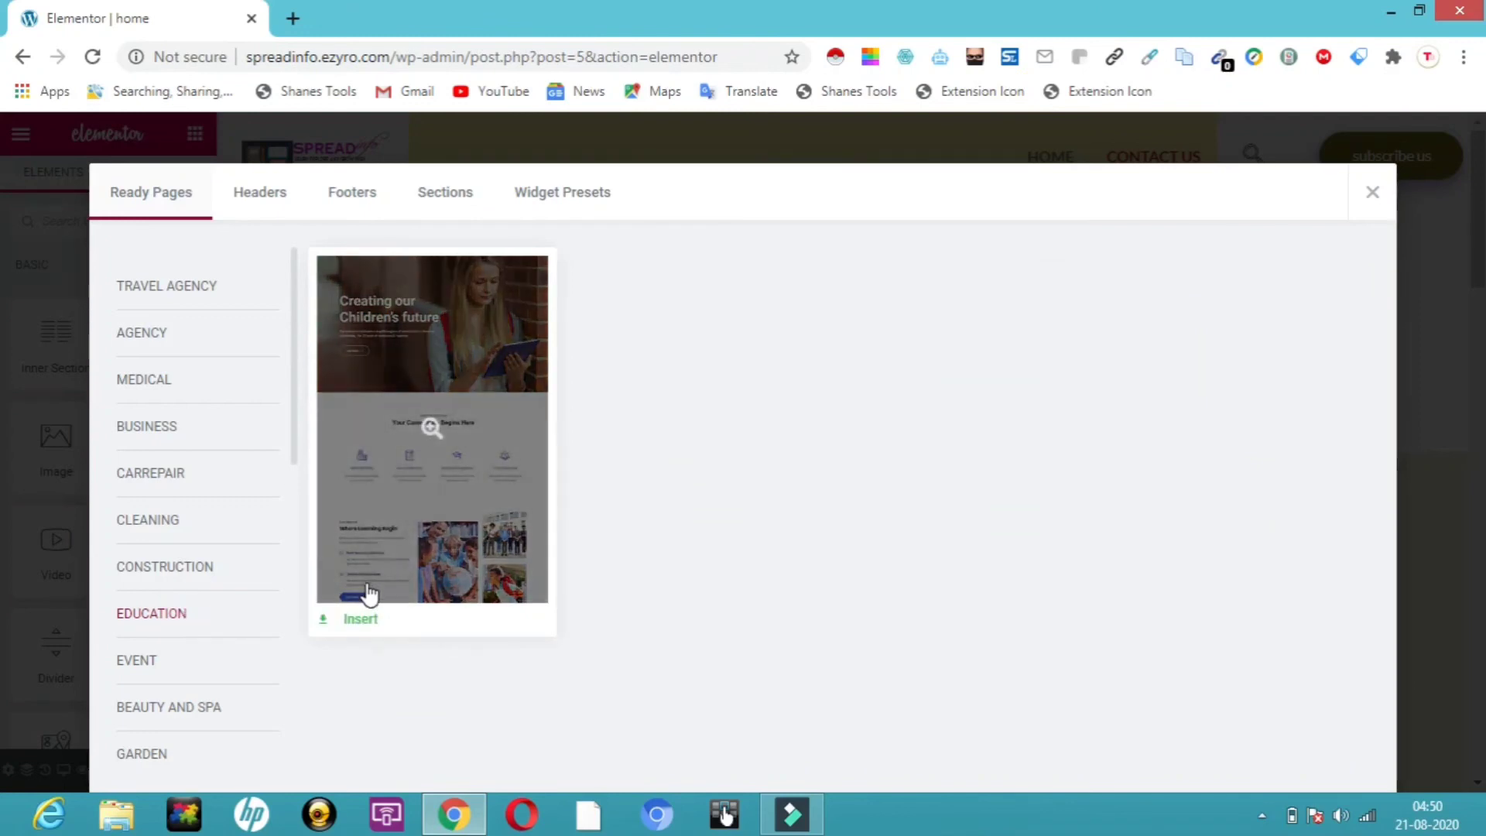
{"action": "left_click", "coordinate": [360, 624]}
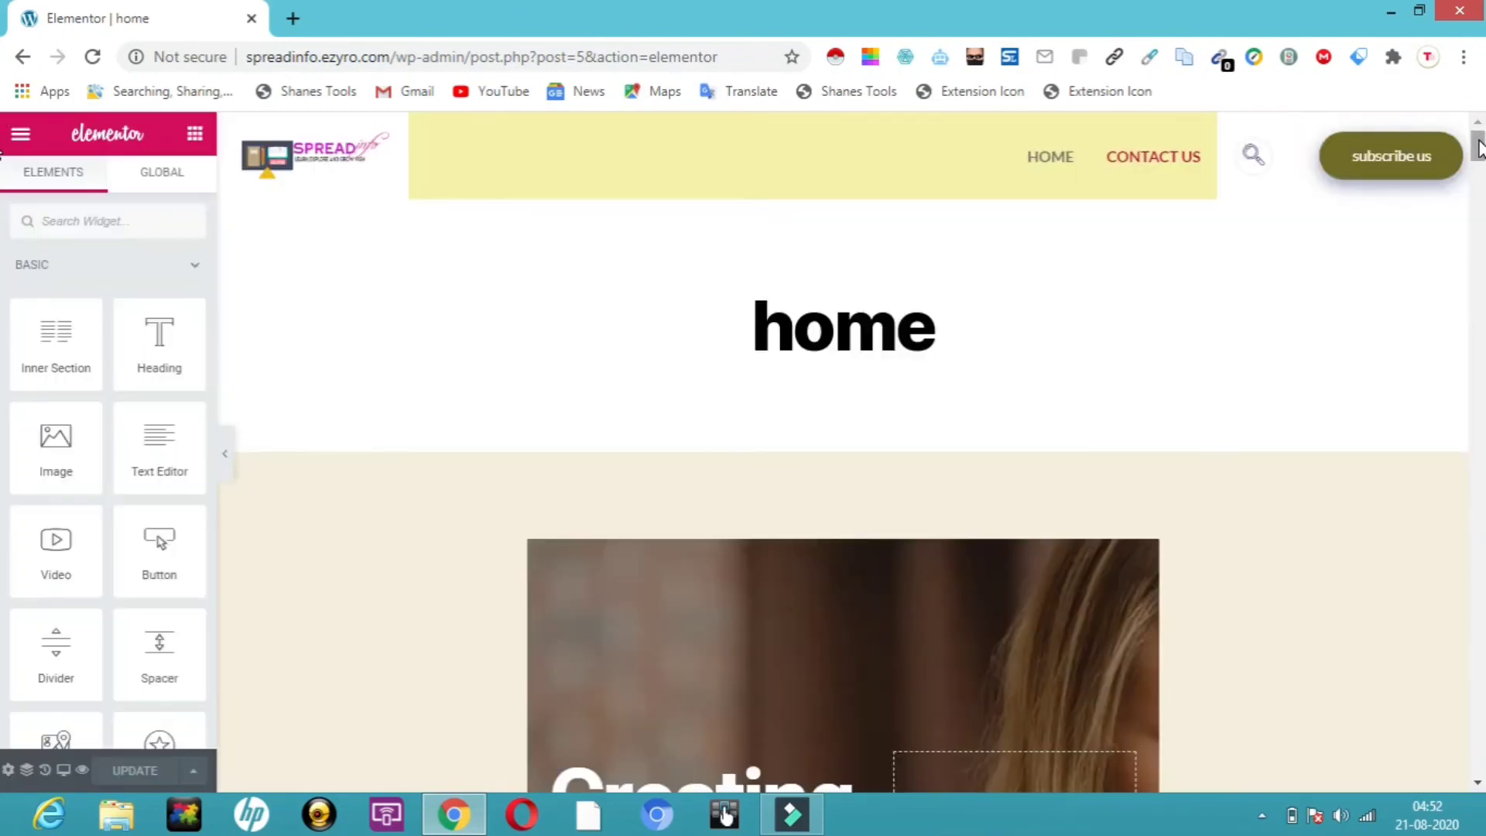
Open the Learn Python course card's image box settings and dismiss the Meet Right Click tip
{"action": "left_click_drag", "start_coordinate": [1479, 138], "coordinate": [1485, 450]}
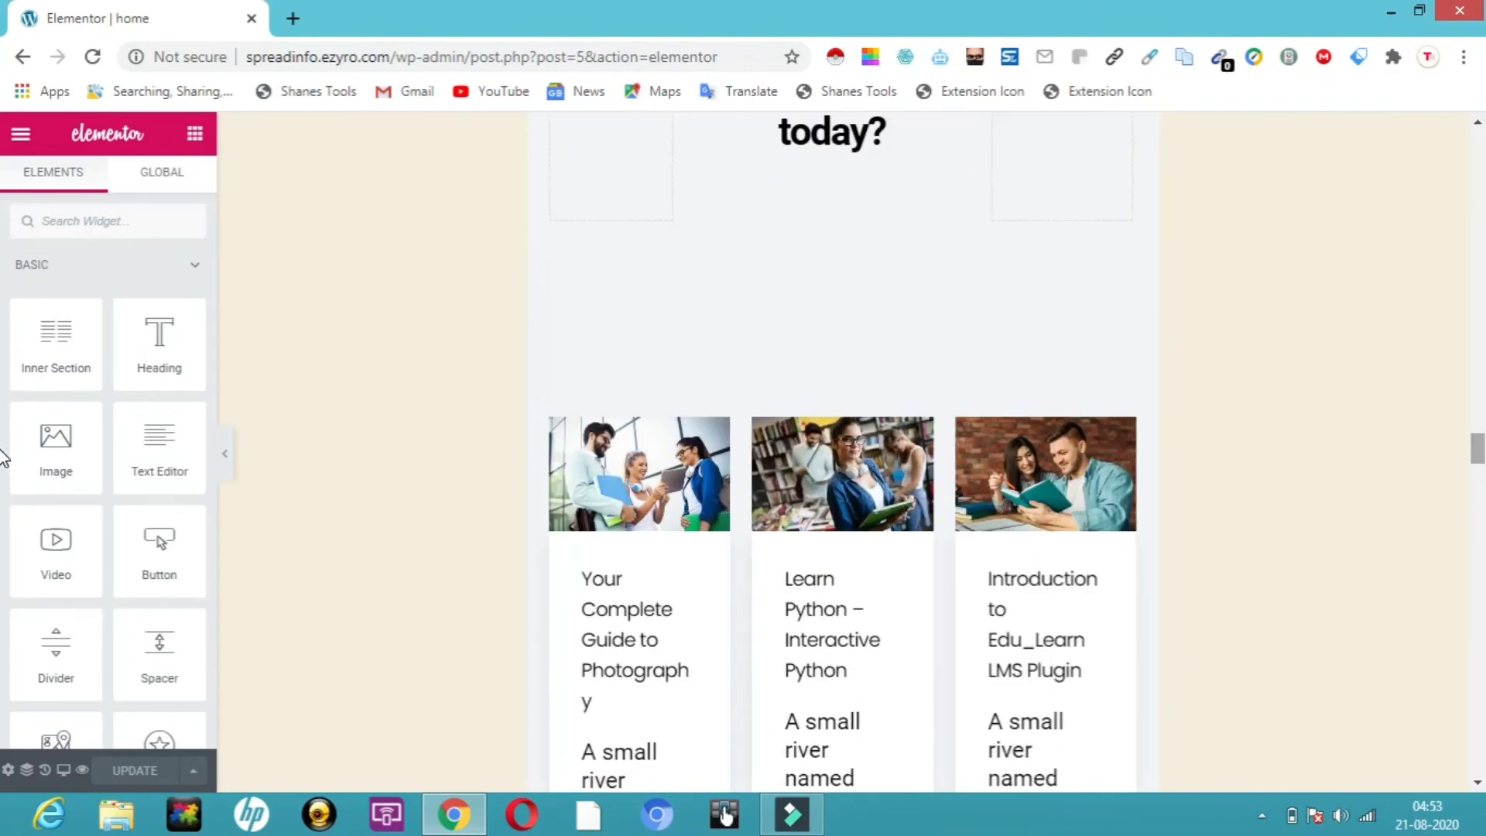
{"action": "key", "text": "super+c"}
{"action": "left_click", "coordinate": [886, 470]}
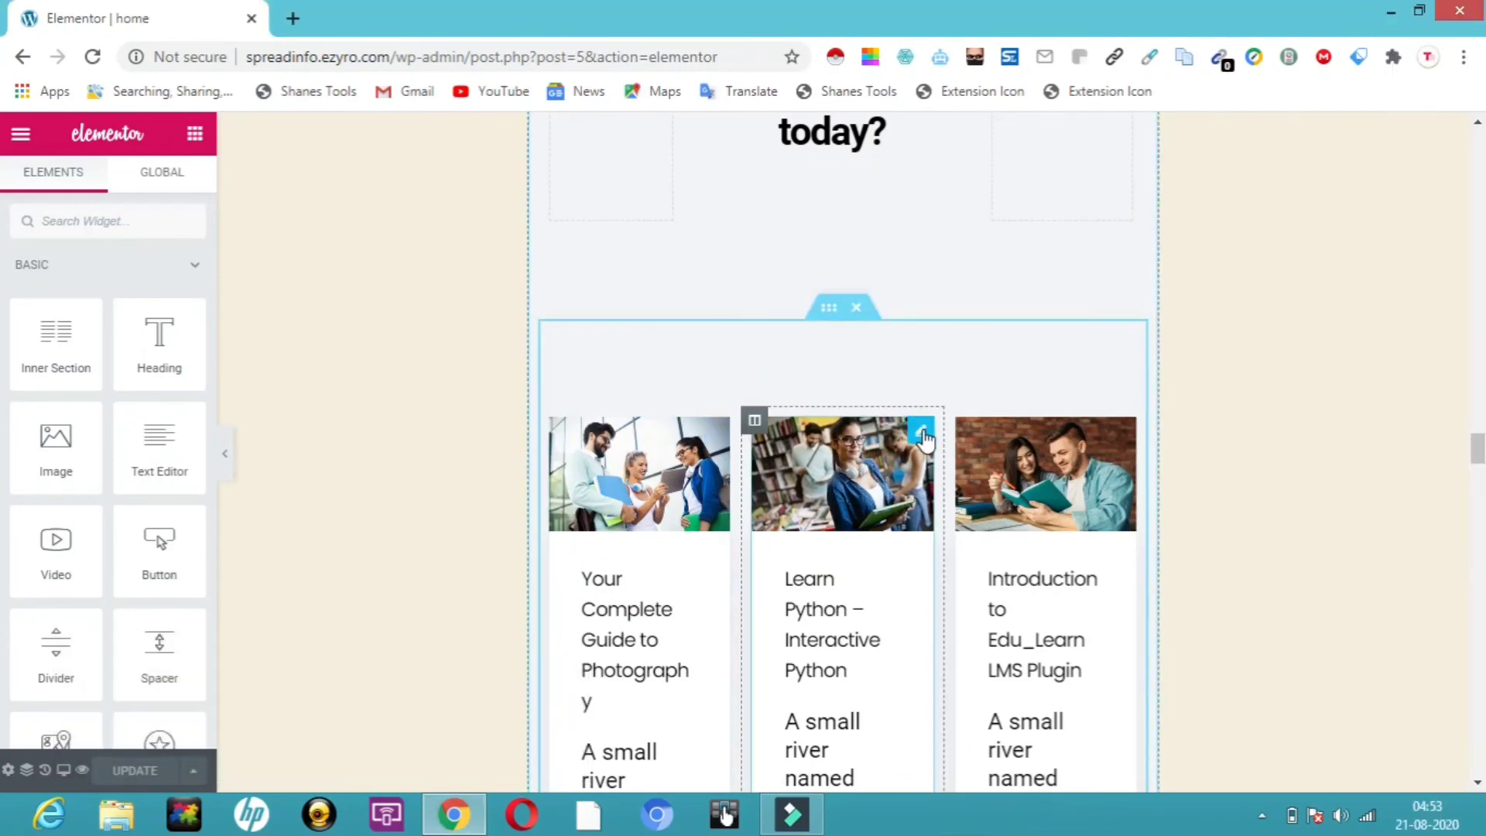
{"action": "left_click", "coordinate": [923, 438]}
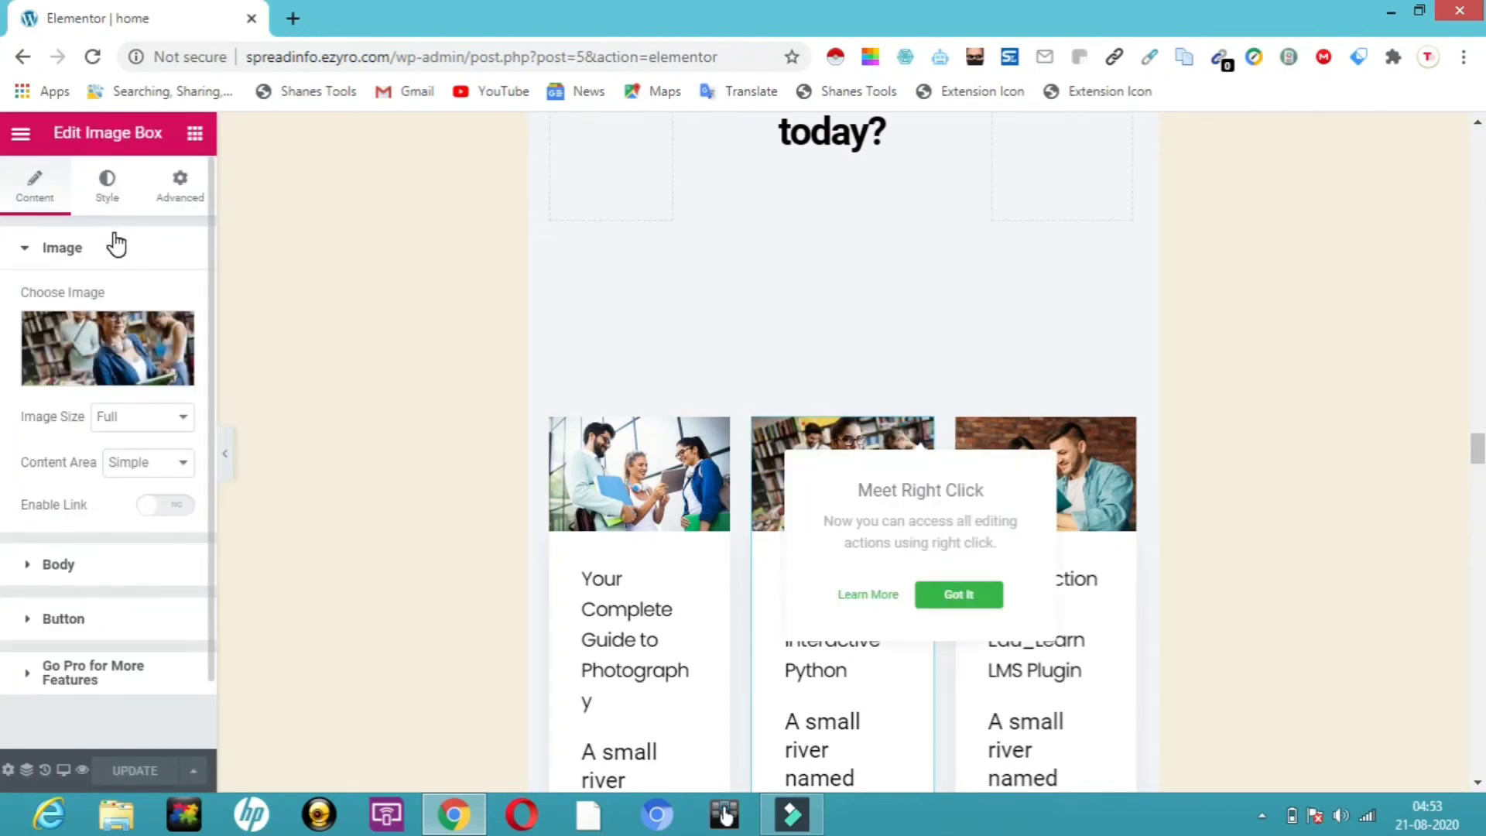
{"action": "mouse_move", "coordinate": [93, 364]}
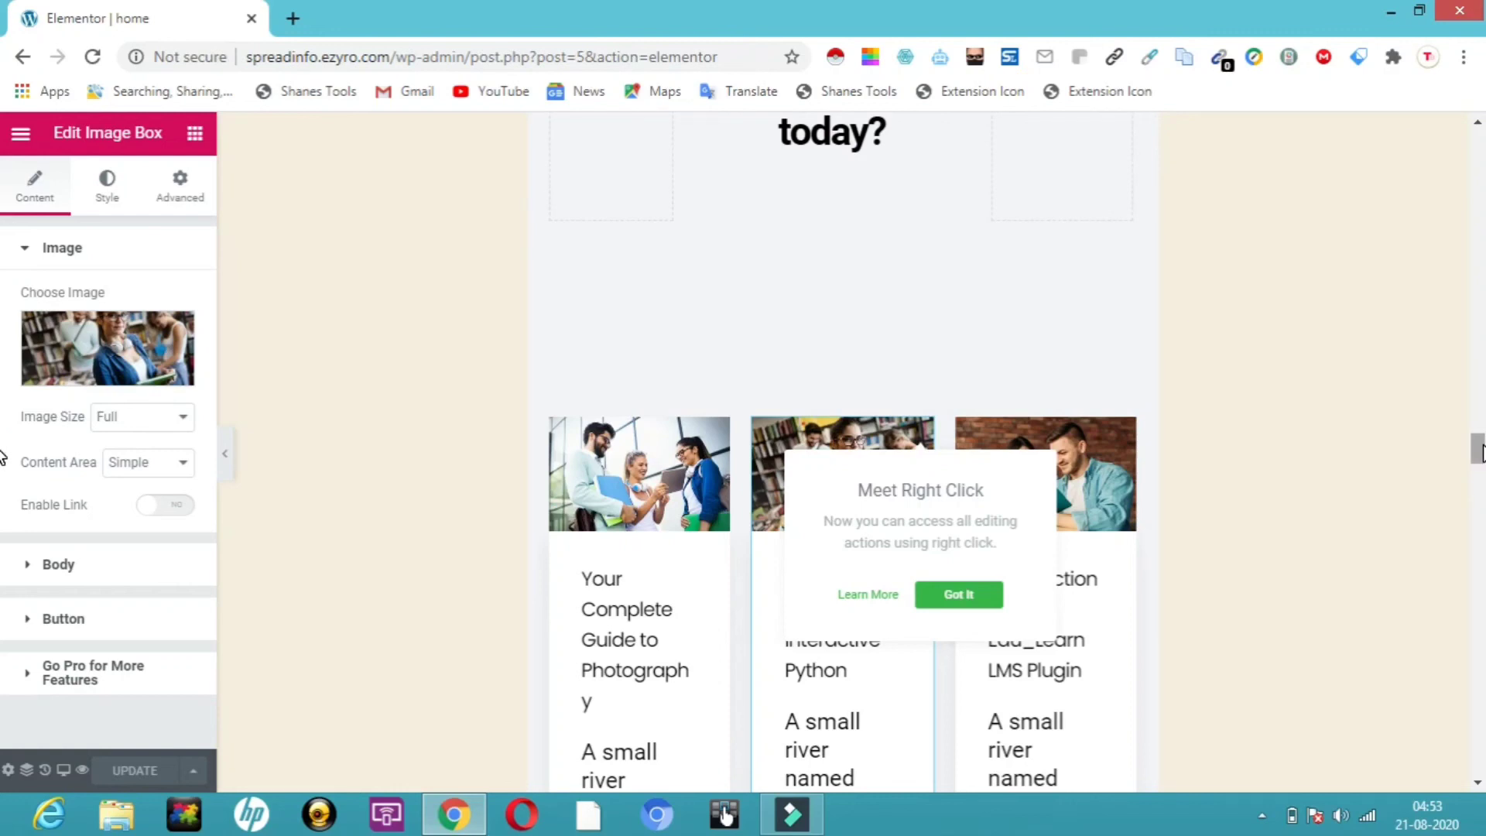
{"action": "left_click_drag", "start_coordinate": [1483, 445], "coordinate": [1484, 509]}
{"action": "left_click_drag", "start_coordinate": [1482, 507], "coordinate": [1480, 140]}
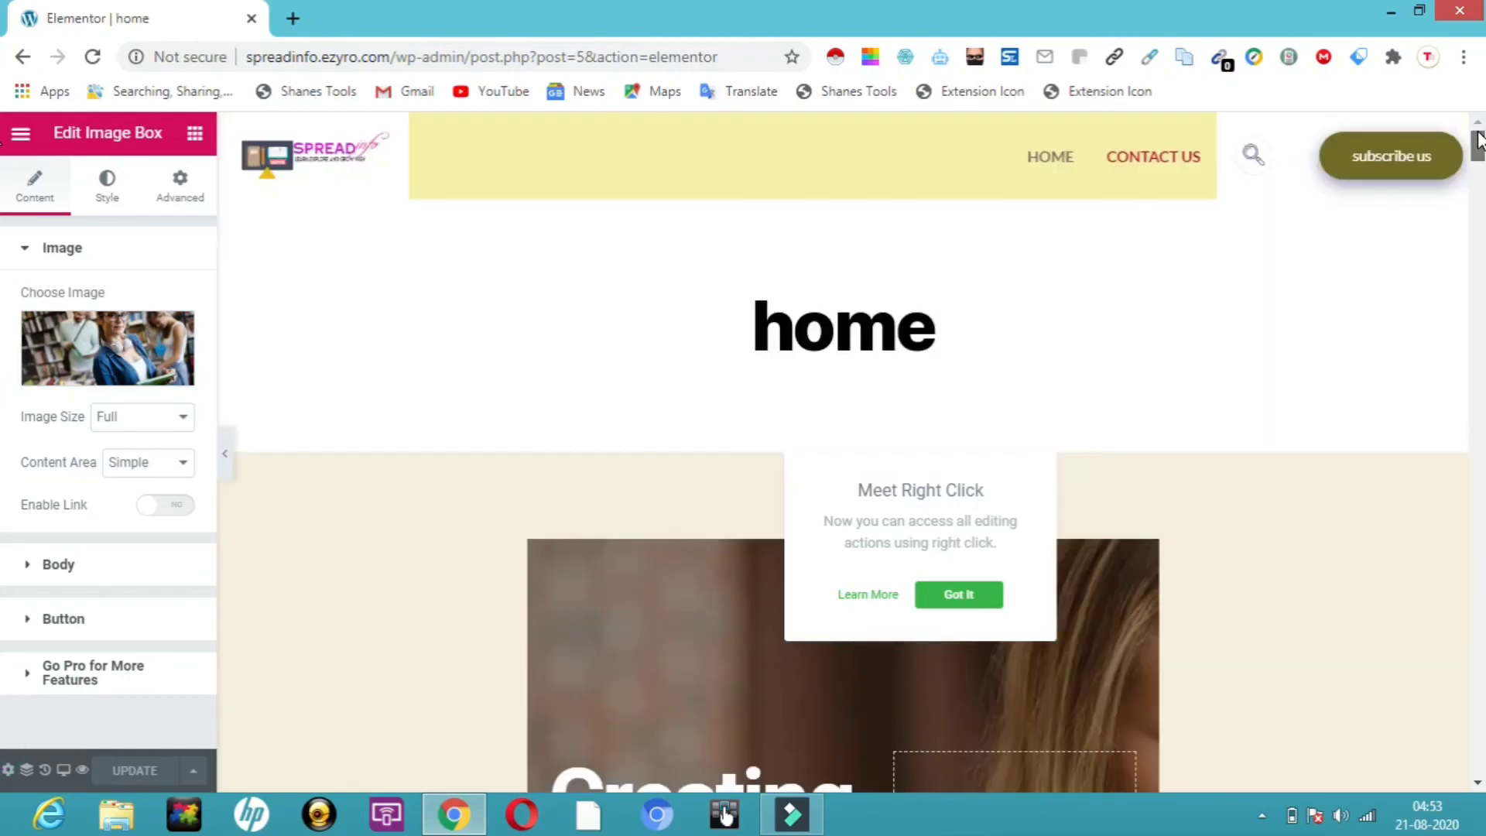
{"action": "left_click", "coordinate": [991, 596]}
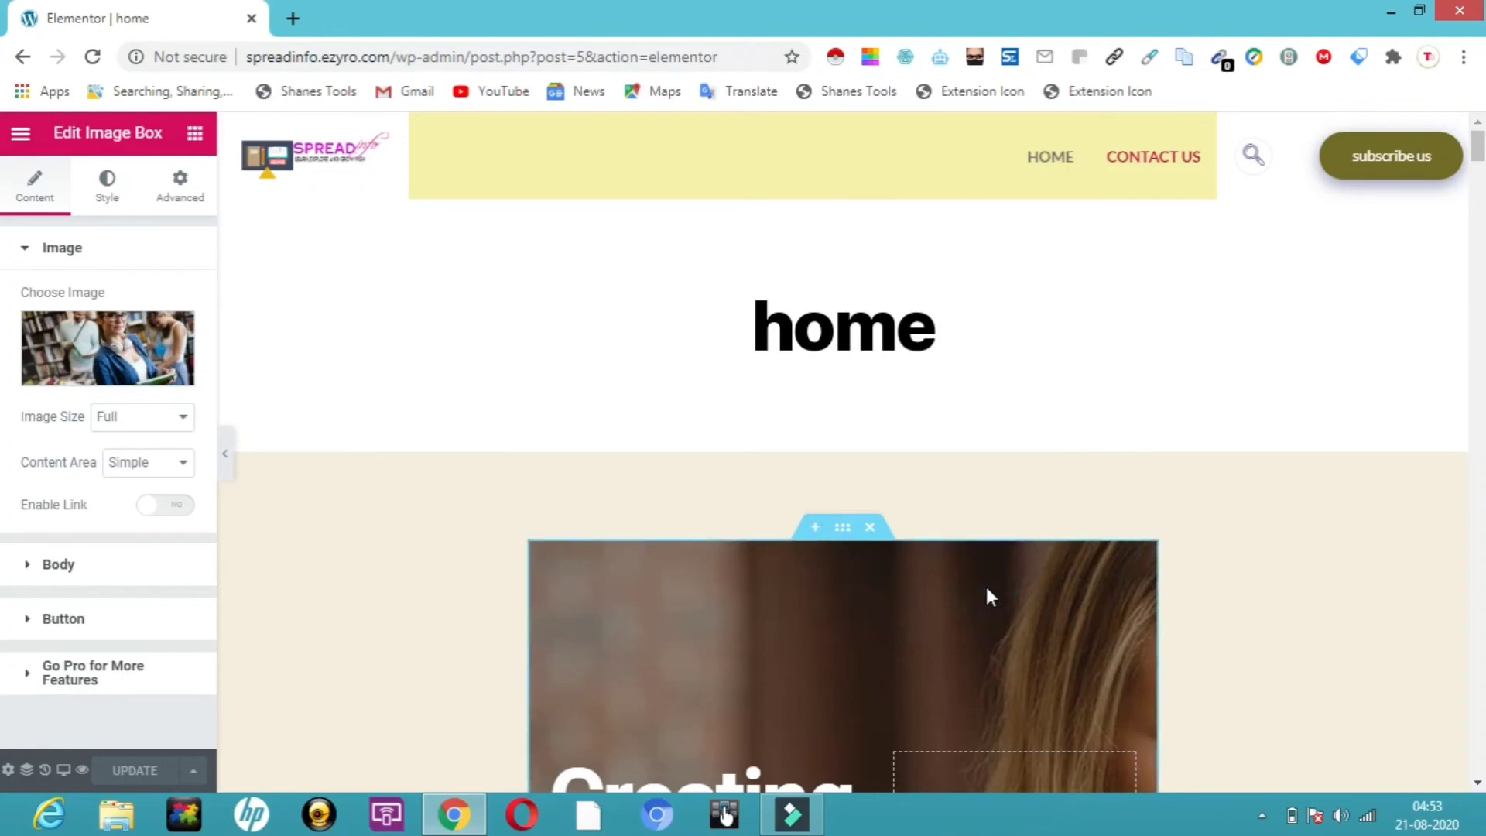